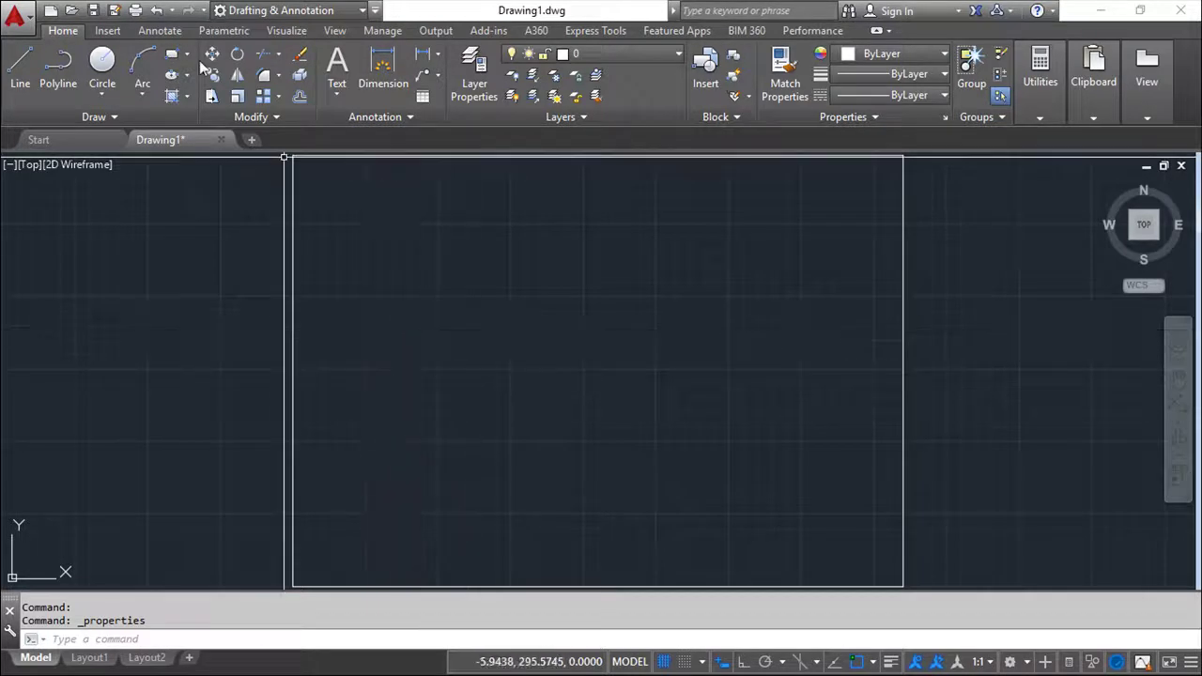
Step: Draw the flange as an 8 × 78 rectangle using the relative corner @8,78
{"action": "left_click", "coordinate": [172, 55]}
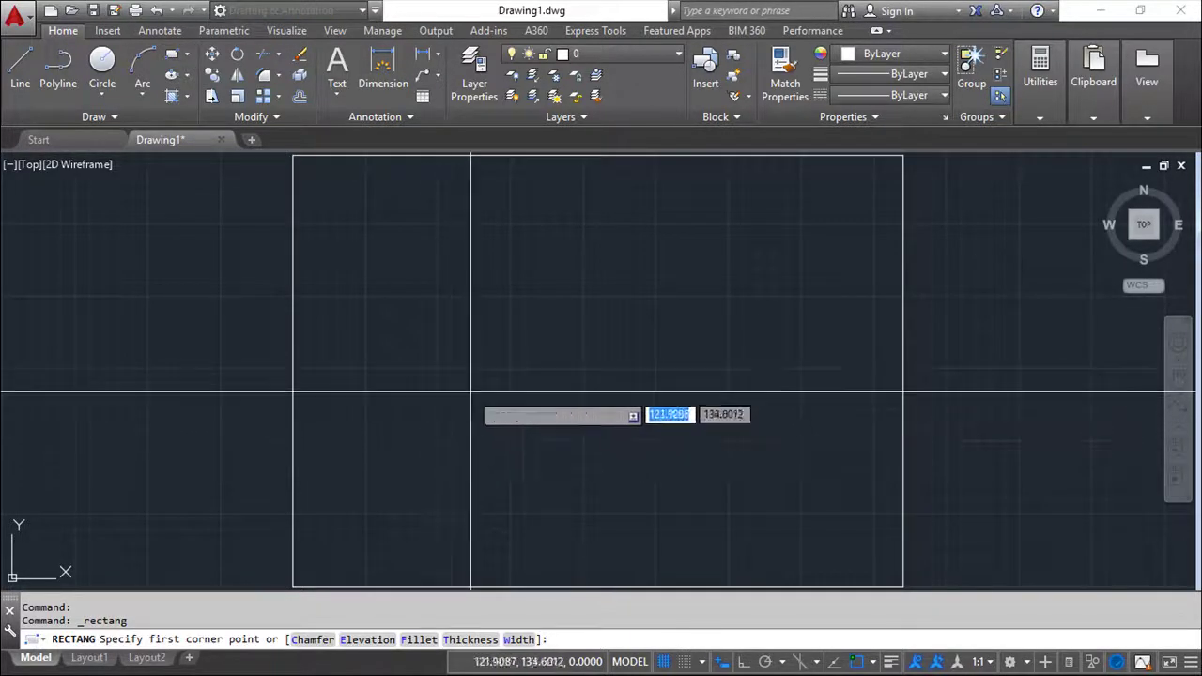
{"action": "left_click", "coordinate": [472, 425]}
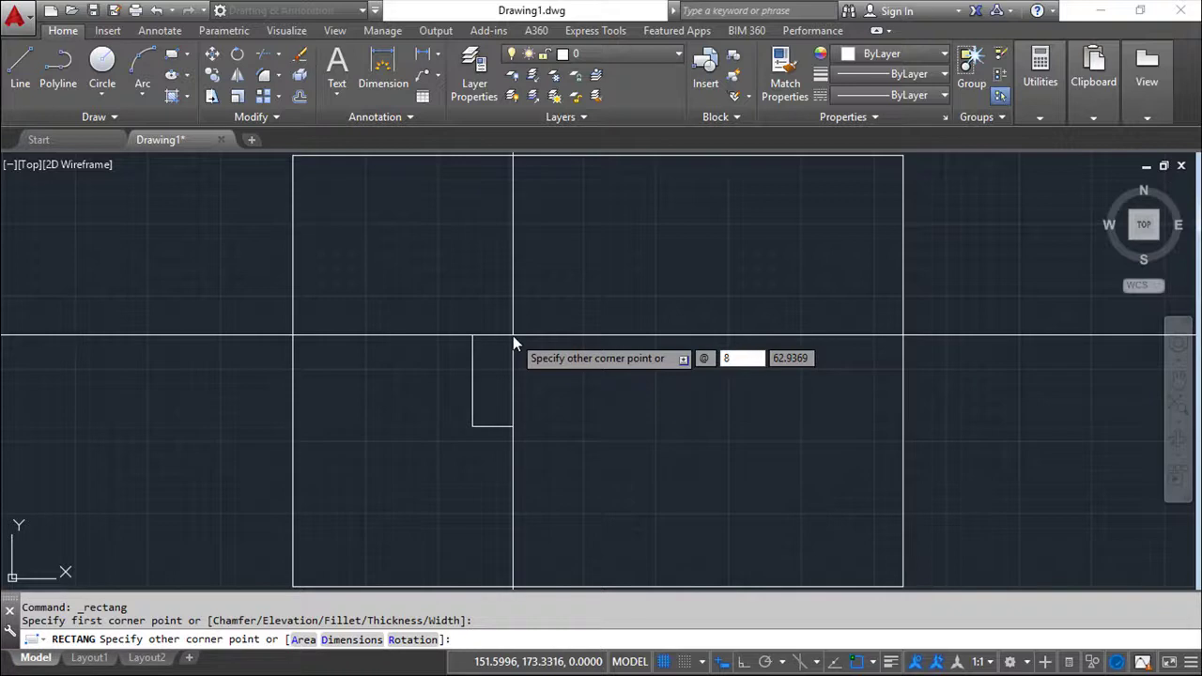
{"action": "key", "text": "Tab"}
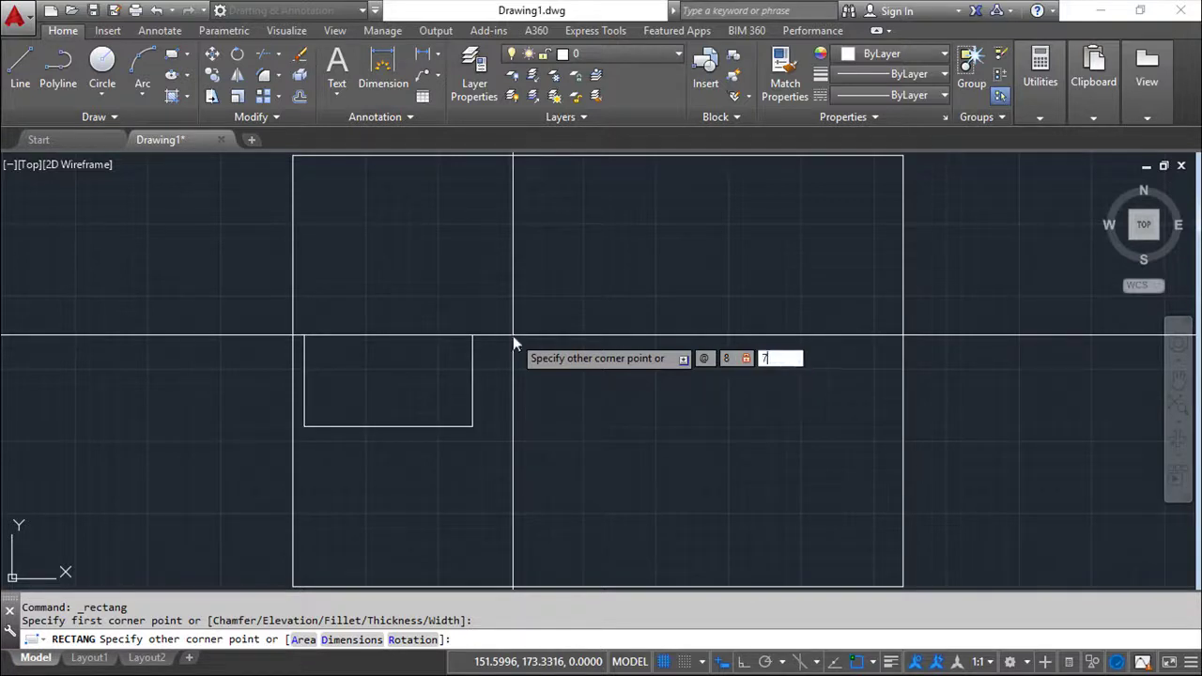
{"action": "type", "text": "8"}
{"action": "key", "text": "Return"}
{"action": "scroll", "coordinate": [516, 331], "scroll_direction": "up", "scroll_amount": 2}
{"action": "scroll", "coordinate": [516, 332], "scroll_direction": "up", "scroll_amount": 2}
{"action": "mouse_move", "coordinate": [574, 383]}
{"action": "middle_mouse_down"}
{"action": "mouse_move", "coordinate": [566, 297]}
{"action": "mouse_move", "coordinate": [567, 329]}
{"action": "middle_mouse_up"}
{"action": "scroll", "coordinate": [574, 308], "scroll_direction": "down", "scroll_amount": 2}
Step: Explode the rectangle into separate lines with EXPLODE
{"action": "key", "text": "Escape"}
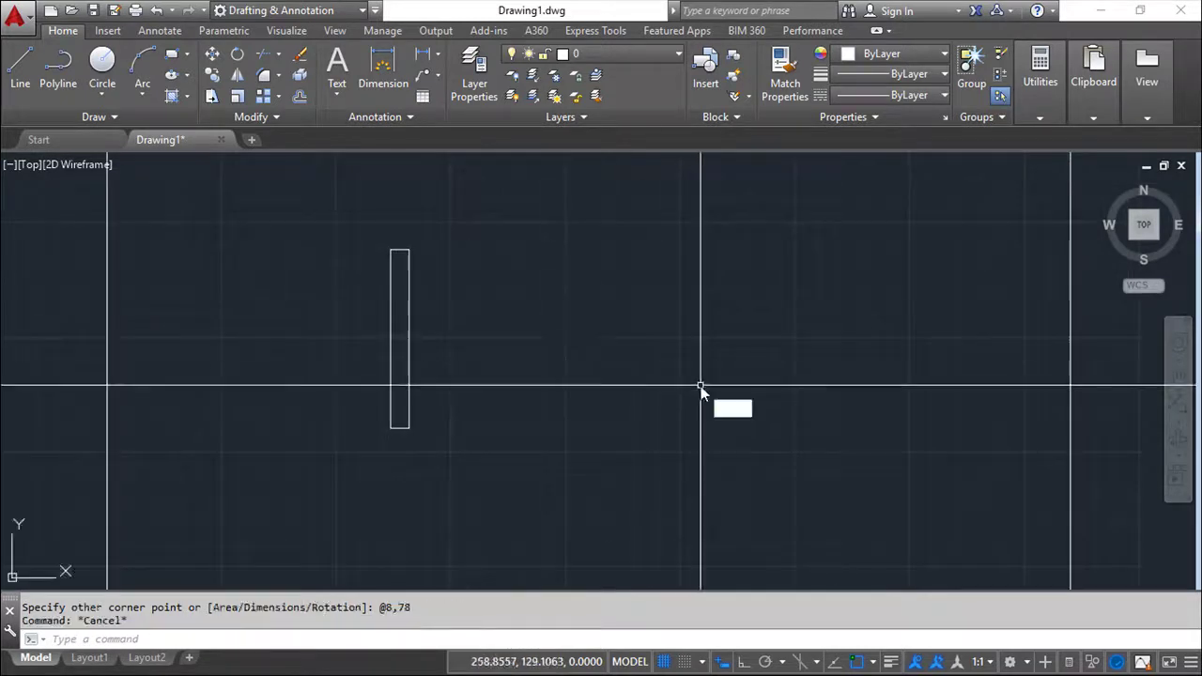
{"action": "type", "text": "explode"}
{"action": "key", "text": "Return"}
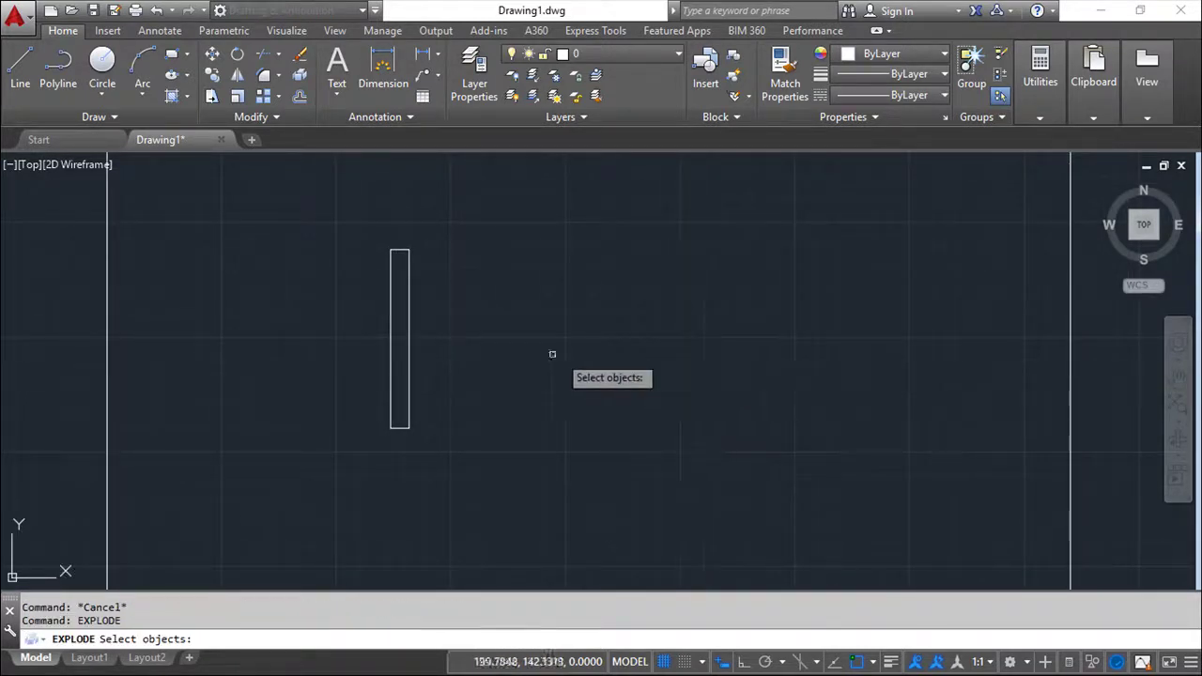
{"action": "left_click", "coordinate": [409, 378]}
{"action": "key", "text": "Return"}
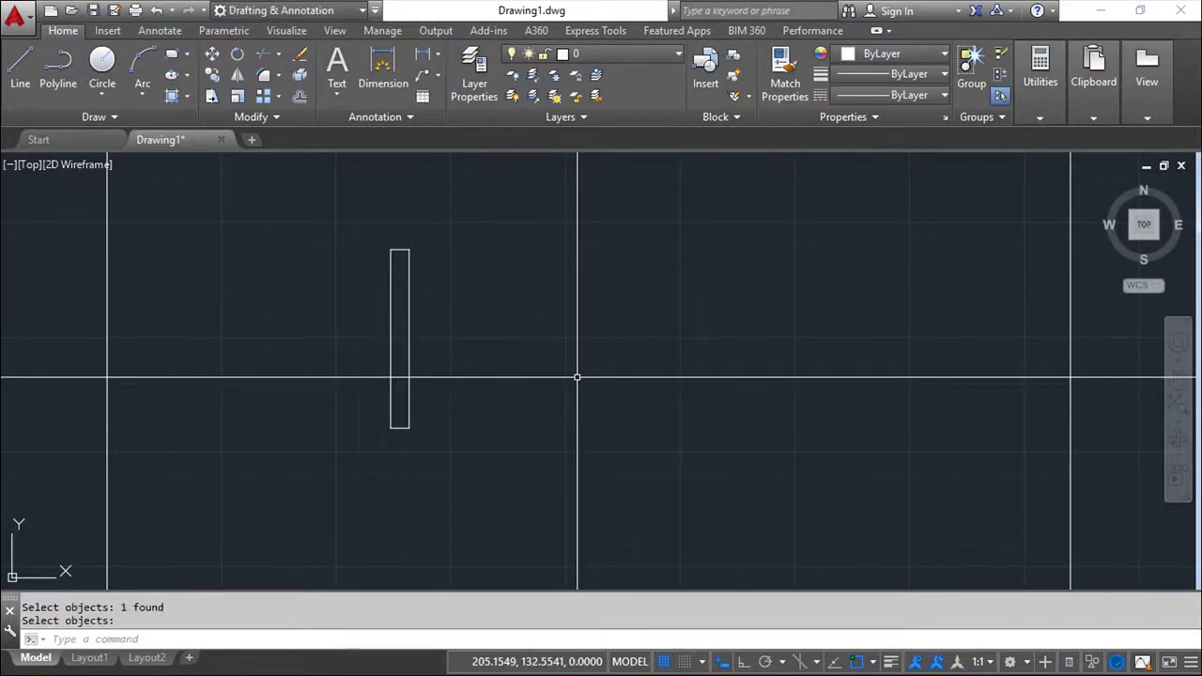
Step: On the Axes layer, draw a 90-unit horizontal axis line from the left edge's midpoint
{"action": "left_click", "coordinate": [676, 54]}
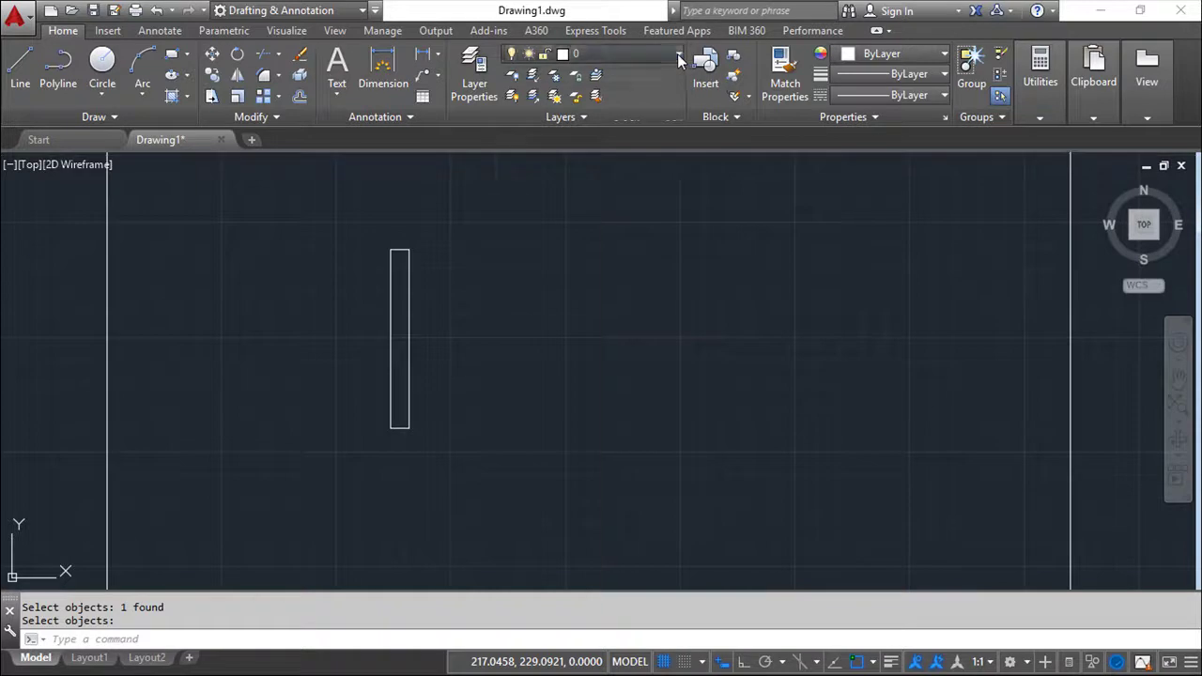
{"action": "left_click", "coordinate": [602, 97]}
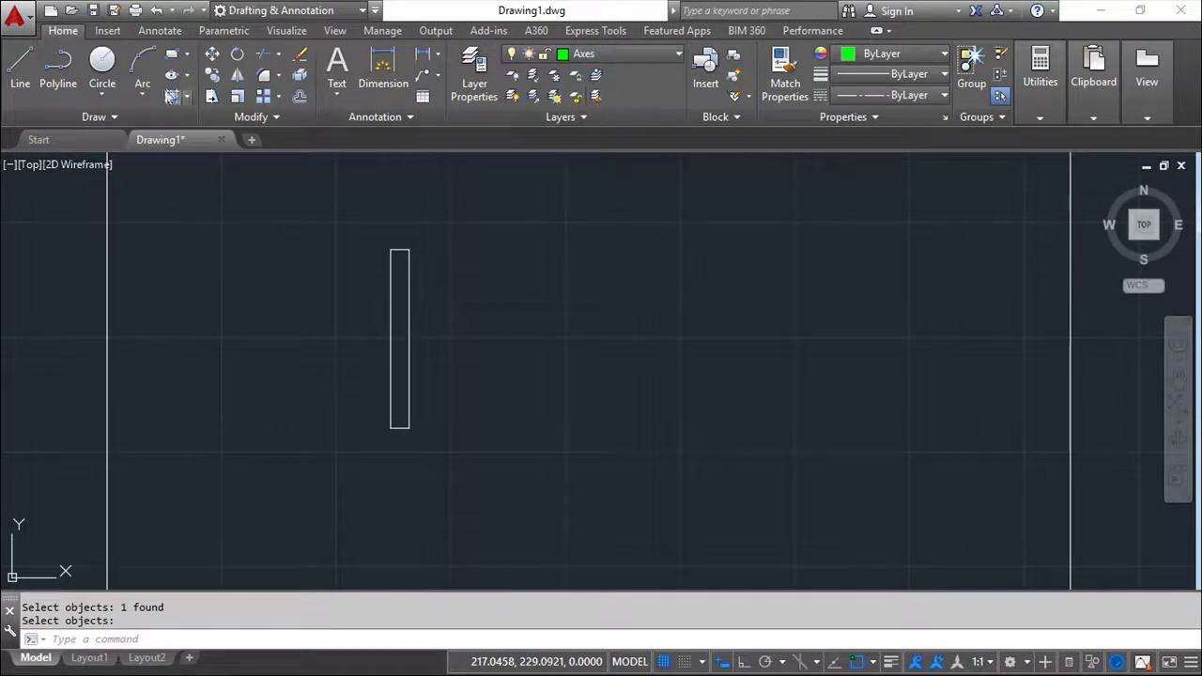
{"action": "left_click", "coordinate": [21, 68]}
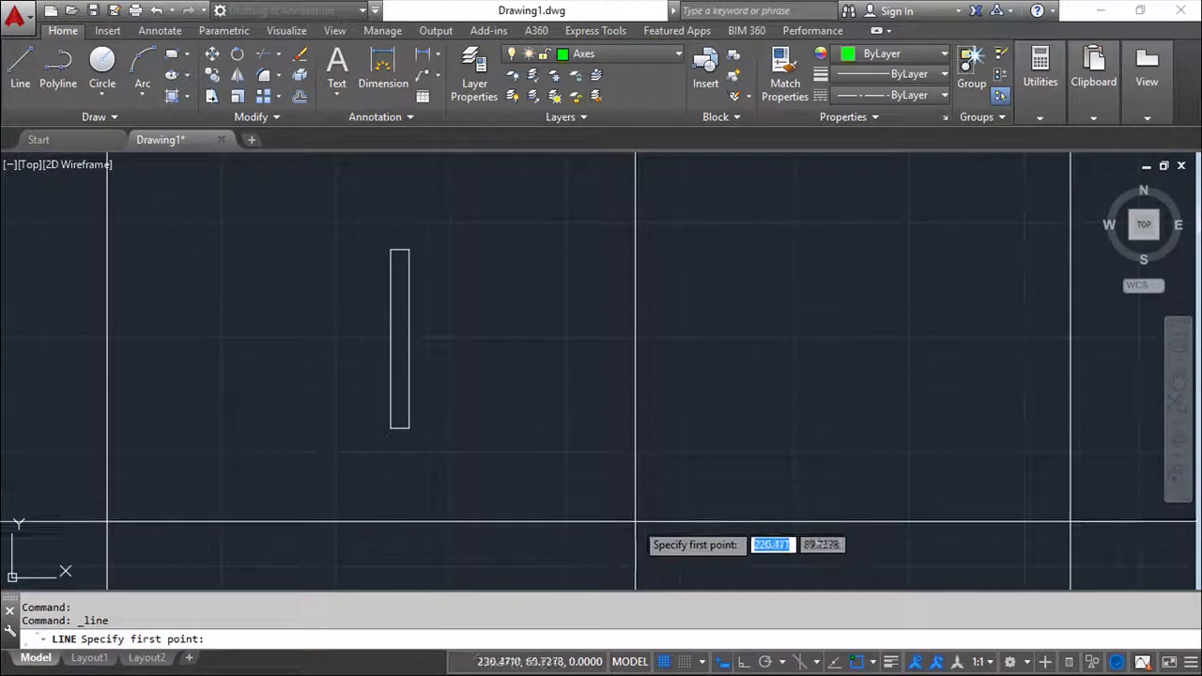
{"action": "right_click", "coordinate": [585, 433], "text": "shift"}
{"action": "left_click", "coordinate": [662, 373]}
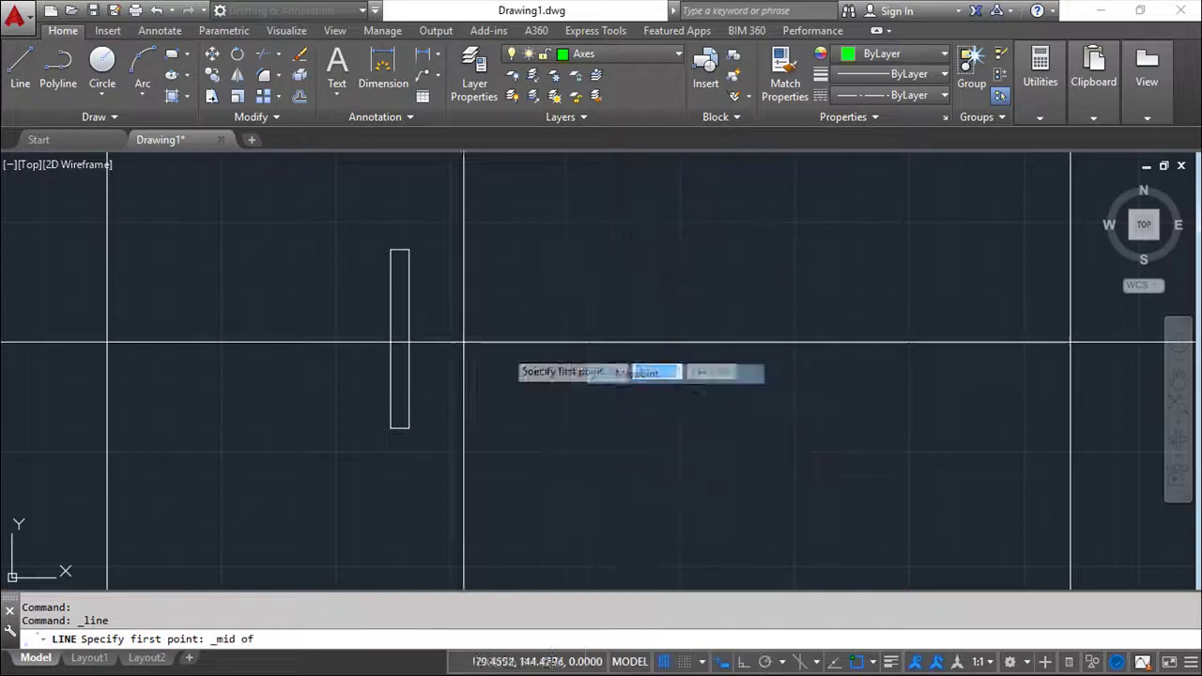
{"action": "left_click", "coordinate": [391, 339]}
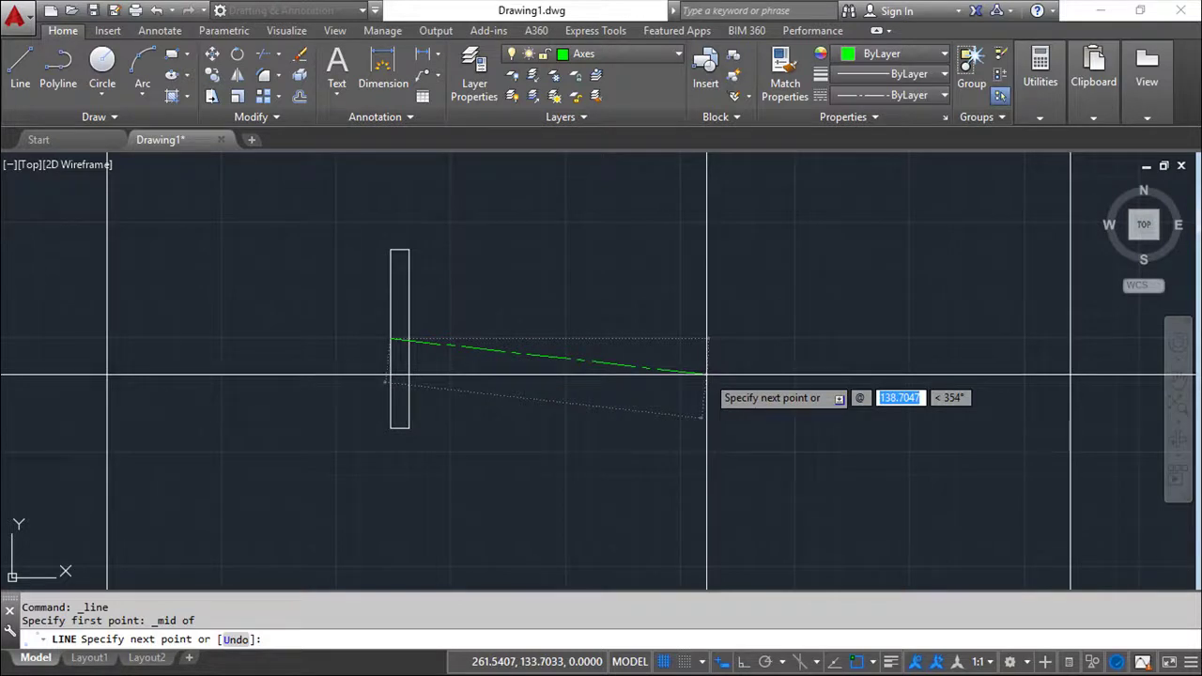
{"action": "type", "text": "0,0"}
{"action": "key", "text": "Return"}
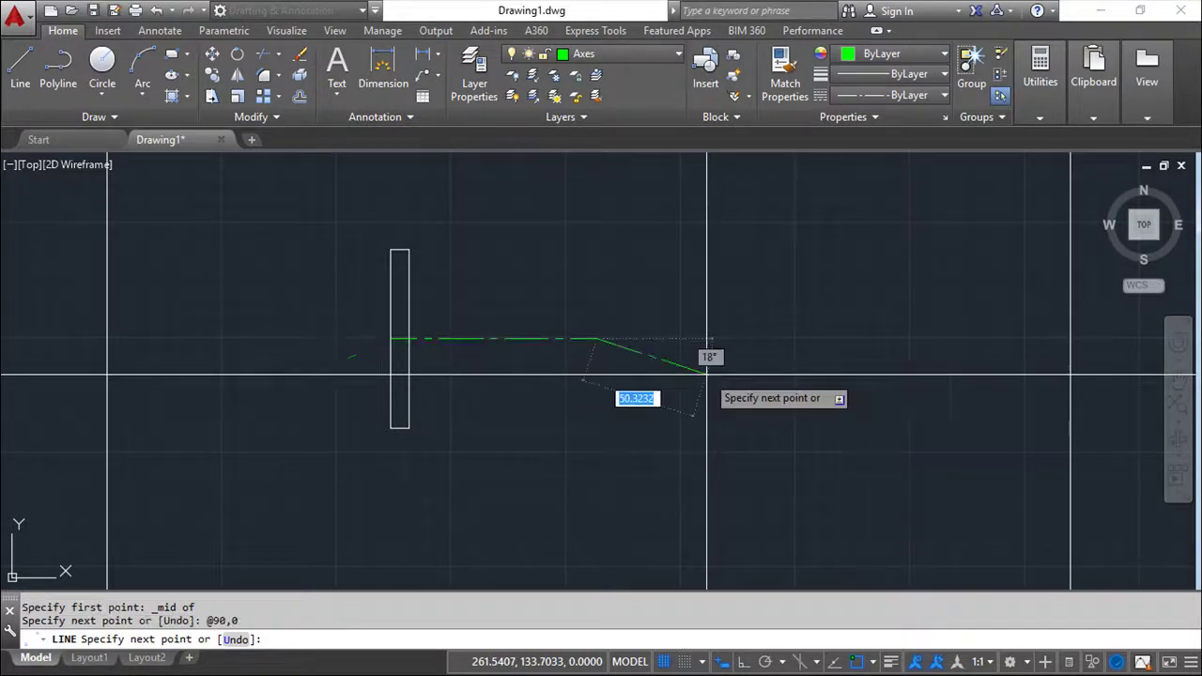
{"action": "right_click", "coordinate": [774, 378]}
{"action": "left_click", "coordinate": [830, 388]}
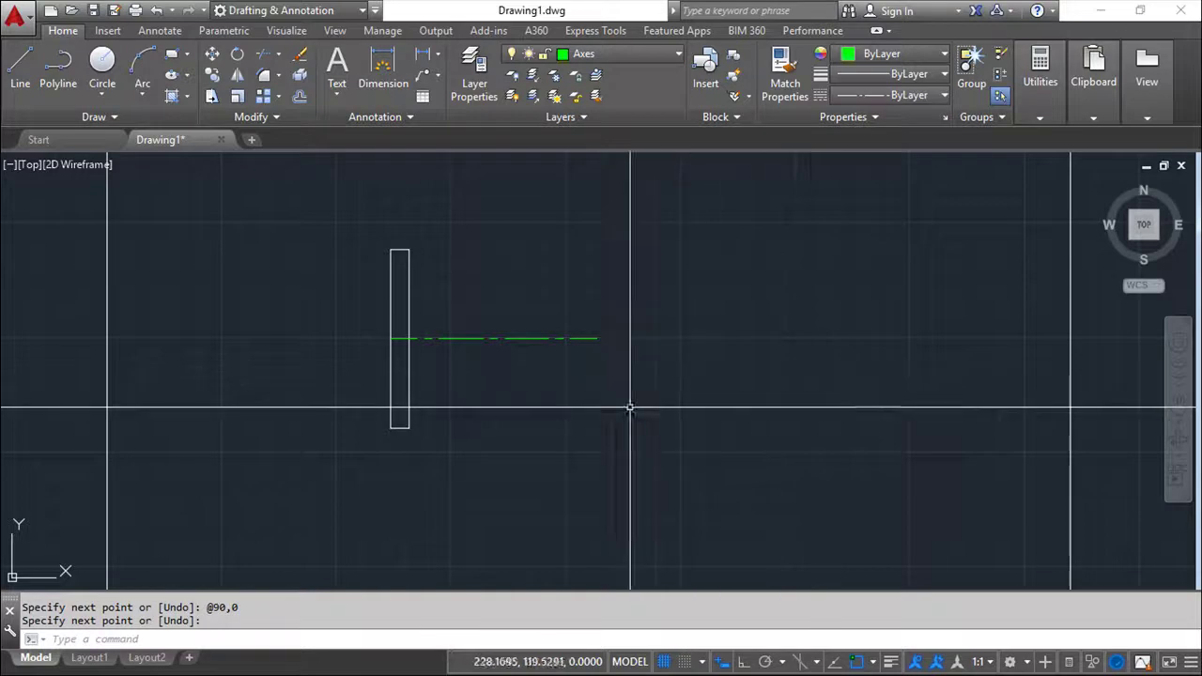
{"action": "middle_click_drag", "start_coordinate": [654, 437], "coordinate": [638, 392]}
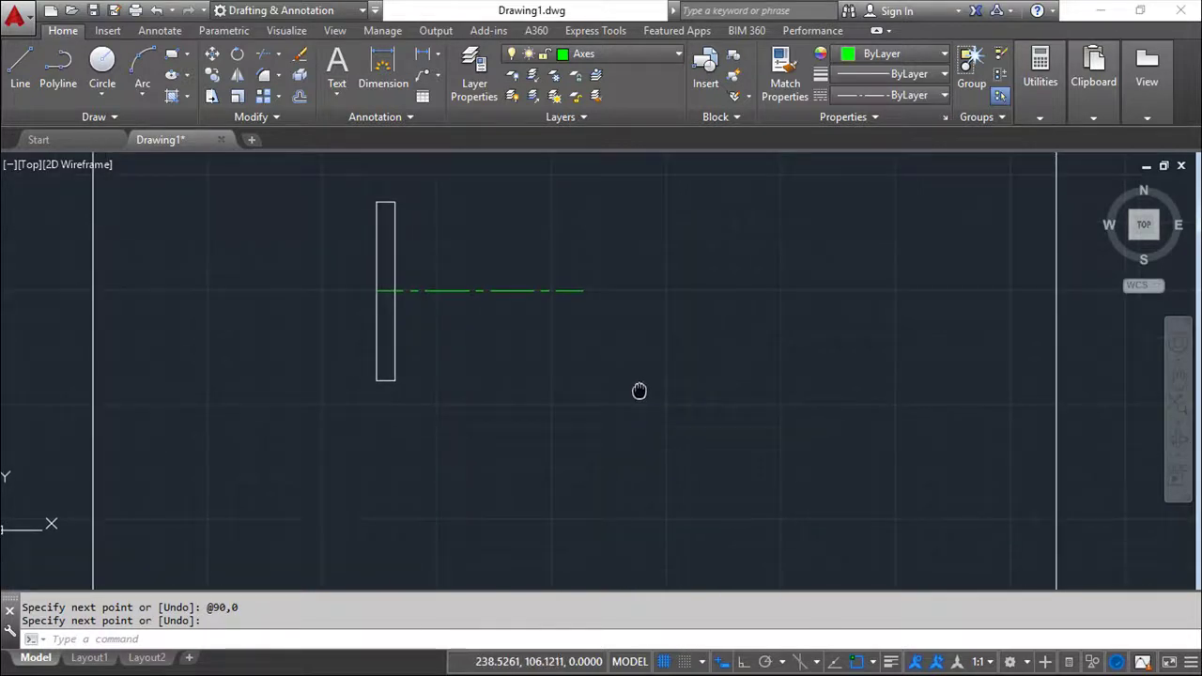
{"action": "key", "text": "Escape"}
{"action": "key", "text": "Escape"}
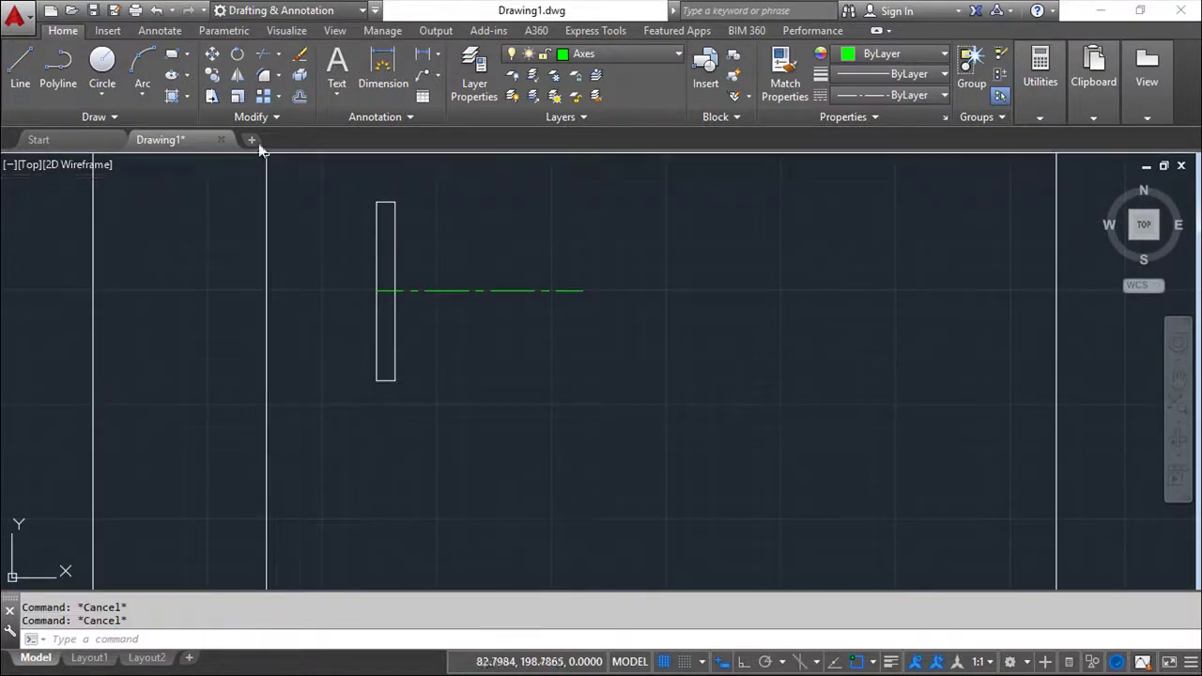
Step: Offset the green axis line 58 units downward
{"action": "left_click", "coordinate": [299, 97]}
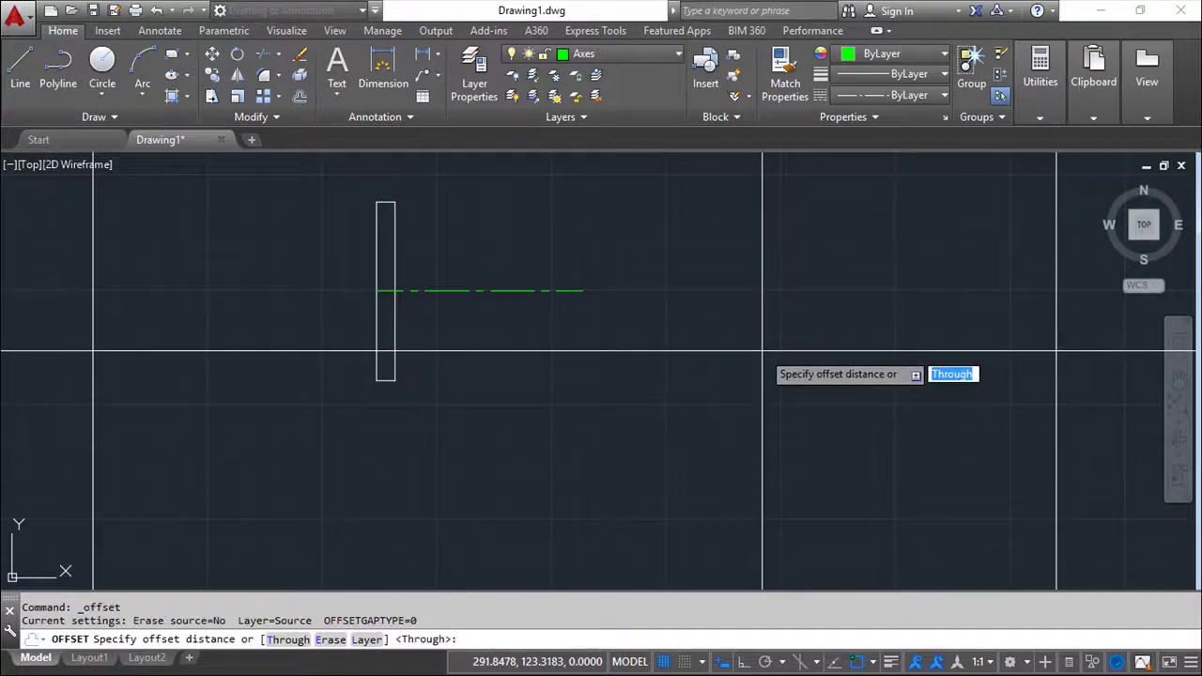
{"action": "type", "text": "58"}
{"action": "key", "text": "Return"}
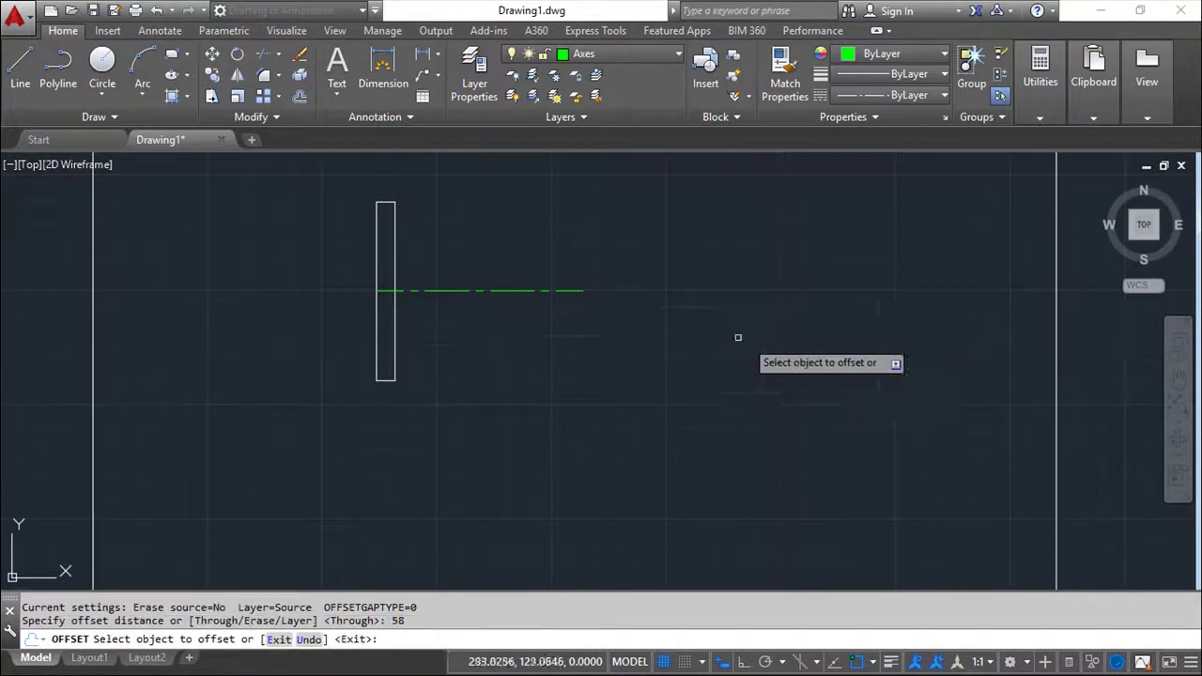
{"action": "left_click", "coordinate": [564, 289]}
{"action": "left_click", "coordinate": [639, 428]}
{"action": "key", "text": "Escape"}
{"action": "key", "text": "Escape"}
{"action": "key", "text": "Escape"}
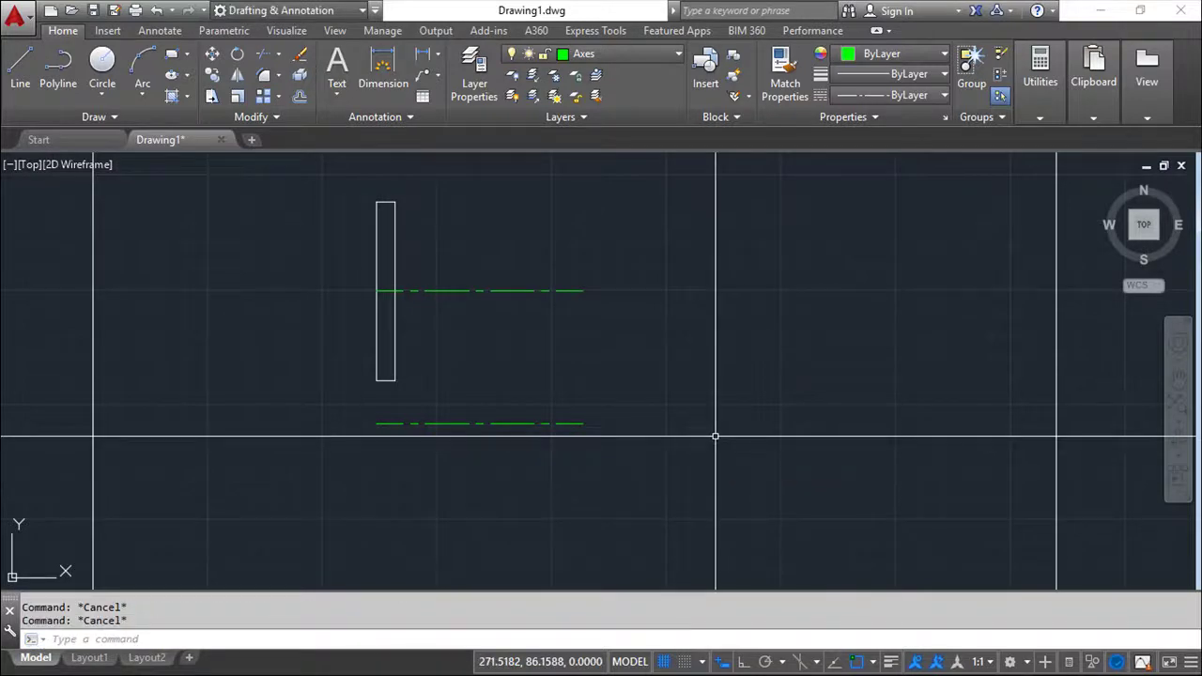
Step: Offset the rectangle's vertical edge 88 units to the right
{"action": "left_click", "coordinate": [297, 98]}
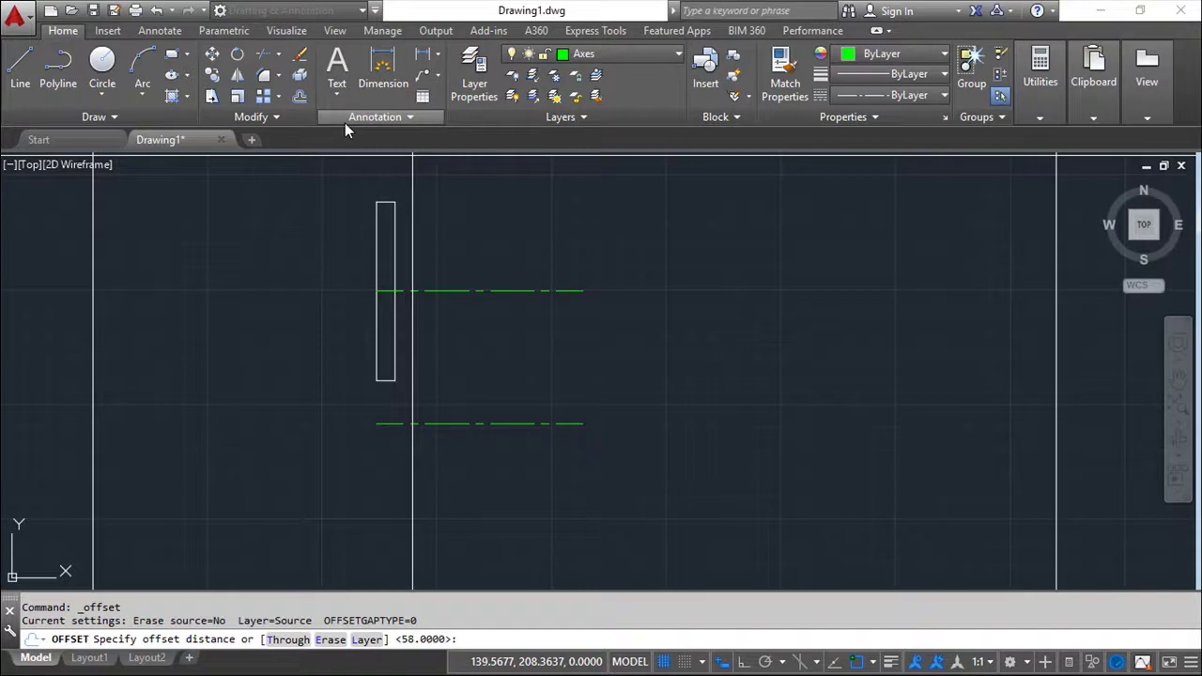
{"action": "type", "text": "88"}
{"action": "key", "text": "Return"}
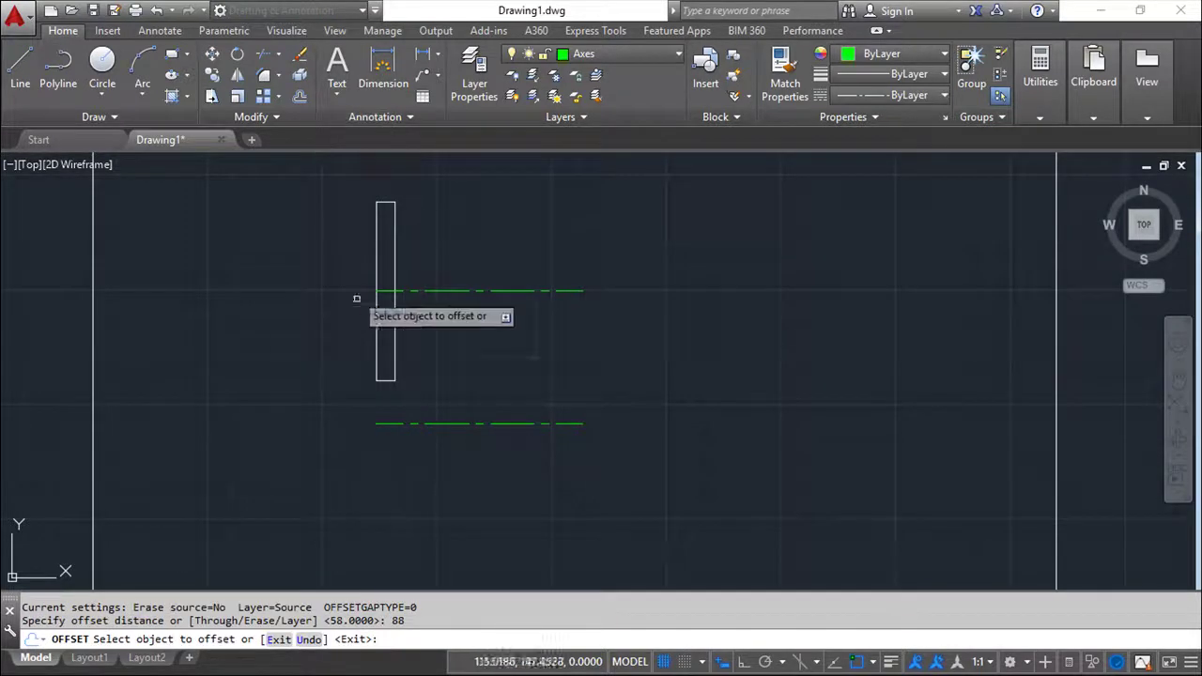
{"action": "left_click", "coordinate": [373, 341]}
{"action": "left_click", "coordinate": [601, 357]}
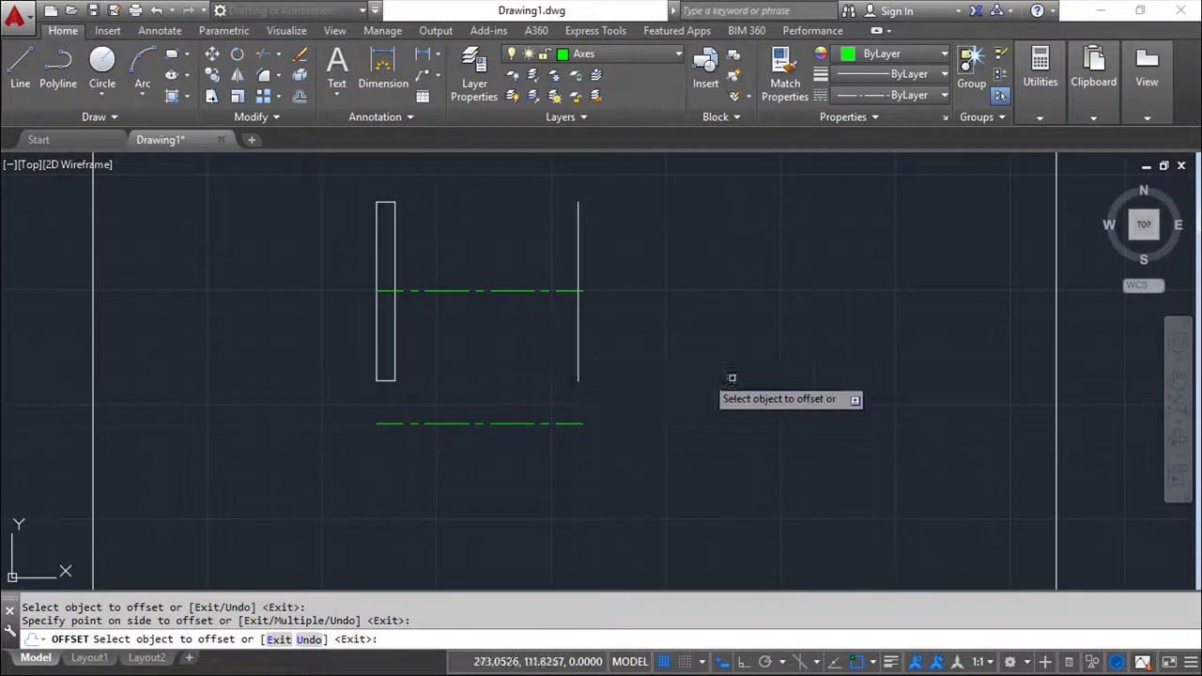
{"action": "scroll", "coordinate": [795, 352], "scroll_direction": "up", "scroll_amount": 2}
{"action": "key", "text": "Escape"}
{"action": "key", "text": "Escape"}
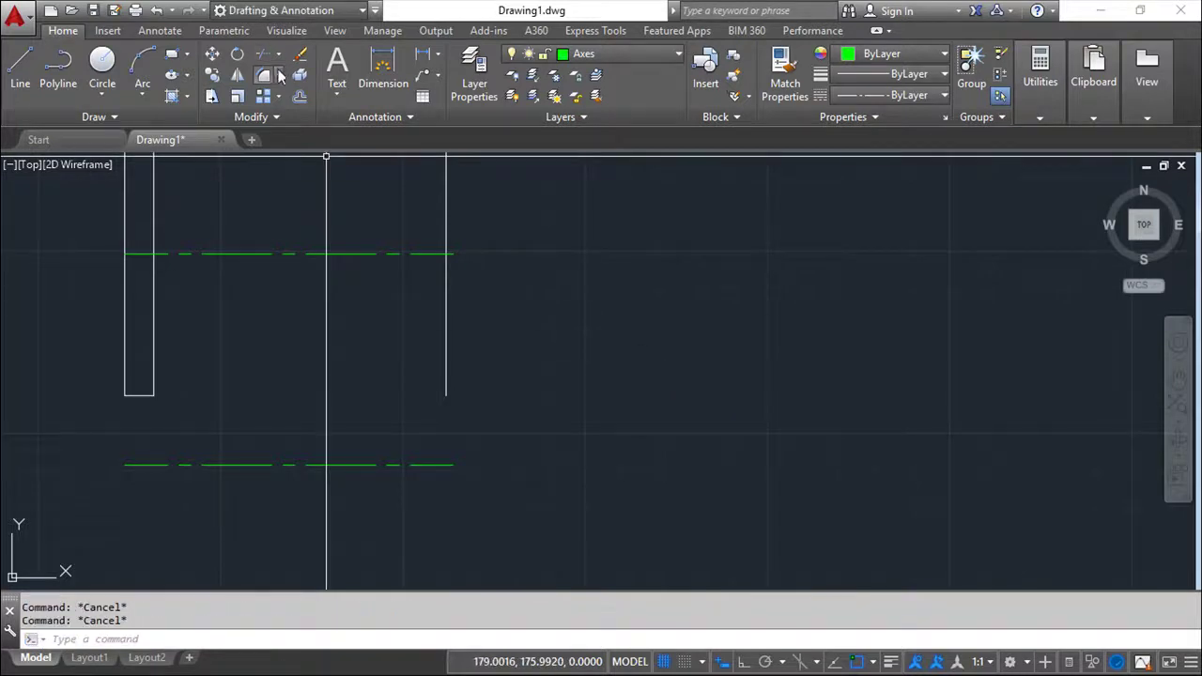
Step: Fillet the right vertical line with the lower axis line so they meet at a corner
{"action": "left_click", "coordinate": [265, 83]}
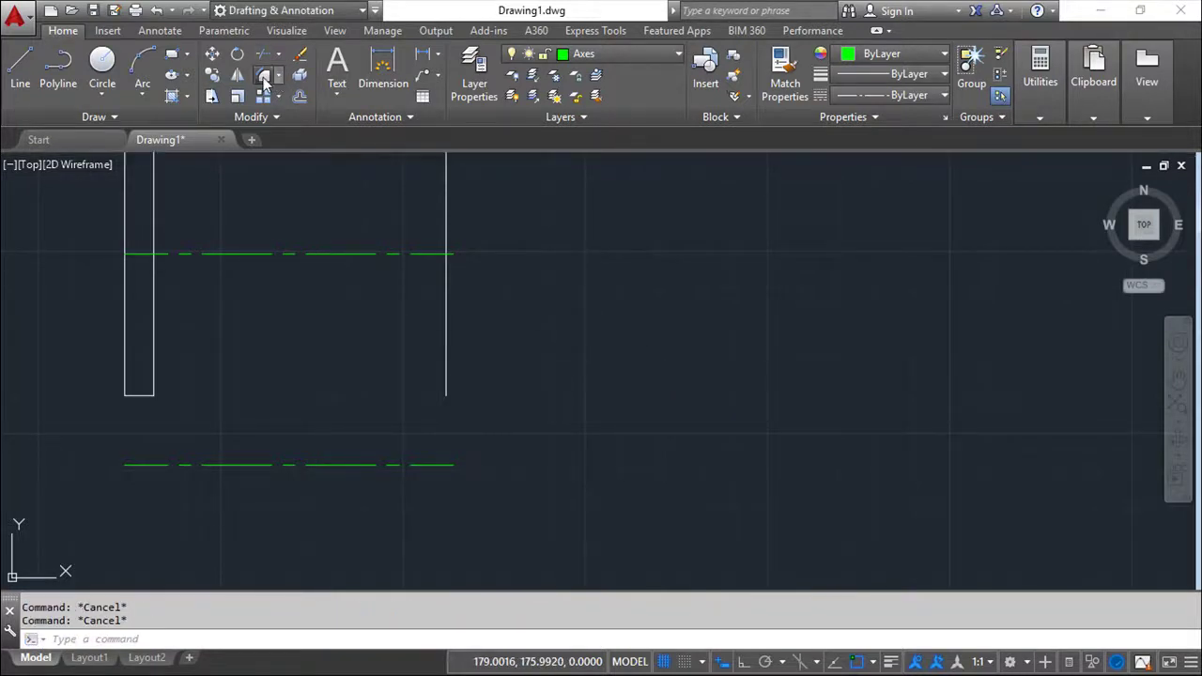
{"action": "left_click", "coordinate": [445, 392]}
{"action": "left_click", "coordinate": [423, 466]}
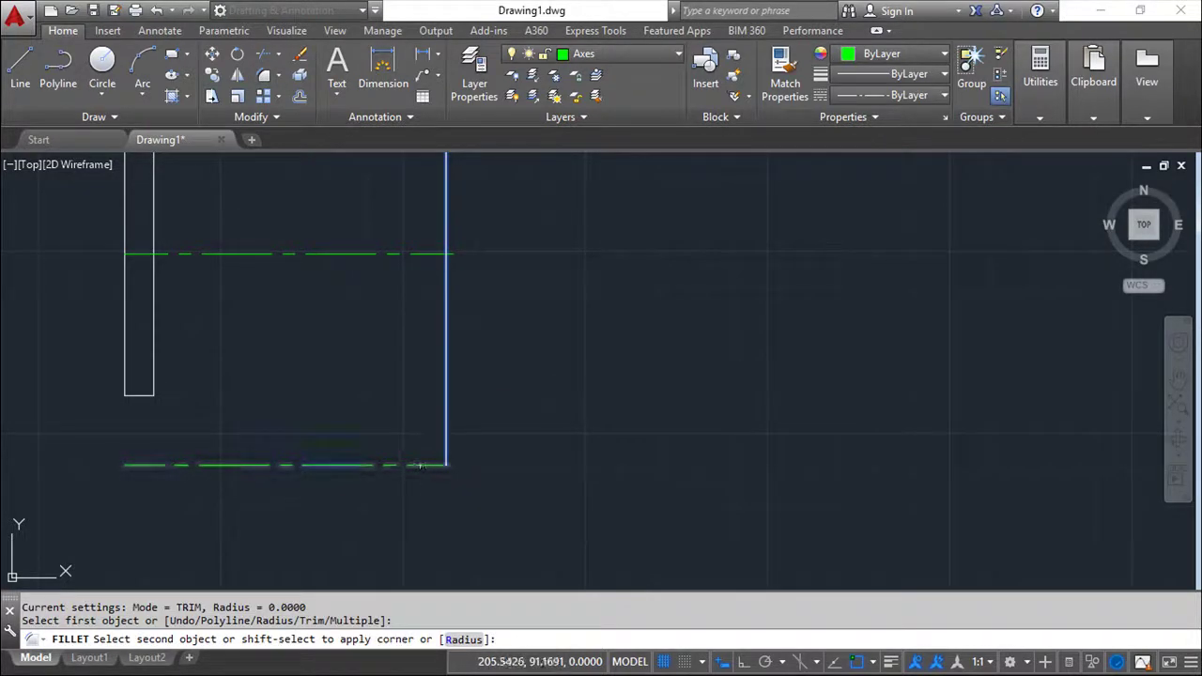
{"action": "scroll", "coordinate": [594, 422], "scroll_direction": "down", "scroll_amount": 2}
{"action": "middle_click_drag", "start_coordinate": [593, 432], "coordinate": [665, 369]}
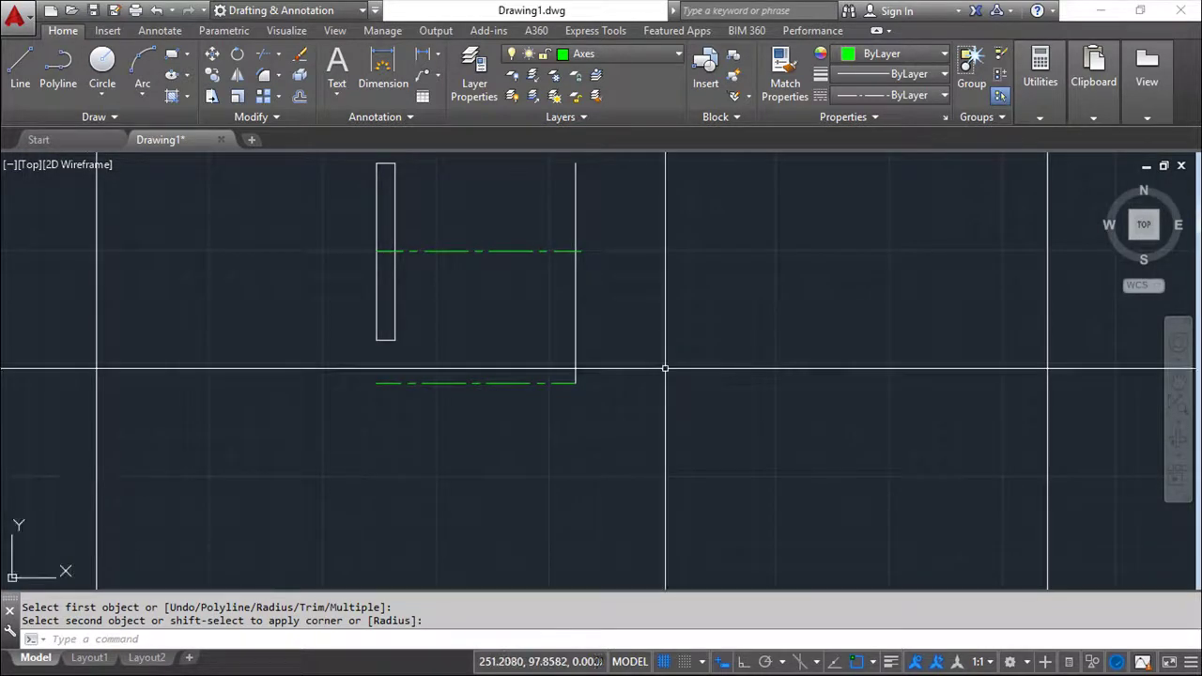
{"action": "key", "text": "Escape"}
{"action": "key", "text": "Escape"}
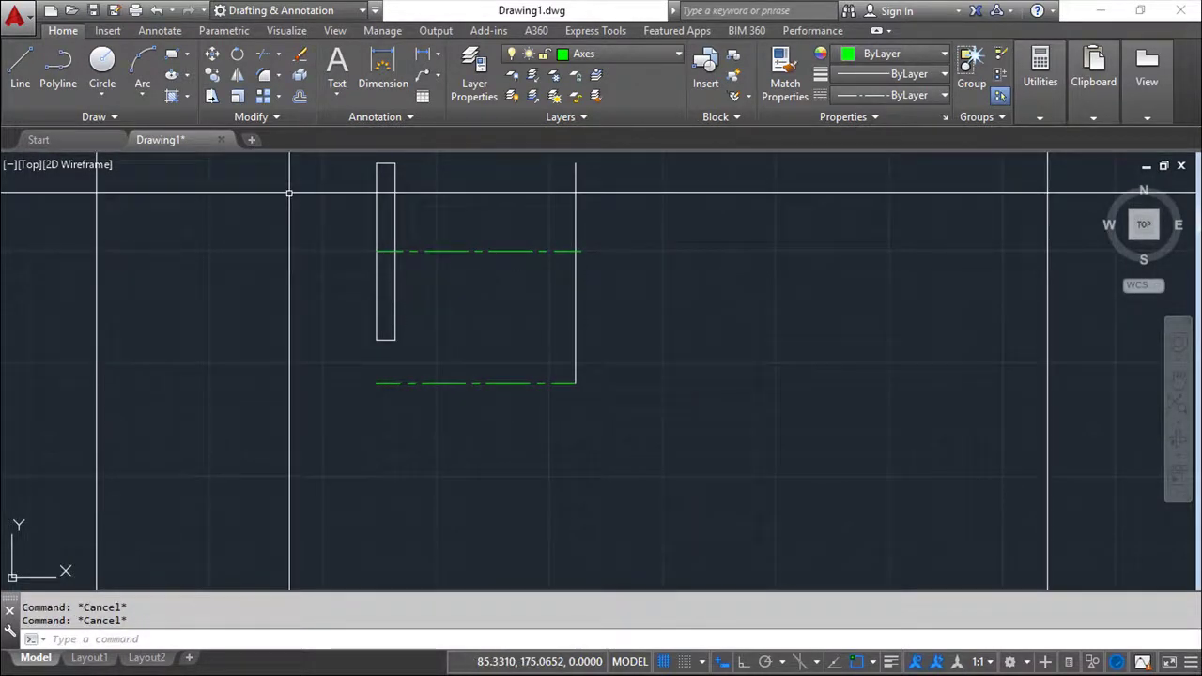
Step: Erase the lower axis line and make layer 0 current
{"action": "left_click", "coordinate": [299, 58]}
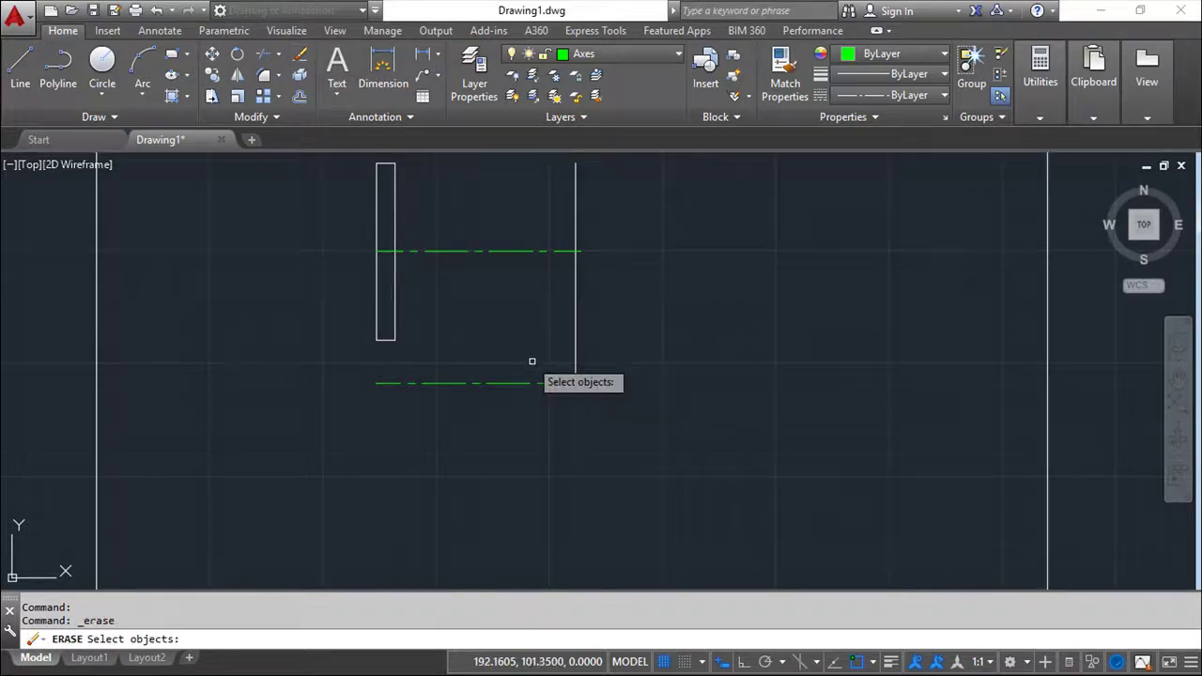
{"action": "left_click", "coordinate": [542, 382]}
{"action": "key", "text": "Return"}
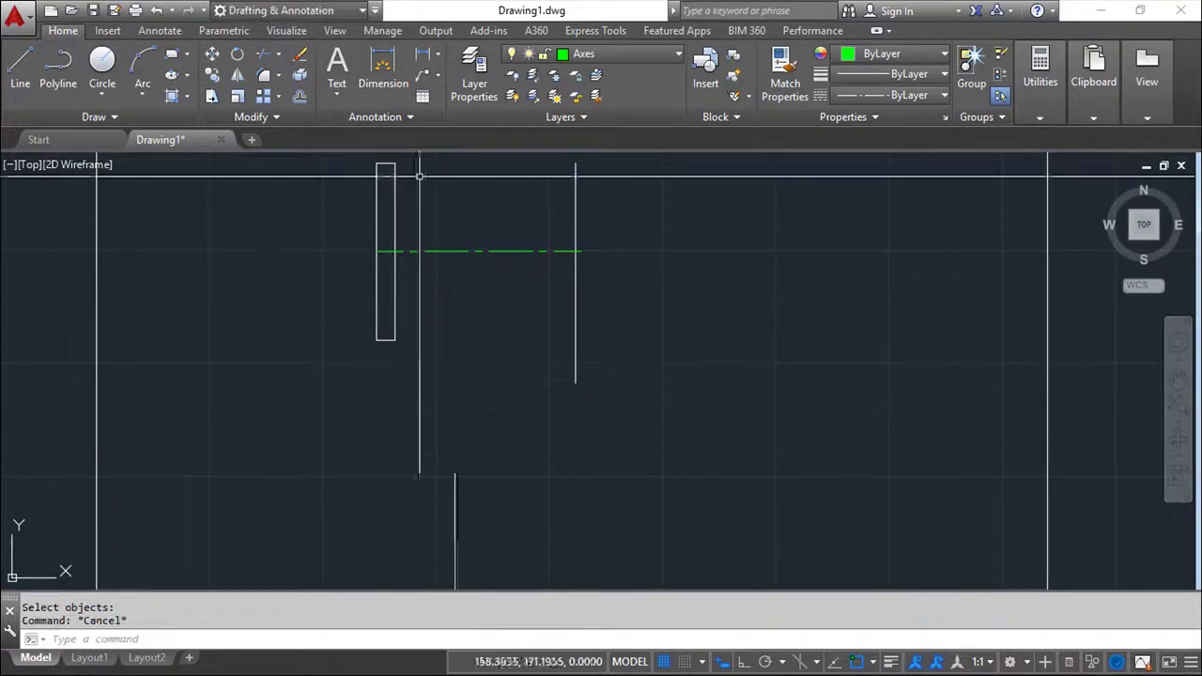
{"action": "left_click", "coordinate": [20, 68]}
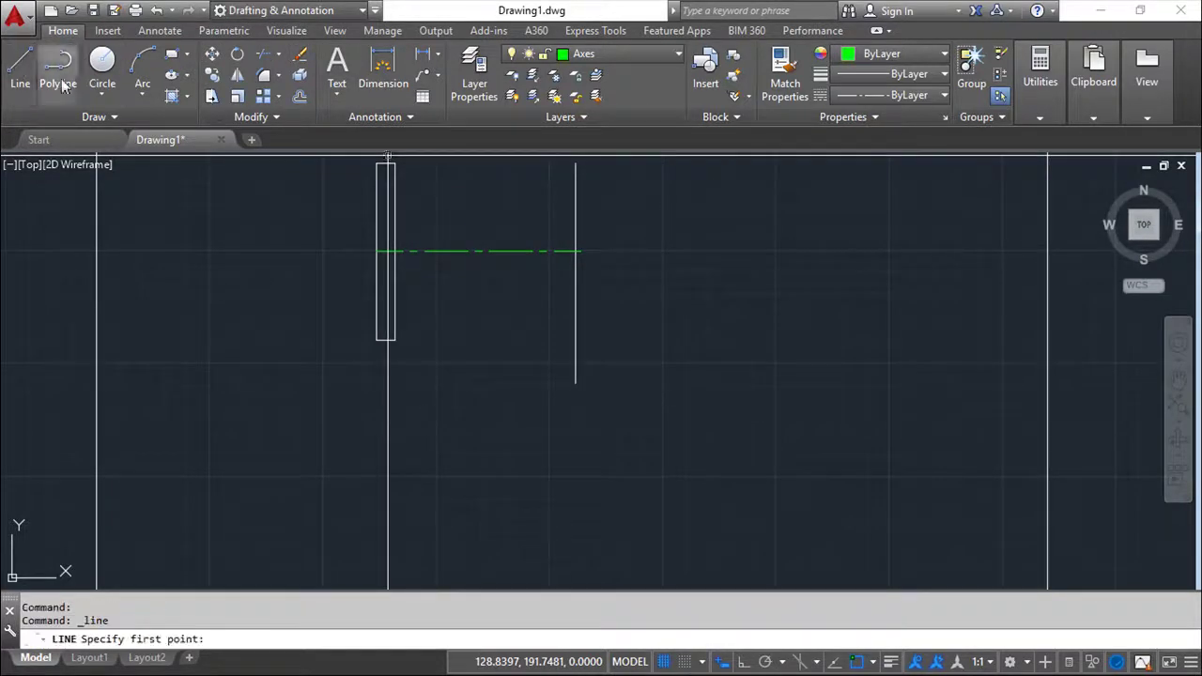
{"action": "left_click", "coordinate": [576, 382]}
{"action": "key", "text": "Escape"}
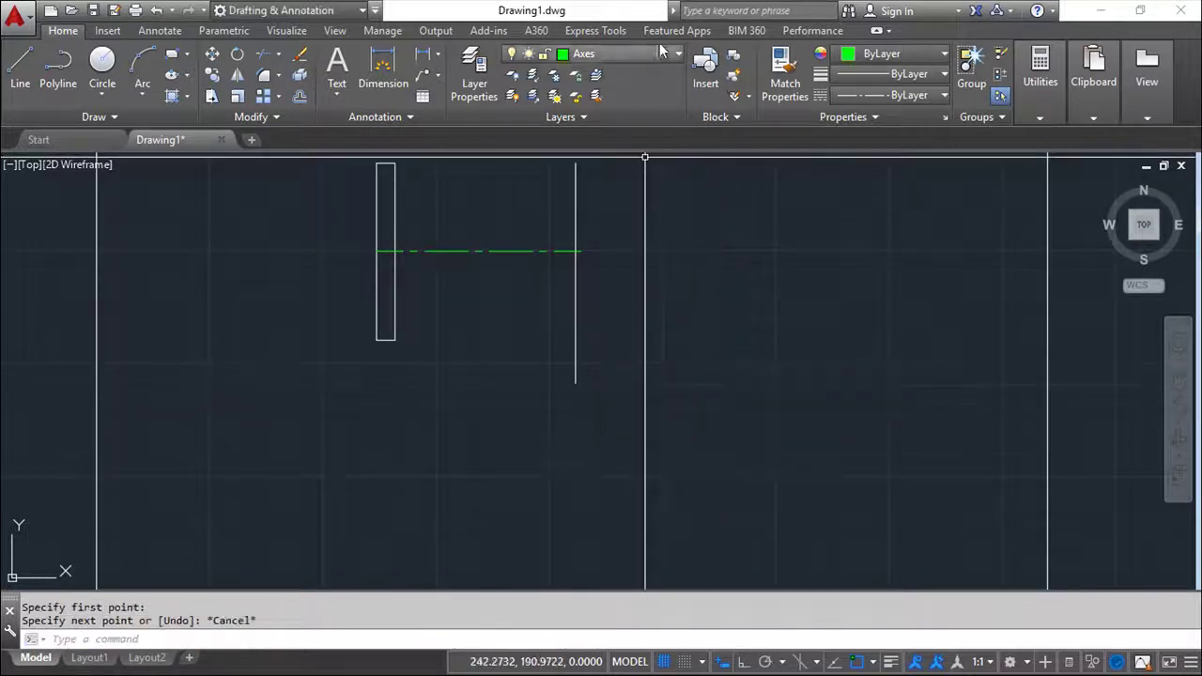
{"action": "left_click", "coordinate": [678, 55]}
{"action": "left_click", "coordinate": [587, 76]}
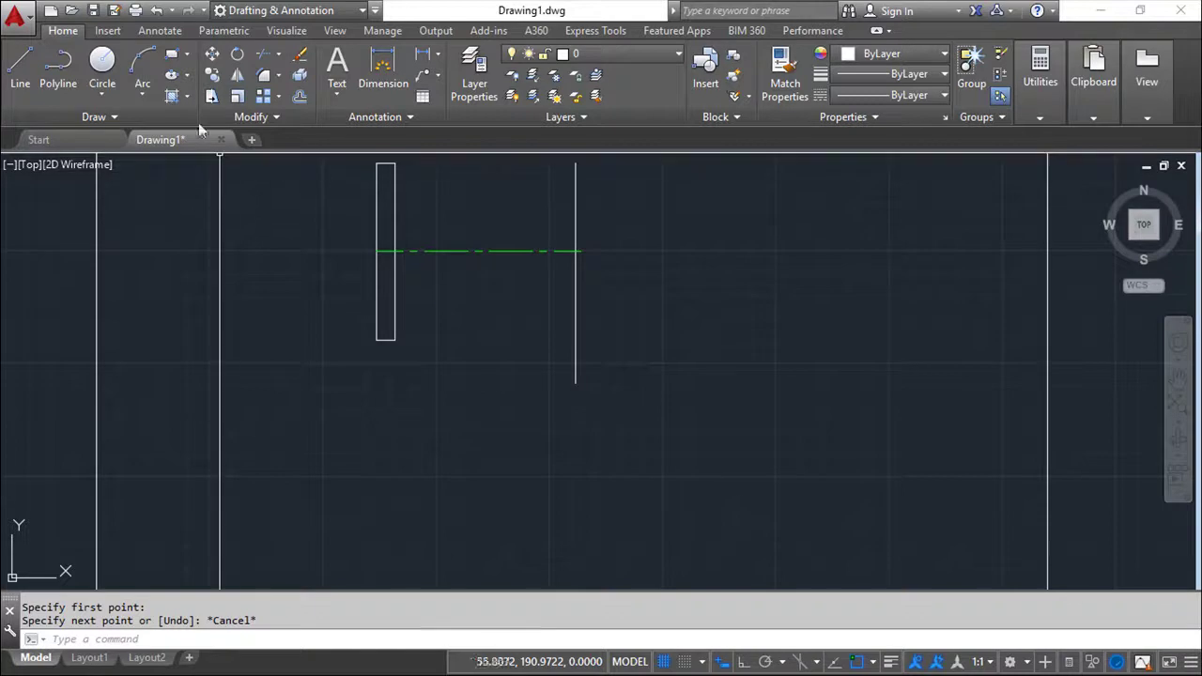
Step: Draw a 78 × 11 rectangle below the existing drawing
{"action": "left_click", "coordinate": [173, 56]}
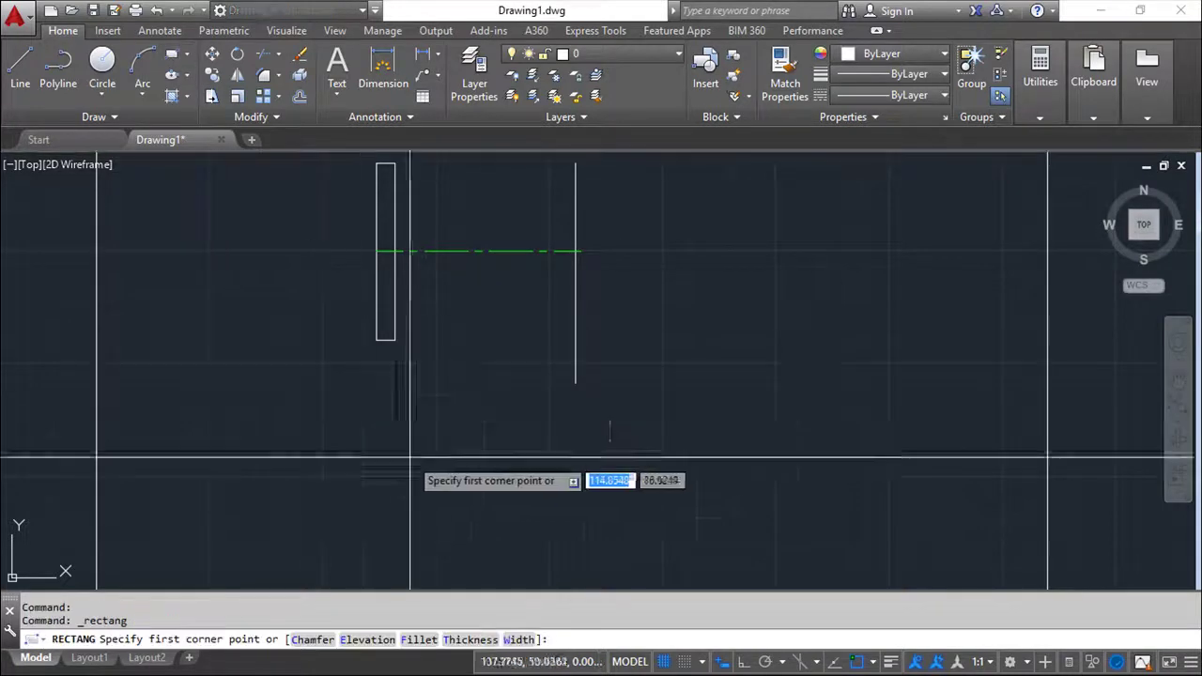
{"action": "left_click", "coordinate": [461, 516]}
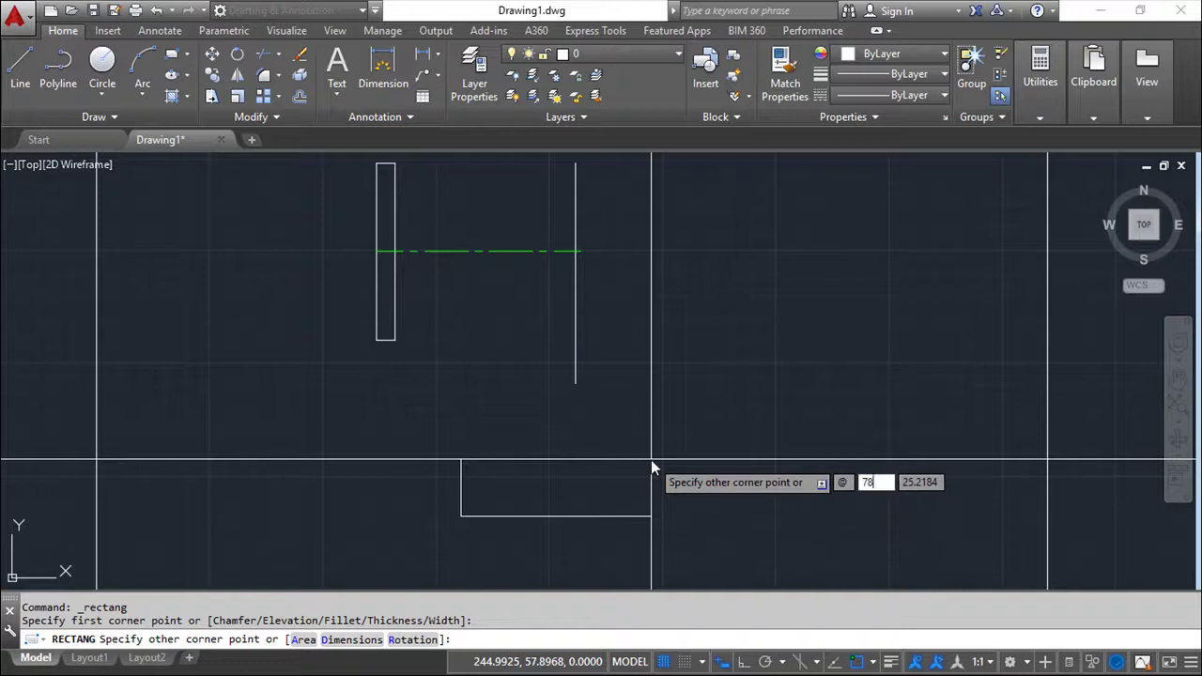
{"action": "key", "text": "Tab"}
{"action": "type", "text": "1"}
{"action": "key", "text": "Return"}
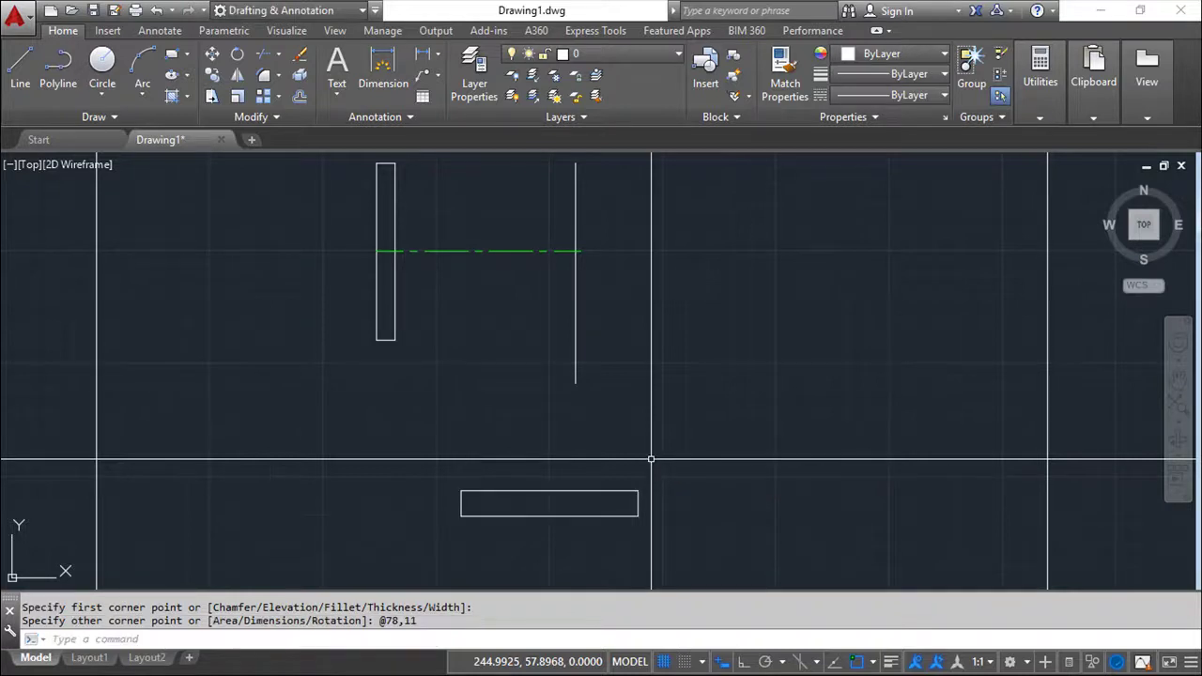
Step: Explode the new 78 × 11 rectangle into separate lines
{"action": "key", "text": "Escape"}
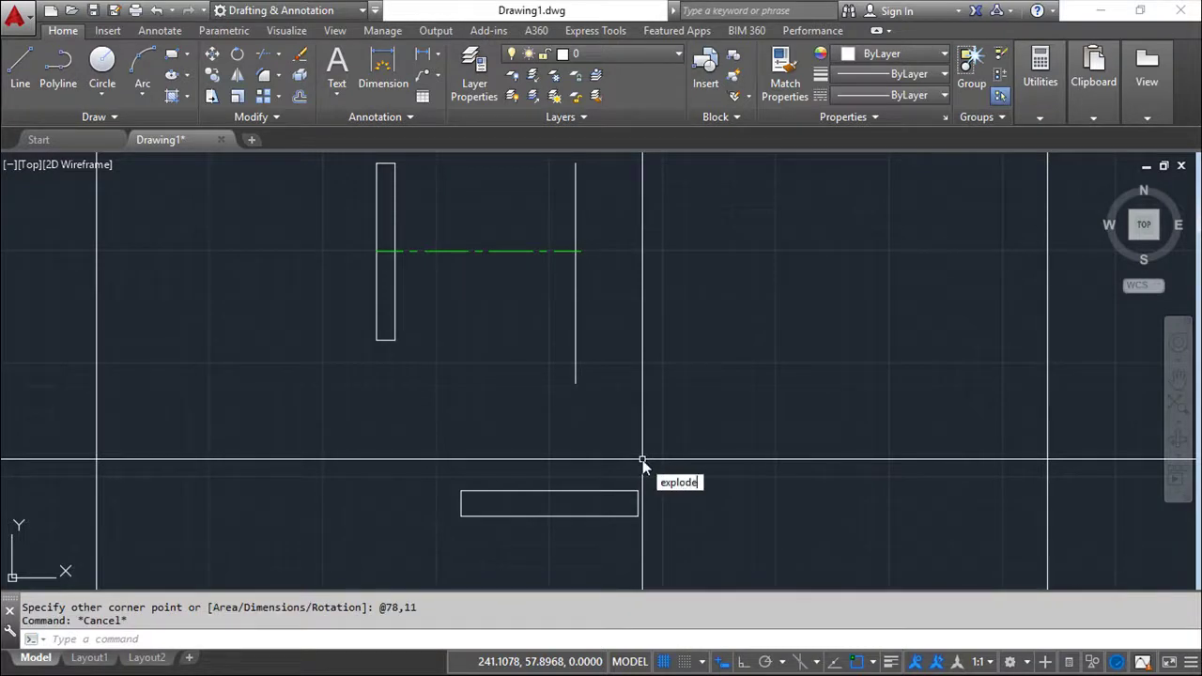
{"action": "key", "text": "Return"}
{"action": "left_click", "coordinate": [627, 492]}
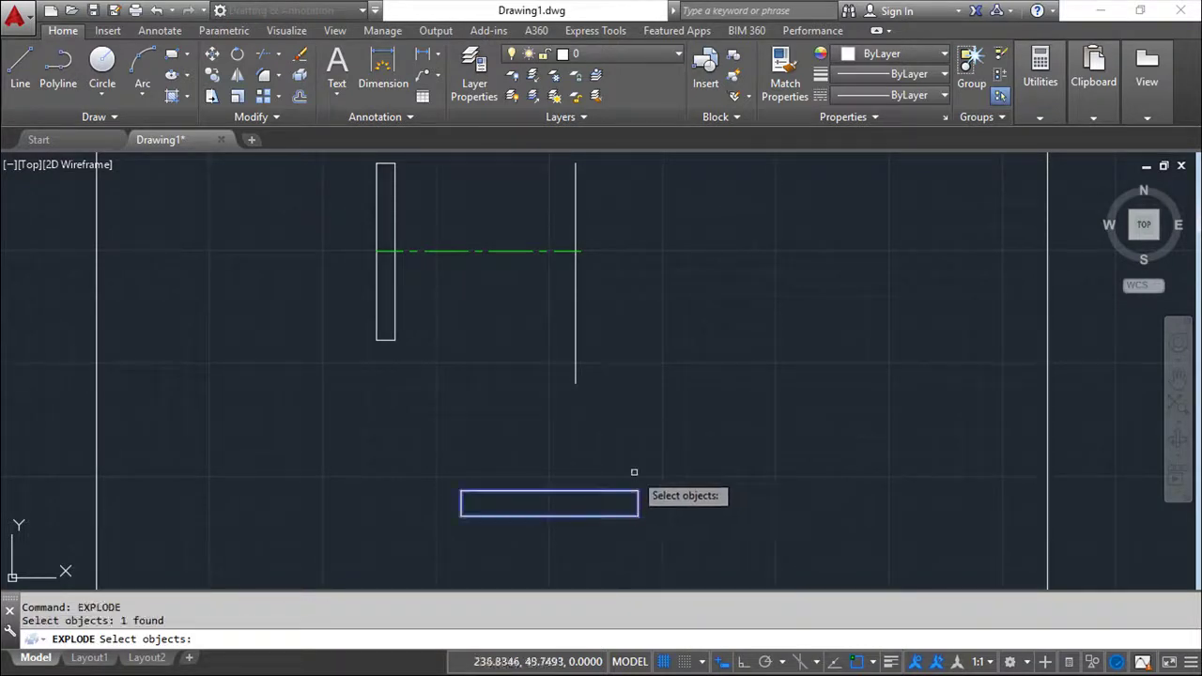
{"action": "key", "text": "Return"}
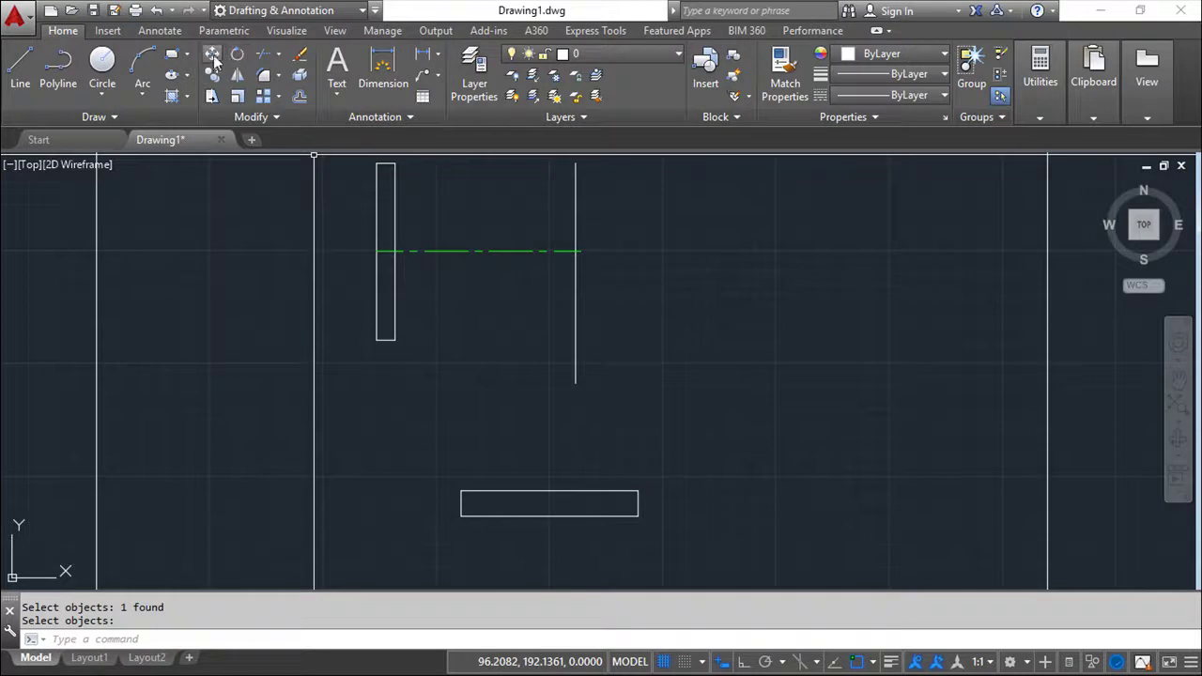
Step: Move the lower rectangle from its bottom-edge midpoint to the vertical line's end
{"action": "left_click", "coordinate": [212, 54]}
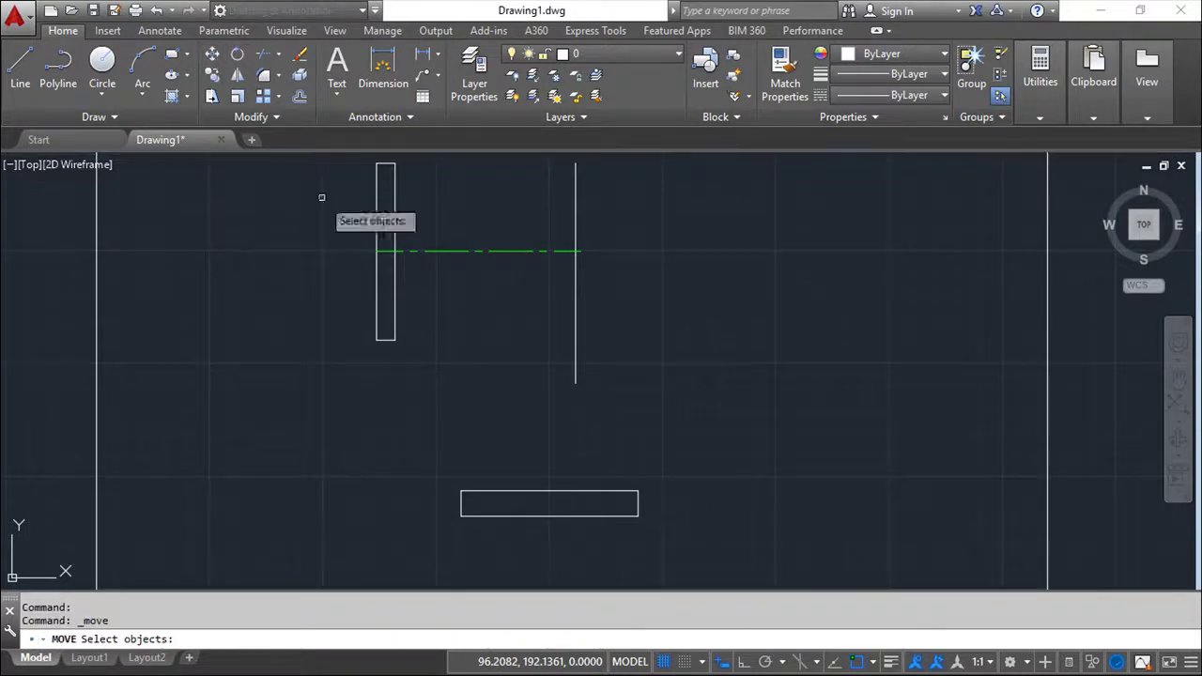
{"action": "left_click", "coordinate": [419, 450]}
{"action": "left_click", "coordinate": [644, 540]}
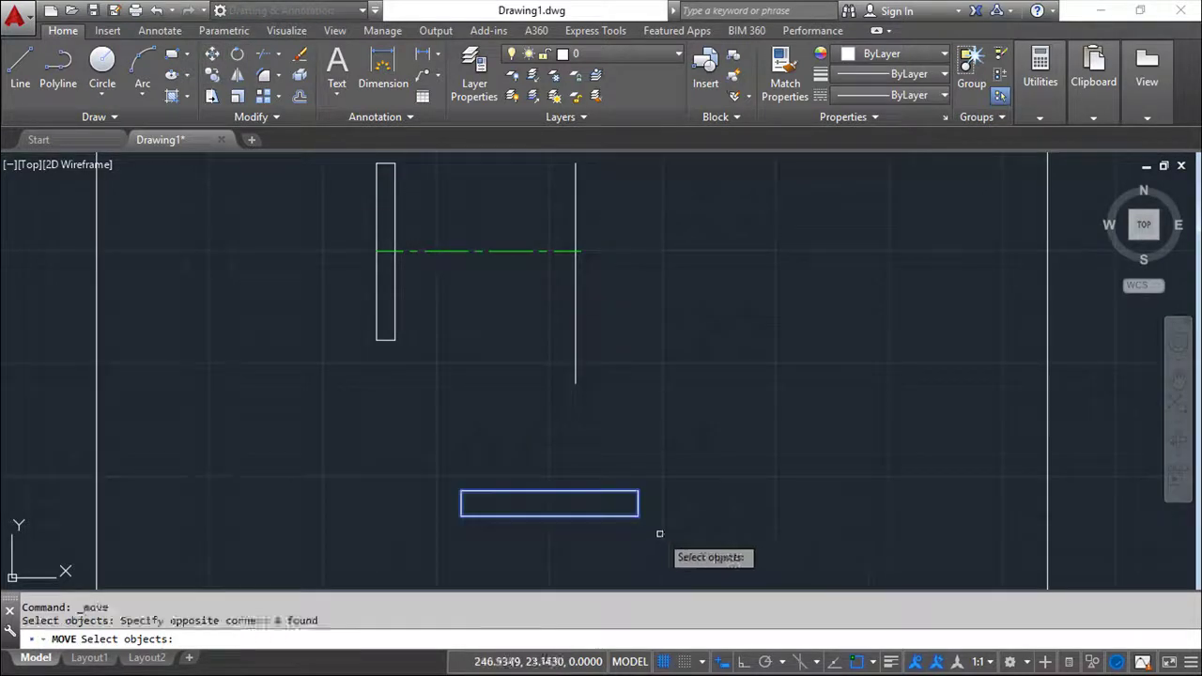
{"action": "key", "text": "Return"}
{"action": "right_click", "coordinate": [724, 501], "text": "shift"}
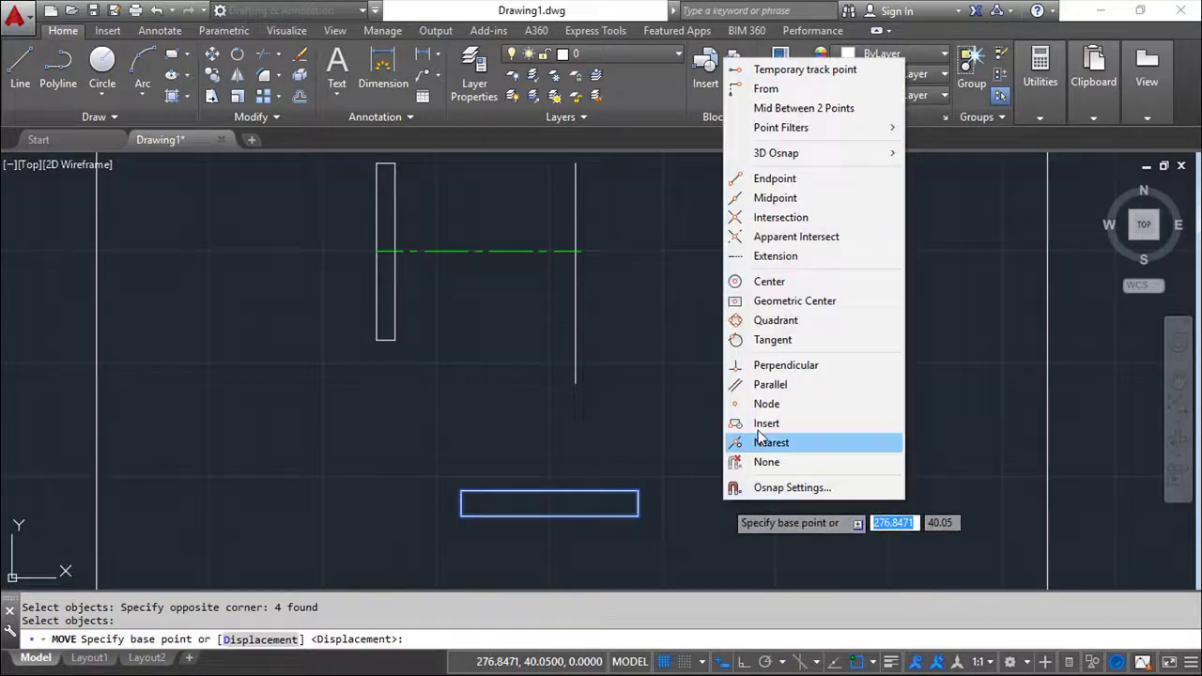
{"action": "left_click", "coordinate": [760, 201]}
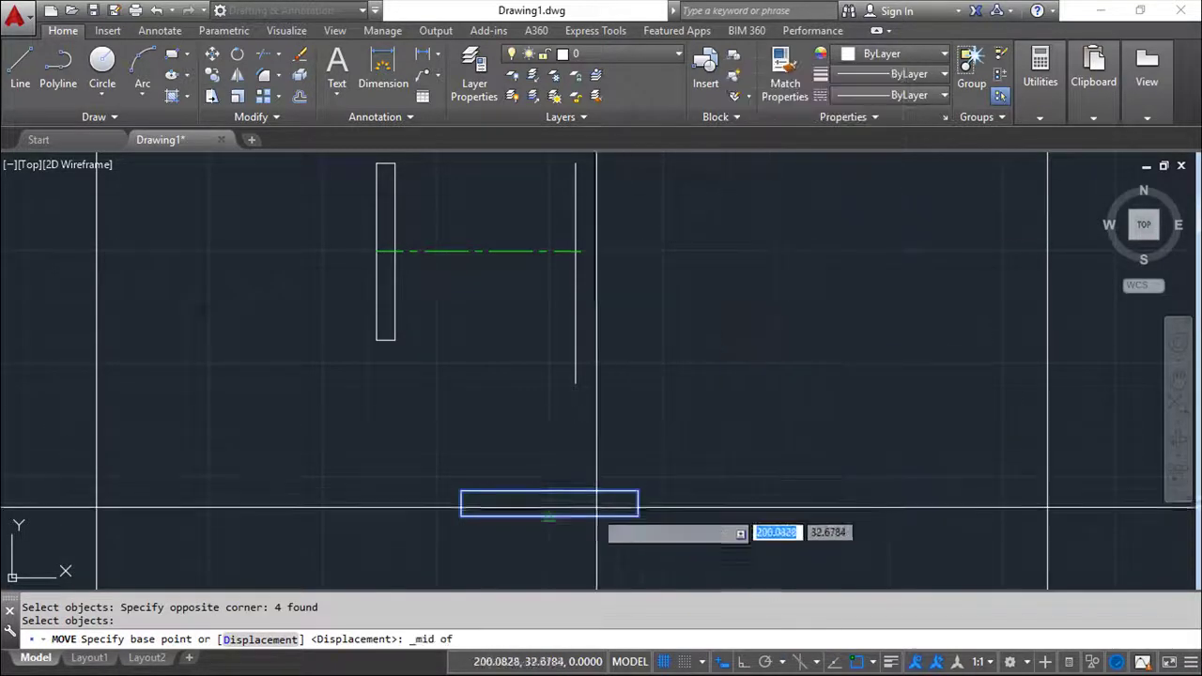
{"action": "left_click", "coordinate": [549, 514]}
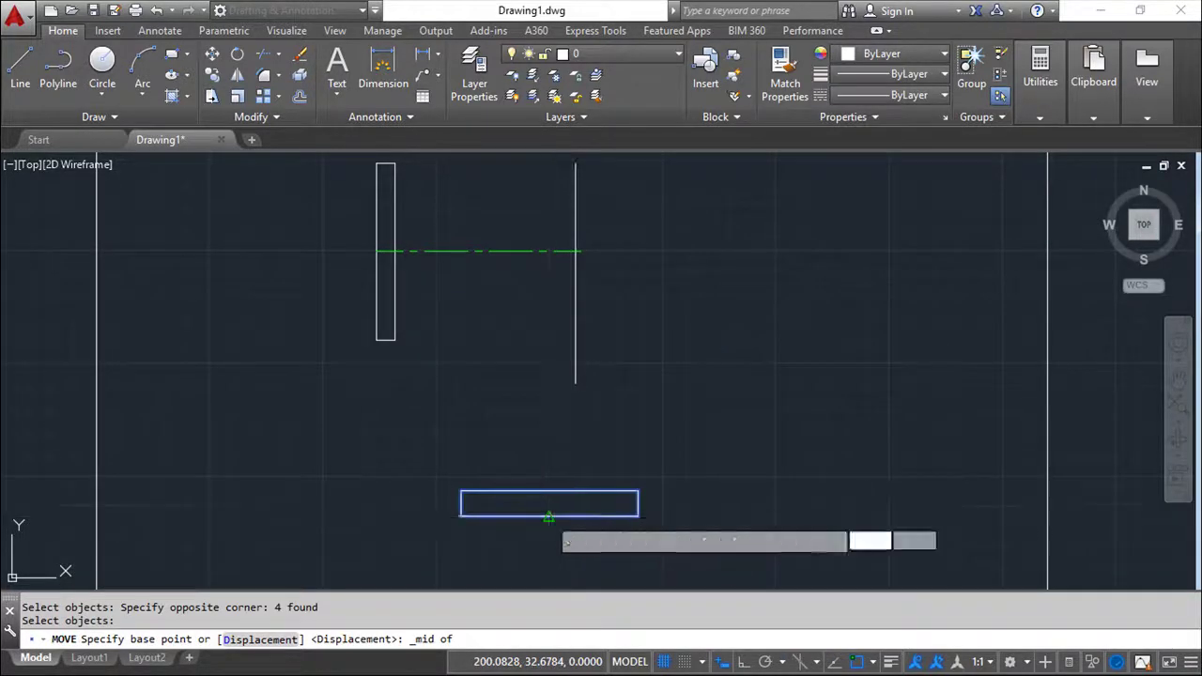
{"action": "left_click", "coordinate": [576, 382]}
{"action": "scroll", "coordinate": [651, 314], "scroll_direction": "up", "scroll_amount": 3}
{"action": "mouse_move", "coordinate": [652, 311]}
{"action": "middle_mouse_down"}
{"action": "mouse_move", "coordinate": [678, 365]}
{"action": "mouse_move", "coordinate": [738, 425]}
{"action": "middle_mouse_up"}
{"action": "key", "text": "Escape"}
{"action": "key", "text": "Escape"}
Step: Erase the temporary vertical line and make Axes the current layer
{"action": "left_click", "coordinate": [298, 55]}
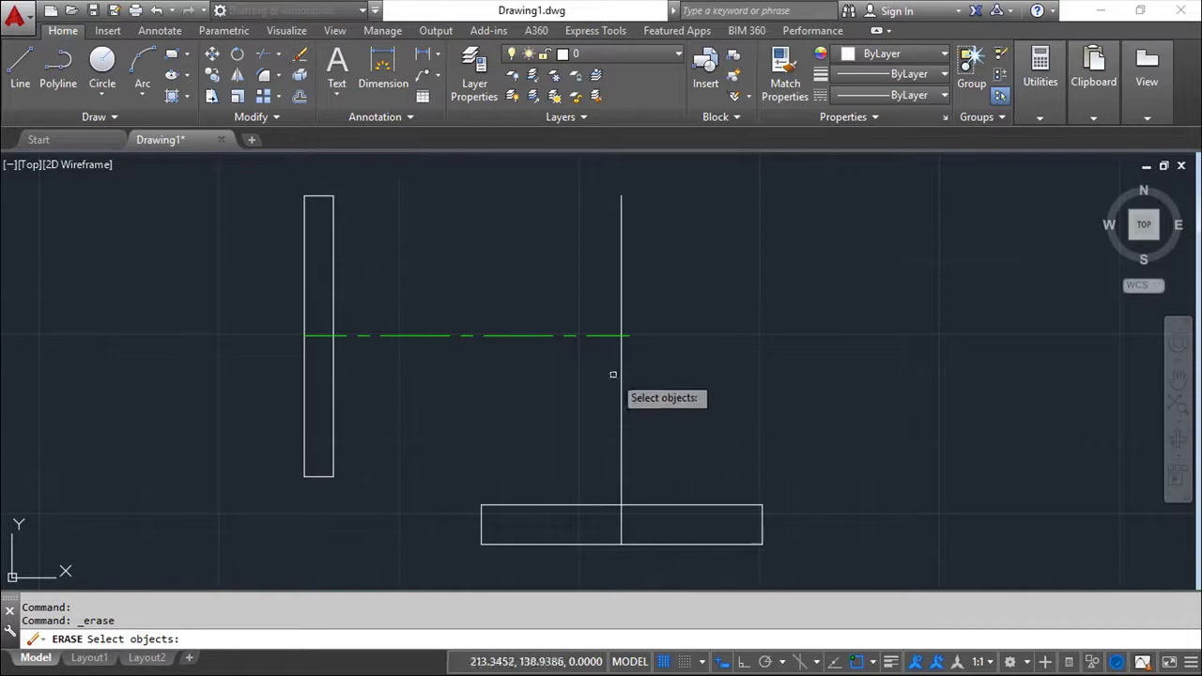
{"action": "left_click", "coordinate": [620, 405]}
{"action": "key", "text": "Return"}
{"action": "key", "text": "Escape"}
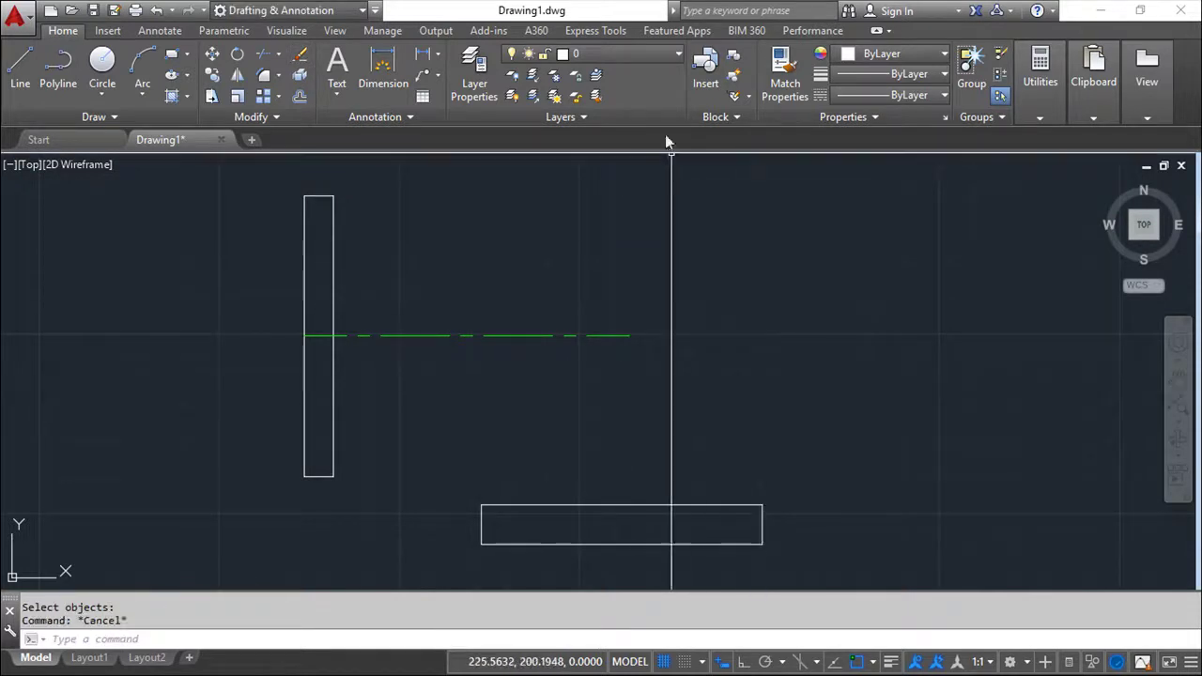
{"action": "left_click", "coordinate": [680, 57]}
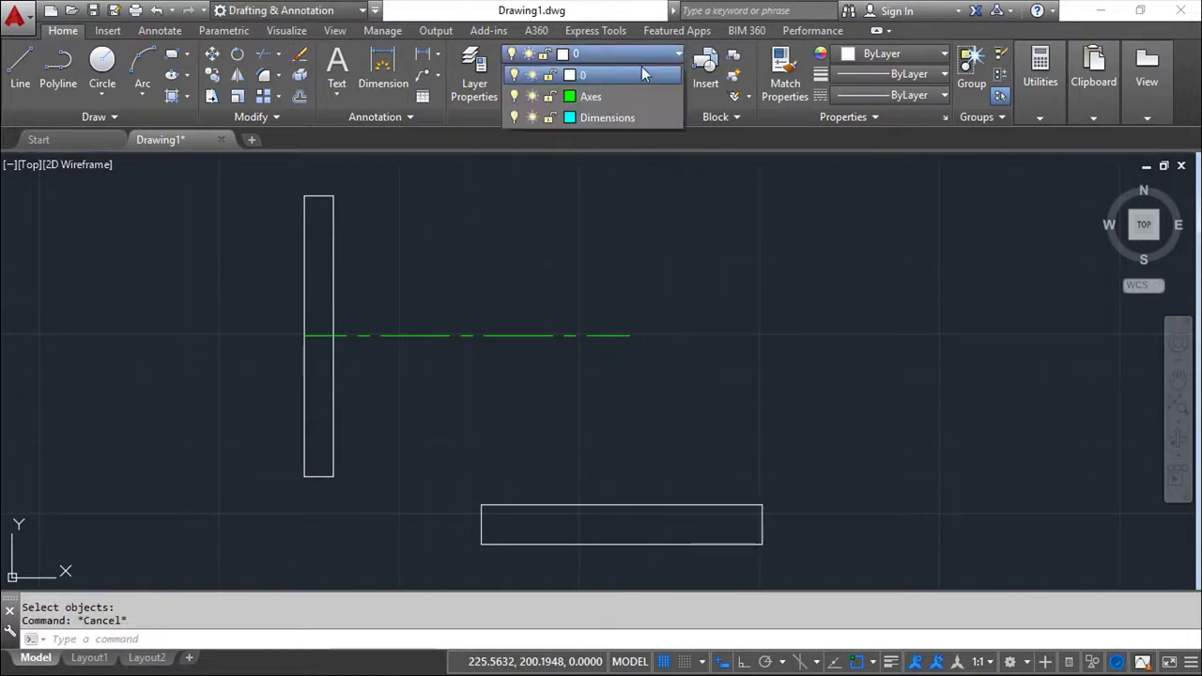
{"action": "left_click", "coordinate": [594, 97]}
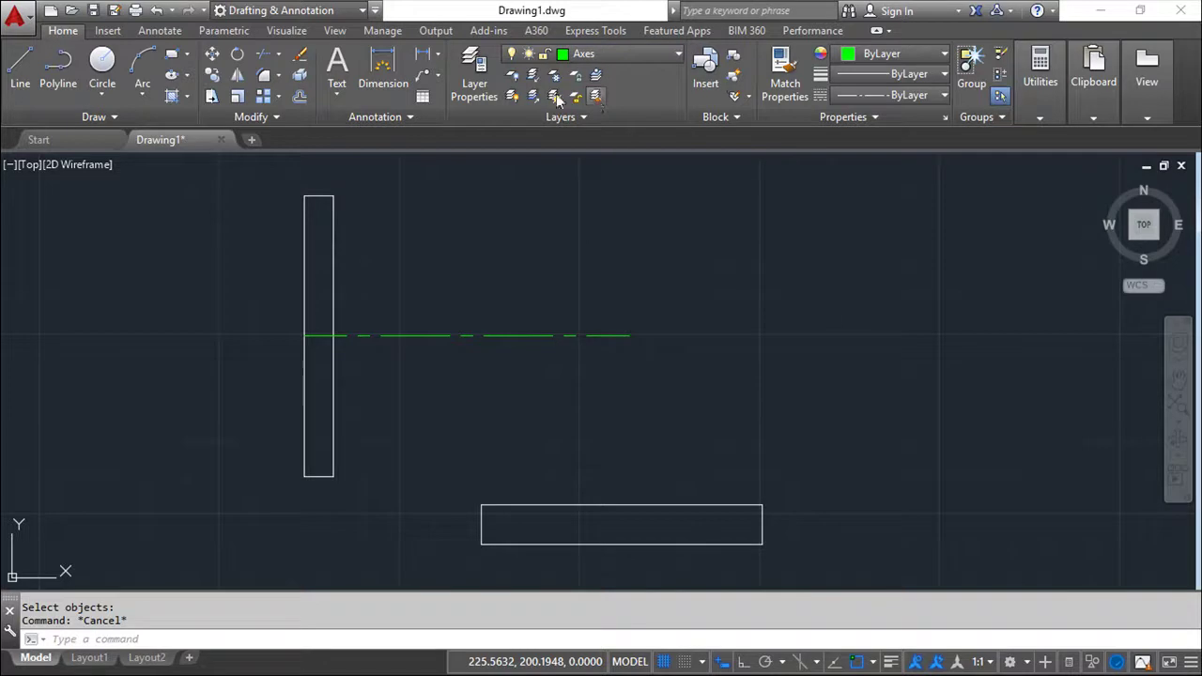
Step: Draw an 80-unit vertical axis line up from the lower rectangle's bottom-edge midpoint (@0,80)
{"action": "left_click", "coordinate": [21, 74]}
{"action": "right_click", "coordinate": [754, 329], "text": "shift"}
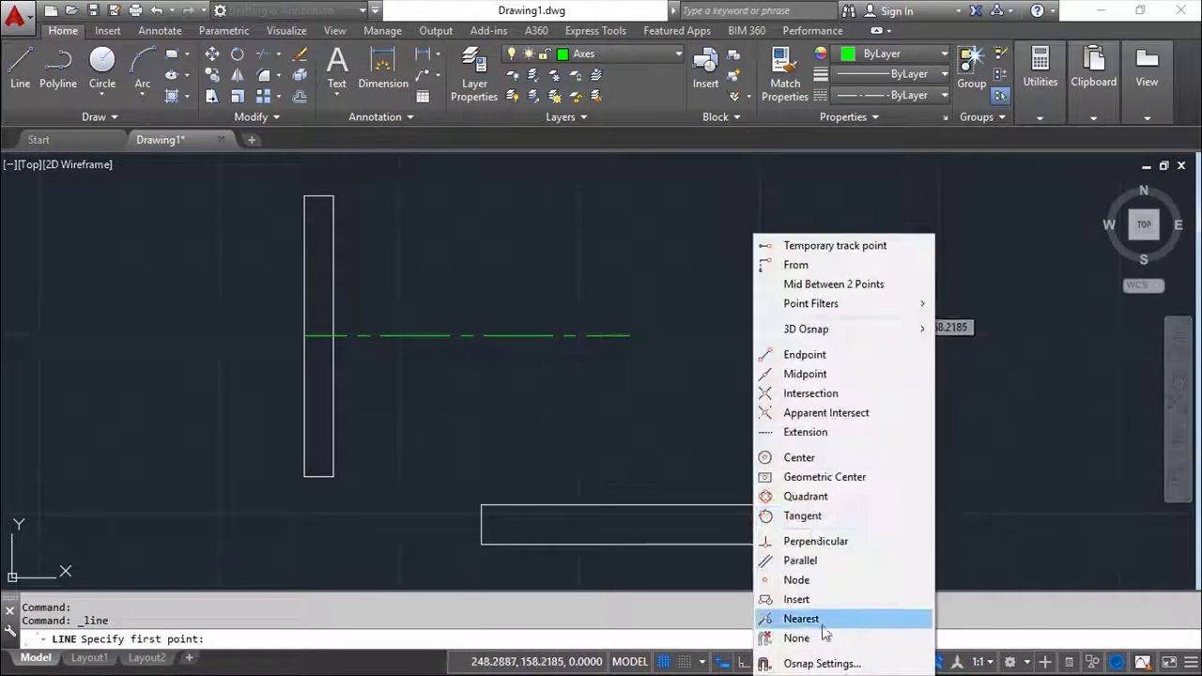
{"action": "left_click", "coordinate": [819, 375]}
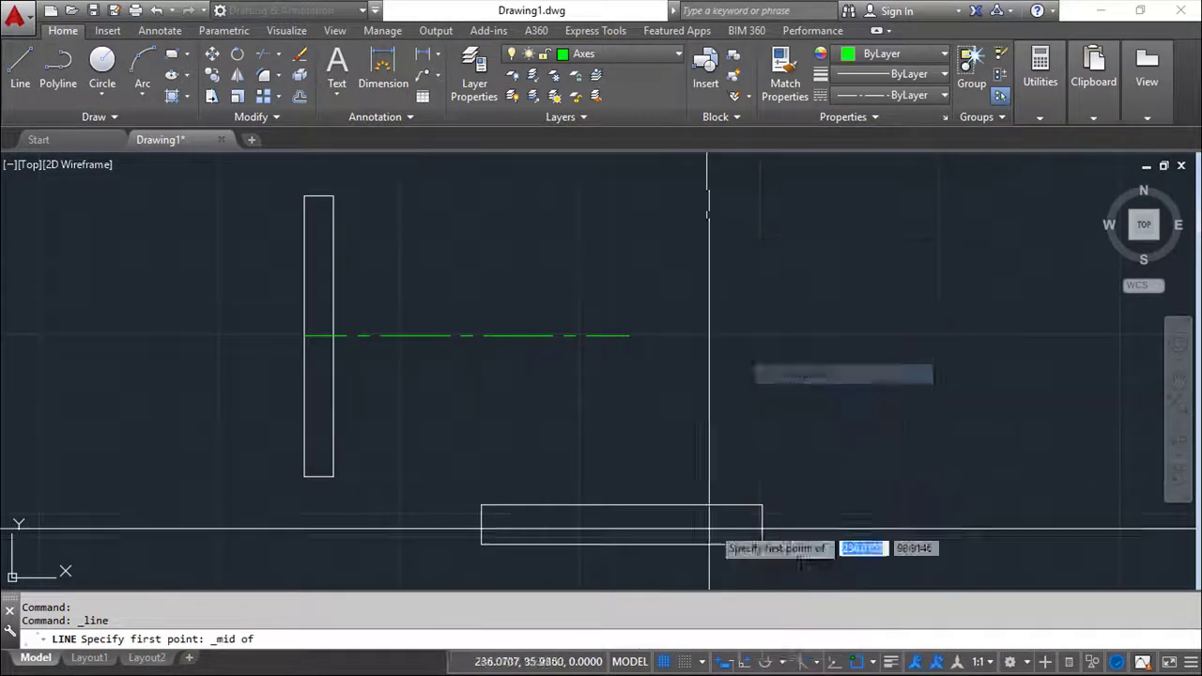
{"action": "left_click", "coordinate": [623, 544]}
{"action": "type", "text": "8"}
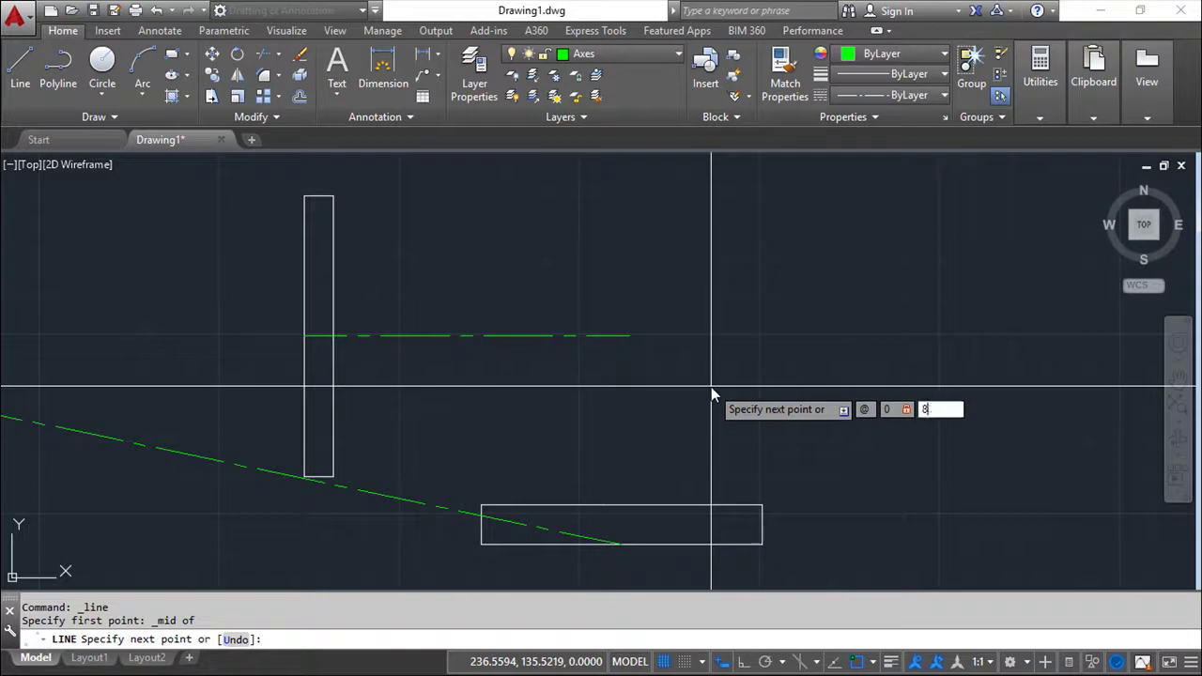
{"action": "type", "text": "0"}
{"action": "key", "text": "Return"}
{"action": "right_click", "coordinate": [815, 361]}
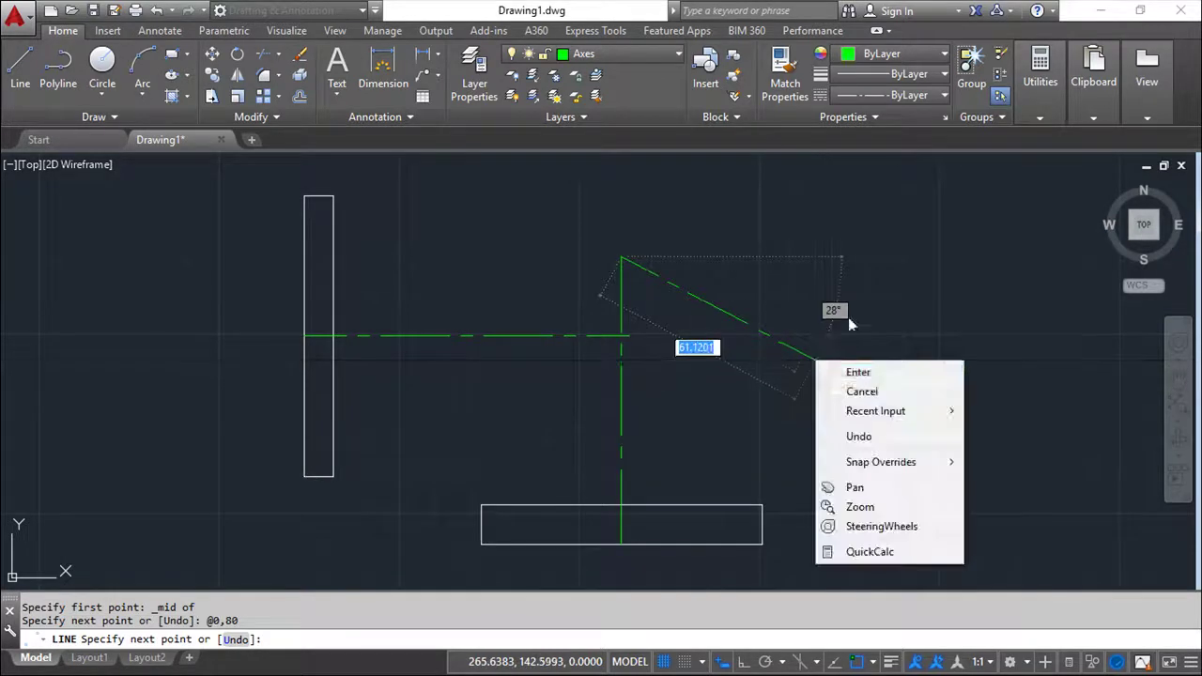
{"action": "left_click", "coordinate": [858, 373]}
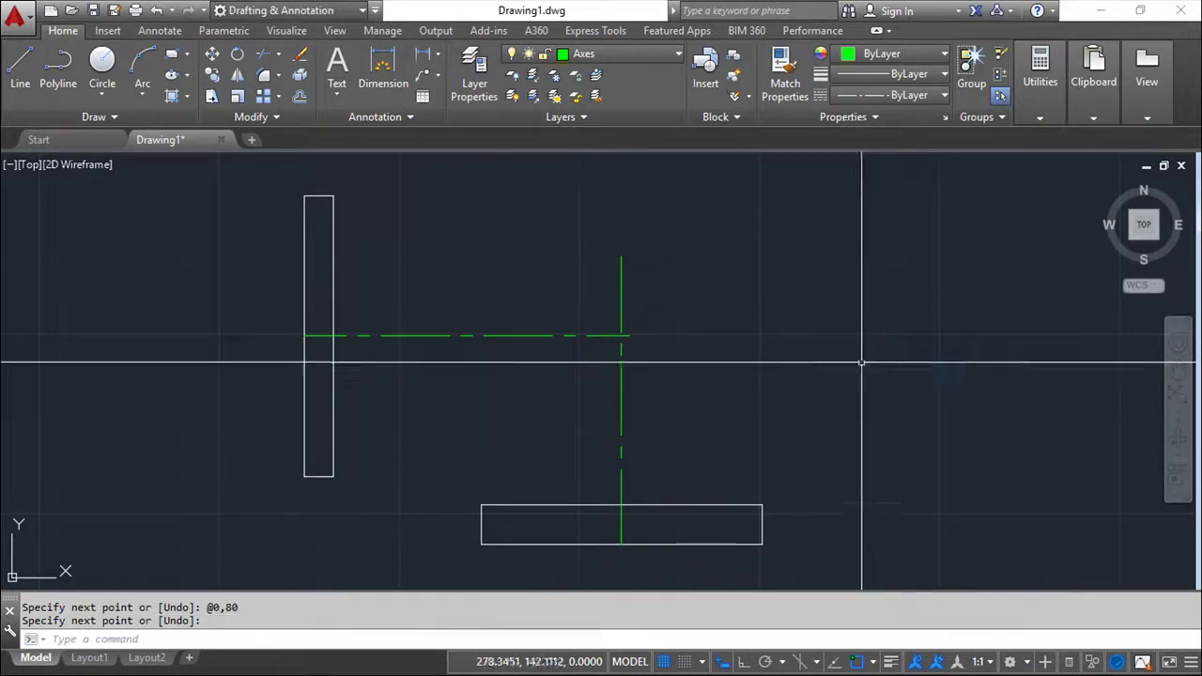
{"action": "key", "text": "Escape"}
{"action": "key", "text": "Escape"}
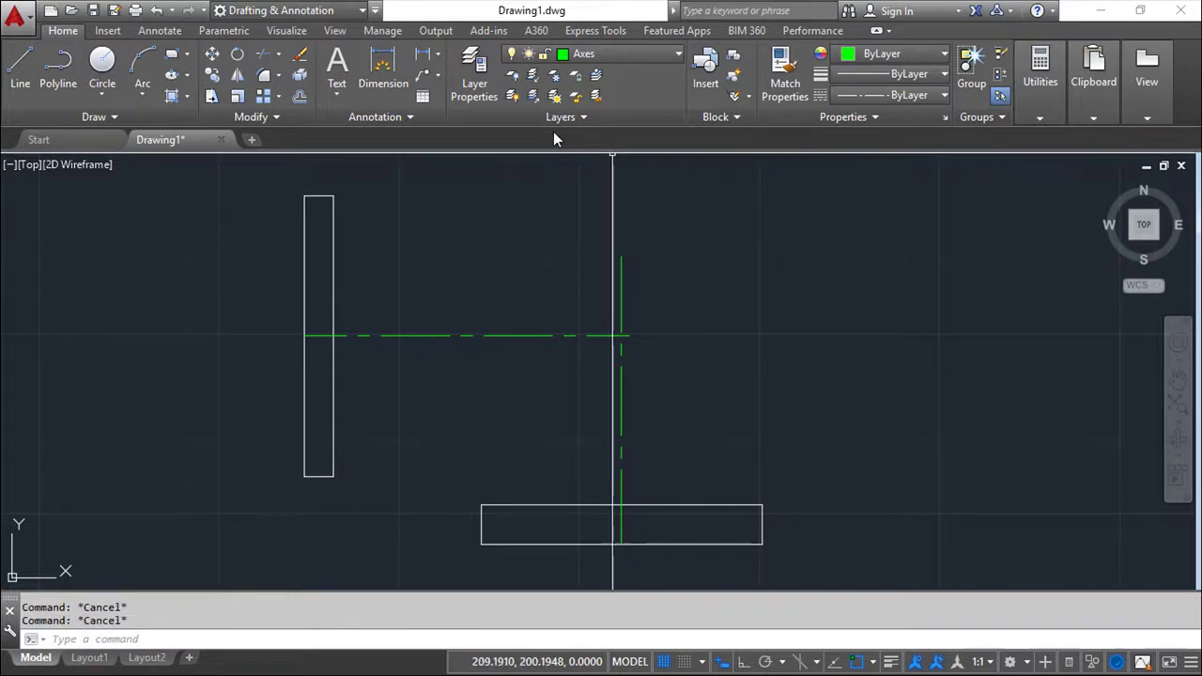
Step: Draw a Tan, Tan, Radius circle of radius 35 touching the horizontal and vertical axes
{"action": "left_click", "coordinate": [104, 98]}
{"action": "left_click", "coordinate": [159, 274]}
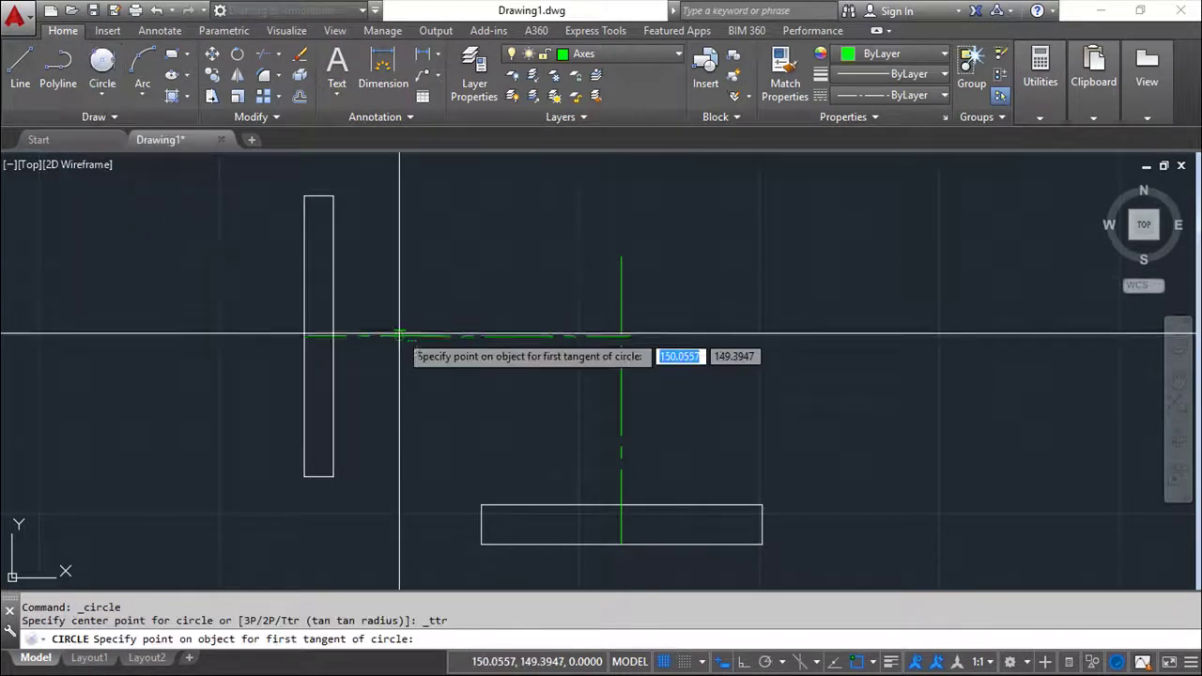
{"action": "left_click", "coordinate": [582, 335]}
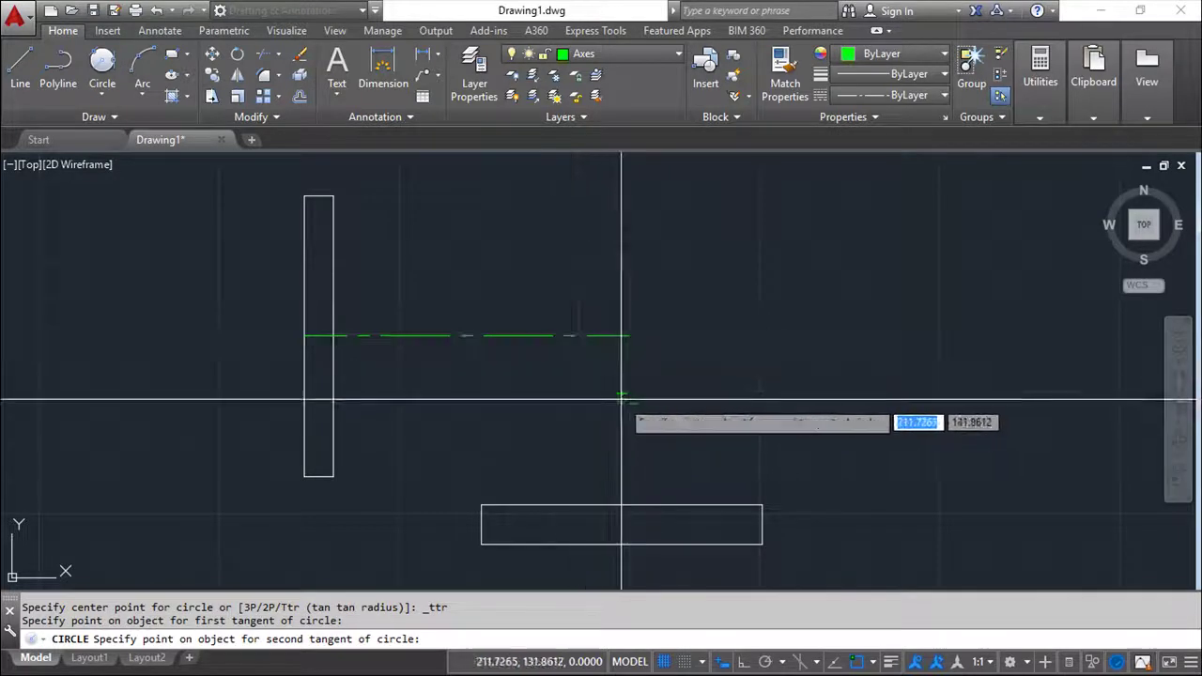
{"action": "left_click", "coordinate": [620, 400]}
{"action": "type", "text": "0"}
{"action": "key", "text": "Return"}
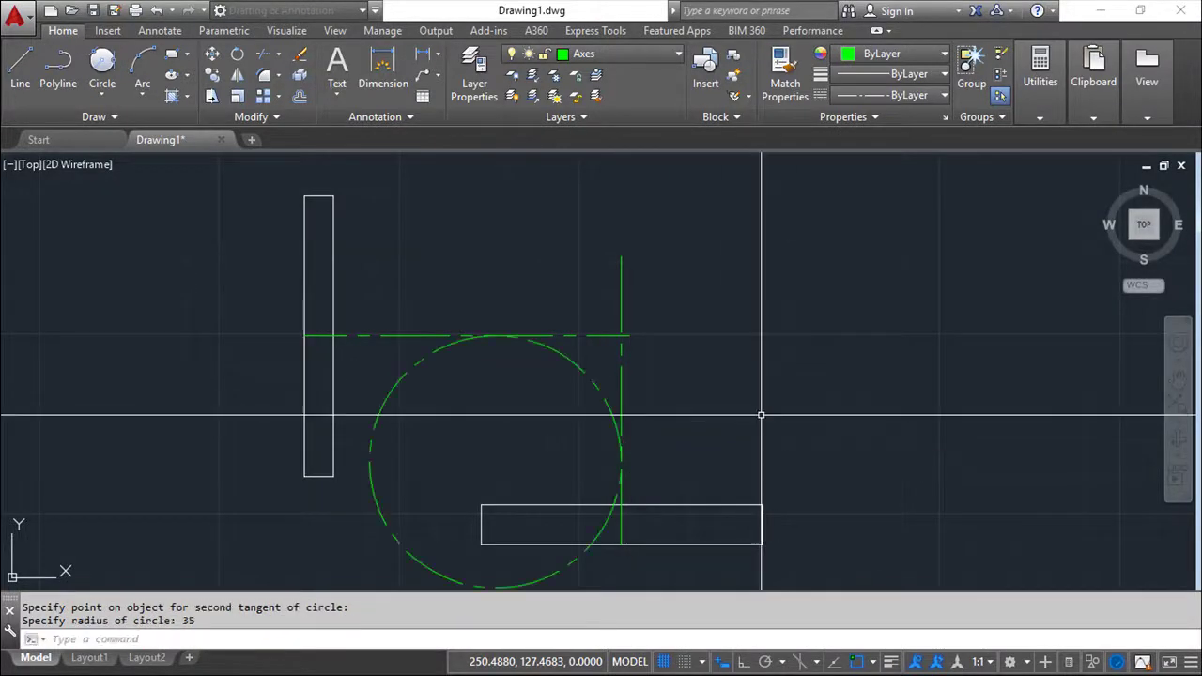
{"action": "key", "text": "Escape"}
{"action": "key", "text": "Escape"}
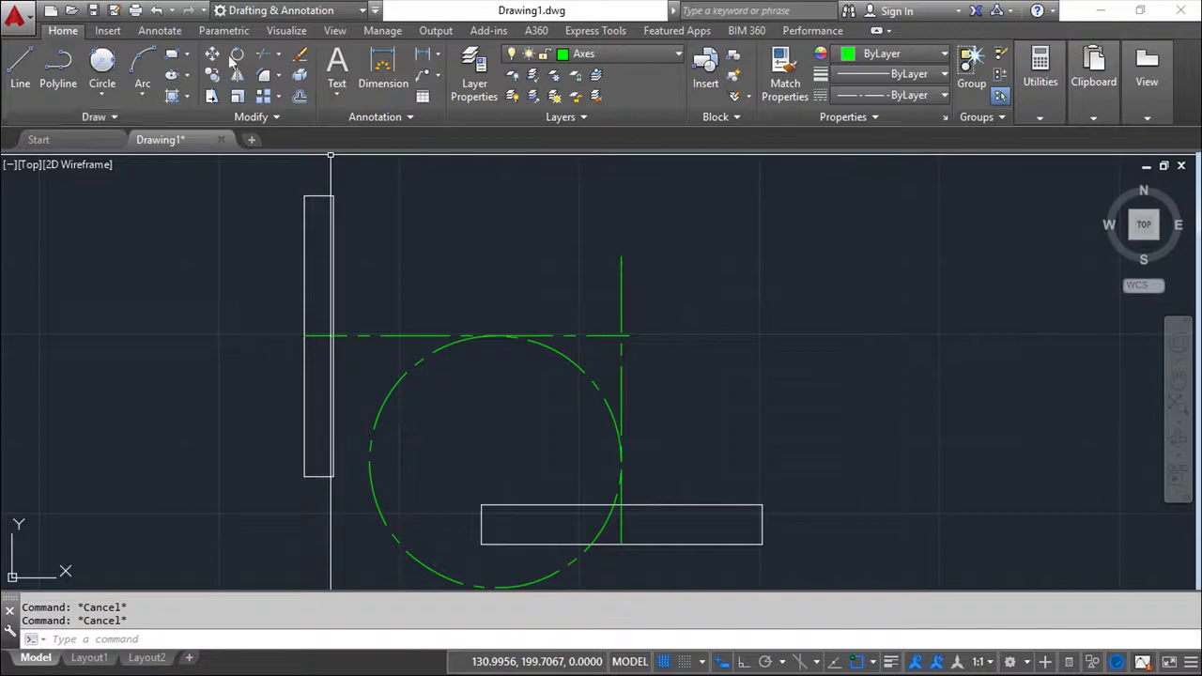
Step: Trim the circle and axis lines down to a quarter arc joining both axes
{"action": "left_click", "coordinate": [266, 55]}
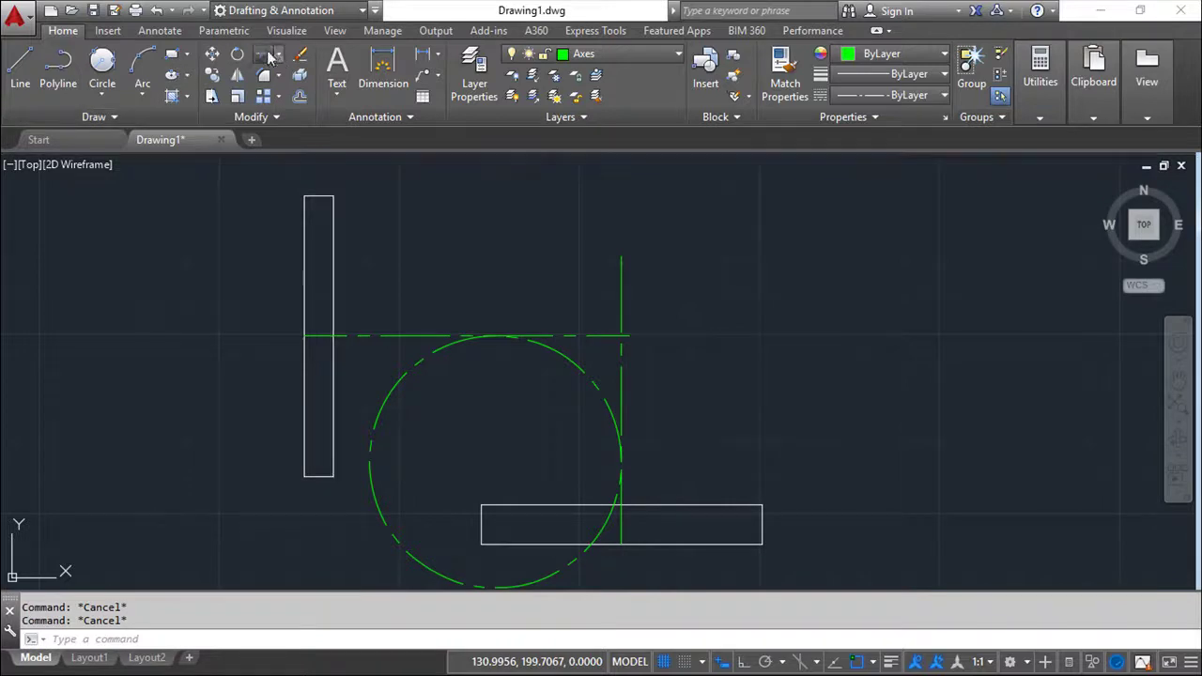
{"action": "left_click", "coordinate": [663, 496]}
{"action": "left_click", "coordinate": [489, 354]}
{"action": "key", "text": "Return"}
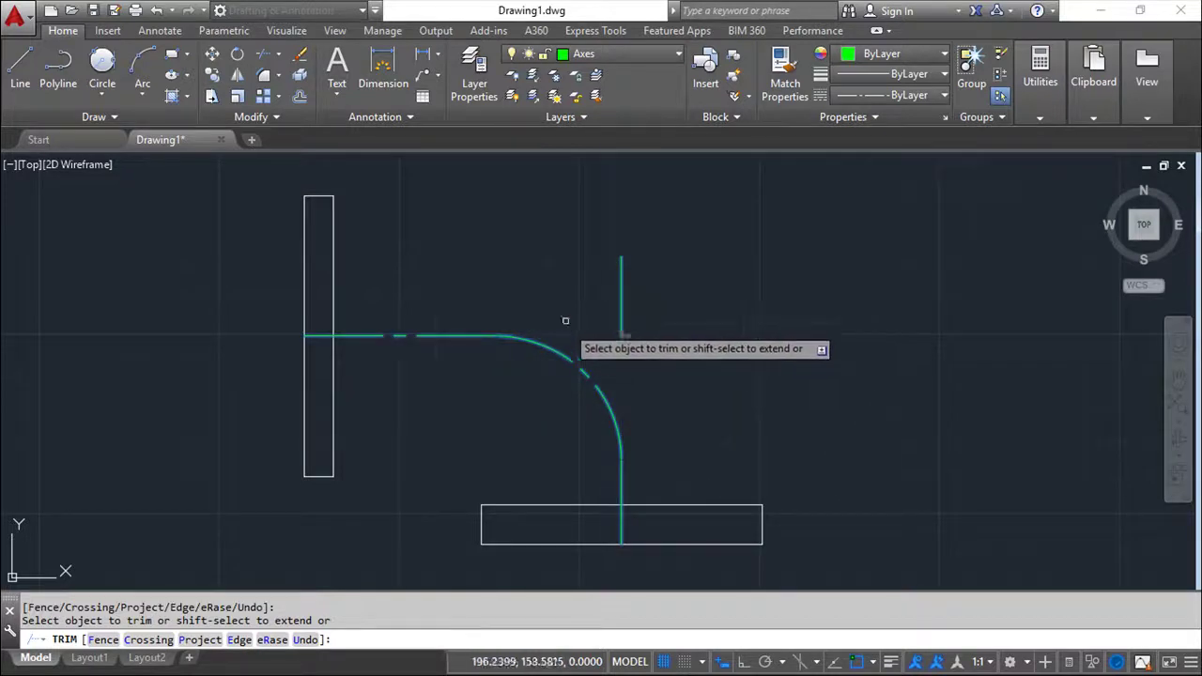
{"action": "key", "text": "Escape"}
Step: Erase the leftover short vertical line
{"action": "left_click", "coordinate": [300, 54]}
{"action": "left_click", "coordinate": [644, 338]}
{"action": "left_click", "coordinate": [611, 290]}
{"action": "key", "text": "Return"}
{"action": "middle_click_drag", "start_coordinate": [714, 403], "coordinate": [705, 379]}
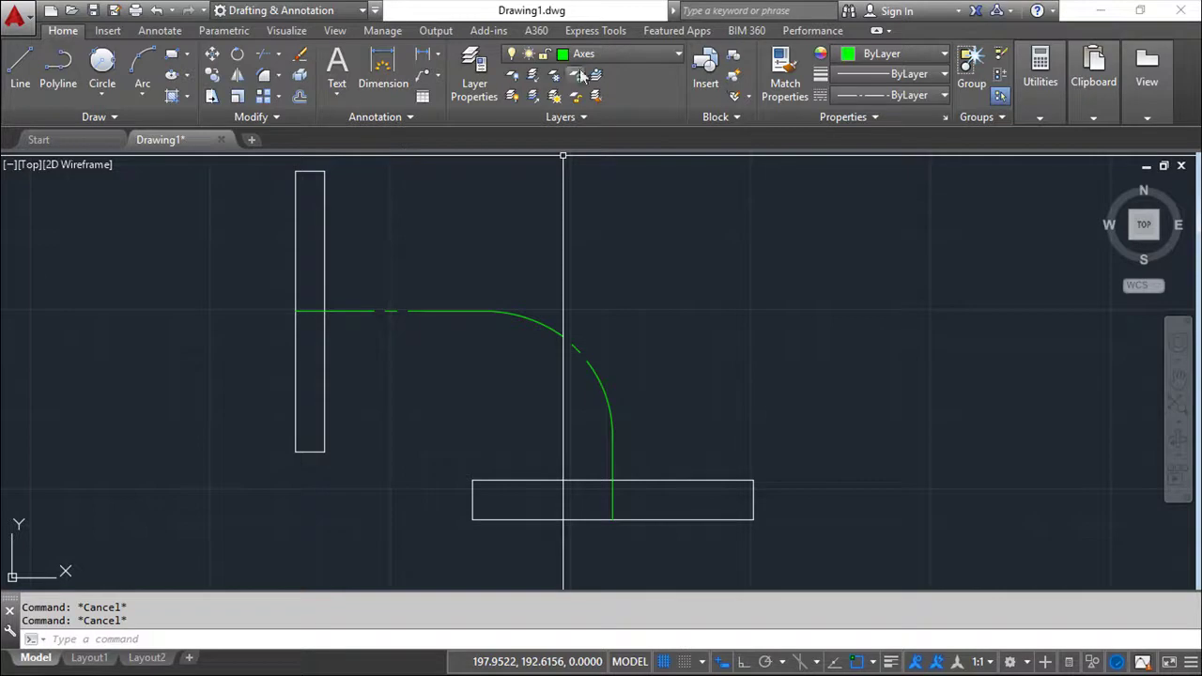
Step: Offset the bend arc and horizontal centreline 13 units toward the inside of the bend
{"action": "left_click", "coordinate": [299, 98]}
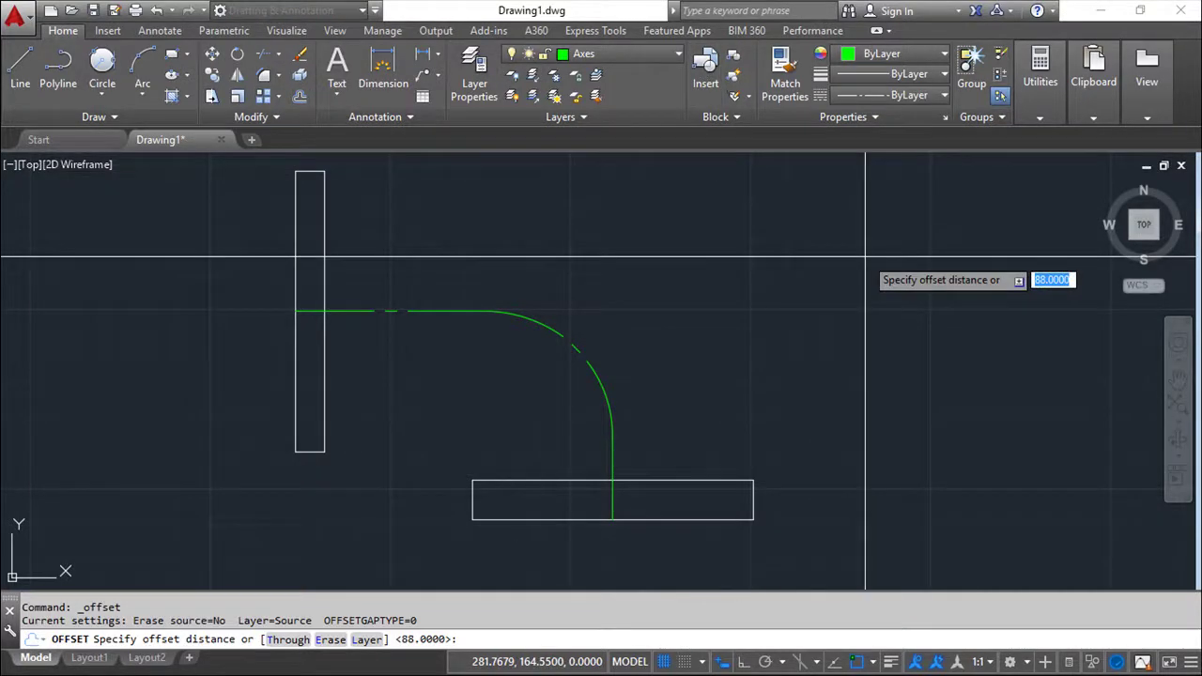
{"action": "type", "text": "3"}
{"action": "key", "text": "Return"}
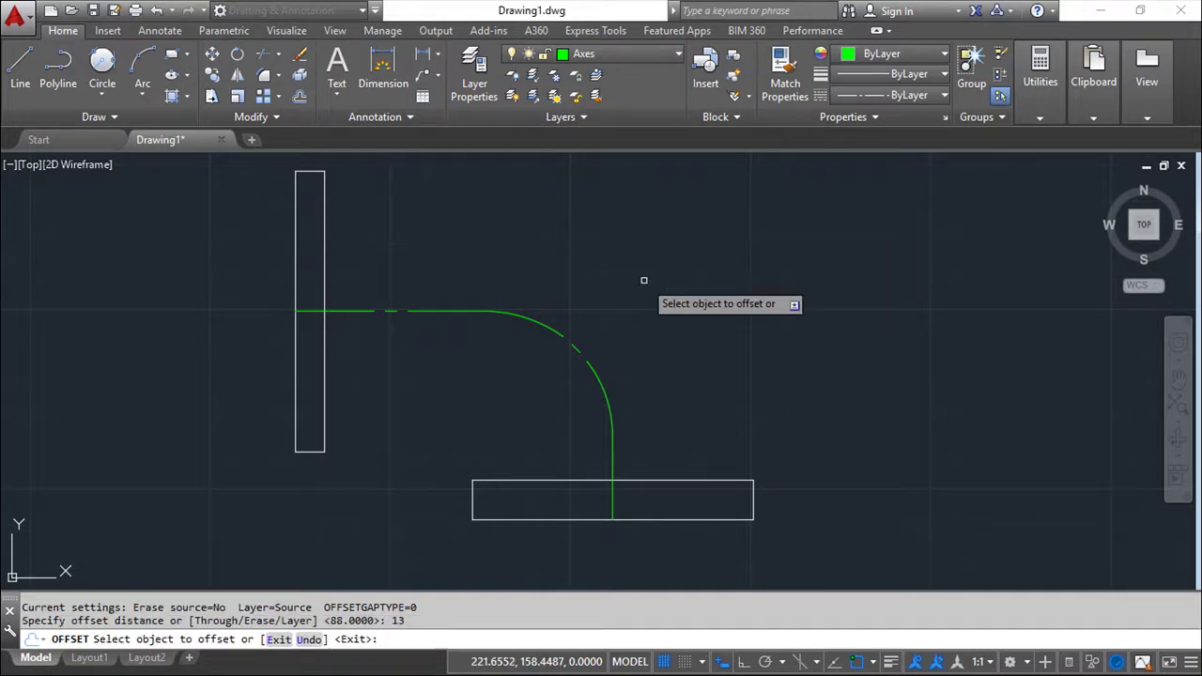
{"action": "left_click", "coordinate": [571, 343]}
{"action": "left_click", "coordinate": [566, 382]}
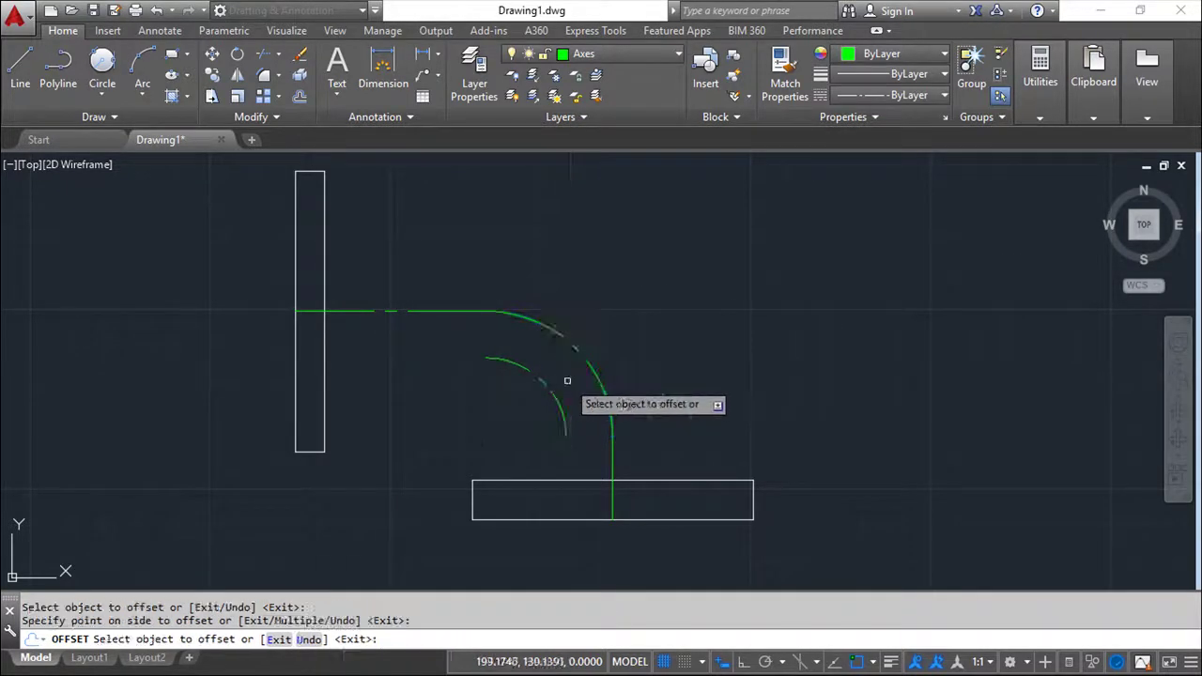
{"action": "left_click", "coordinate": [440, 313]}
{"action": "left_click", "coordinate": [440, 348]}
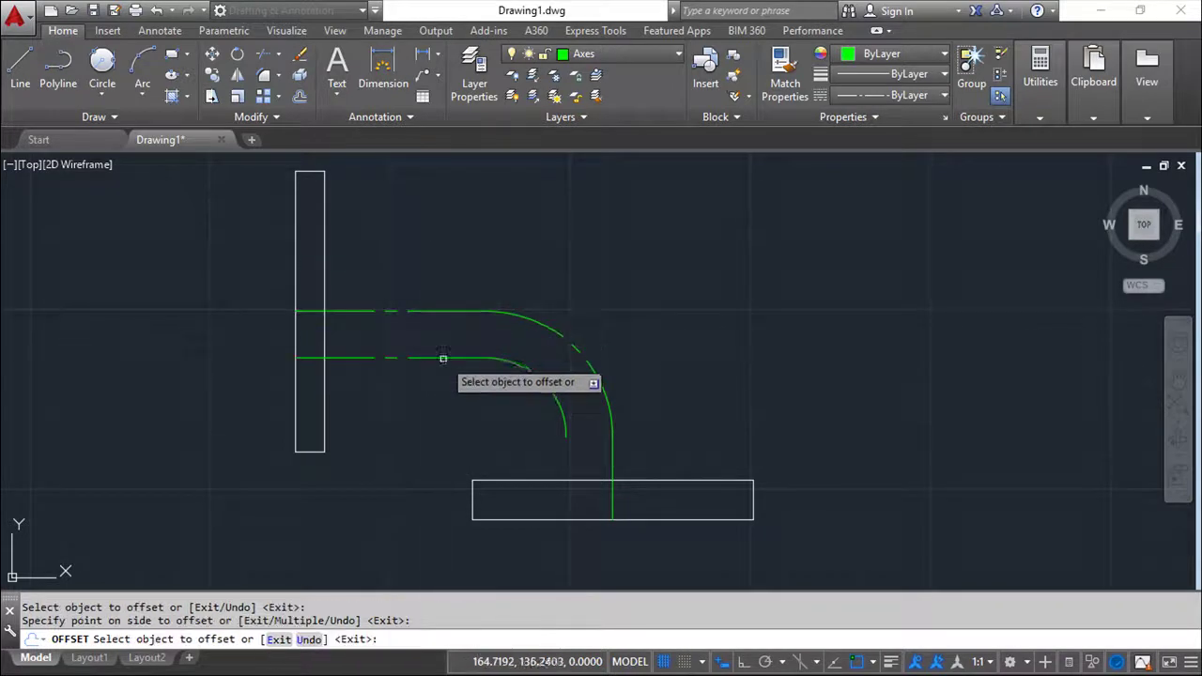
Step: Offset the vertical centreline 13 units both sides, and the arc and horizontal line outward
{"action": "left_click", "coordinate": [612, 458]}
{"action": "left_click", "coordinate": [569, 456]}
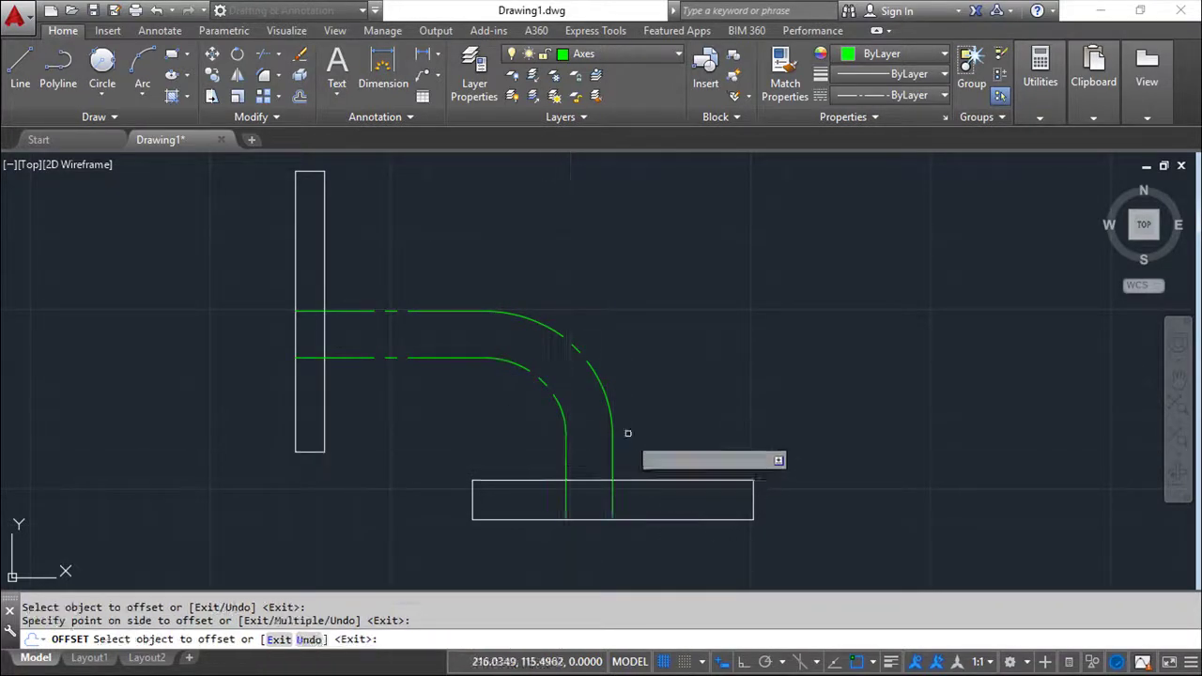
{"action": "left_click", "coordinate": [613, 454]}
{"action": "left_click", "coordinate": [635, 460]}
{"action": "left_click", "coordinate": [612, 415]}
{"action": "left_click", "coordinate": [592, 295]}
{"action": "left_click", "coordinate": [435, 310]}
{"action": "left_click", "coordinate": [443, 248]}
{"action": "key", "text": "Escape"}
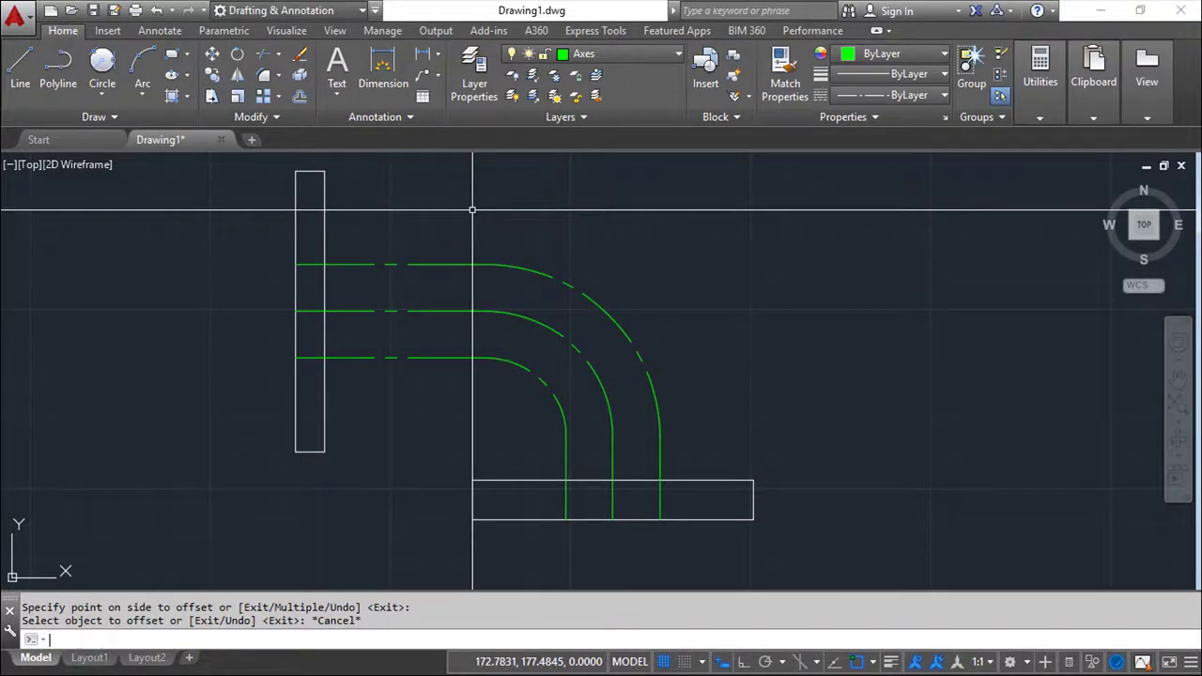
{"action": "key", "text": "Return"}
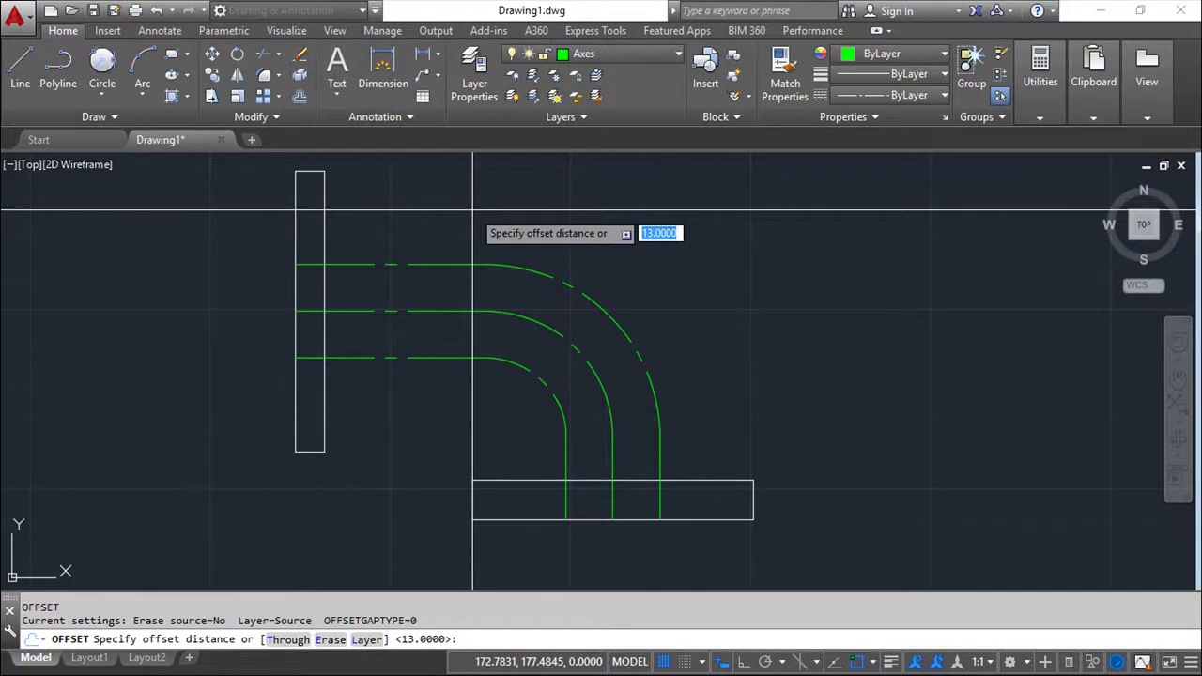
Step: Offset the centre arc, vertical centreline and horizontal centreline 20 units to the outer side
{"action": "type", "text": "20"}
{"action": "key", "text": "Return"}
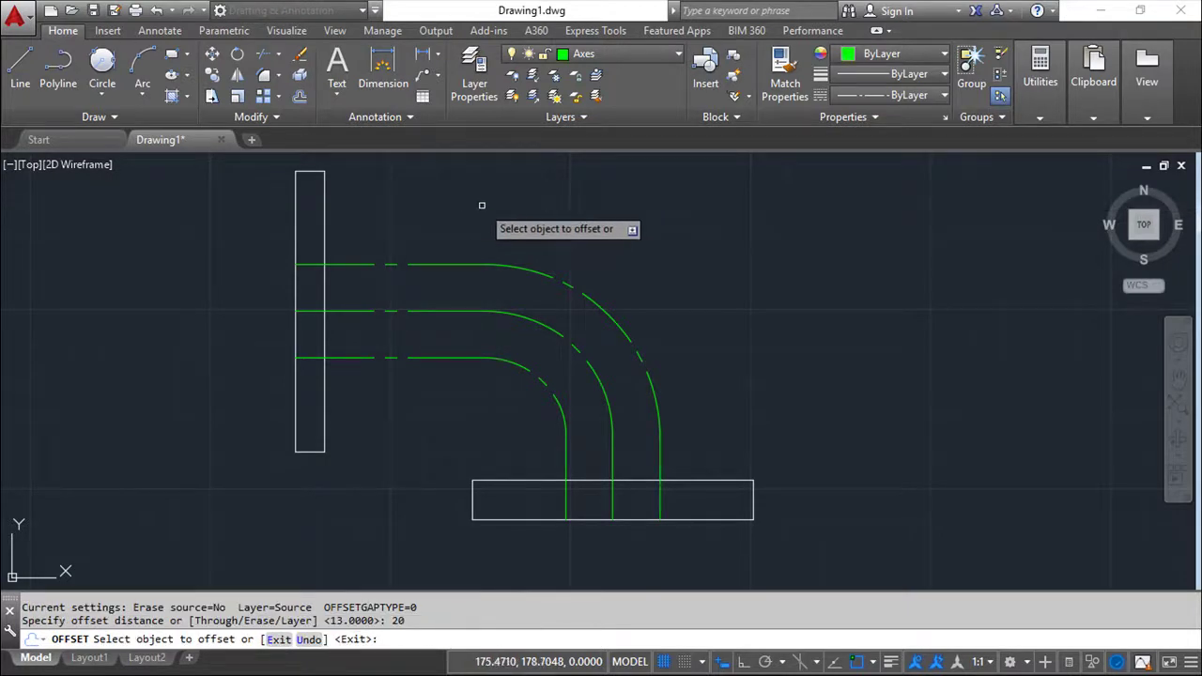
{"action": "left_click", "coordinate": [601, 383]}
{"action": "left_click", "coordinate": [630, 362]}
{"action": "left_click", "coordinate": [612, 483]}
{"action": "left_click", "coordinate": [746, 465]}
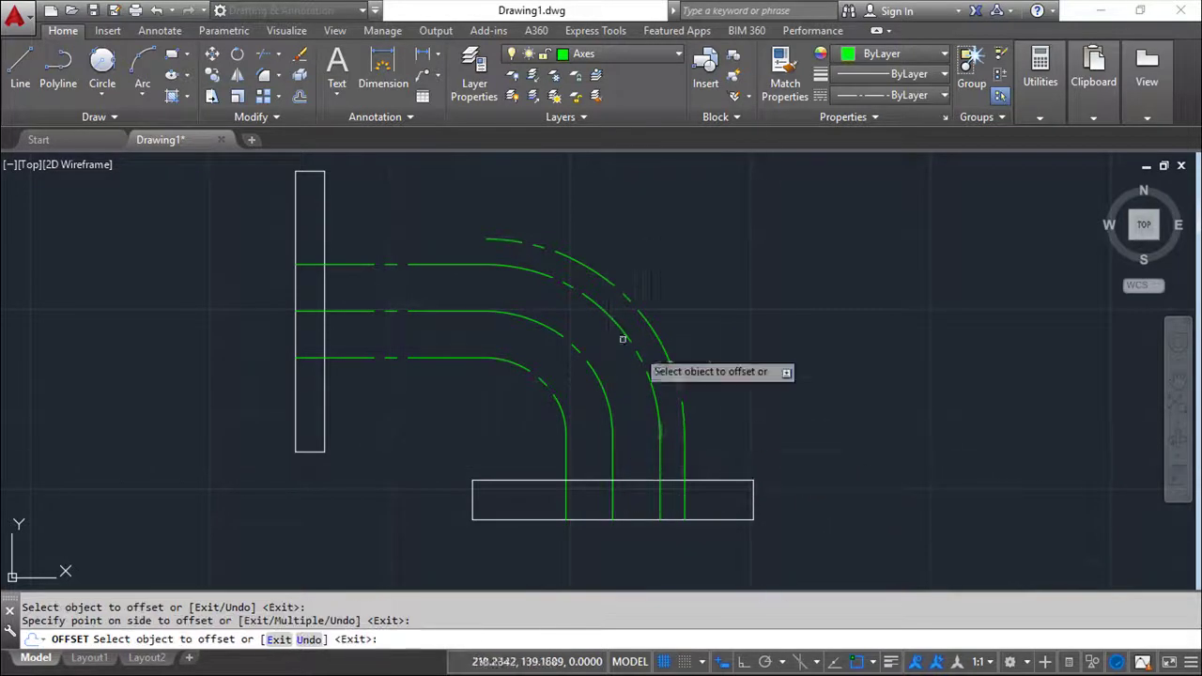
{"action": "left_click", "coordinate": [441, 311]}
{"action": "left_click", "coordinate": [441, 348]}
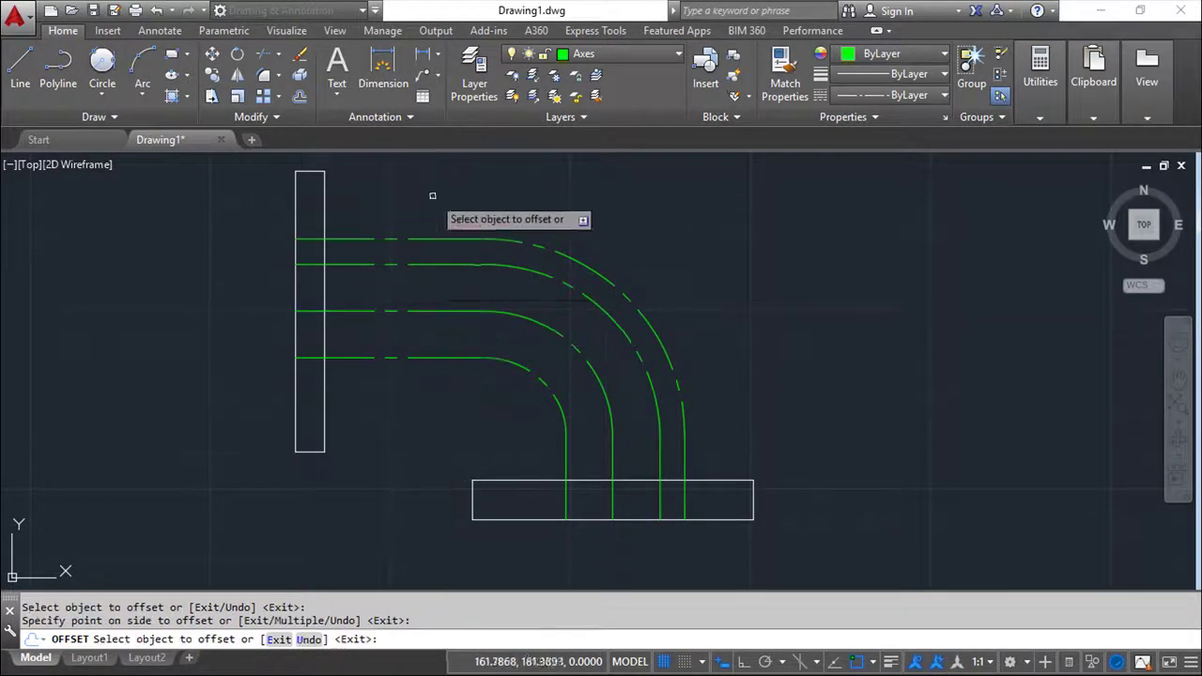
Step: Offset the horizontal centreline, centre arc and vertical centreline 20 units to the inner side
{"action": "left_click", "coordinate": [443, 357]}
{"action": "left_click", "coordinate": [447, 418]}
{"action": "left_click", "coordinate": [576, 347]}
{"action": "left_click", "coordinate": [512, 427]}
{"action": "left_click", "coordinate": [565, 457]}
{"action": "left_click", "coordinate": [523, 451]}
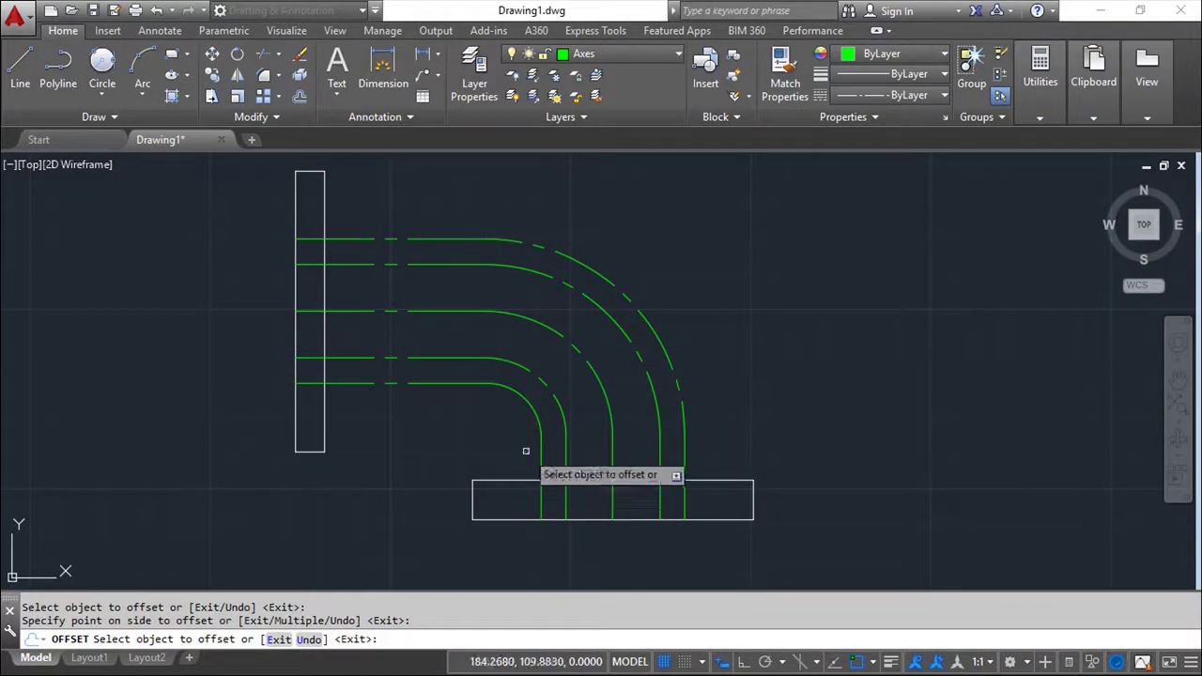
{"action": "middle_click_drag", "start_coordinate": [727, 363], "coordinate": [785, 350]}
{"action": "key", "text": "Escape"}
{"action": "key", "text": "Escape"}
{"action": "key", "text": "Escape"}
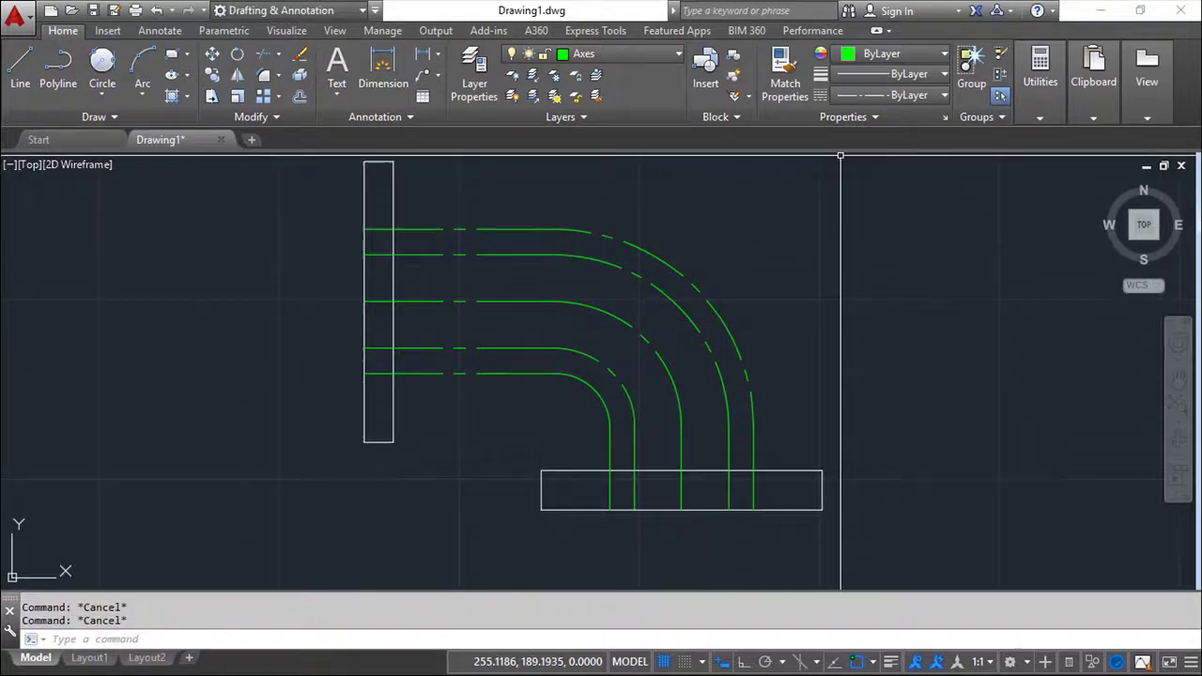
Step: Select all twelve pipe wall lines and arcs with the Properties palette open
{"action": "left_click", "coordinate": [945, 117]}
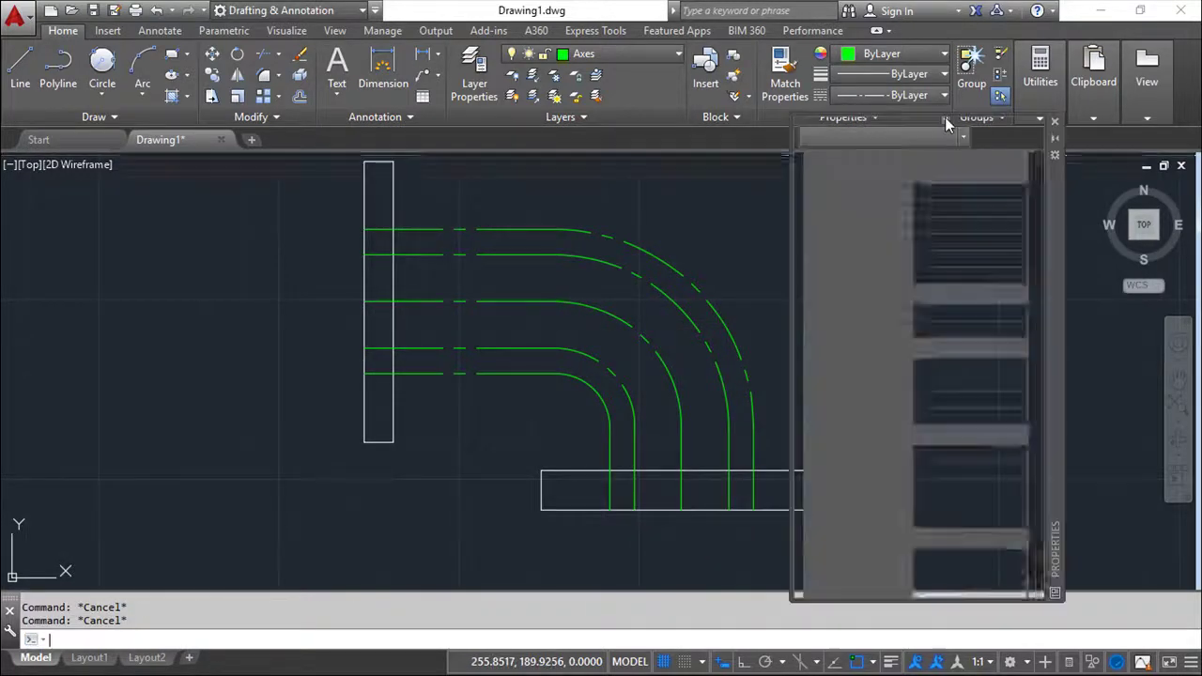
{"action": "left_click", "coordinate": [544, 228]}
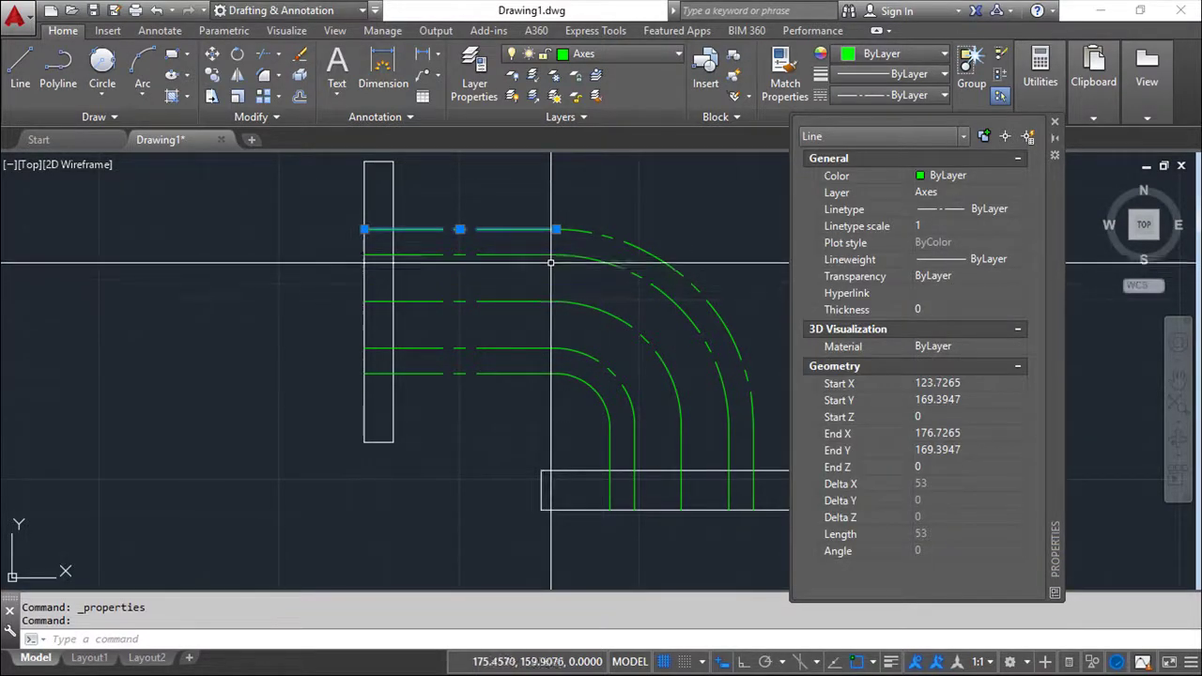
{"action": "left_click", "coordinate": [550, 254]}
{"action": "left_click", "coordinate": [603, 242]}
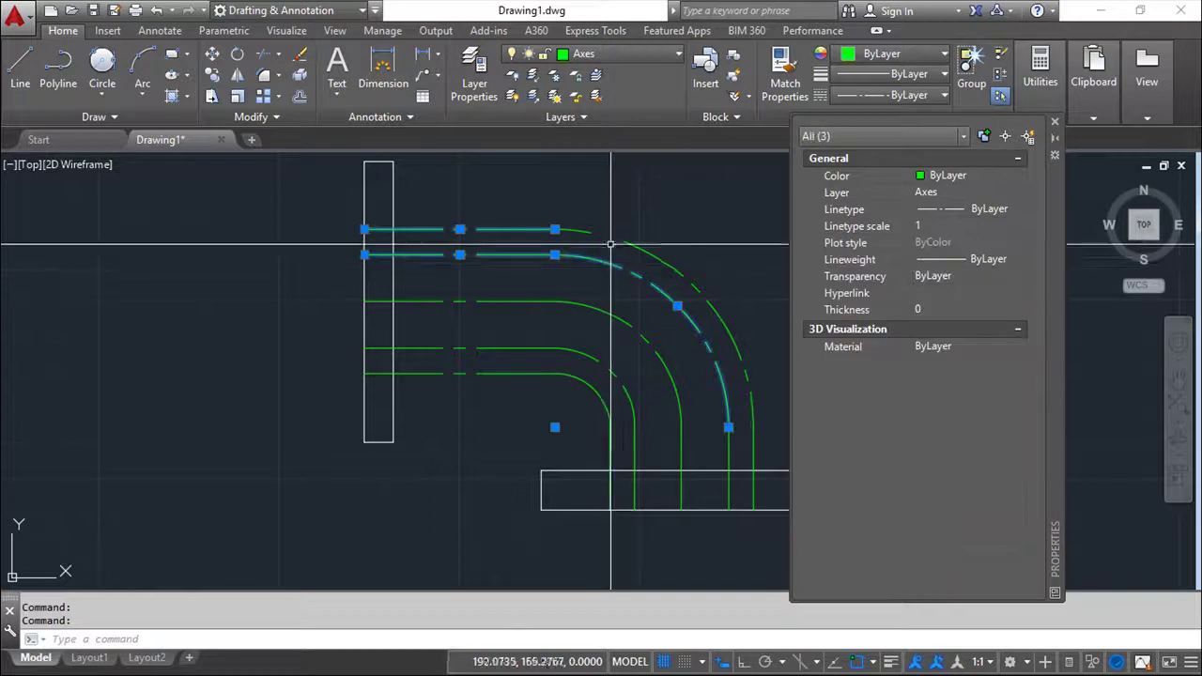
{"action": "left_click", "coordinate": [753, 442]}
{"action": "left_click", "coordinate": [730, 453]}
{"action": "left_click", "coordinate": [635, 463]}
{"action": "left_click", "coordinate": [609, 450]}
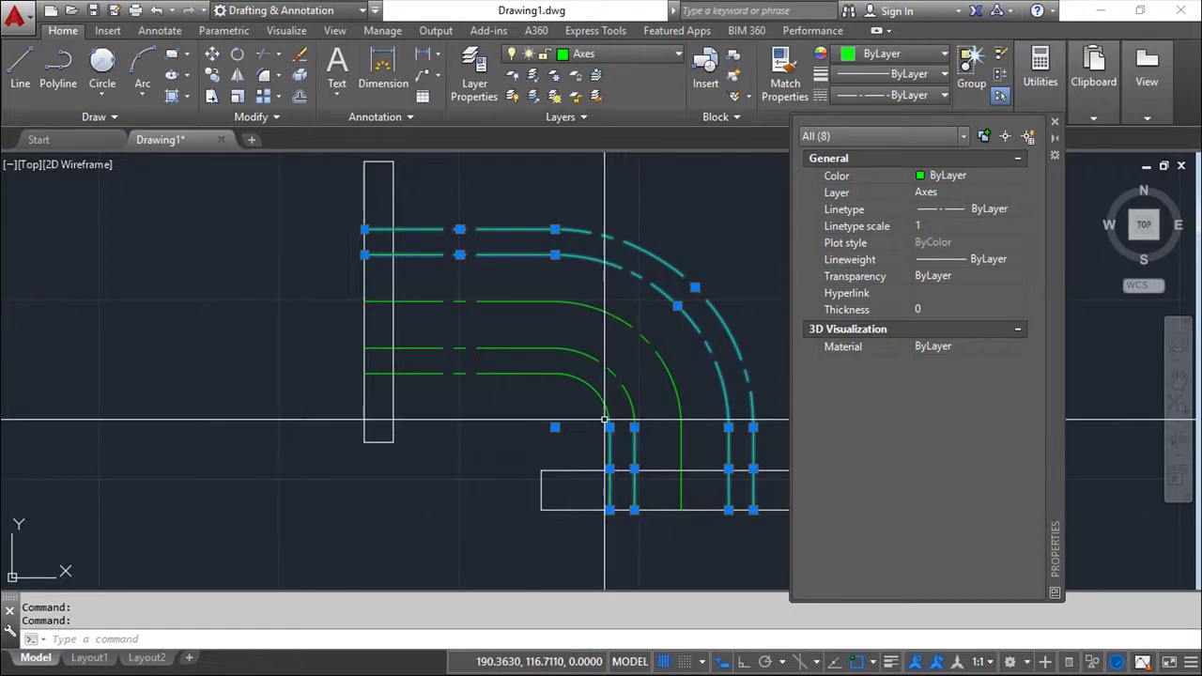
{"action": "left_click", "coordinate": [601, 399]}
{"action": "left_click", "coordinate": [624, 384]}
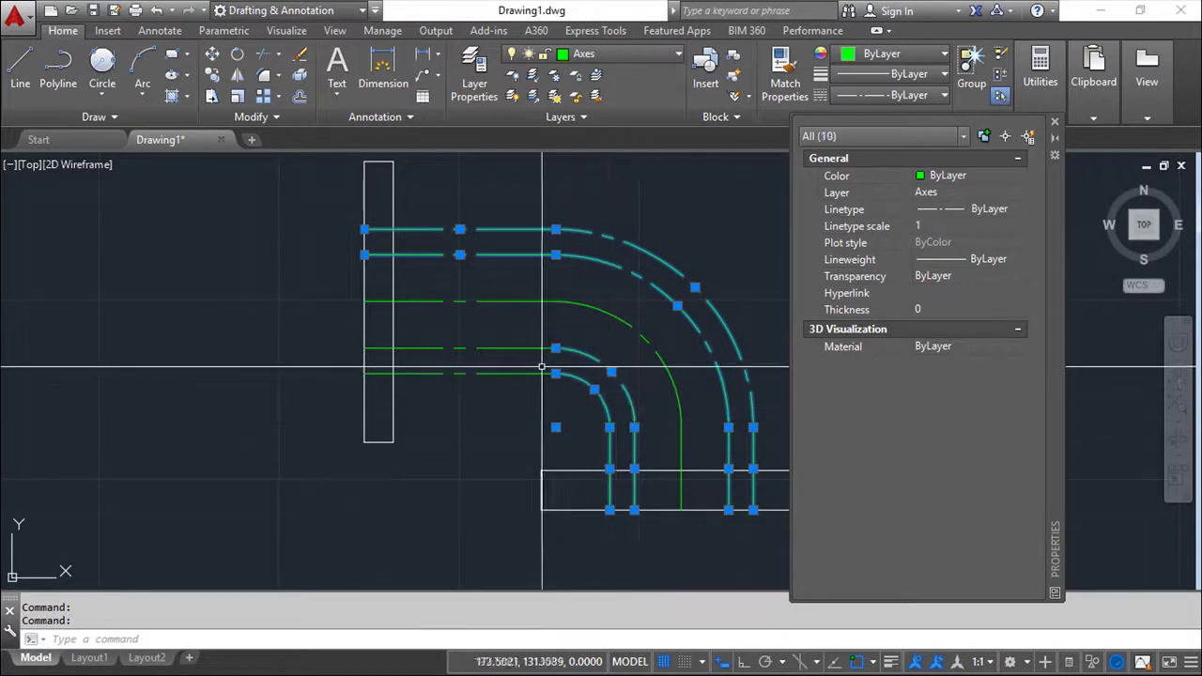
{"action": "left_click", "coordinate": [537, 348]}
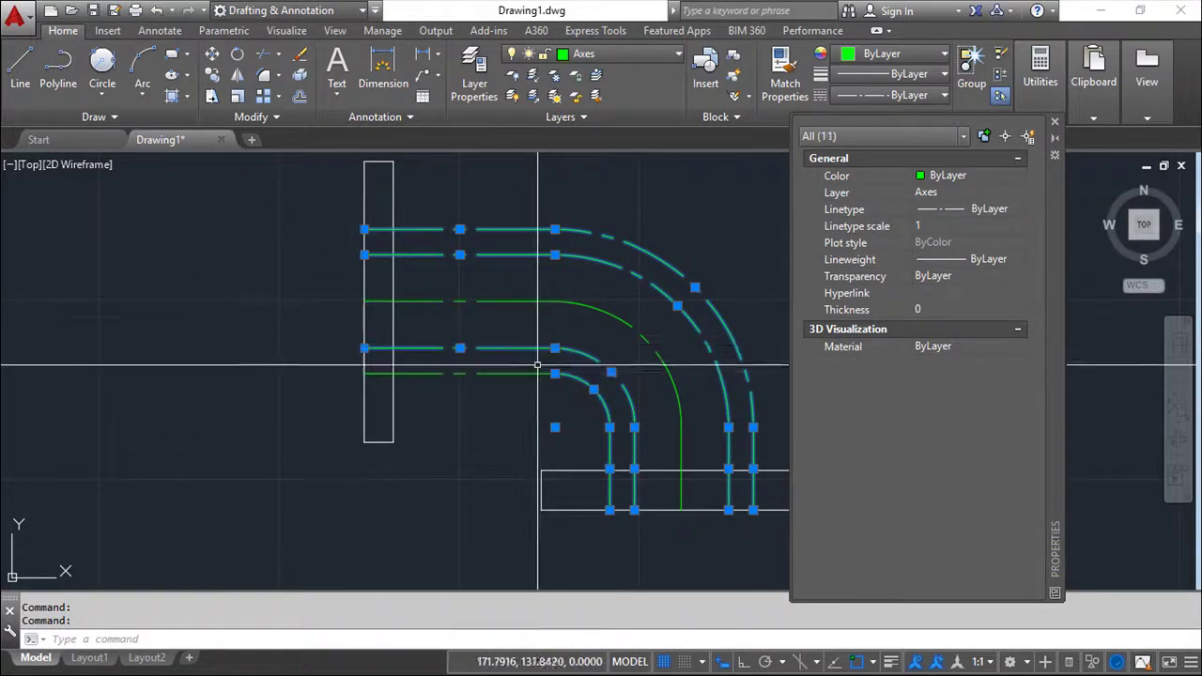
{"action": "left_click", "coordinate": [547, 373]}
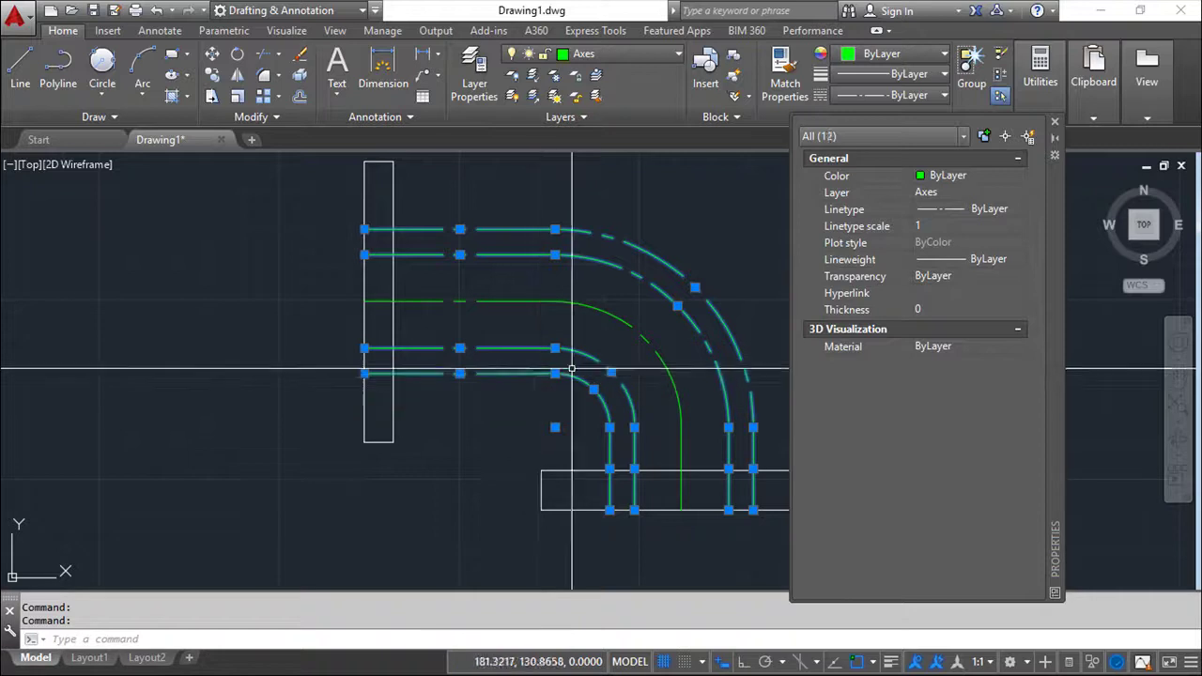
Step: Put the selected wall lines and arcs on layer 0
{"action": "left_click", "coordinate": [1012, 191]}
{"action": "left_click", "coordinate": [1019, 192]}
{"action": "left_click", "coordinate": [930, 208]}
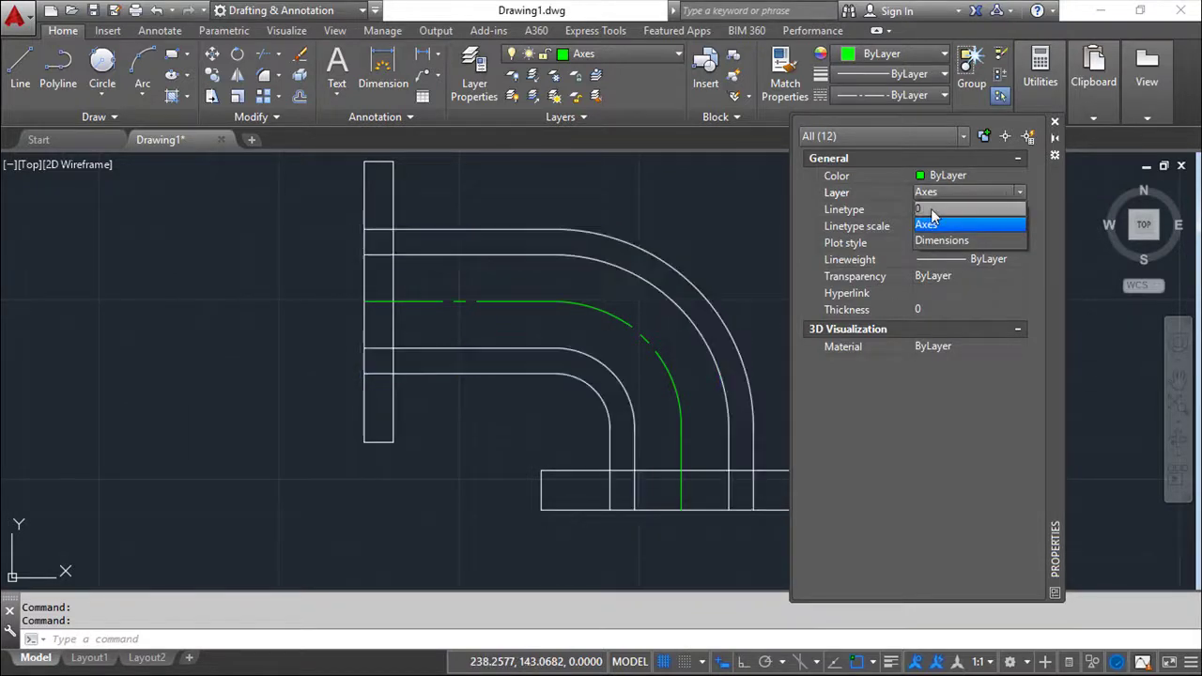
{"action": "left_click", "coordinate": [1054, 124]}
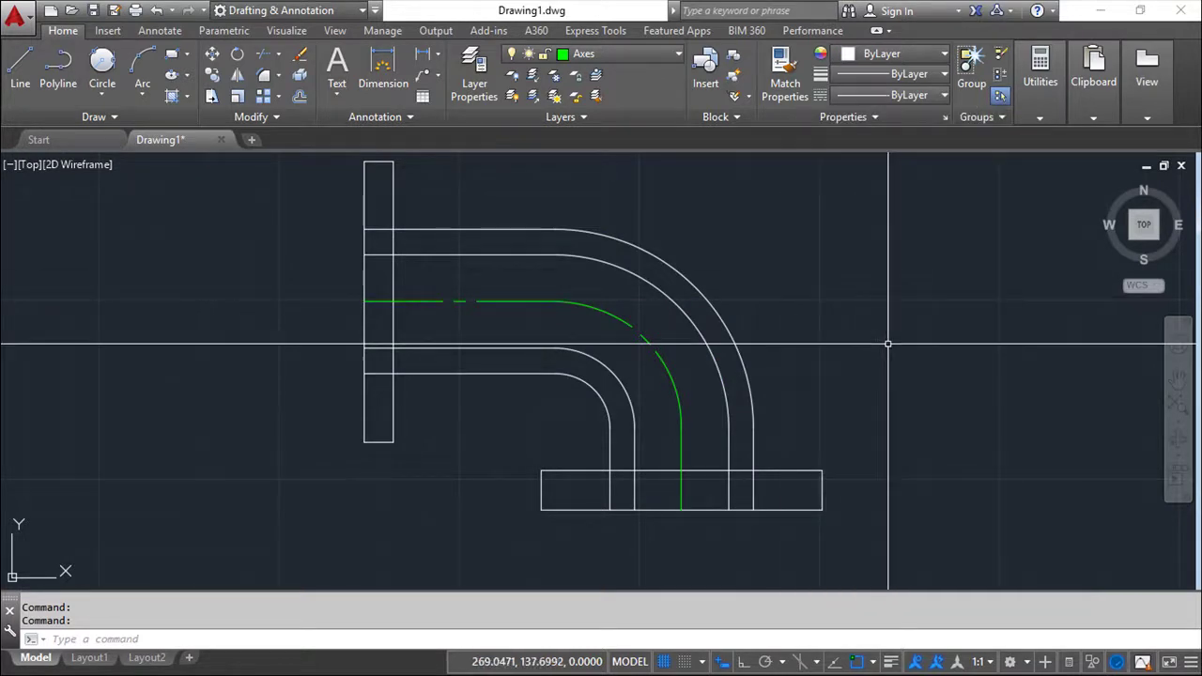
Step: Offset the lower flange's bottom edge 3 units downward
{"action": "middle_click_drag", "start_coordinate": [899, 338], "coordinate": [895, 358]}
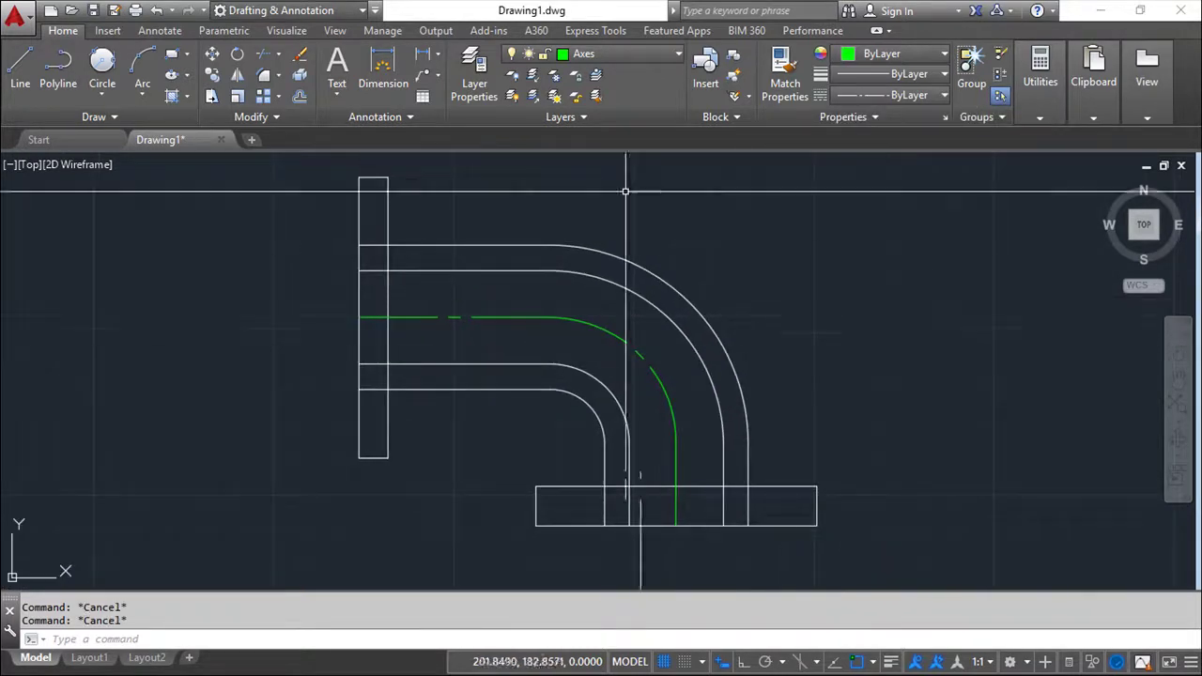
{"action": "left_click", "coordinate": [301, 98]}
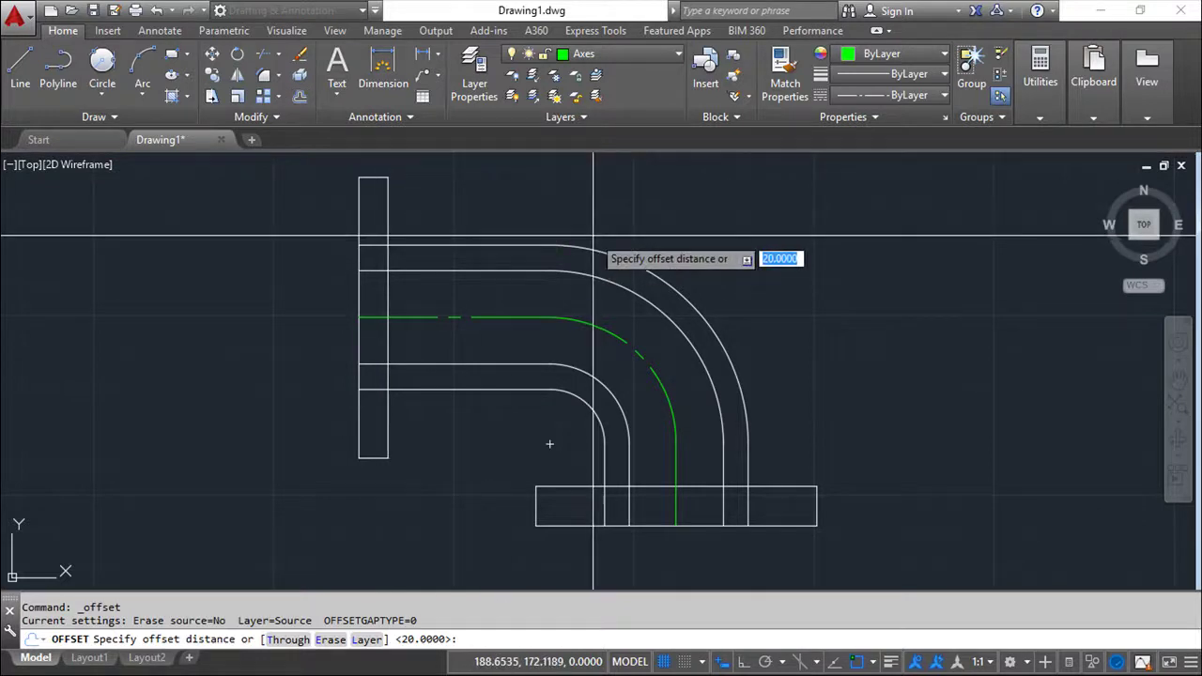
{"action": "type", "text": "3"}
{"action": "key", "text": "Return"}
{"action": "left_click", "coordinate": [778, 526]}
{"action": "left_click", "coordinate": [770, 561]}
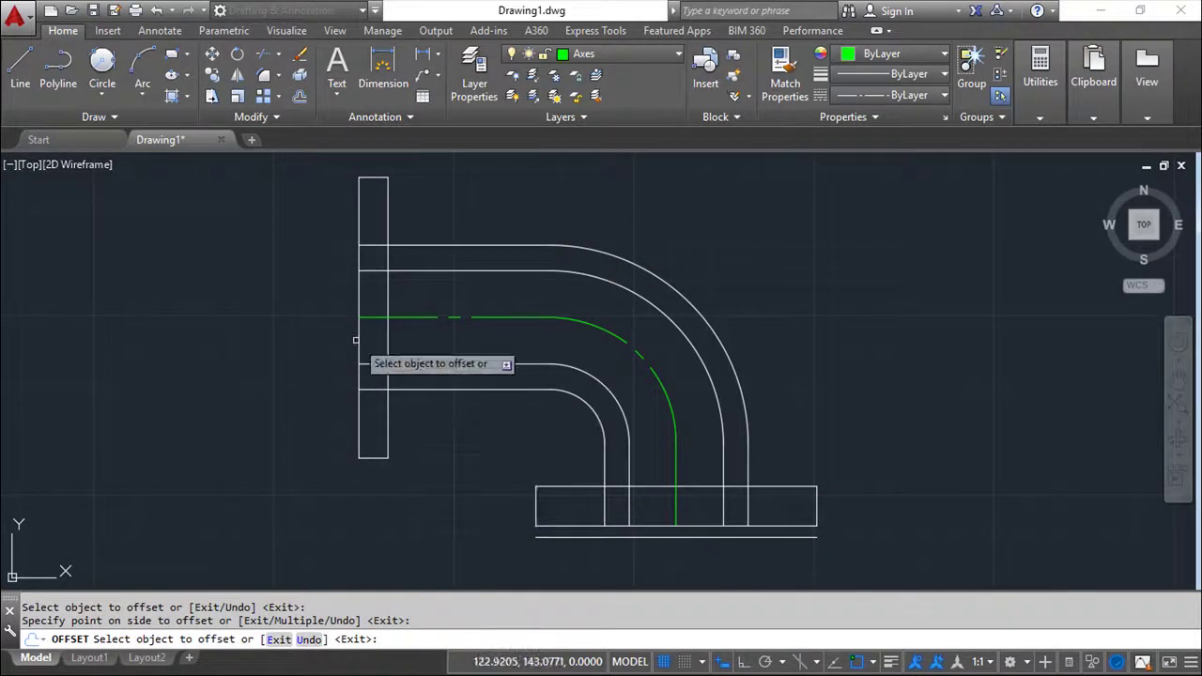
{"action": "key", "text": "Escape"}
{"action": "left_click", "coordinate": [367, 320]}
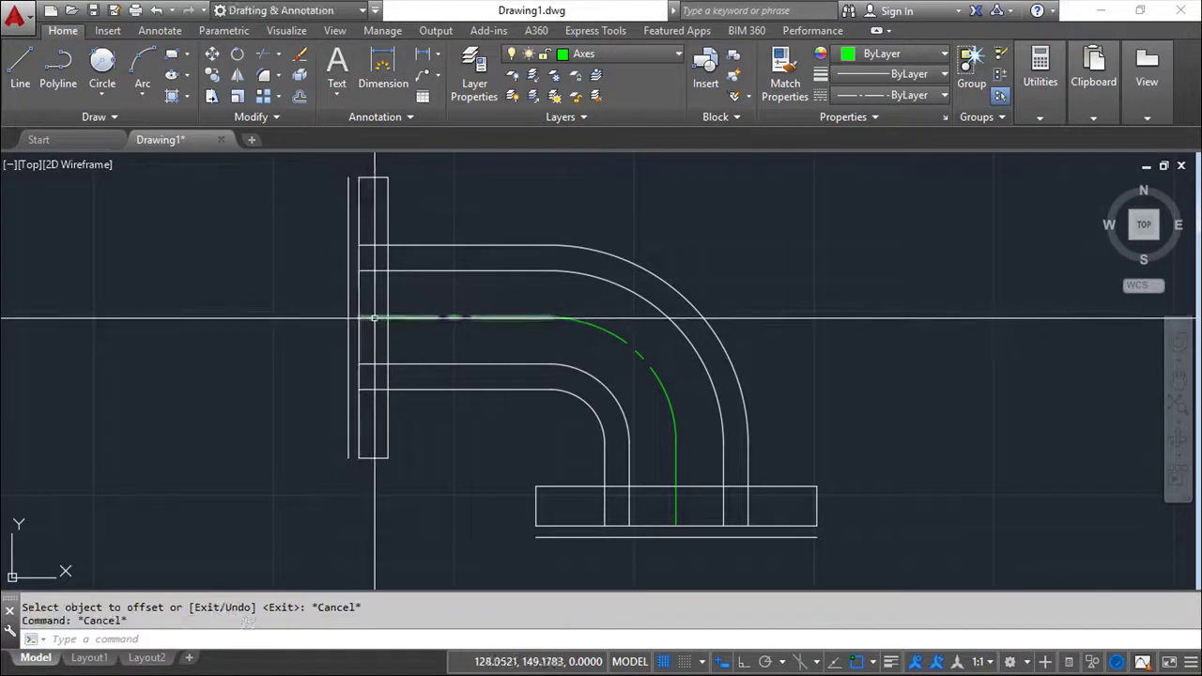
Step: Stretch the horizontal centreline's left end to a midpoint snap
{"action": "left_click", "coordinate": [360, 318]}
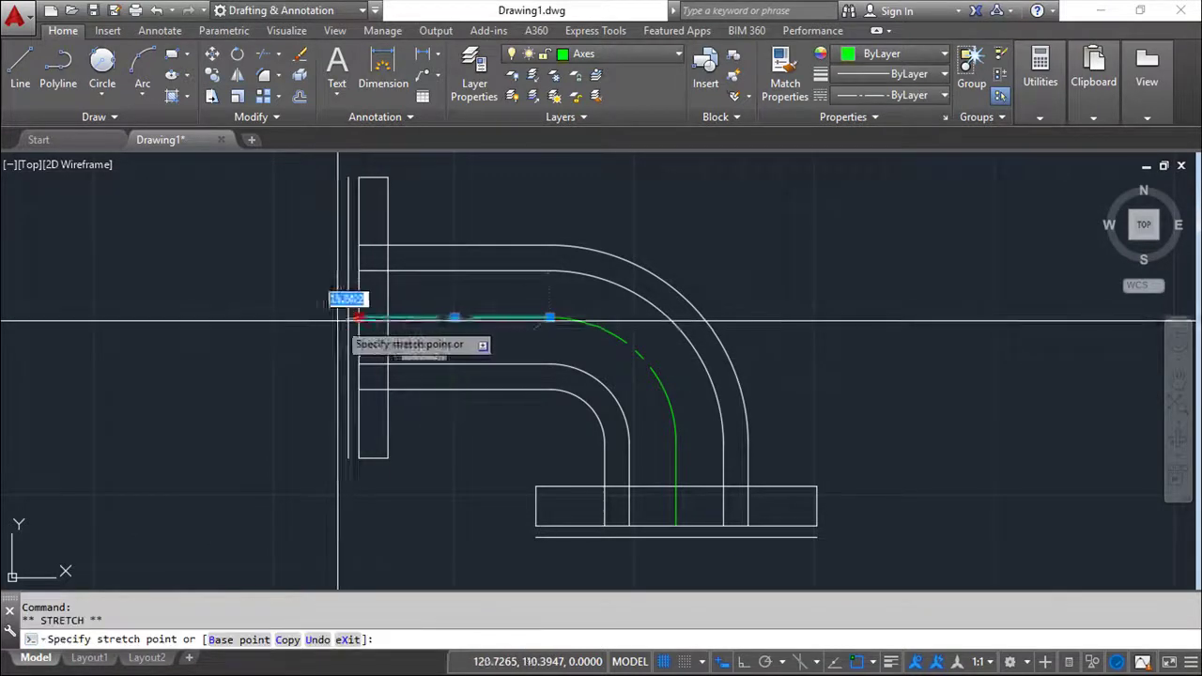
{"action": "right_click", "coordinate": [280, 327], "text": "shift"}
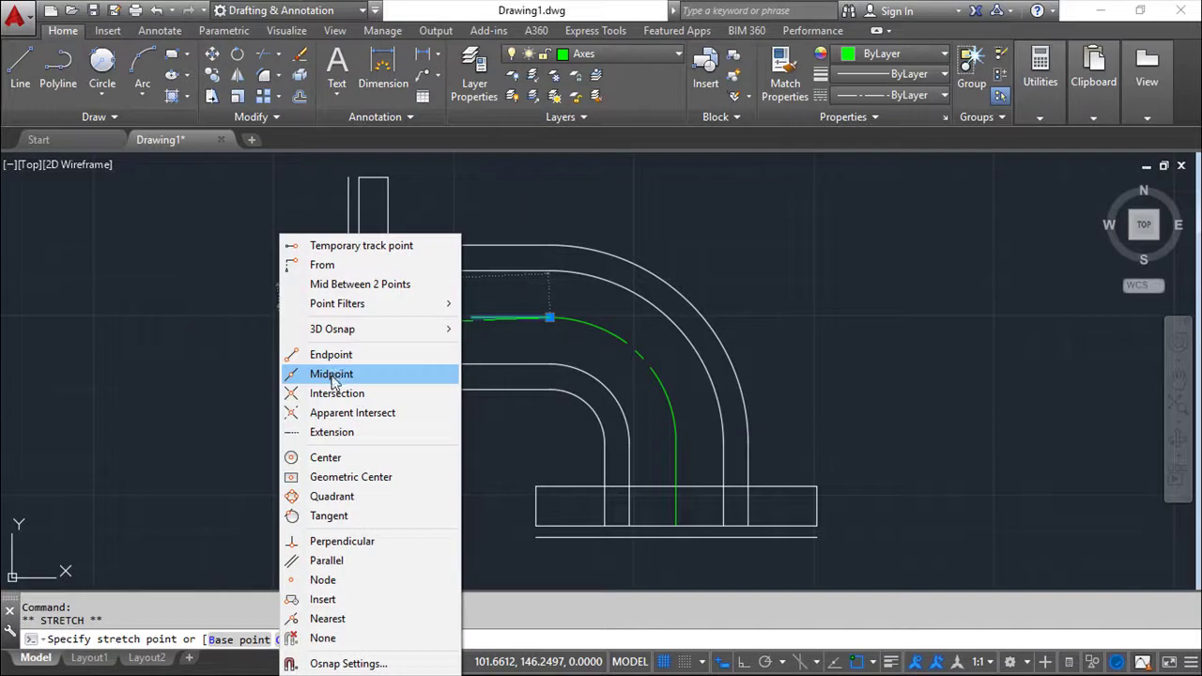
{"action": "left_click", "coordinate": [330, 373]}
{"action": "key", "text": "Escape"}
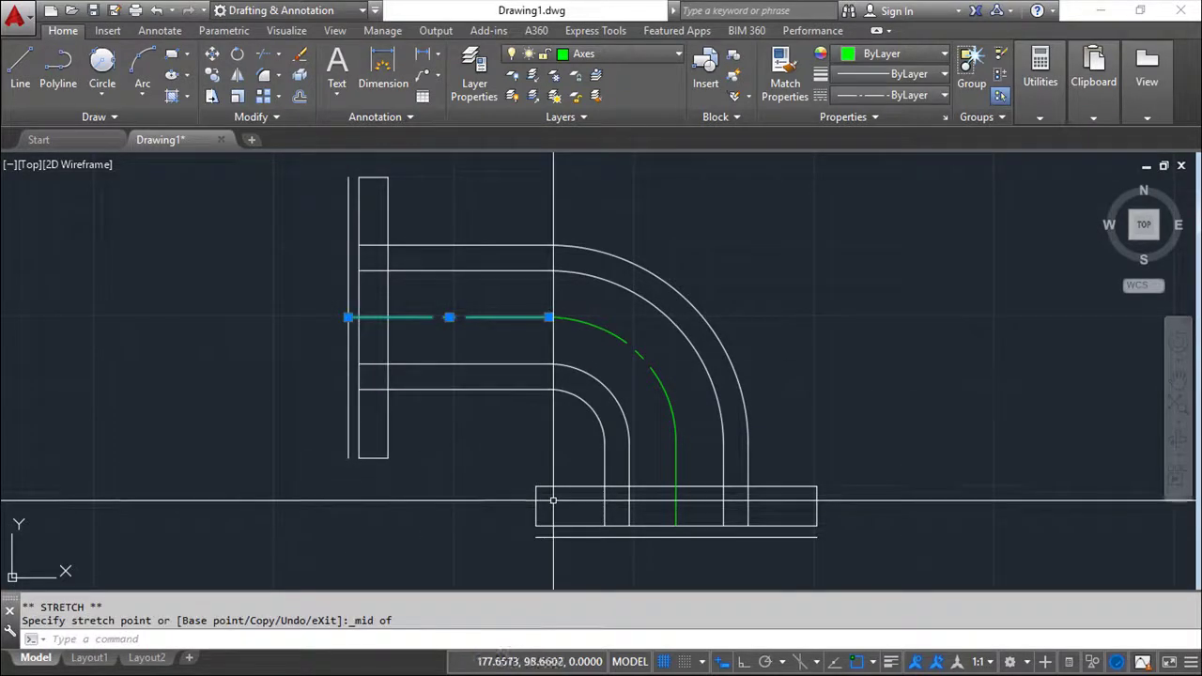
{"action": "key", "text": "Escape"}
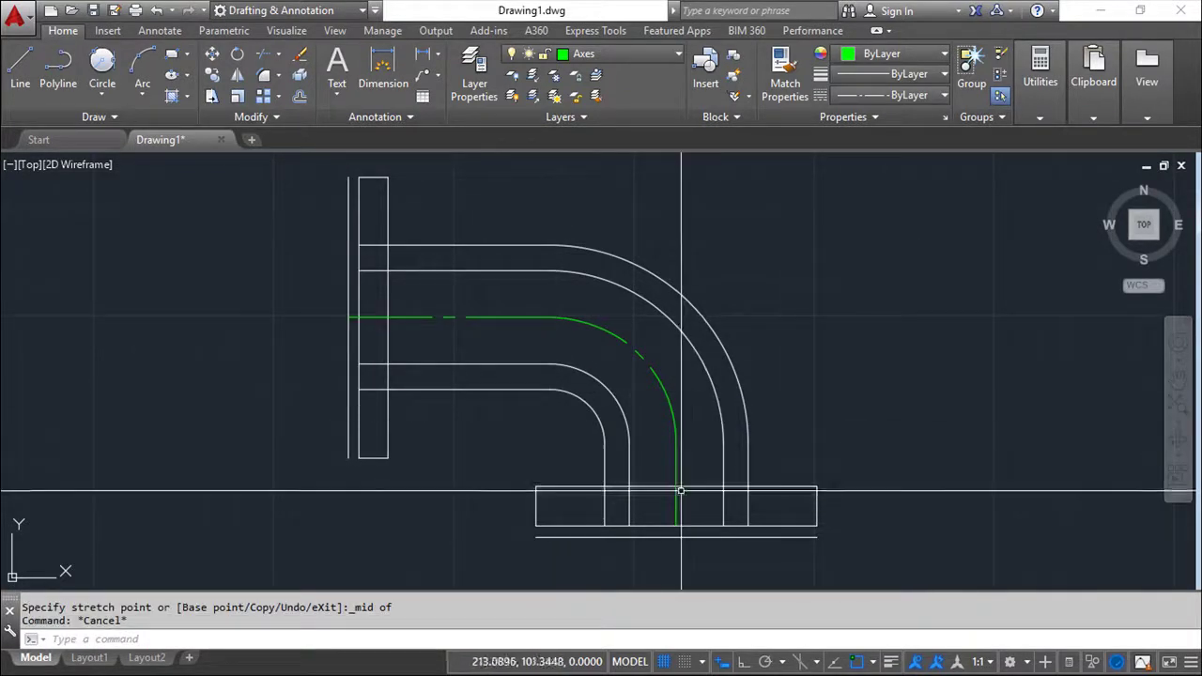
Step: Extend the vertical centreline to the new bottom line's midpoint, then erase that line
{"action": "left_click", "coordinate": [677, 507]}
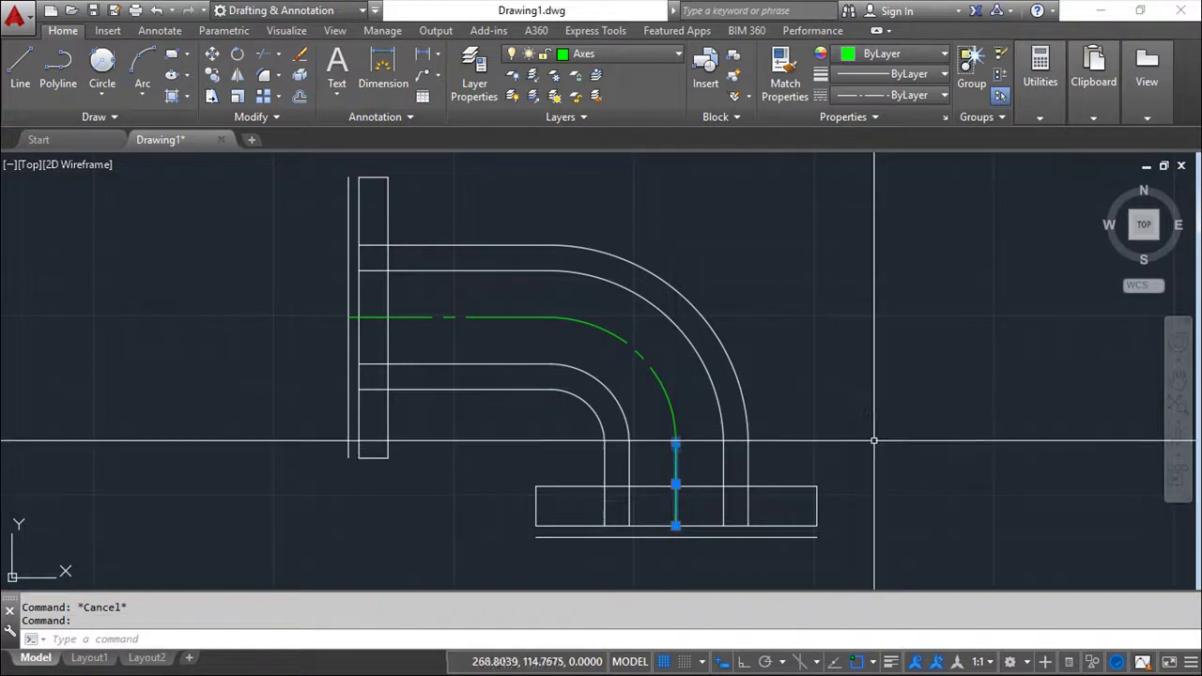
{"action": "left_click", "coordinate": [675, 526]}
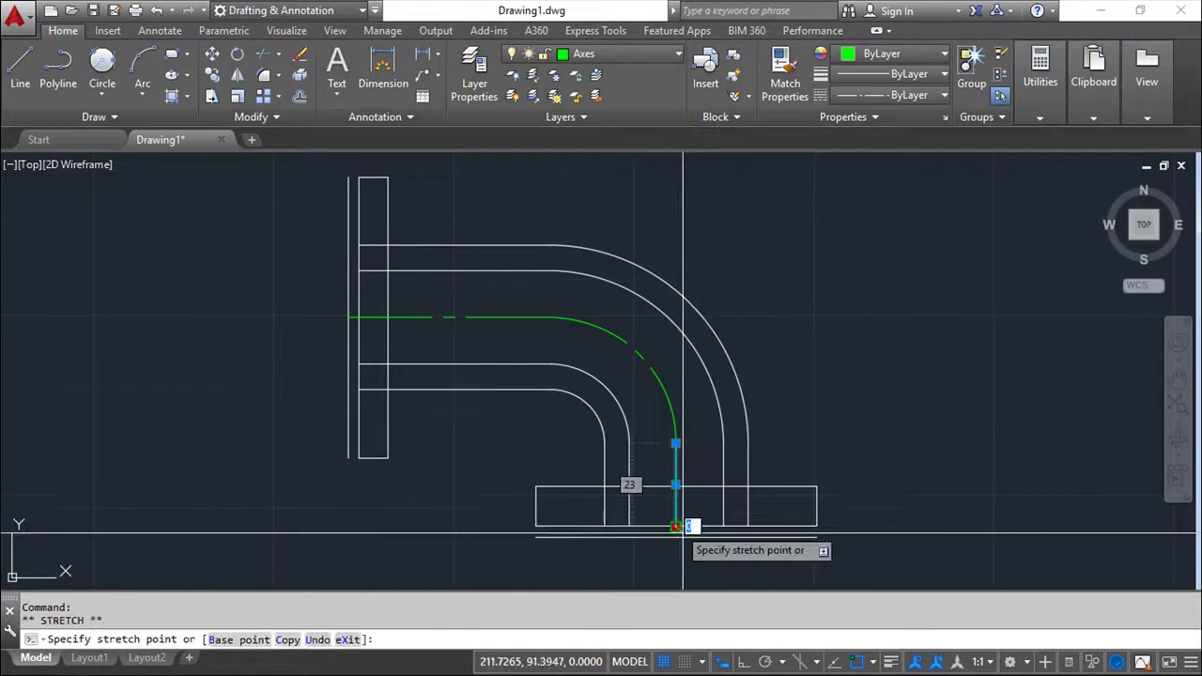
{"action": "right_click", "coordinate": [888, 550], "text": "shift"}
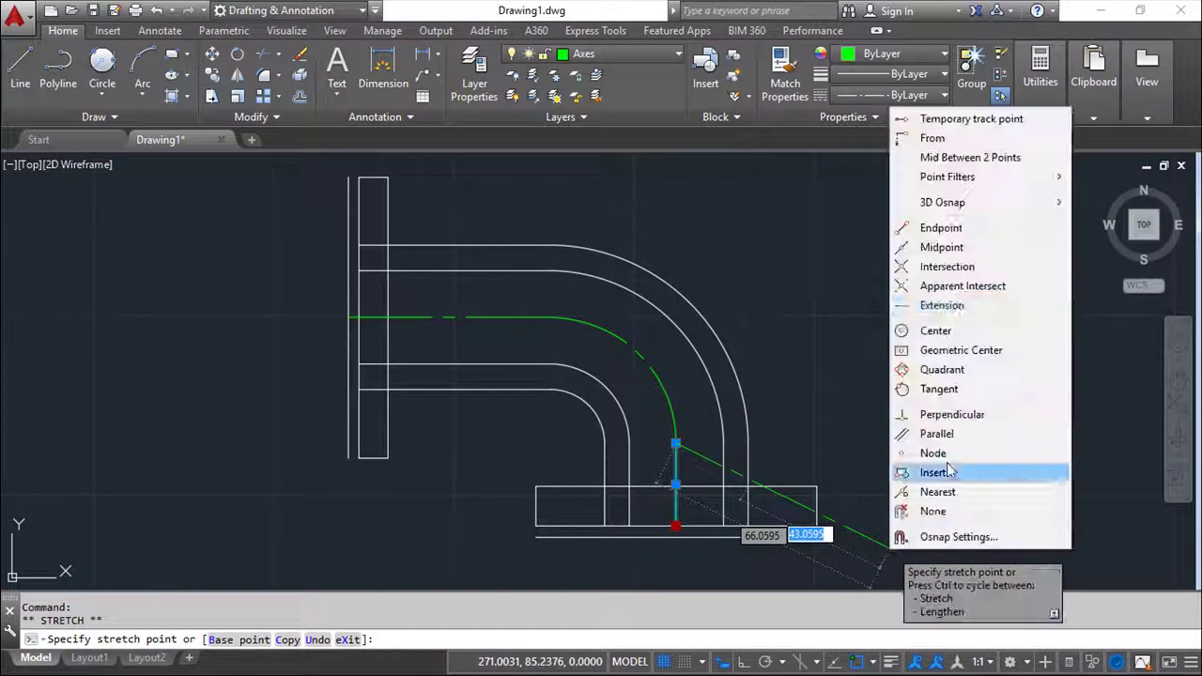
{"action": "left_click", "coordinate": [941, 247]}
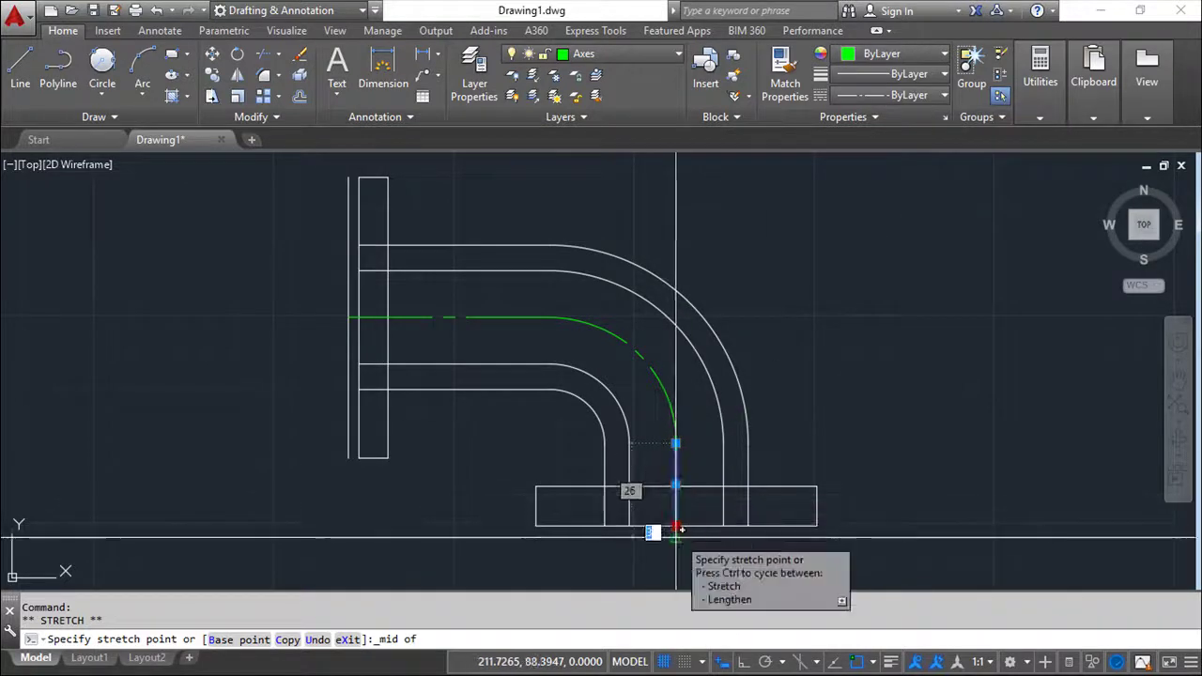
{"action": "left_click", "coordinate": [675, 536]}
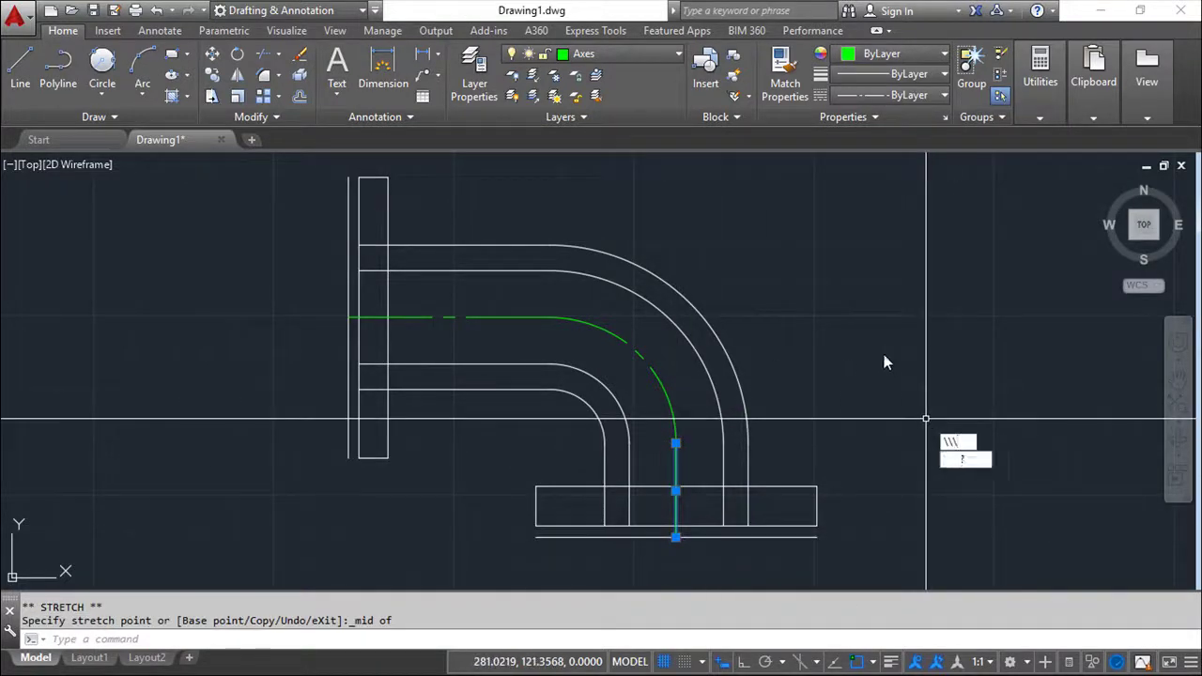
{"action": "key", "text": "Escape"}
{"action": "key", "text": "Escape"}
{"action": "left_click", "coordinate": [299, 54]}
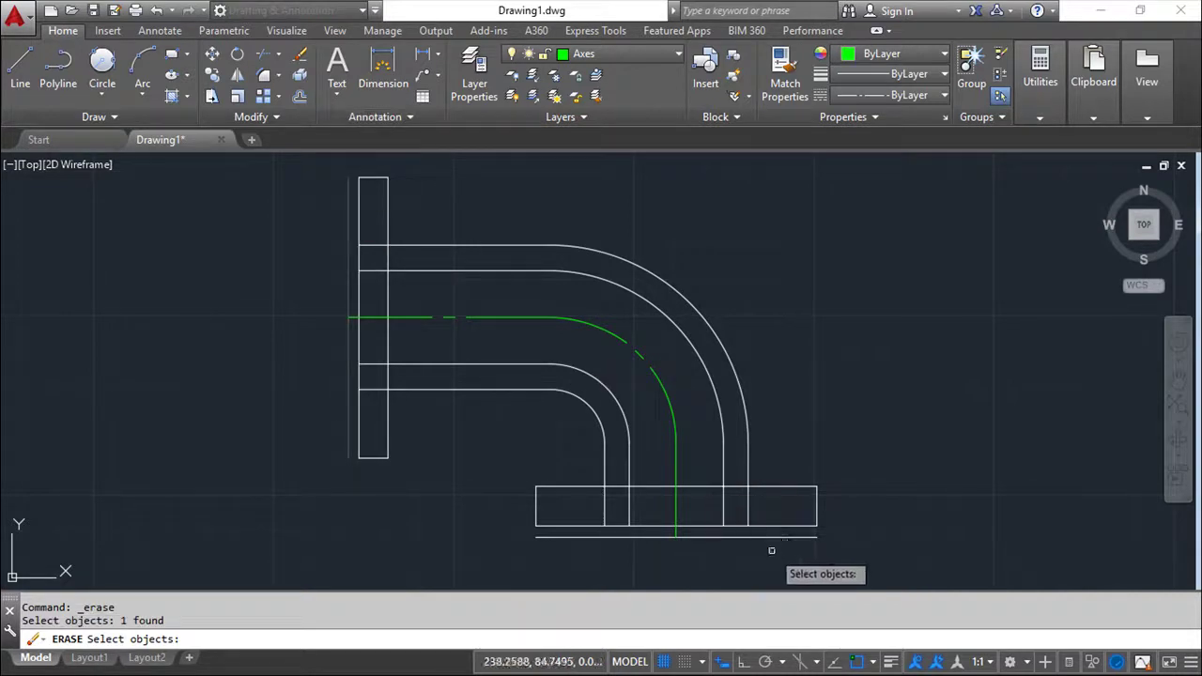
{"action": "key", "text": "Return"}
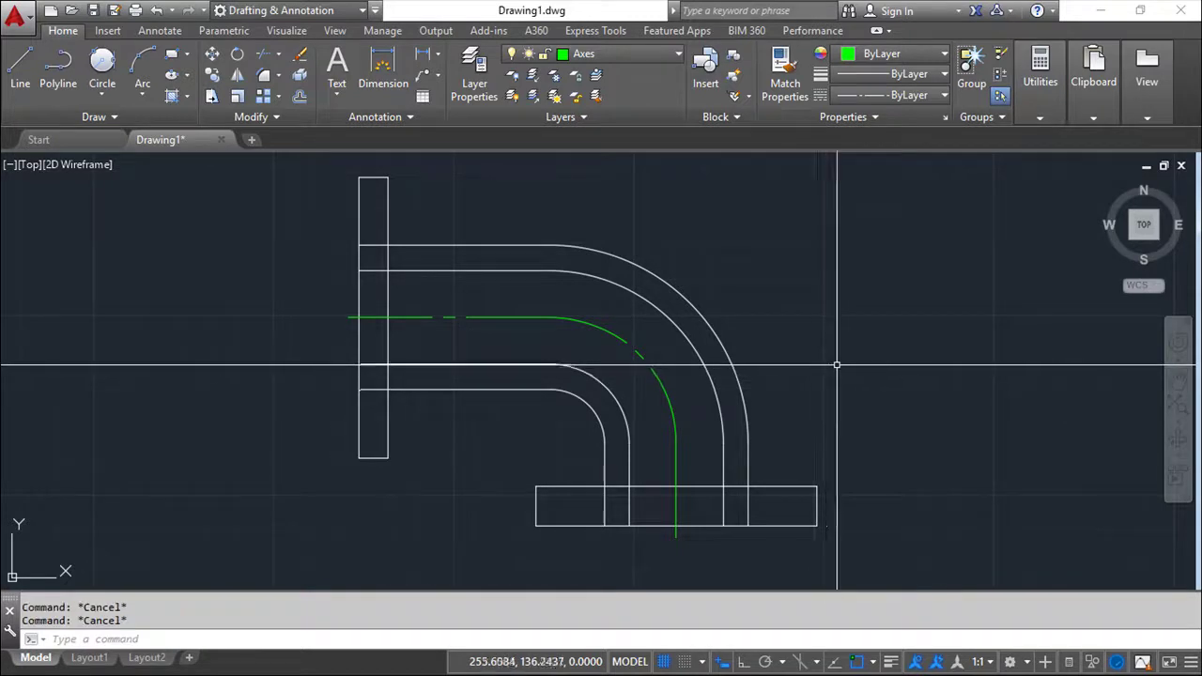
Step: Cancel a trial erase and make layer 0 the current layer
{"action": "left_click", "coordinate": [298, 58]}
{"action": "left_click", "coordinate": [293, 202]}
{"action": "left_click", "coordinate": [516, 452]}
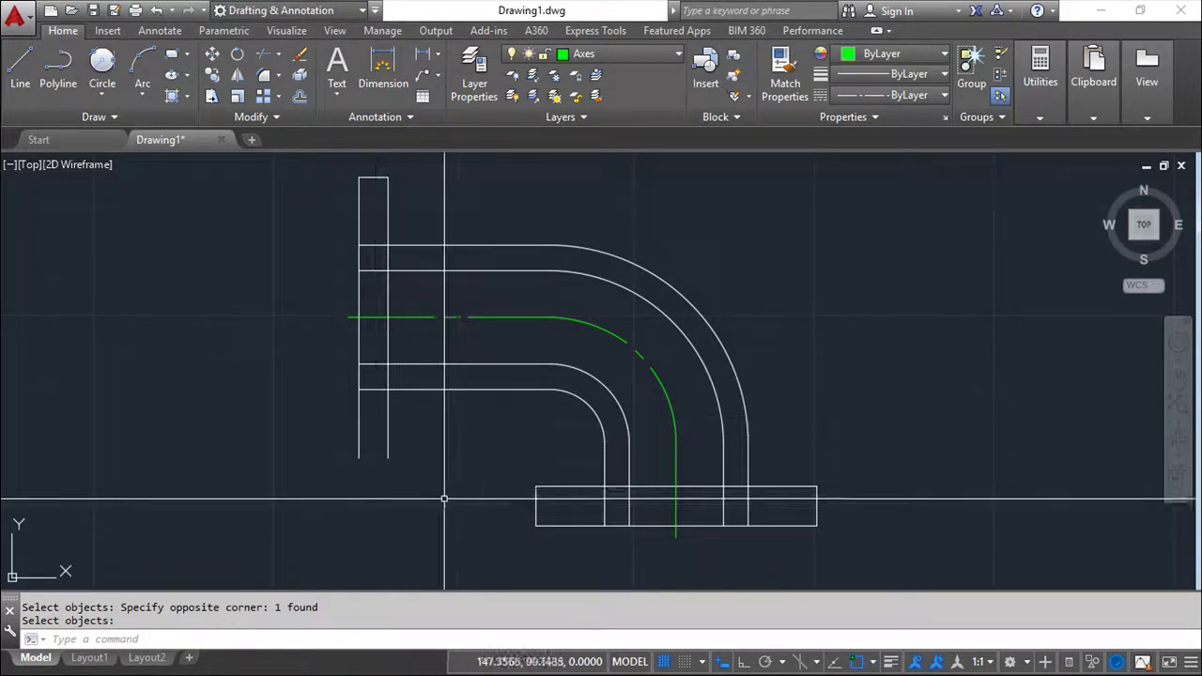
{"action": "key", "text": "Escape"}
{"action": "key", "text": "Escape"}
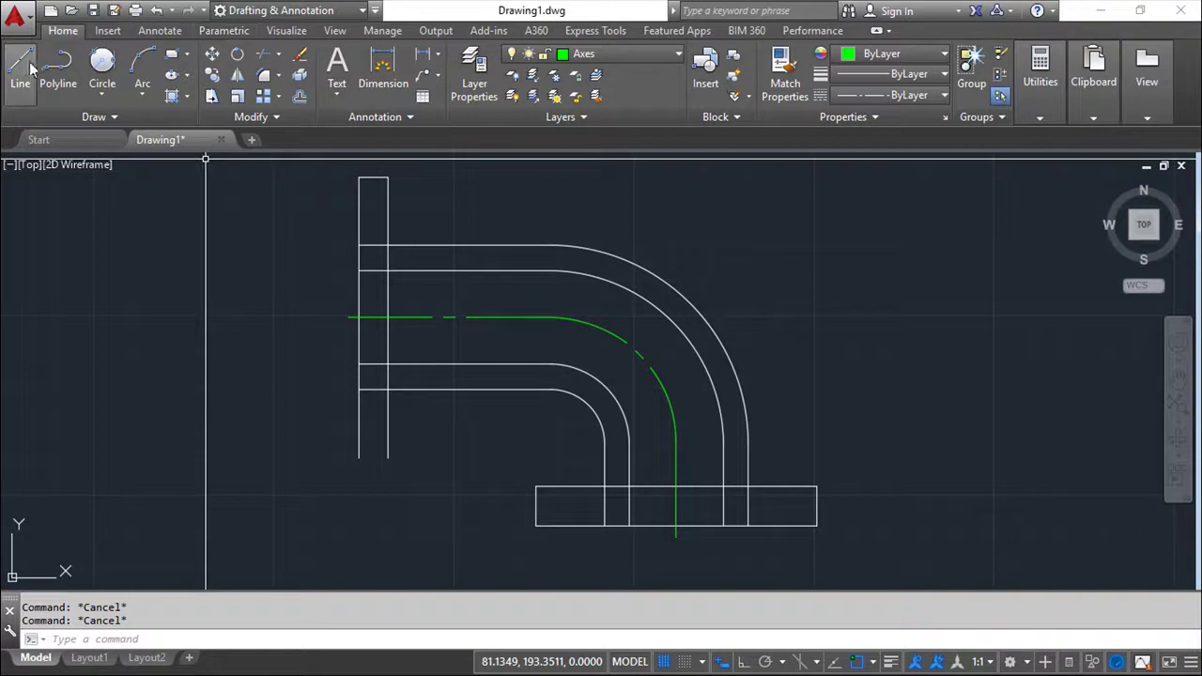
{"action": "left_click", "coordinate": [676, 54]}
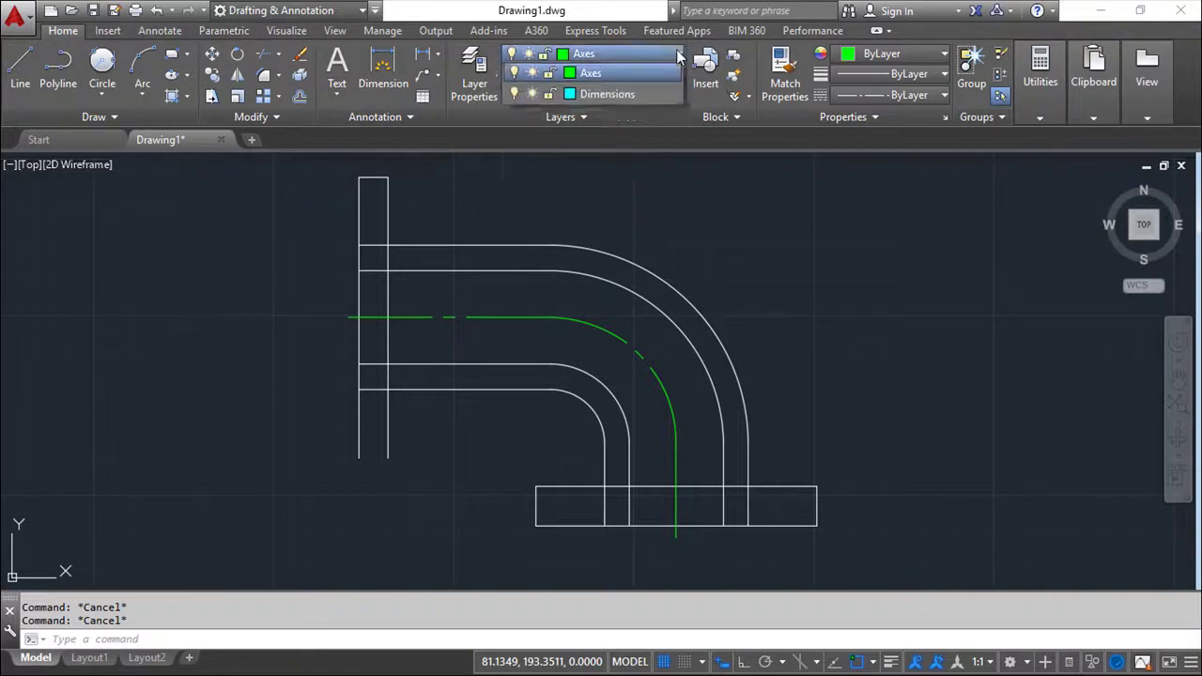
{"action": "left_click", "coordinate": [587, 76]}
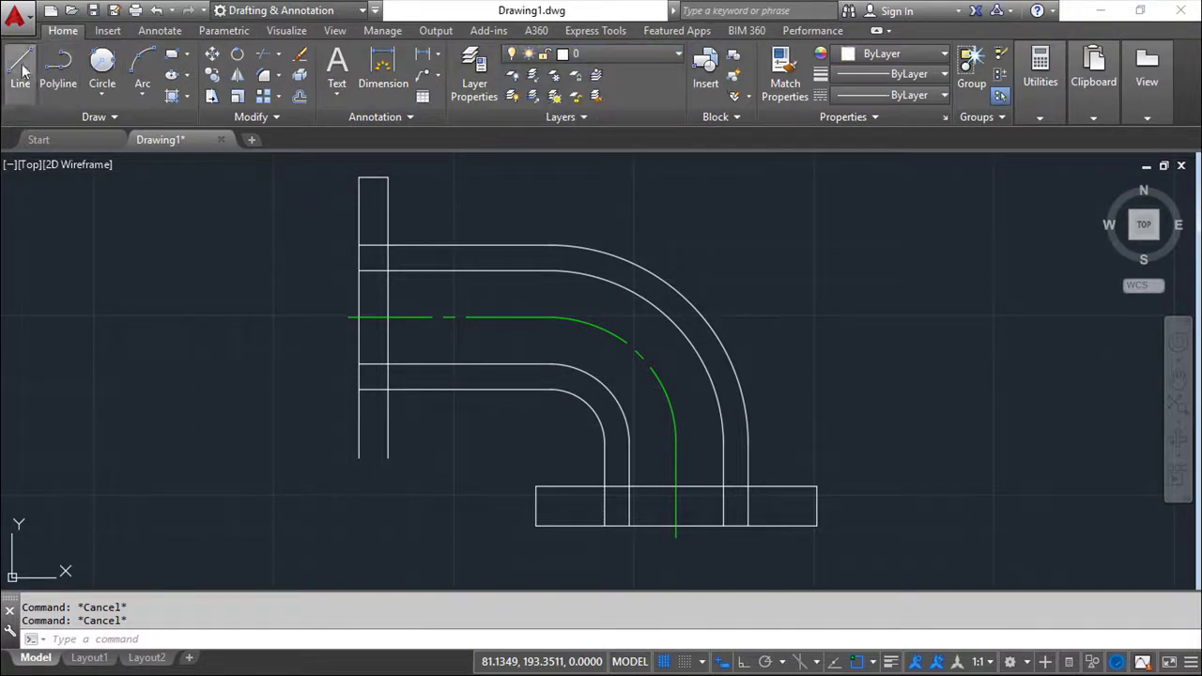
Step: Abandon a trial line, erase the left flange lines, then undo the erase
{"action": "left_click", "coordinate": [26, 71]}
{"action": "left_click", "coordinate": [359, 458]}
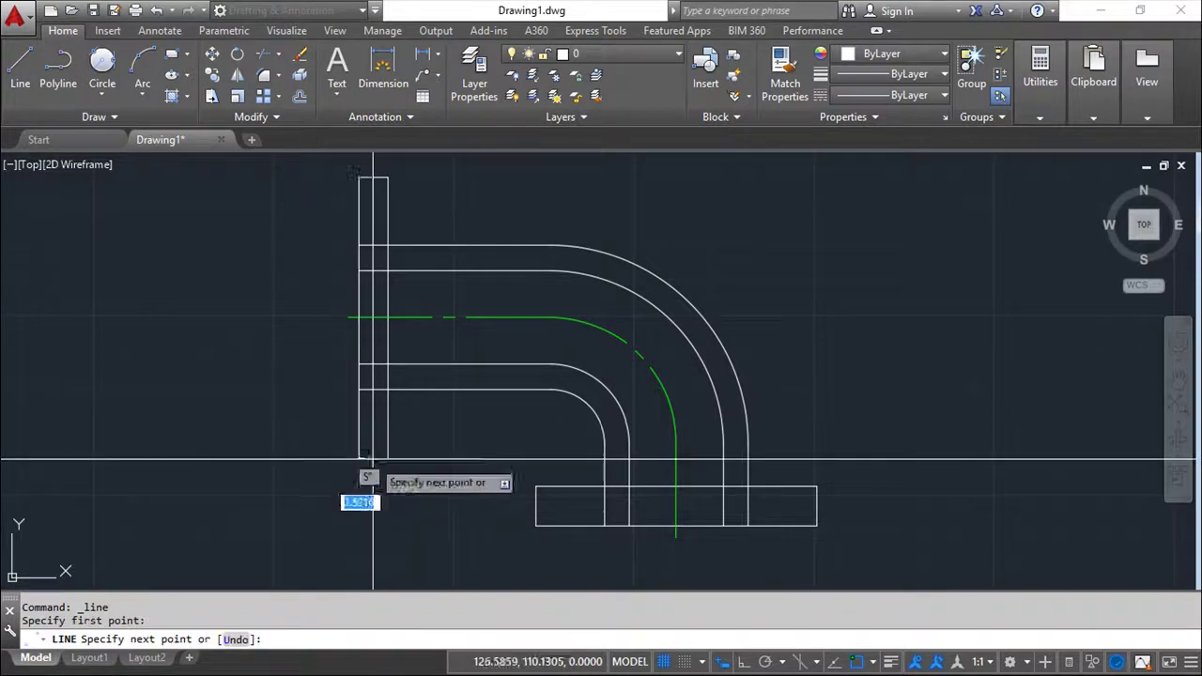
{"action": "right_click", "coordinate": [451, 307]}
{"action": "left_click", "coordinate": [492, 314]}
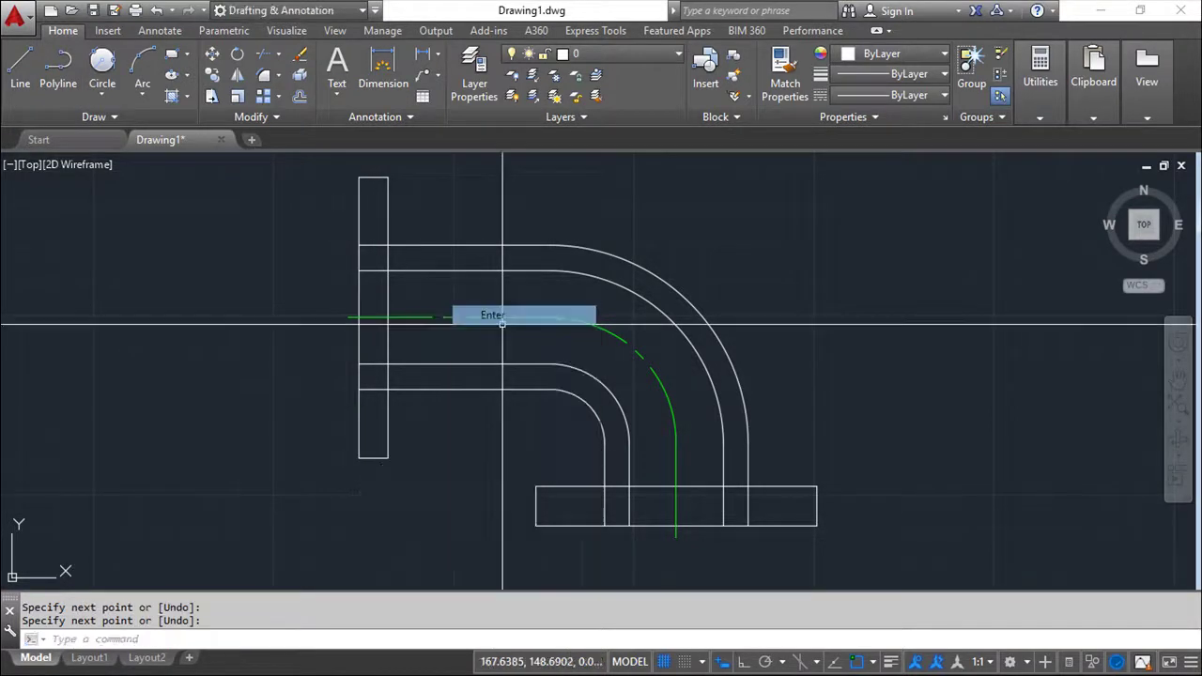
{"action": "key", "text": "Escape"}
{"action": "key", "text": "Escape"}
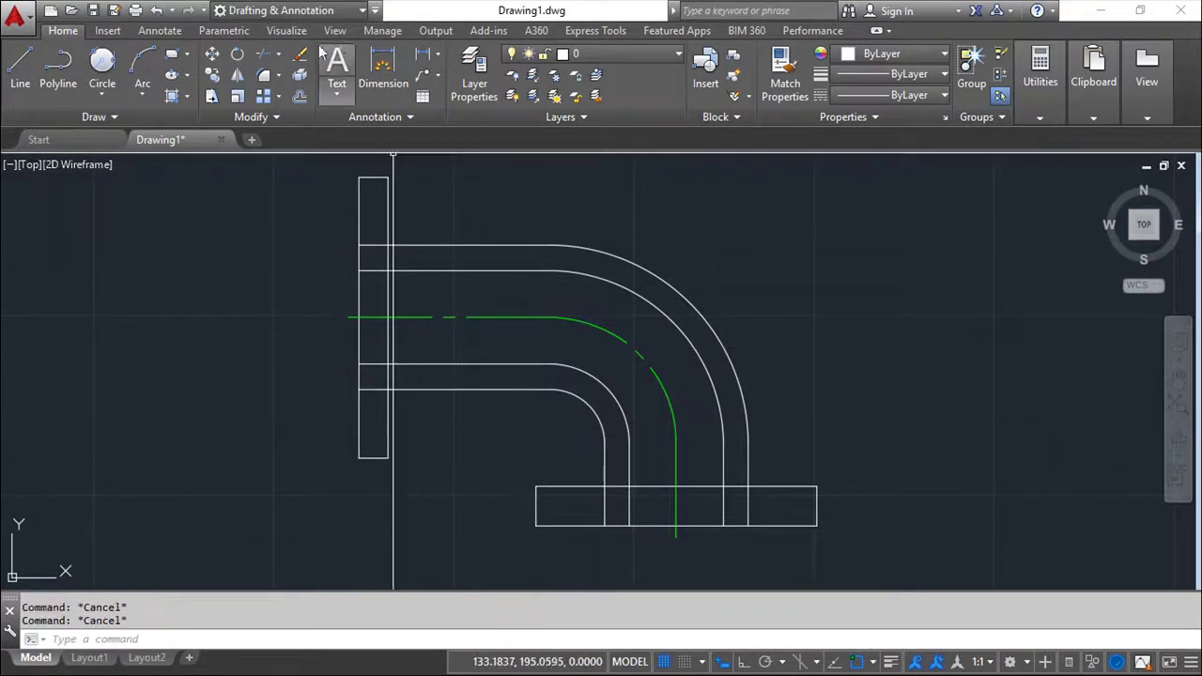
{"action": "left_click", "coordinate": [300, 54]}
{"action": "left_click", "coordinate": [510, 428]}
{"action": "left_click", "coordinate": [268, 196]}
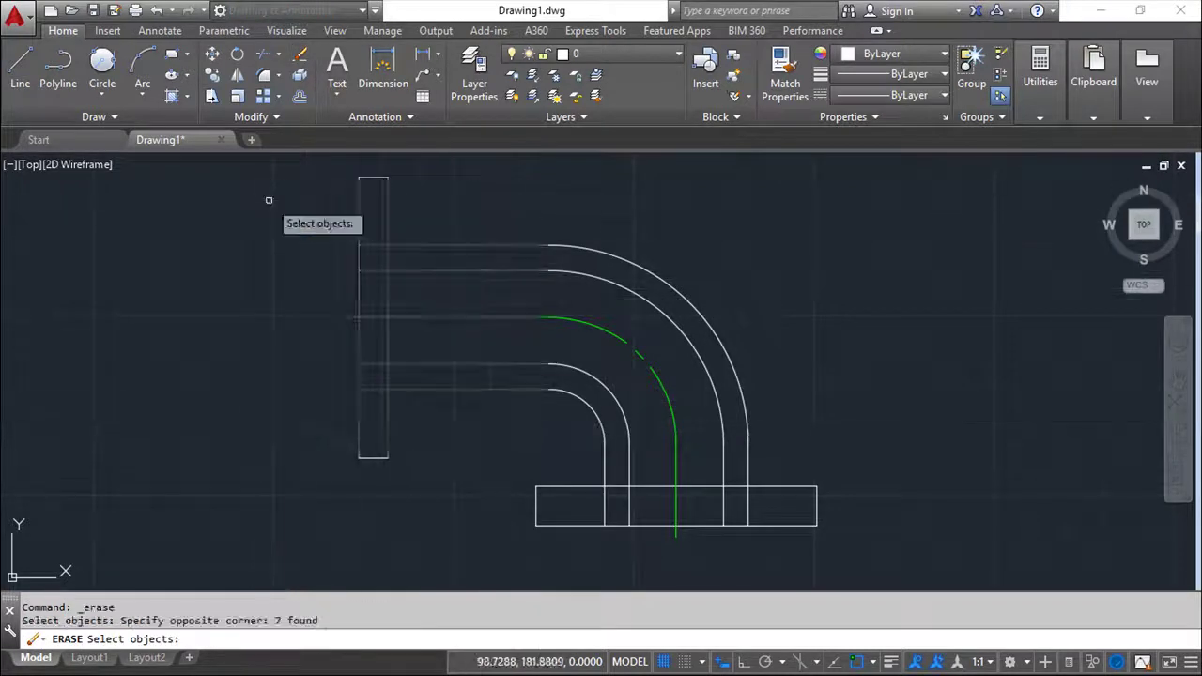
{"action": "key", "text": "Return"}
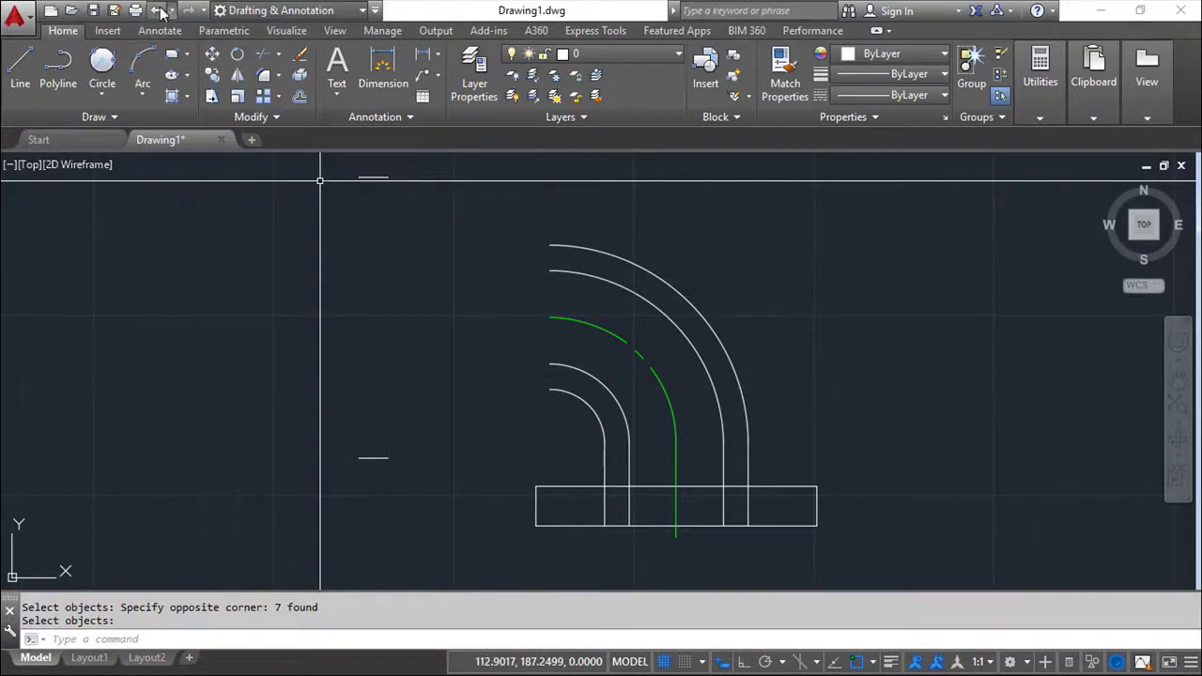
{"action": "left_click", "coordinate": [159, 10]}
{"action": "key", "text": "Escape"}
{"action": "key", "text": "Escape"}
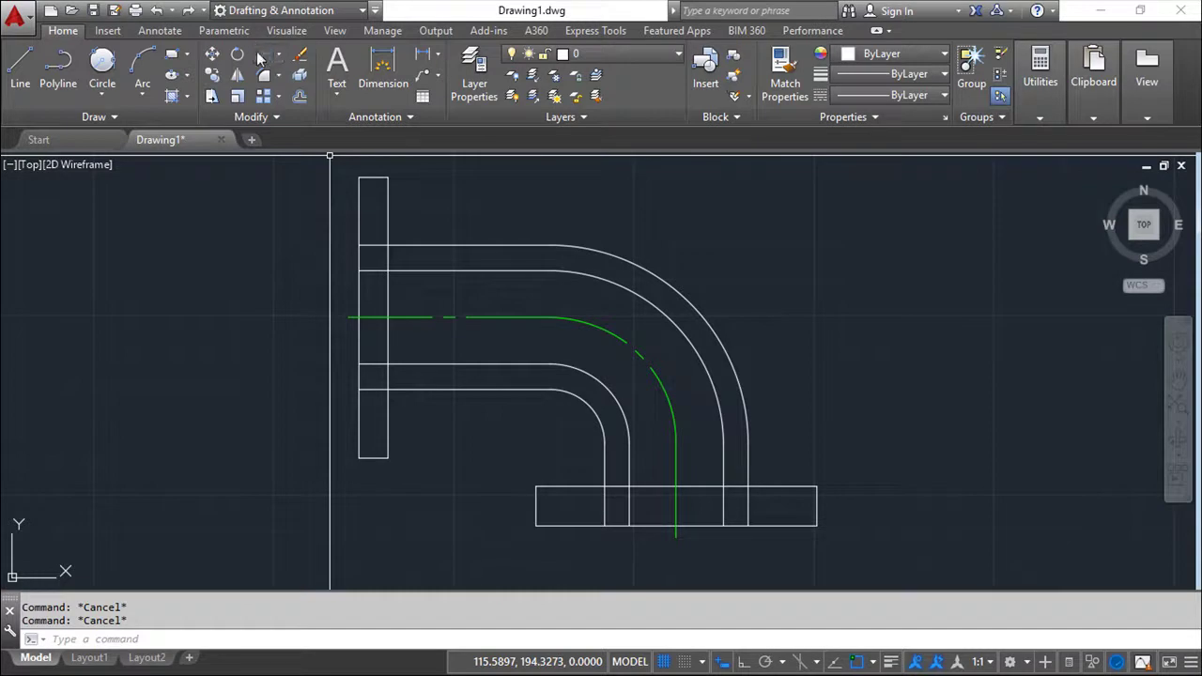
Step: Try a trim on the left flange, then erase the line inside it
{"action": "left_click", "coordinate": [267, 58]}
{"action": "left_click", "coordinate": [511, 445]}
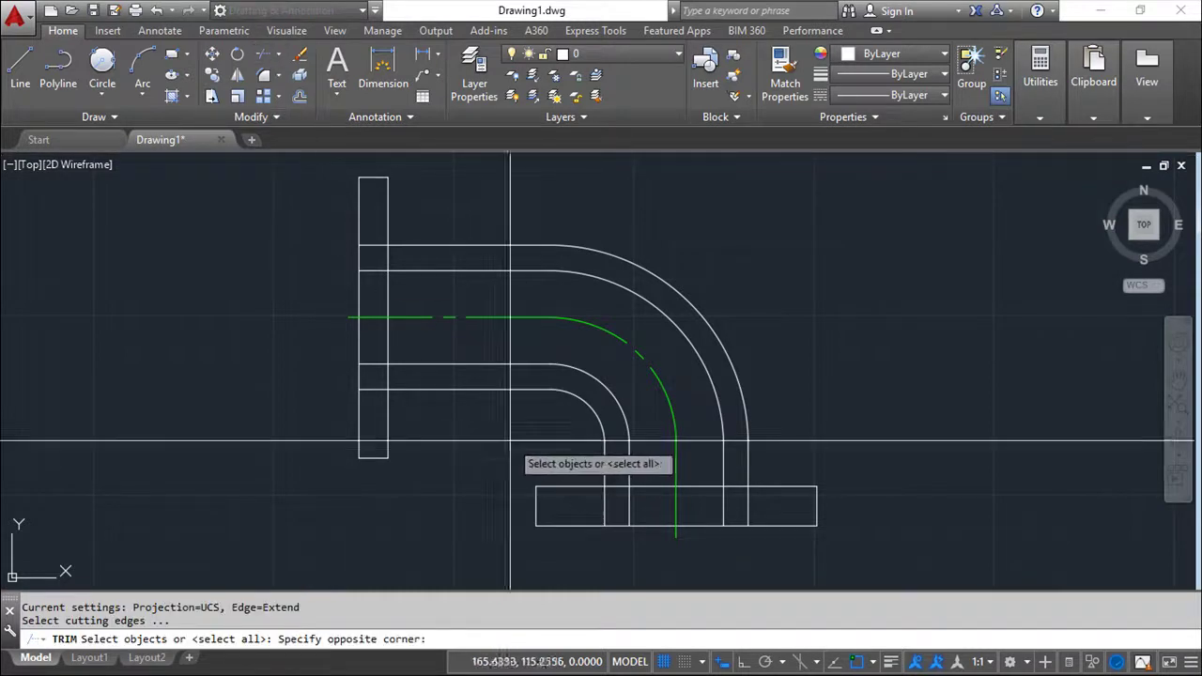
{"action": "left_click", "coordinate": [282, 207]}
{"action": "key", "text": "Return"}
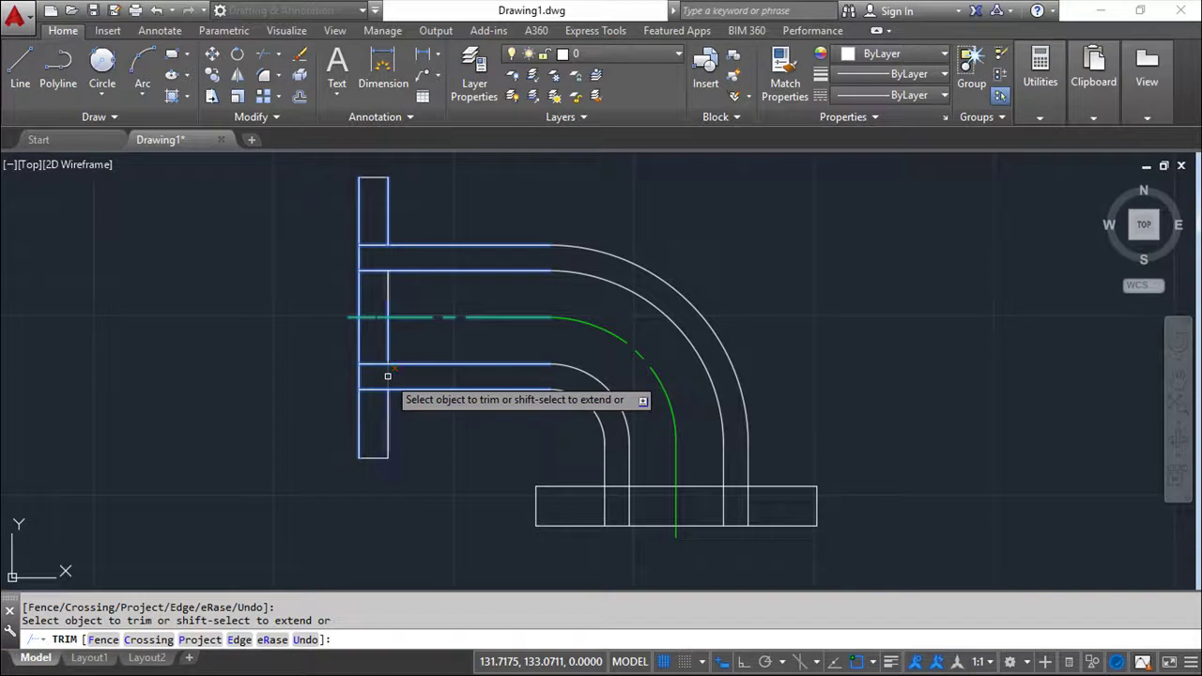
{"action": "key", "text": "Escape"}
{"action": "key", "text": "Escape"}
{"action": "left_click", "coordinate": [301, 56]}
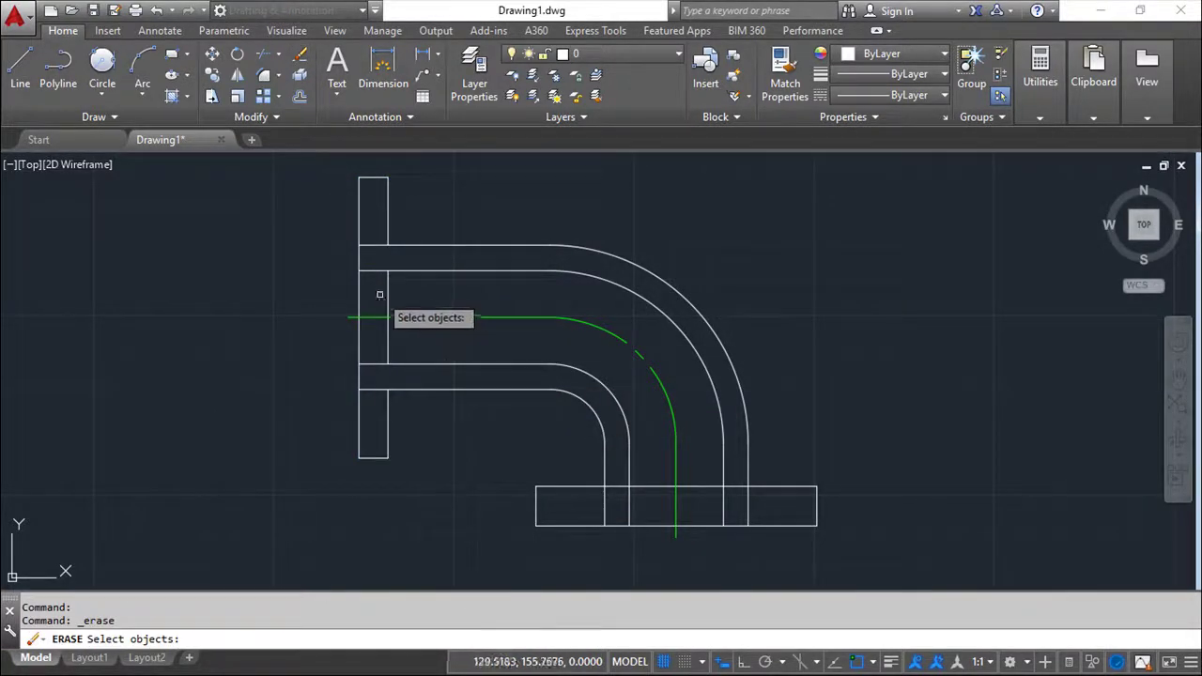
{"action": "key", "text": "Return"}
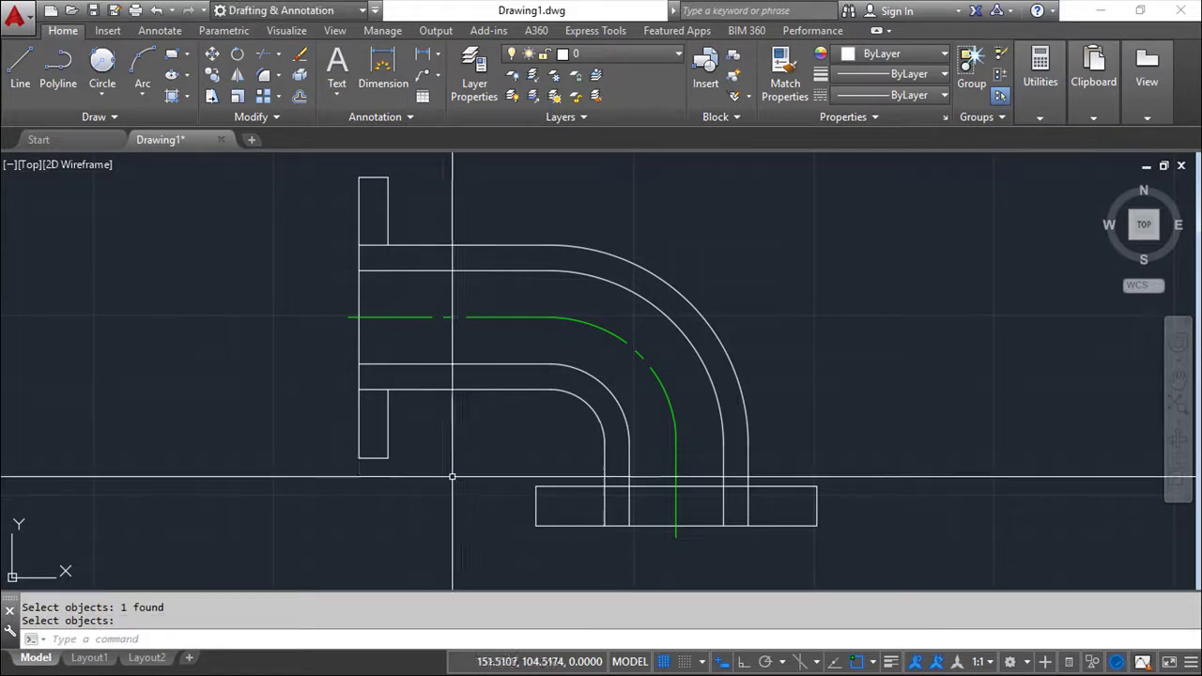
{"action": "key", "text": "Escape"}
{"action": "key", "text": "Escape"}
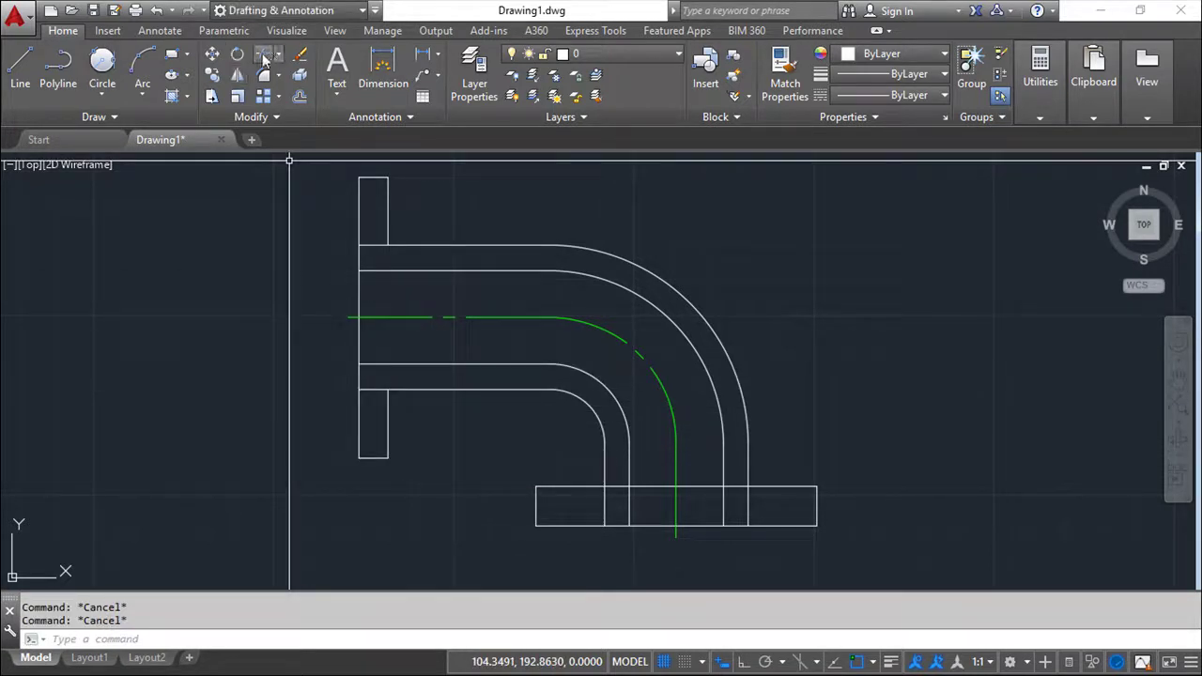
Step: Trim the left flange's segments between the pipe walls
{"action": "left_click", "coordinate": [268, 58]}
{"action": "left_click", "coordinate": [496, 498]}
{"action": "left_click", "coordinate": [261, 195]}
{"action": "key", "text": "Return"}
{"action": "left_click", "coordinate": [374, 245]}
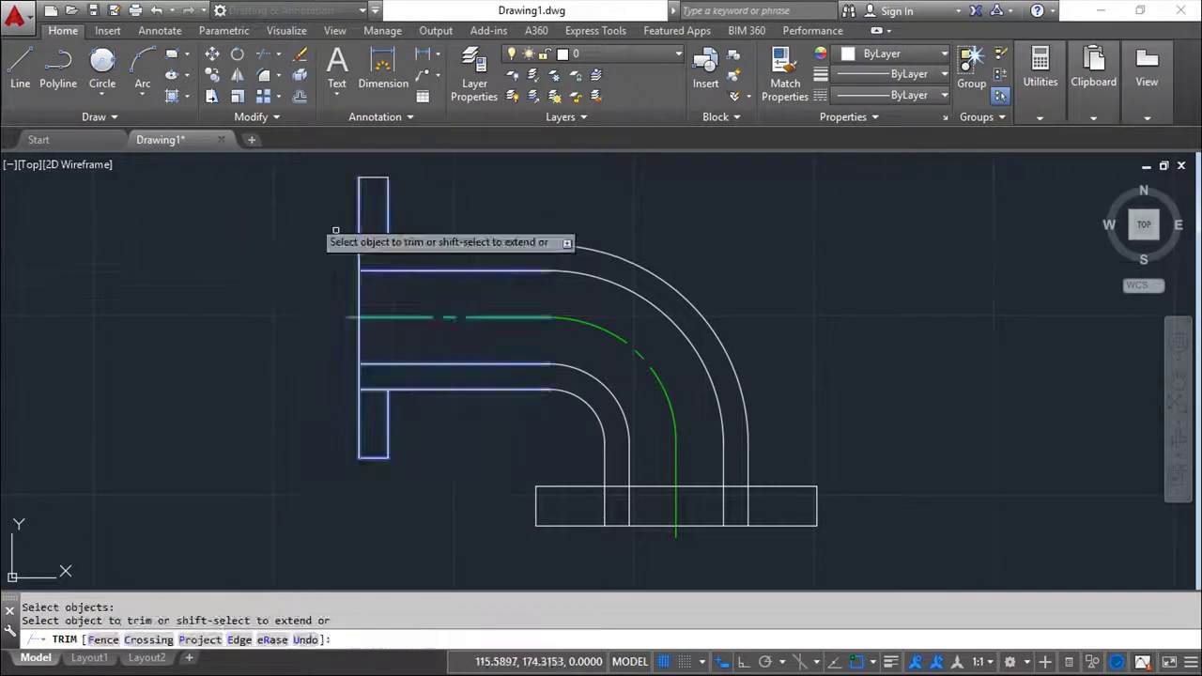
{"action": "left_click", "coordinate": [374, 389]}
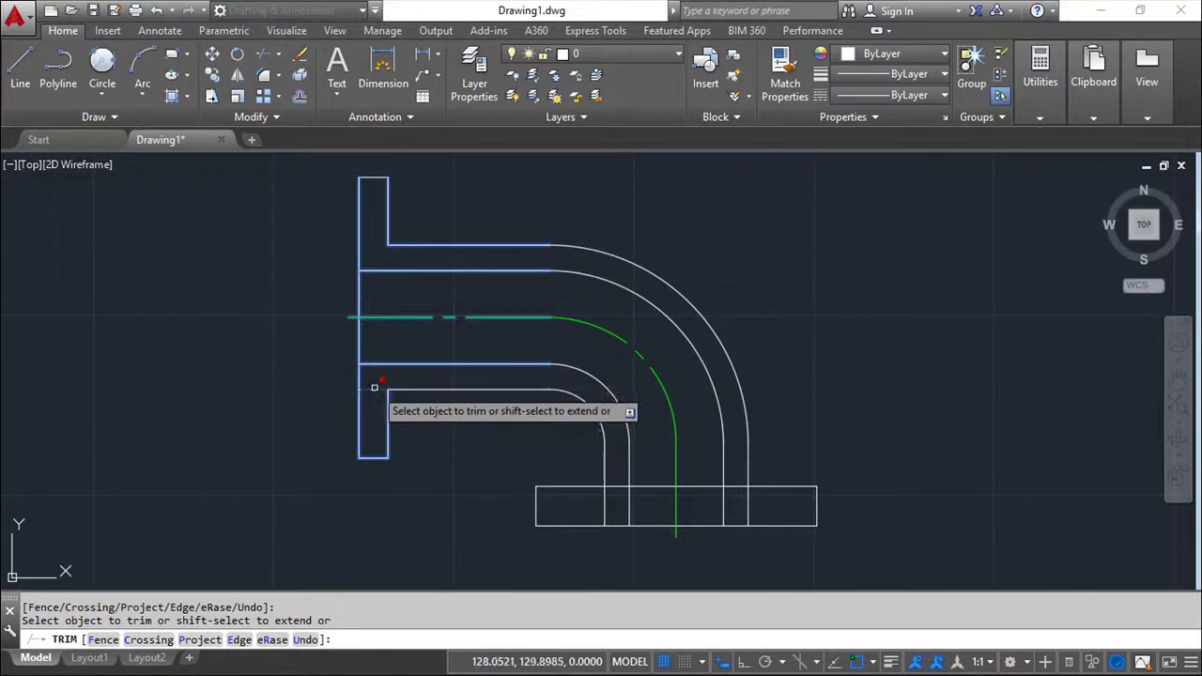
{"action": "key", "text": "Escape"}
{"action": "key", "text": "Escape"}
{"action": "key", "text": "Escape"}
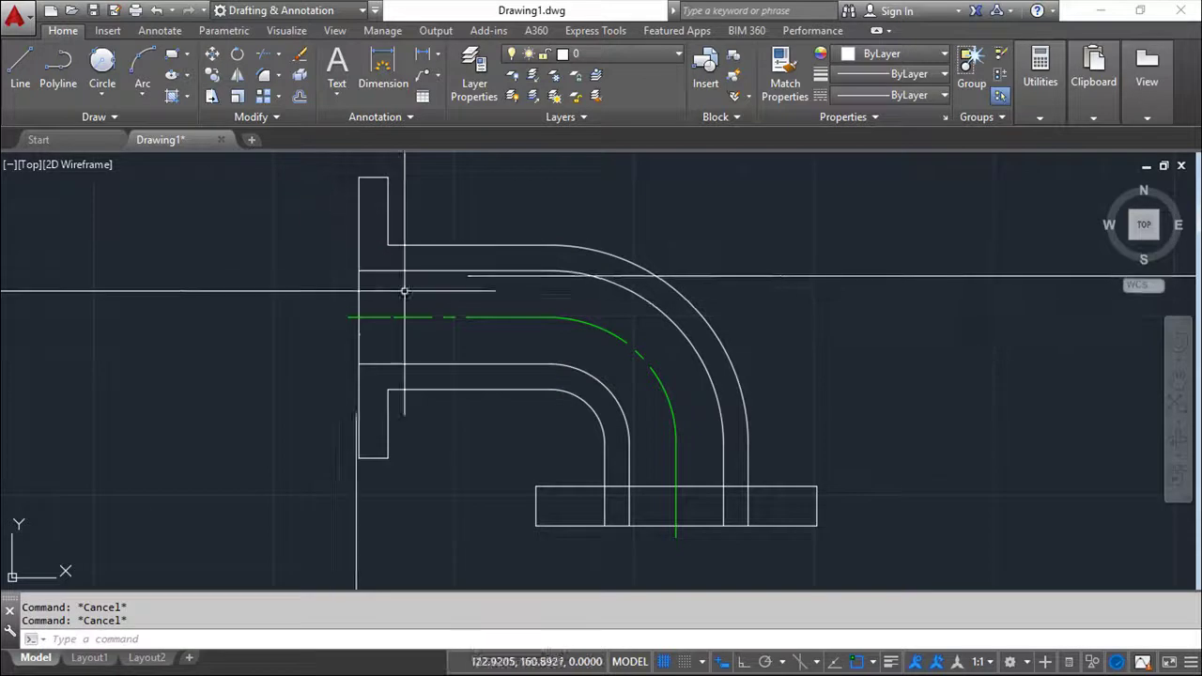
Step: Trim the bottom flange's top edge between the left and right pipe walls
{"action": "left_click", "coordinate": [259, 58]}
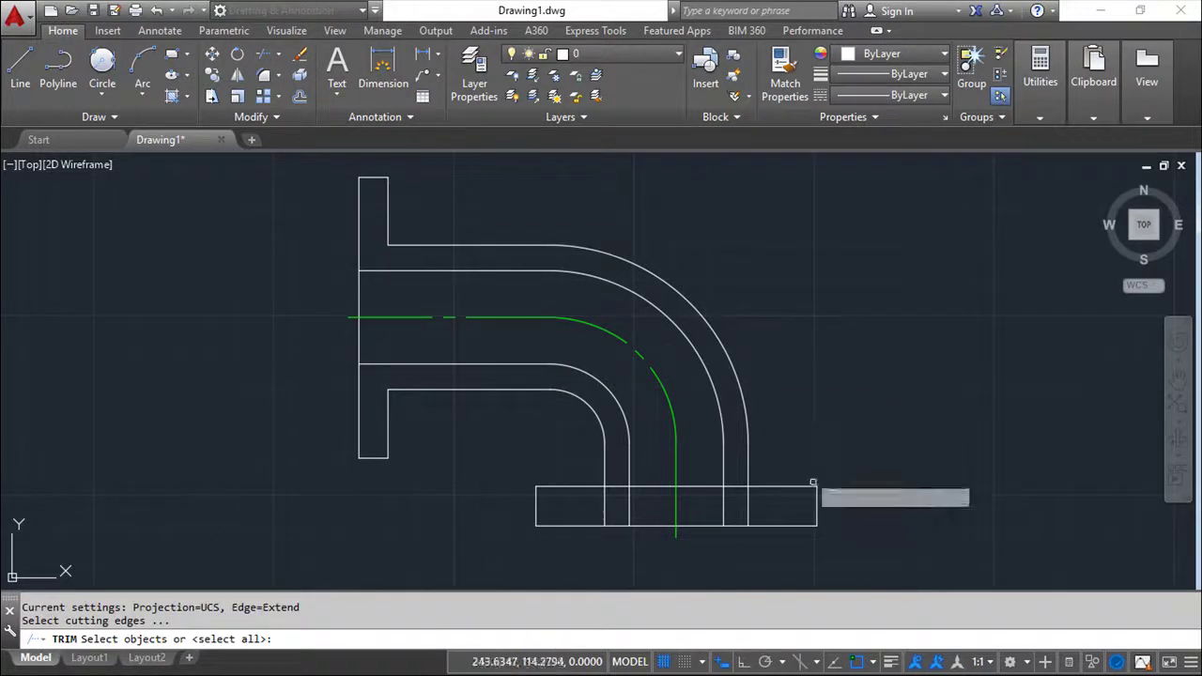
{"action": "left_click", "coordinate": [853, 563]}
{"action": "left_click", "coordinate": [458, 449]}
{"action": "key", "text": "Return"}
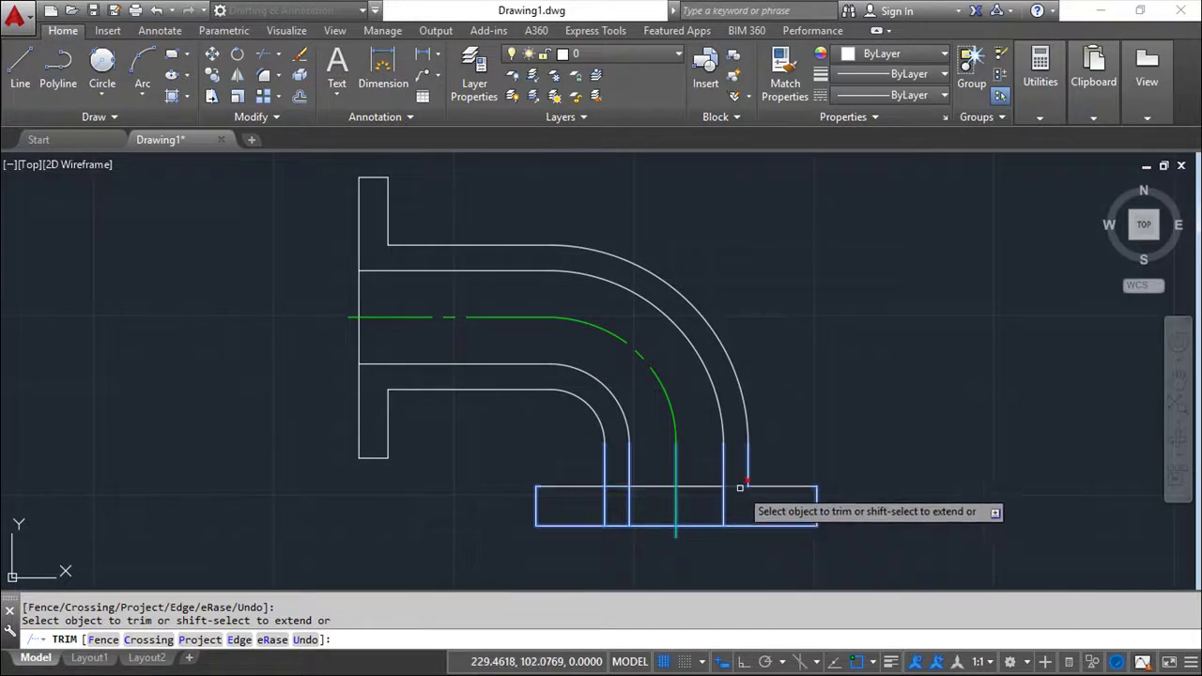
{"action": "left_click", "coordinate": [739, 485]}
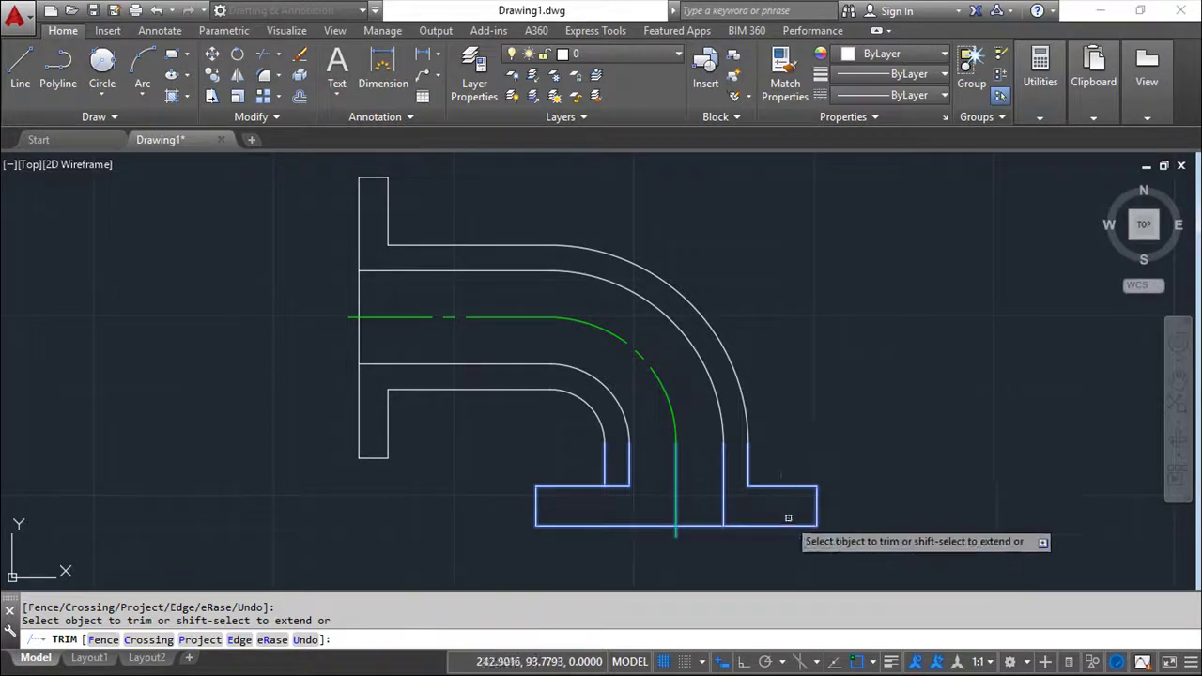
{"action": "left_click", "coordinate": [613, 487]}
{"action": "key", "text": "Escape"}
{"action": "key", "text": "Escape"}
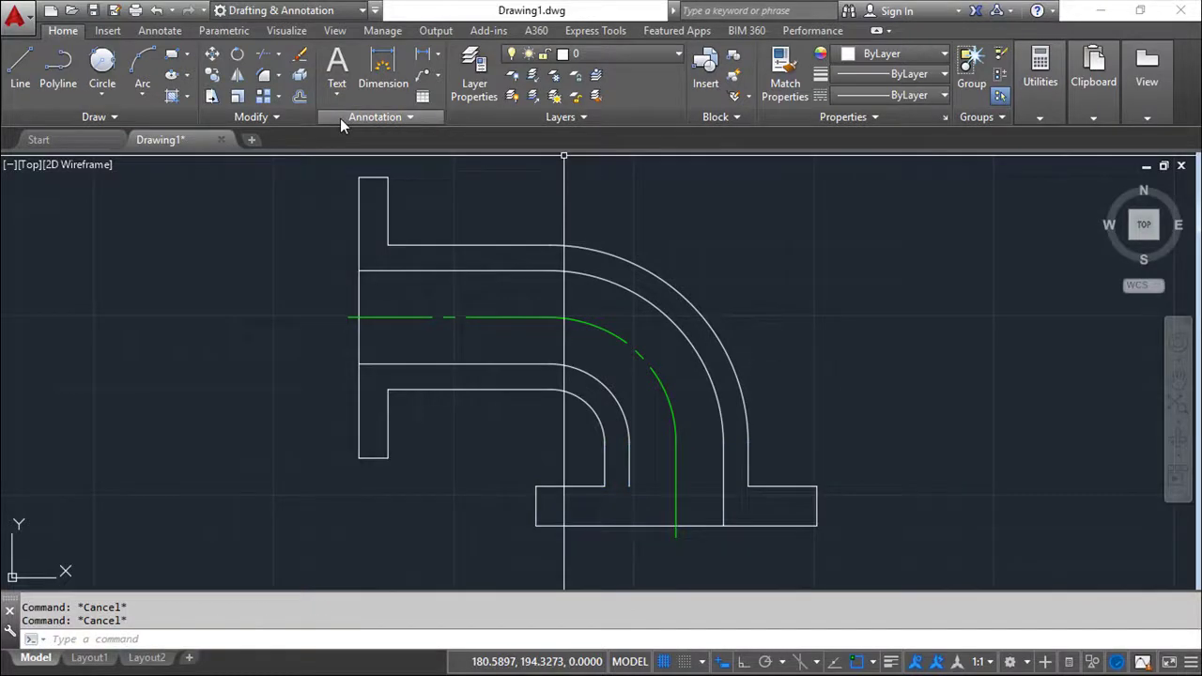
Step: Stretch the inner bore line perpendicular to the bottom flange's lower face
{"action": "left_click", "coordinate": [628, 477]}
{"action": "left_click", "coordinate": [629, 486]}
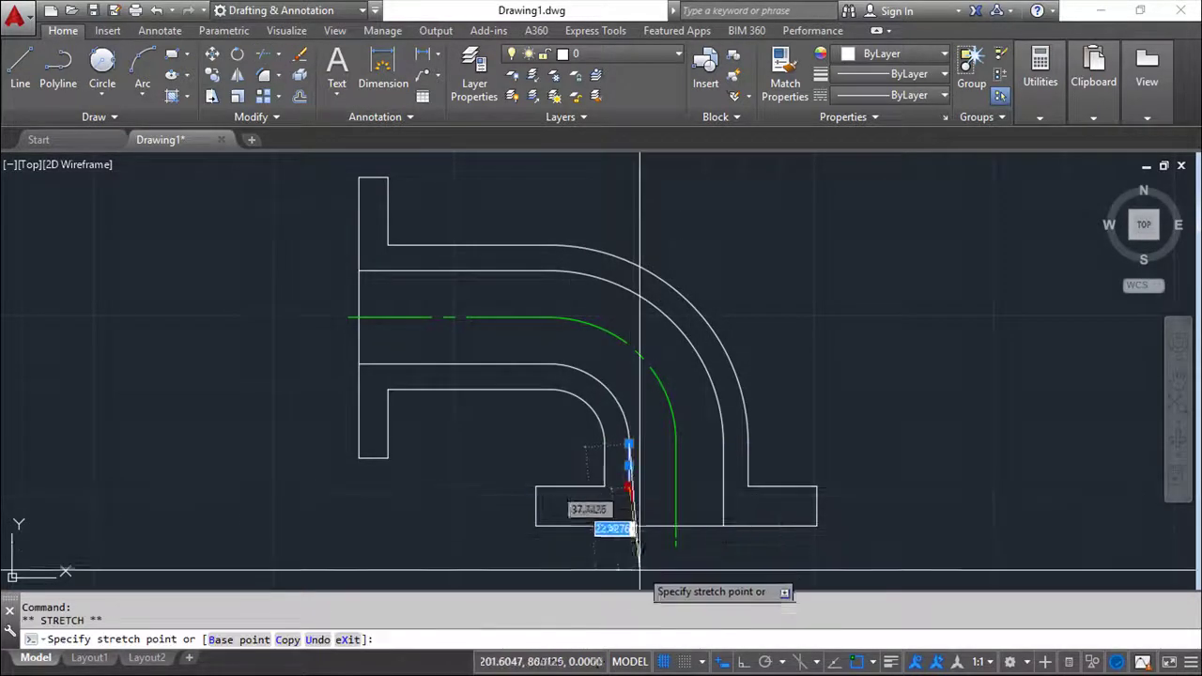
{"action": "right_click", "coordinate": [644, 582], "text": "shift"}
{"action": "left_click", "coordinate": [704, 447]}
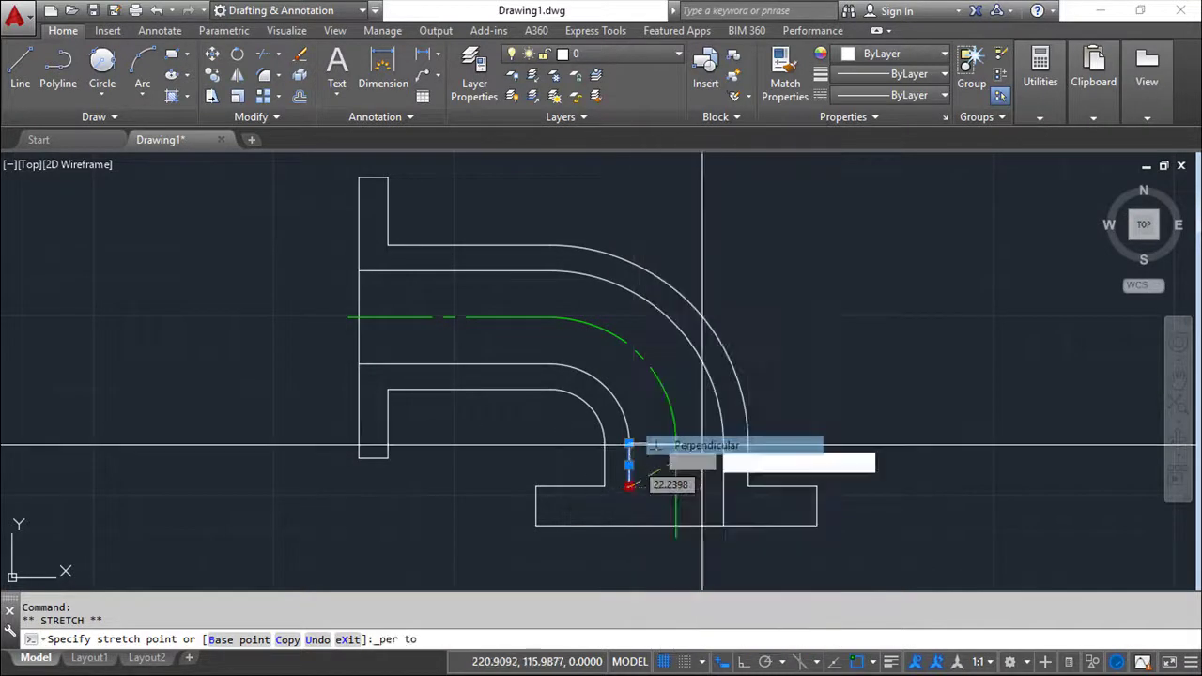
{"action": "key", "text": "Escape"}
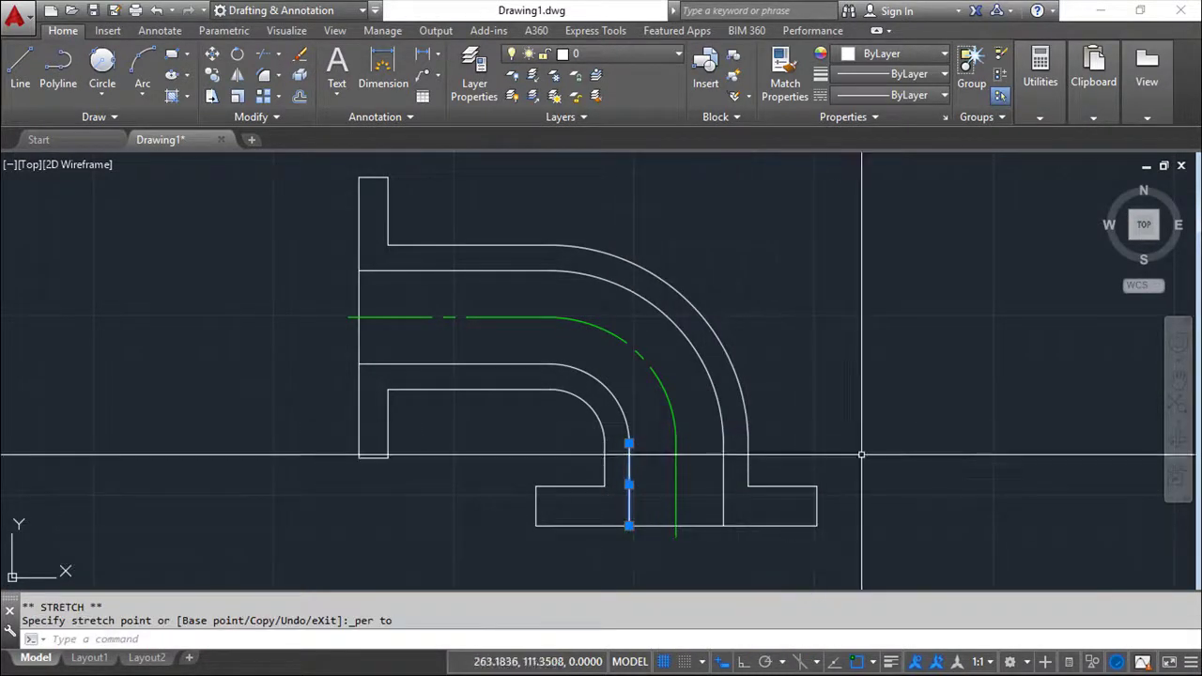
{"action": "key", "text": "Escape"}
{"action": "middle_click_drag", "start_coordinate": [910, 384], "coordinate": [862, 397]}
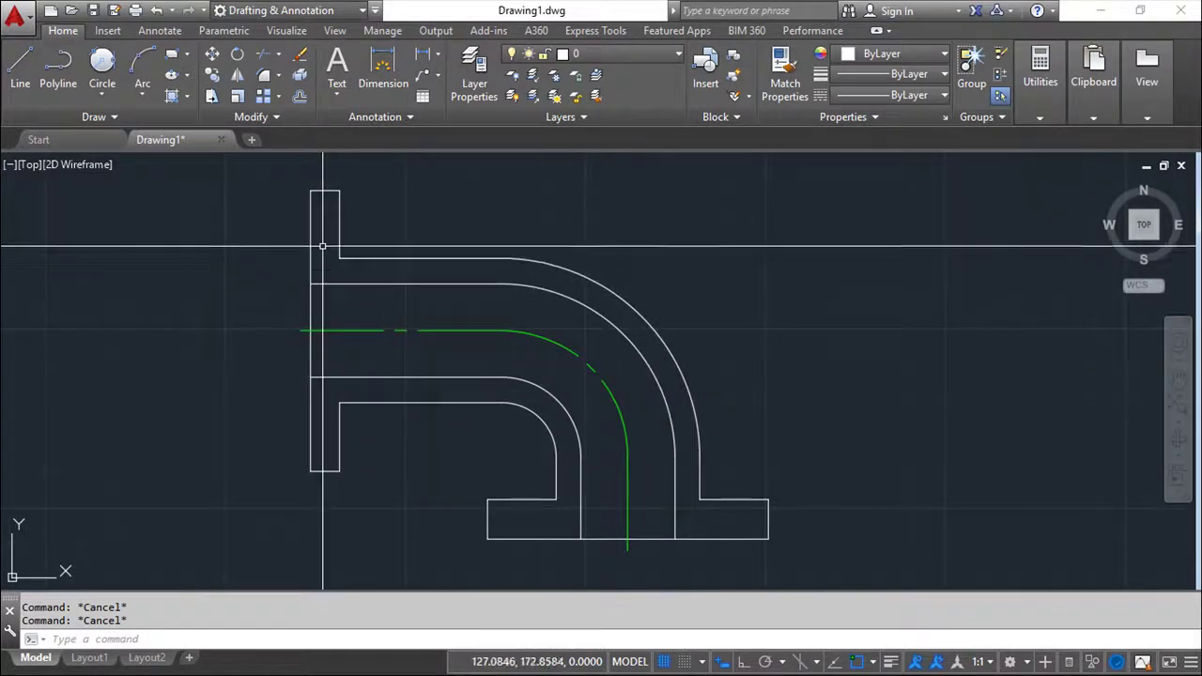
Step: Set the fillet radius to 2.5 and round the first bottom-flange corner
{"action": "left_click", "coordinate": [262, 80]}
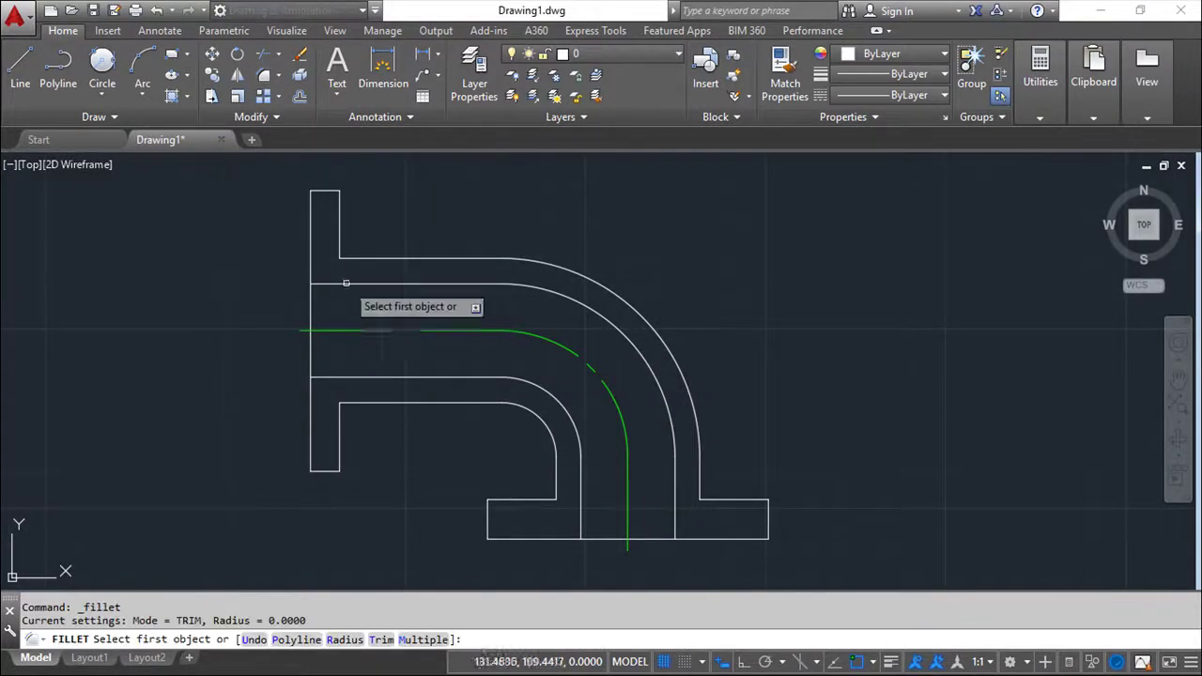
{"action": "left_click", "coordinate": [345, 639]}
{"action": "key", "text": "BackSpace"}
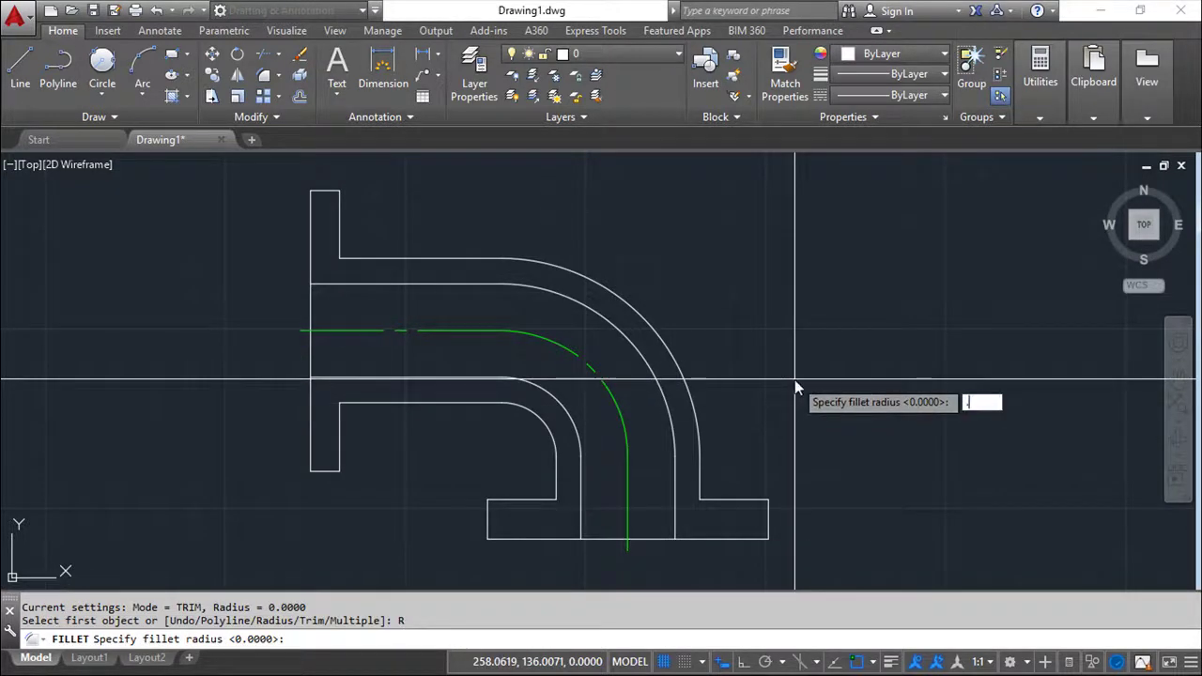
{"action": "type", "text": "2.5"}
{"action": "key", "text": "Return"}
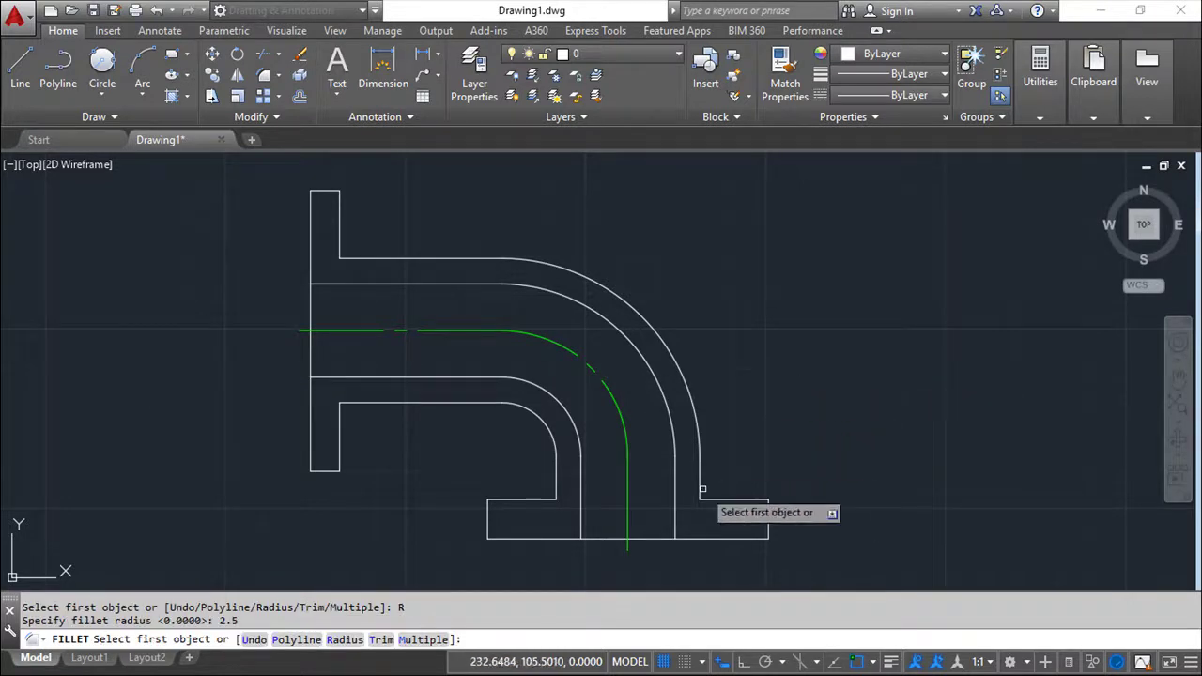
{"action": "left_click", "coordinate": [699, 489]}
{"action": "left_click", "coordinate": [728, 499]}
{"action": "key", "text": "Return"}
Step: Fillet the other bottom-flange corner and both left-flange corners
{"action": "left_click", "coordinate": [555, 488]}
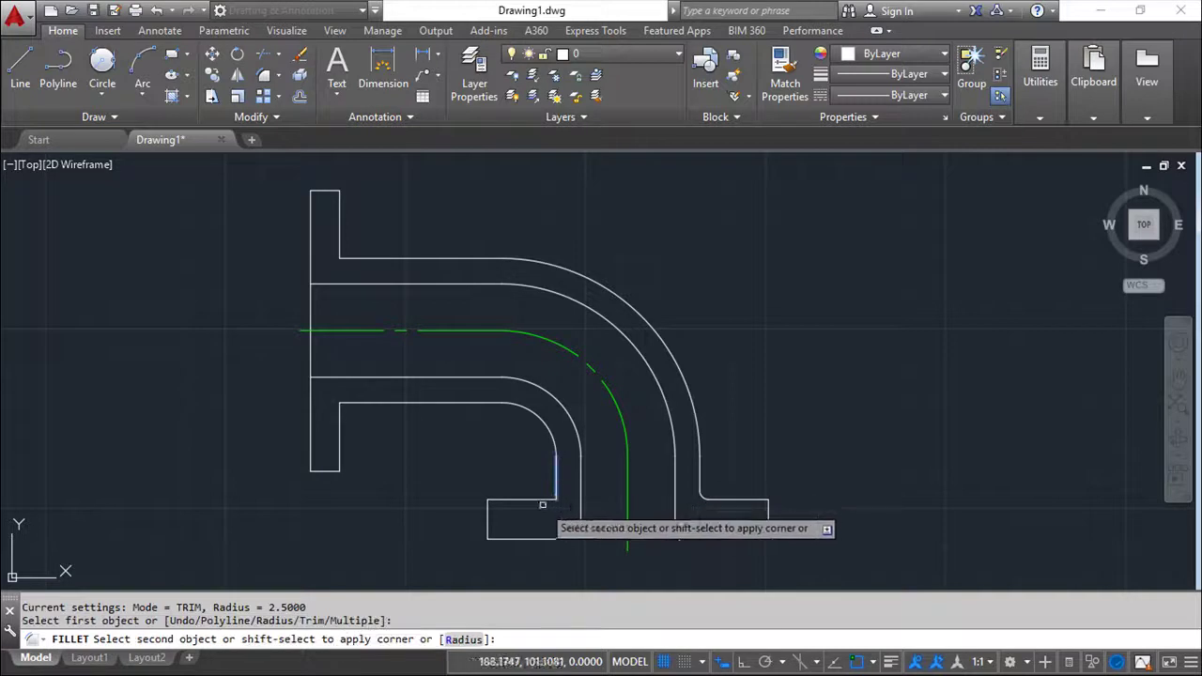
{"action": "left_click", "coordinate": [491, 498]}
{"action": "key", "text": "Return"}
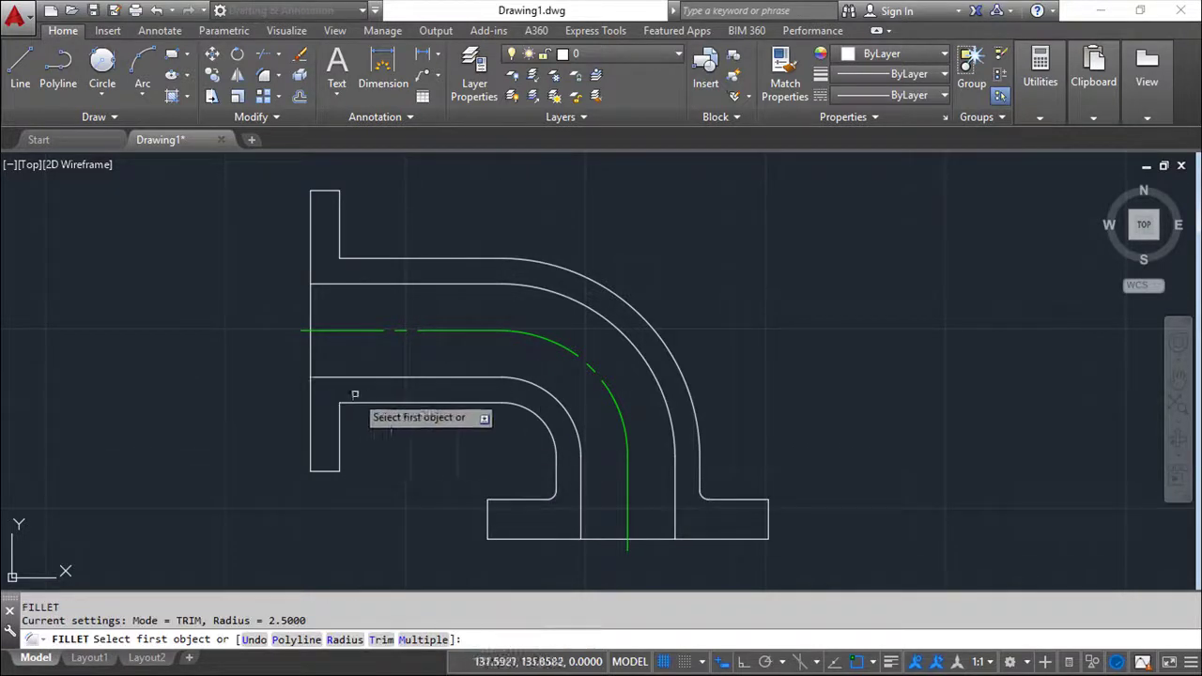
{"action": "left_click", "coordinate": [352, 404]}
{"action": "left_click", "coordinate": [340, 432]}
{"action": "key", "text": "Return"}
{"action": "left_click", "coordinate": [355, 259]}
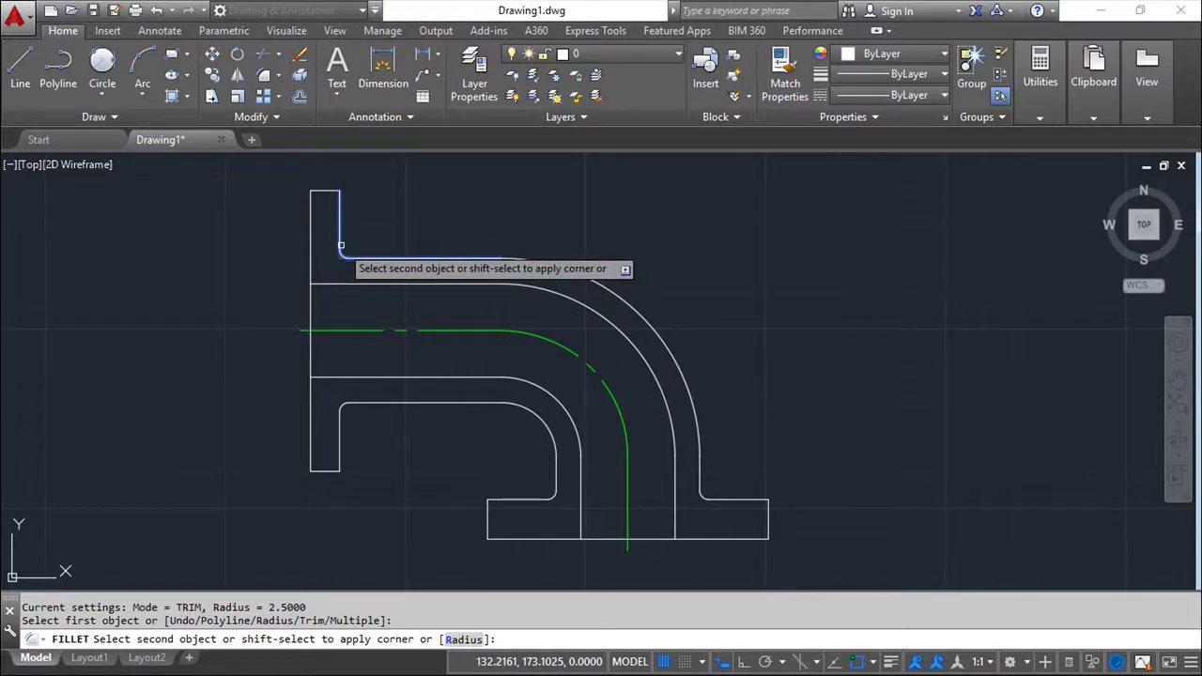
{"action": "left_click", "coordinate": [342, 242]}
{"action": "key", "text": "Escape"}
{"action": "key", "text": "Escape"}
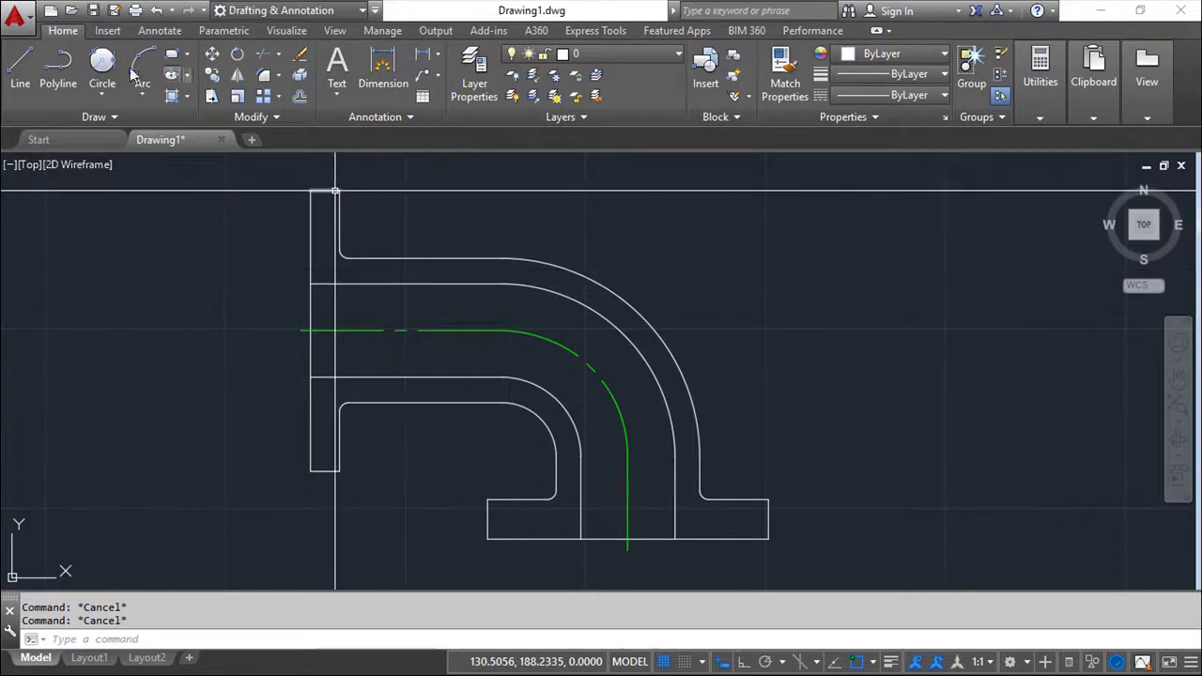
Step: Offset the horizontal pipe centreline 30 above and below it
{"action": "left_click", "coordinate": [298, 96]}
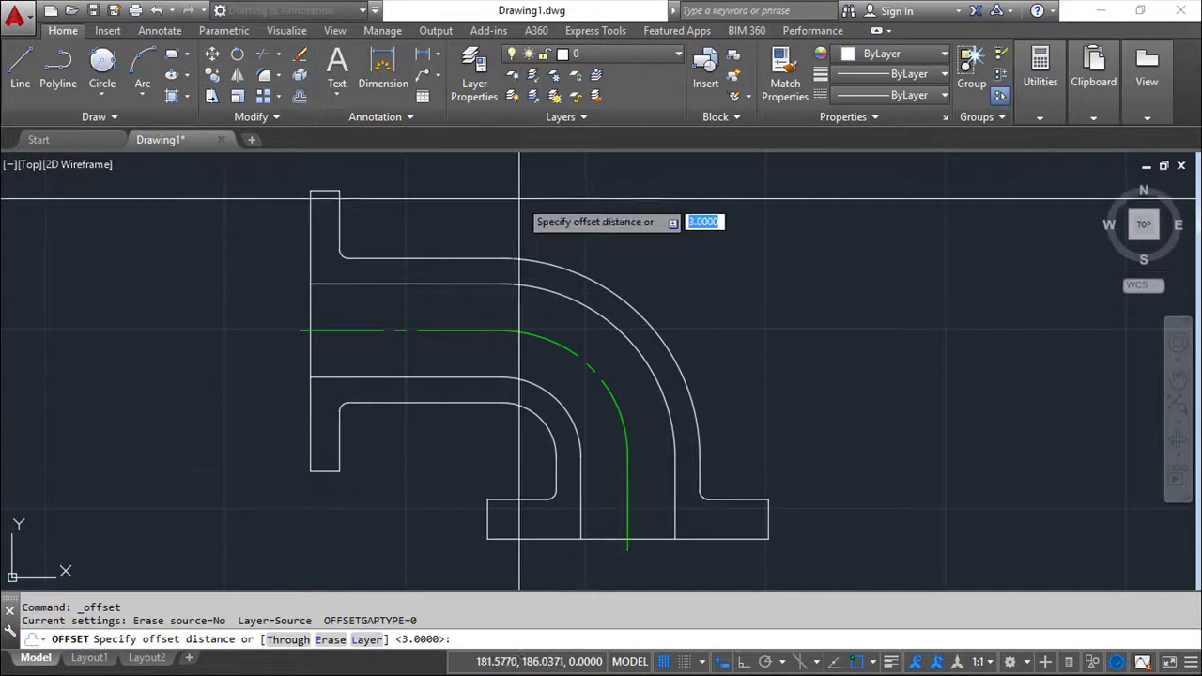
{"action": "type", "text": "30"}
{"action": "key", "text": "Return"}
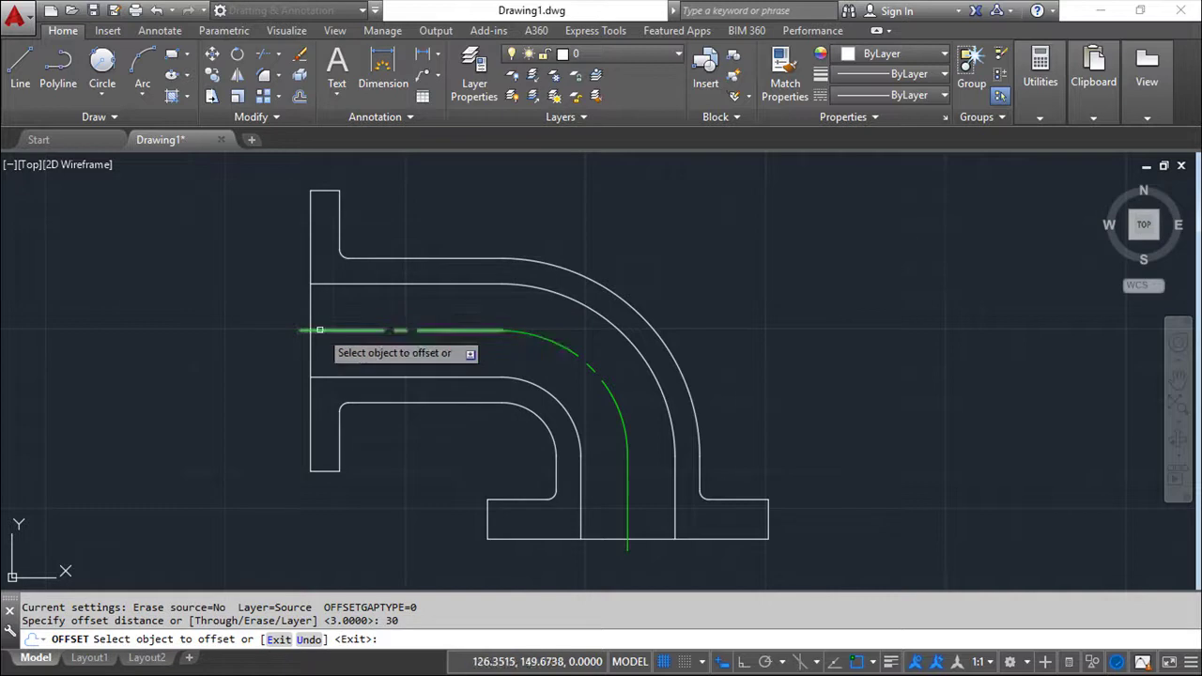
{"action": "left_click", "coordinate": [320, 330]}
{"action": "left_click", "coordinate": [385, 225]}
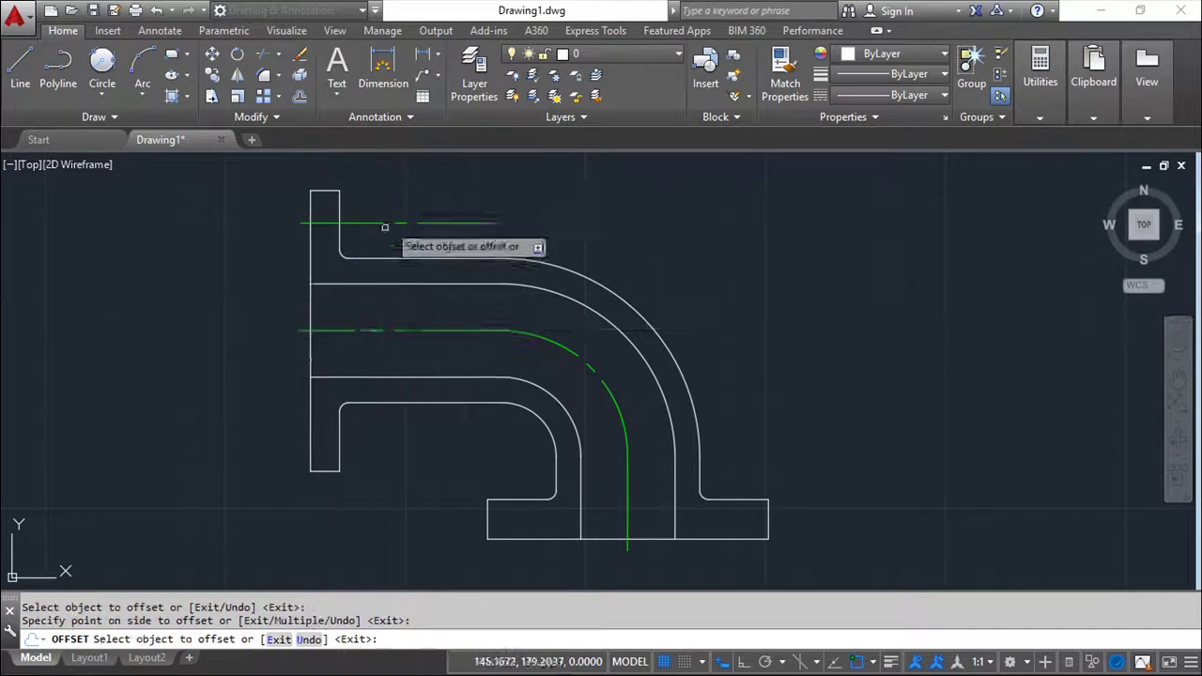
{"action": "left_click", "coordinate": [339, 330]}
{"action": "left_click", "coordinate": [371, 451]}
{"action": "key", "text": "Escape"}
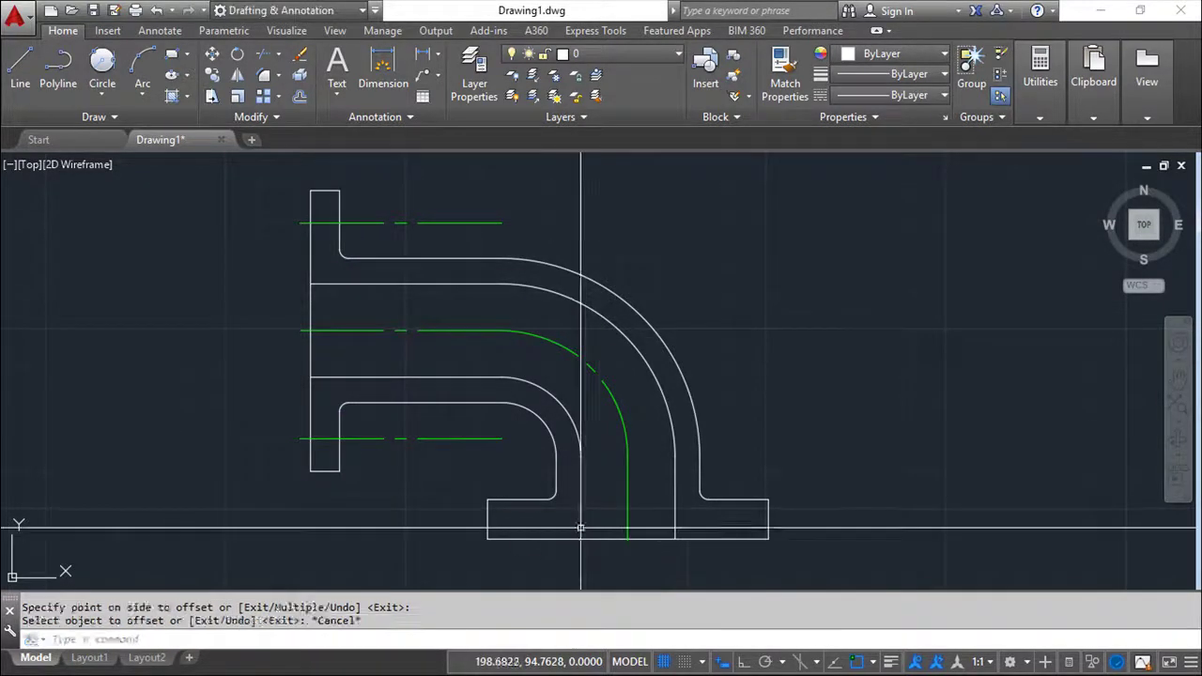
Step: Offset the vertical pipe centreline 29 to the left and right
{"action": "key", "text": "Return"}
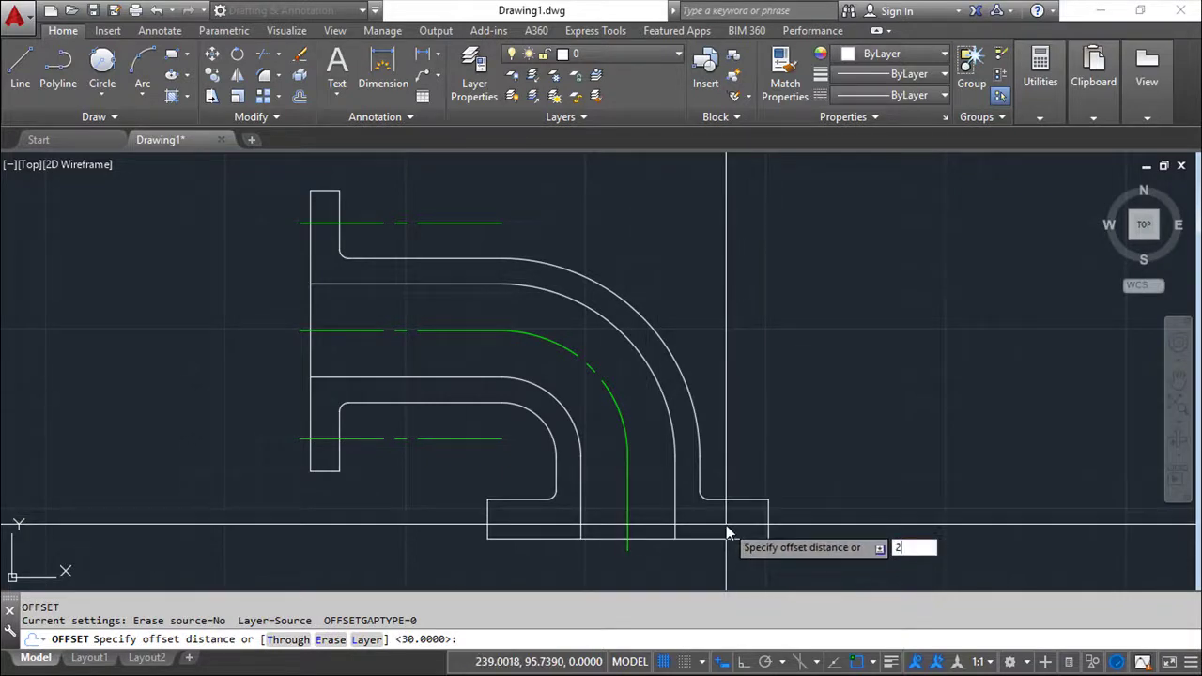
{"action": "type", "text": "9"}
{"action": "key", "text": "Return"}
{"action": "left_click", "coordinate": [626, 517]}
{"action": "left_click", "coordinate": [676, 528]}
{"action": "left_click", "coordinate": [627, 515]}
{"action": "left_click", "coordinate": [536, 522]}
{"action": "key", "text": "Escape"}
{"action": "key", "text": "Escape"}
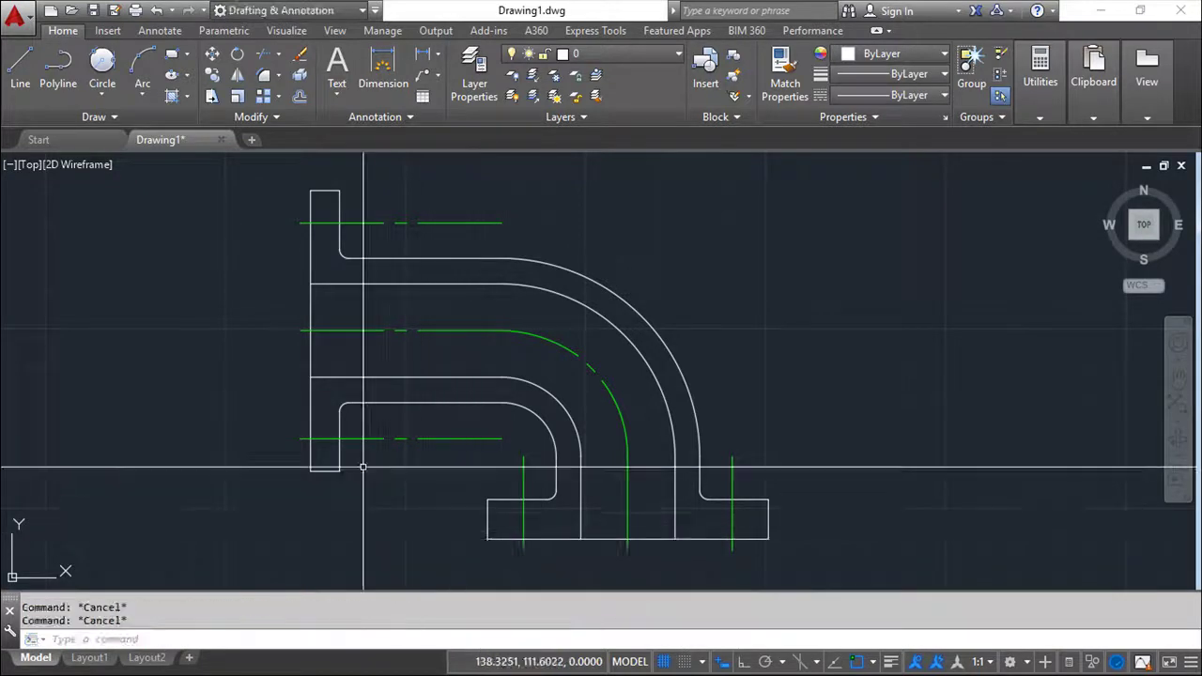
Step: Flank the upper and lower bolt-hole centrelines with parallel lines 5 away on each side
{"action": "left_click", "coordinate": [300, 96]}
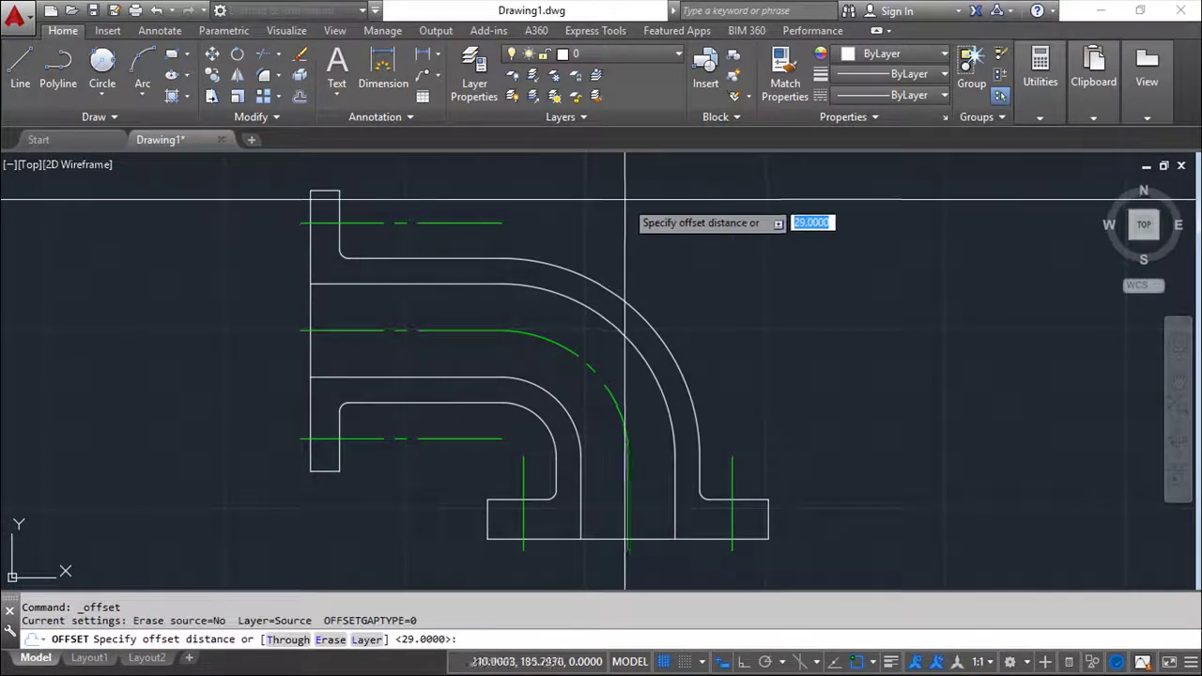
{"action": "type", "text": "5"}
{"action": "key", "text": "Return"}
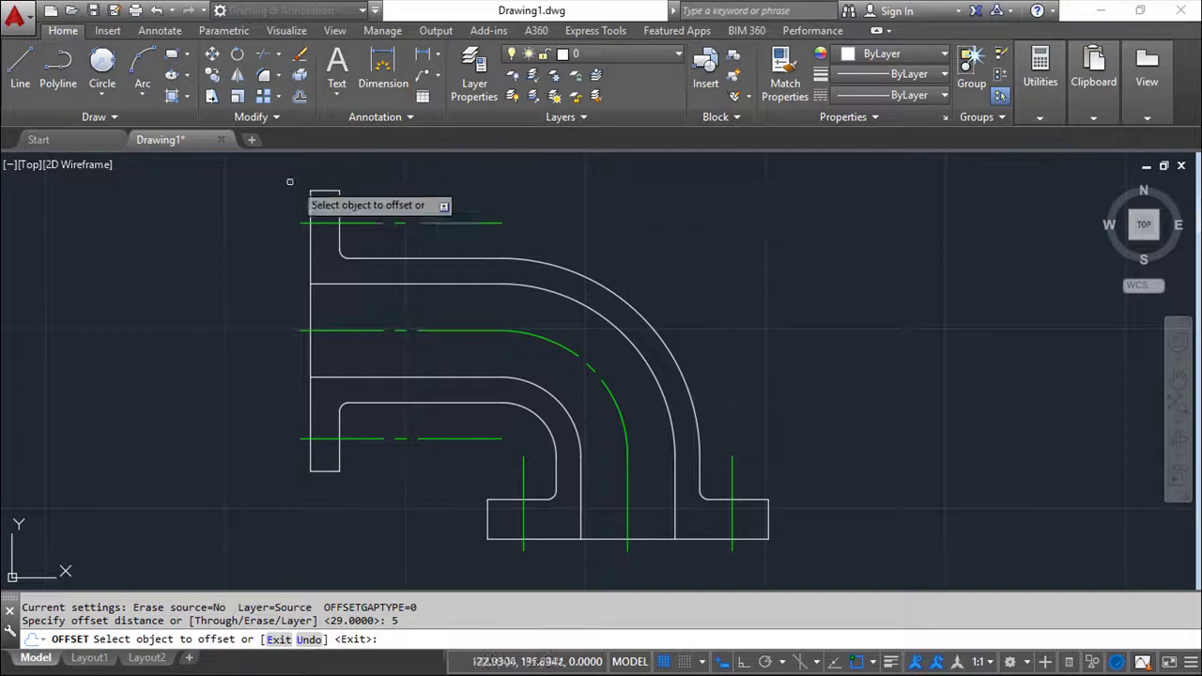
{"action": "left_click", "coordinate": [359, 222]}
{"action": "left_click", "coordinate": [357, 184]}
{"action": "left_click", "coordinate": [355, 222]}
{"action": "left_click", "coordinate": [358, 256]}
{"action": "left_click", "coordinate": [356, 436]}
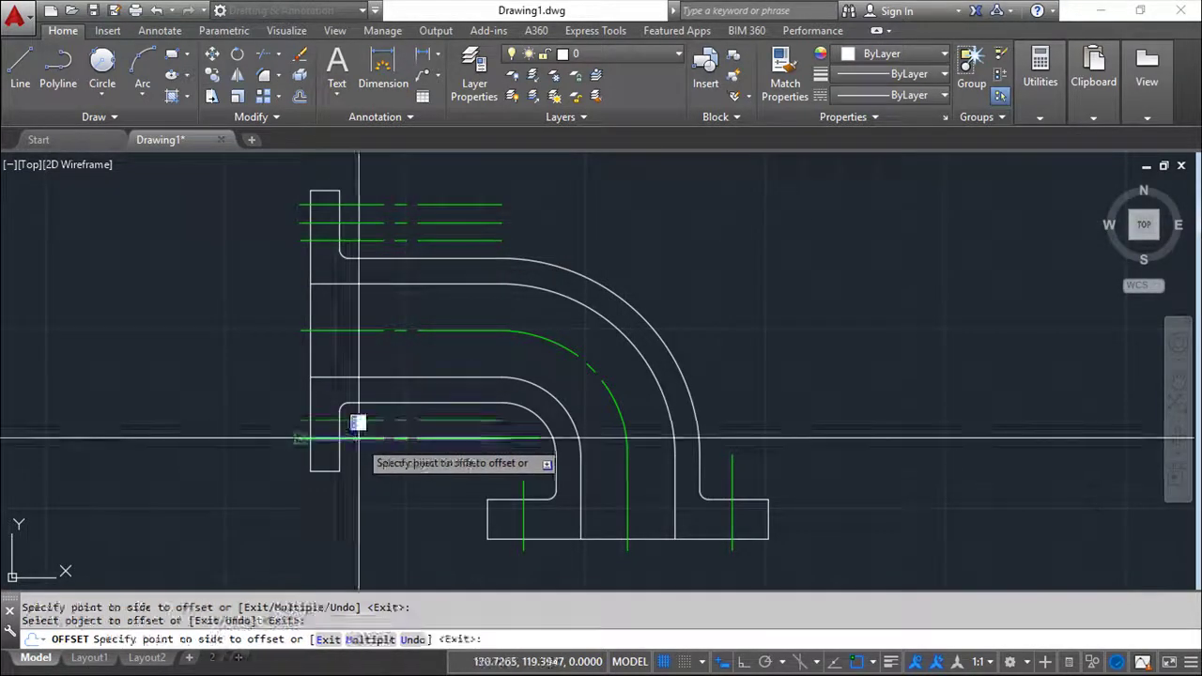
{"action": "left_click", "coordinate": [354, 422]}
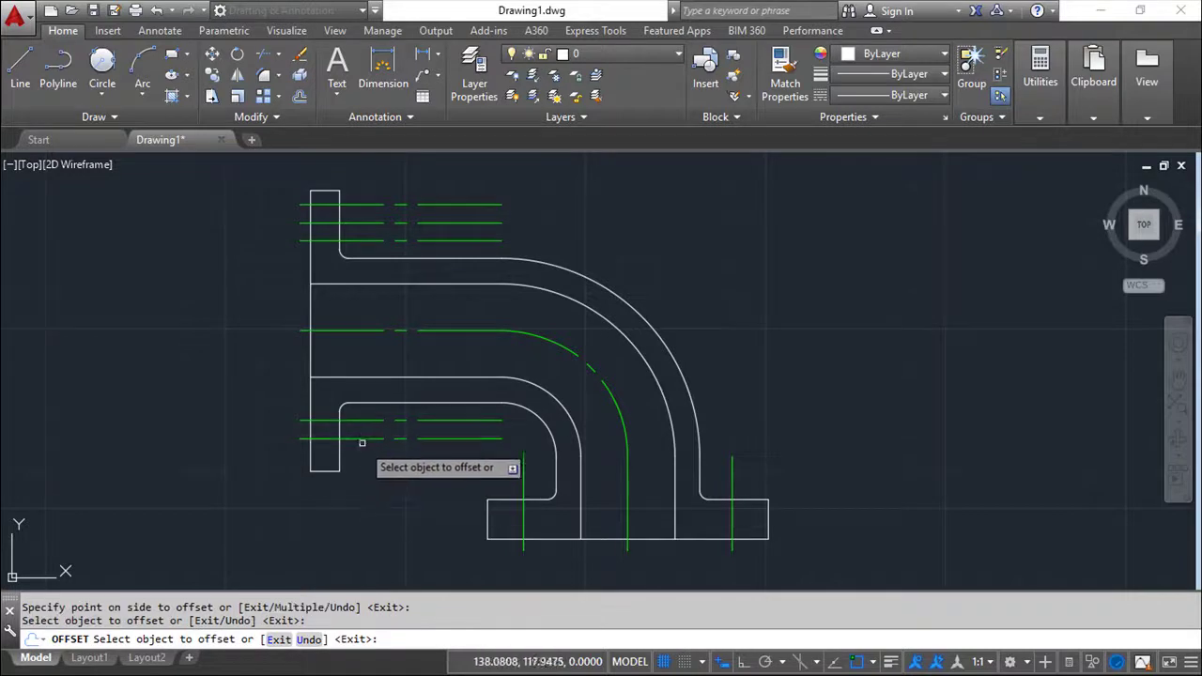
{"action": "left_click", "coordinate": [357, 437]}
{"action": "left_click", "coordinate": [478, 479]}
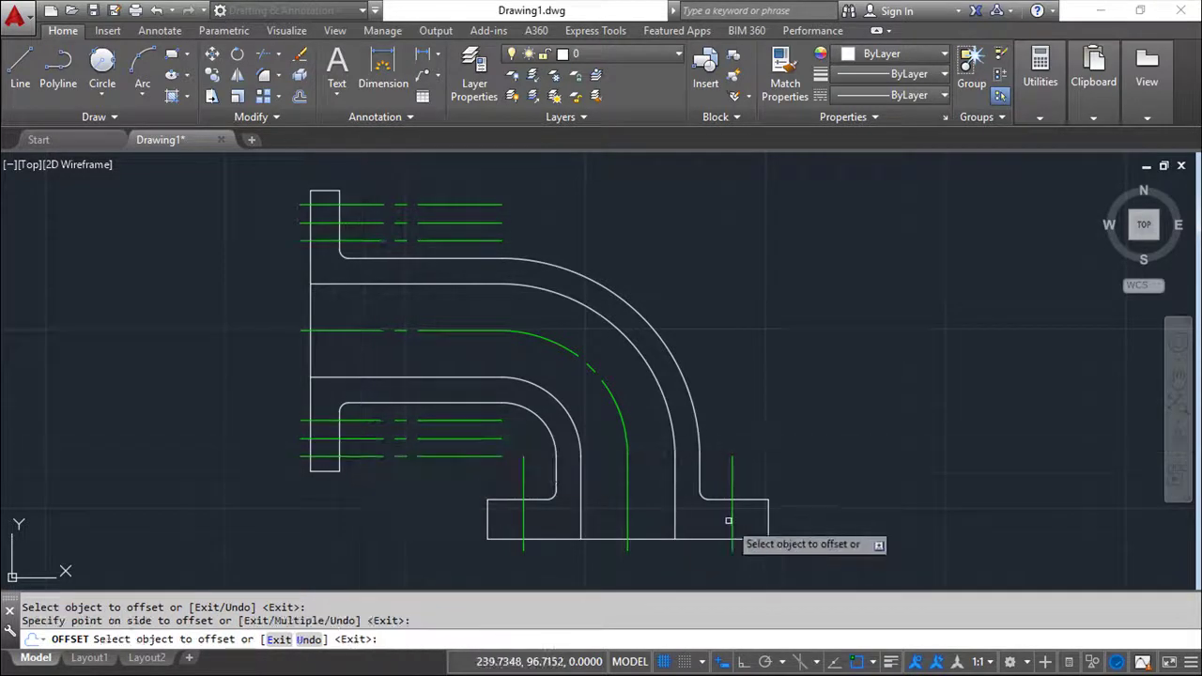
Step: Flank the right and left bolt-hole centrelines with parallel lines 5 away on each side
{"action": "left_click", "coordinate": [733, 531]}
{"action": "left_click", "coordinate": [728, 522]}
{"action": "left_click", "coordinate": [732, 524]}
{"action": "left_click", "coordinate": [737, 512]}
{"action": "left_click", "coordinate": [523, 525]}
{"action": "left_click", "coordinate": [544, 521]}
{"action": "left_click", "coordinate": [522, 527]}
{"action": "left_click", "coordinate": [510, 507]}
{"action": "key", "text": "Escape"}
{"action": "key", "text": "Escape"}
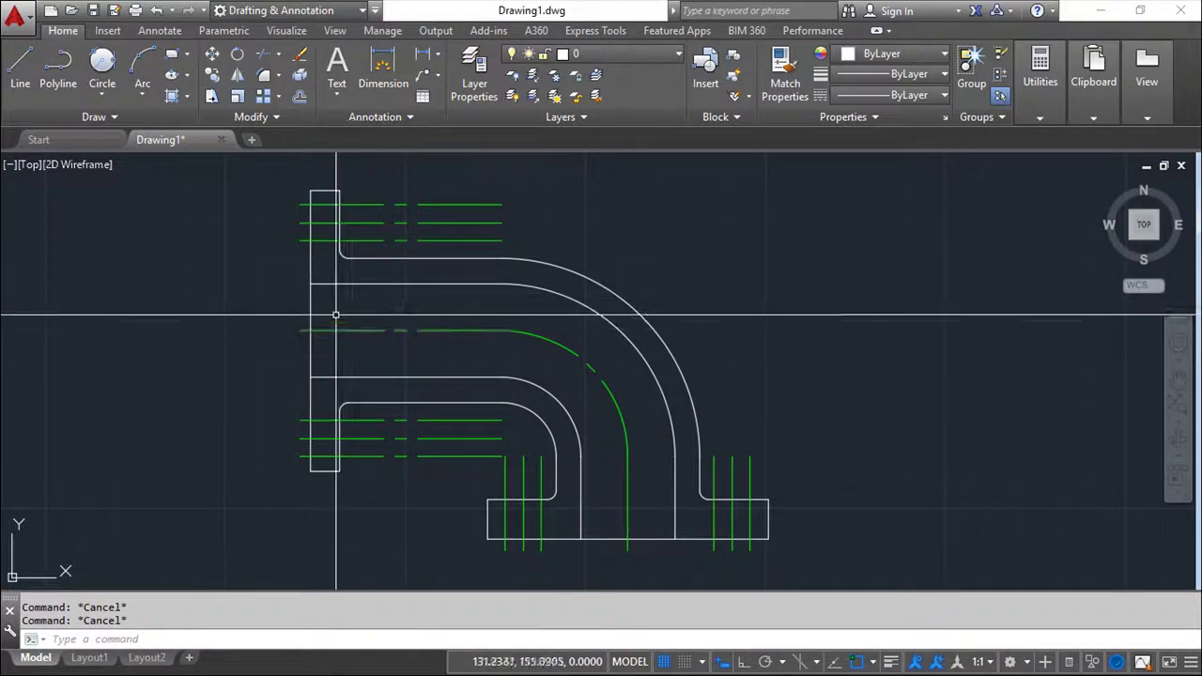
Step: Trim the four hole lines overhanging the left flange edges, then erase the two leftover lines
{"action": "left_click", "coordinate": [263, 54]}
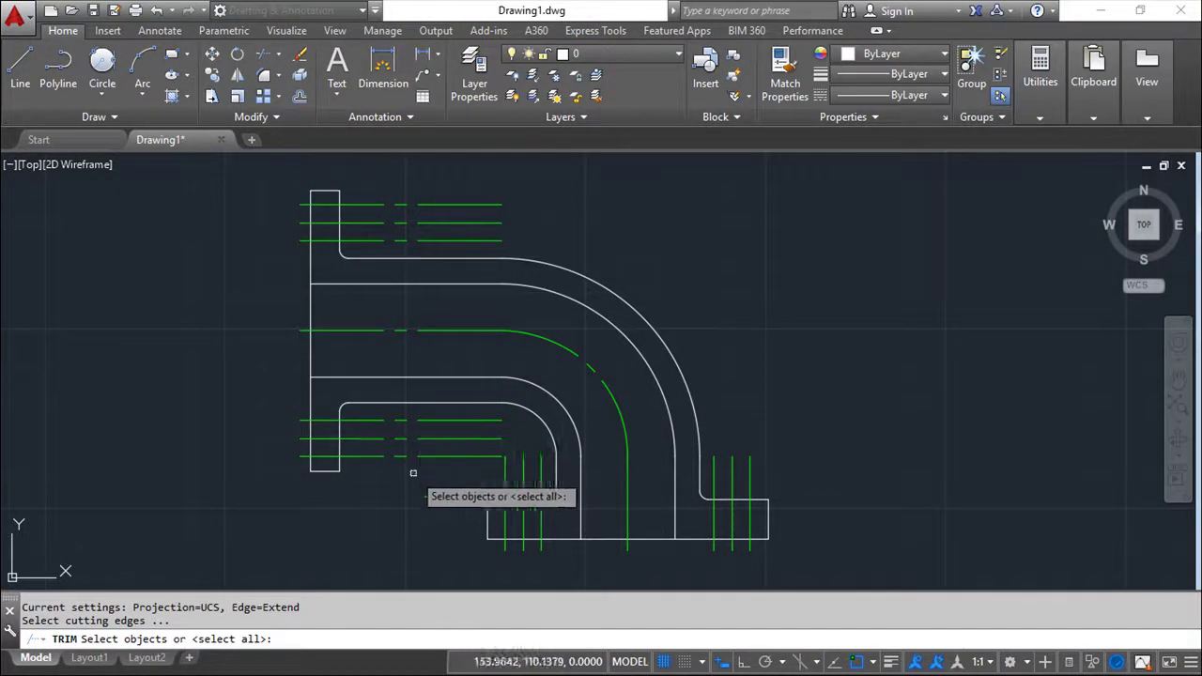
{"action": "left_click", "coordinate": [383, 495]}
{"action": "left_click", "coordinate": [252, 244]}
{"action": "key", "text": "Return"}
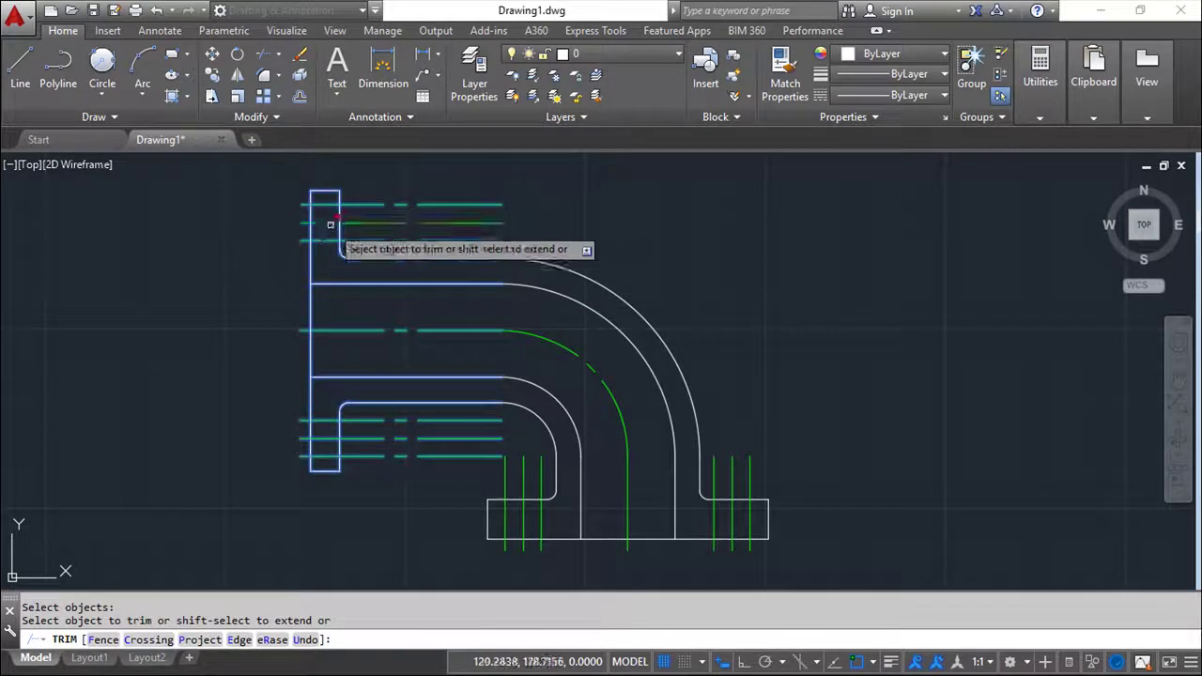
{"action": "left_click", "coordinate": [301, 205]}
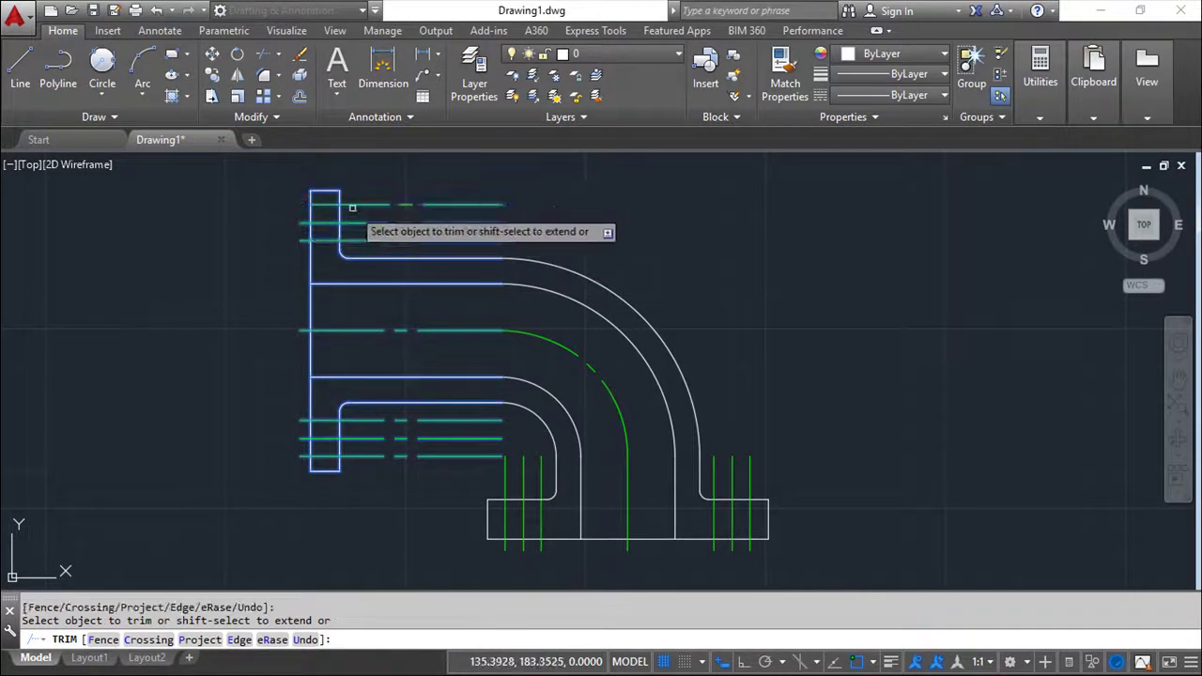
{"action": "left_click", "coordinate": [350, 205]}
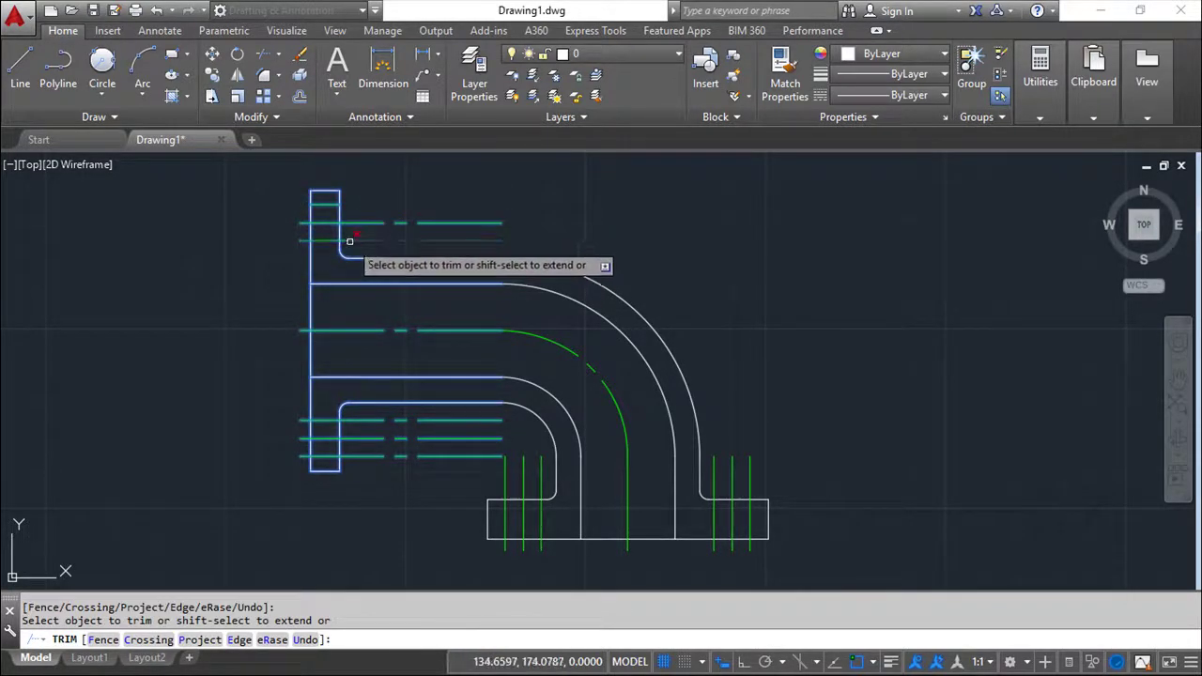
{"action": "left_click", "coordinate": [303, 239]}
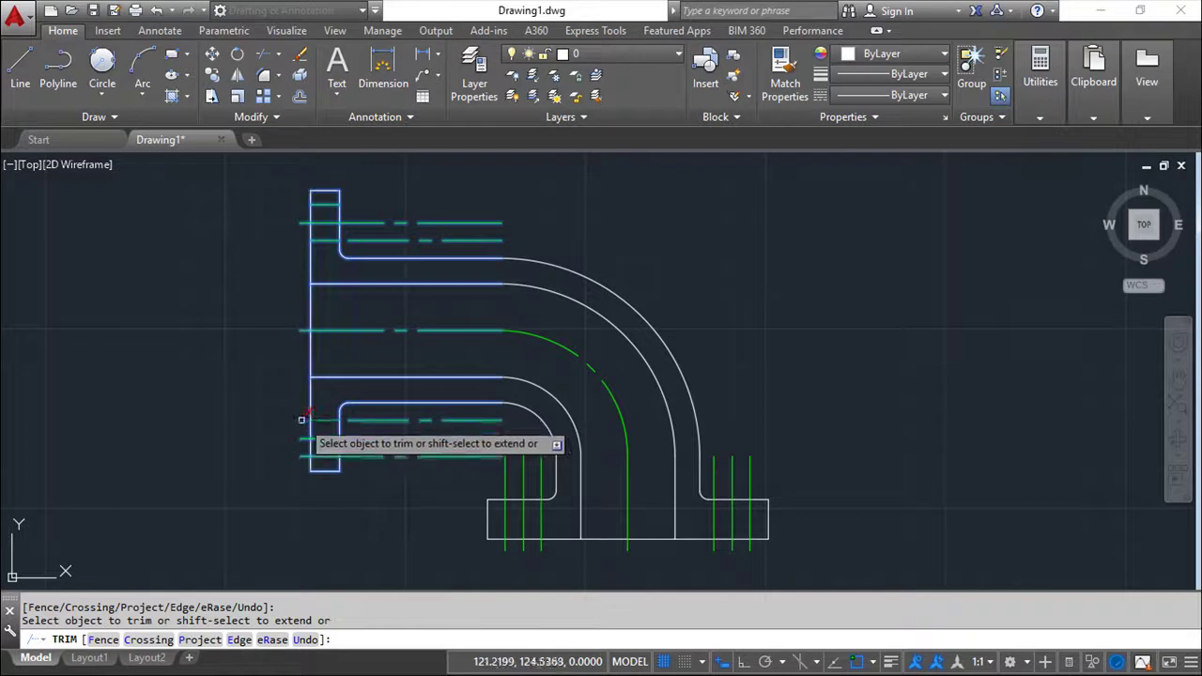
{"action": "left_click", "coordinate": [348, 455]}
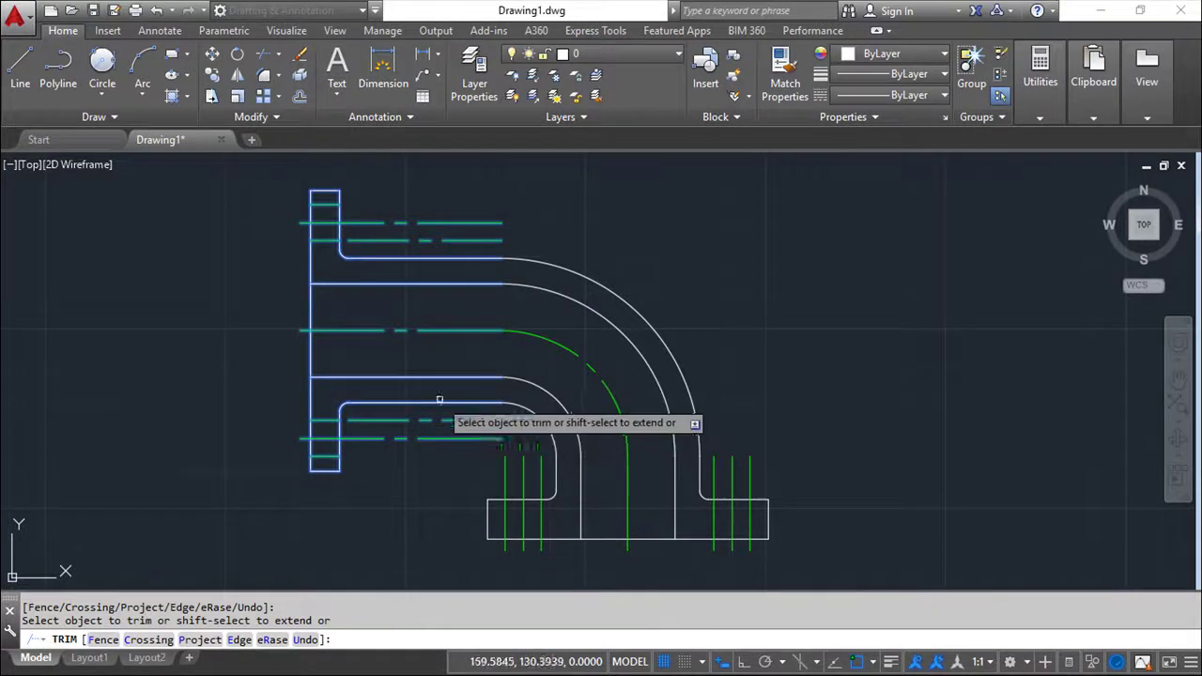
{"action": "key", "text": "Escape"}
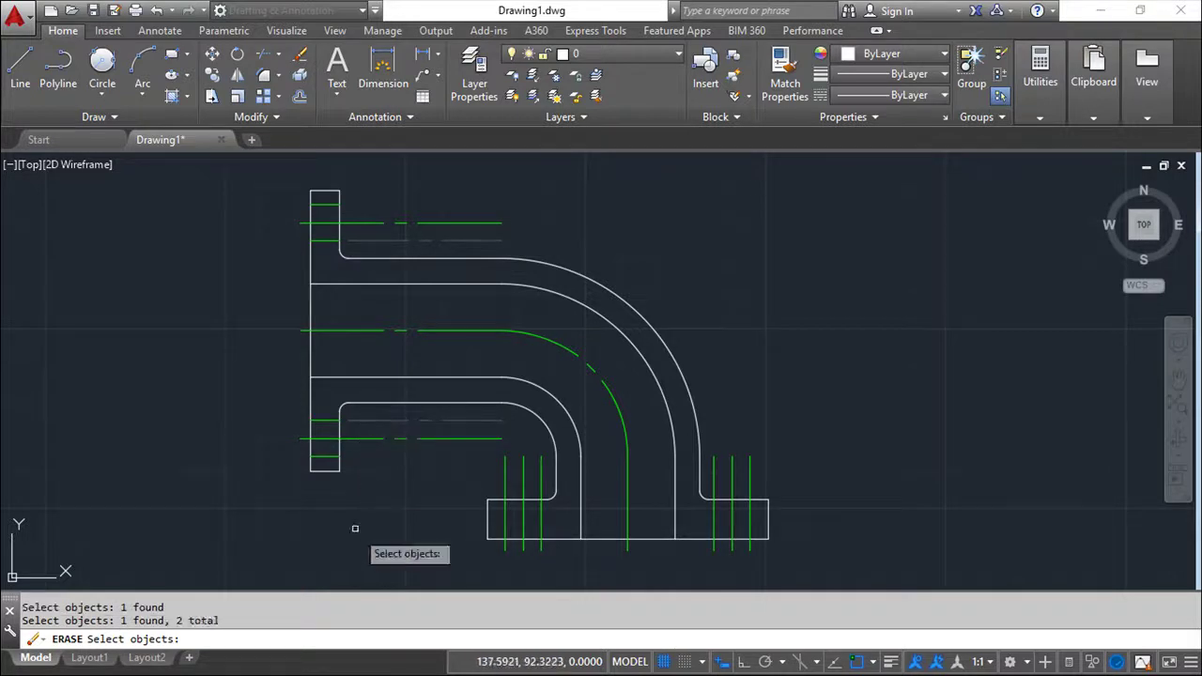
{"action": "key", "text": "Return"}
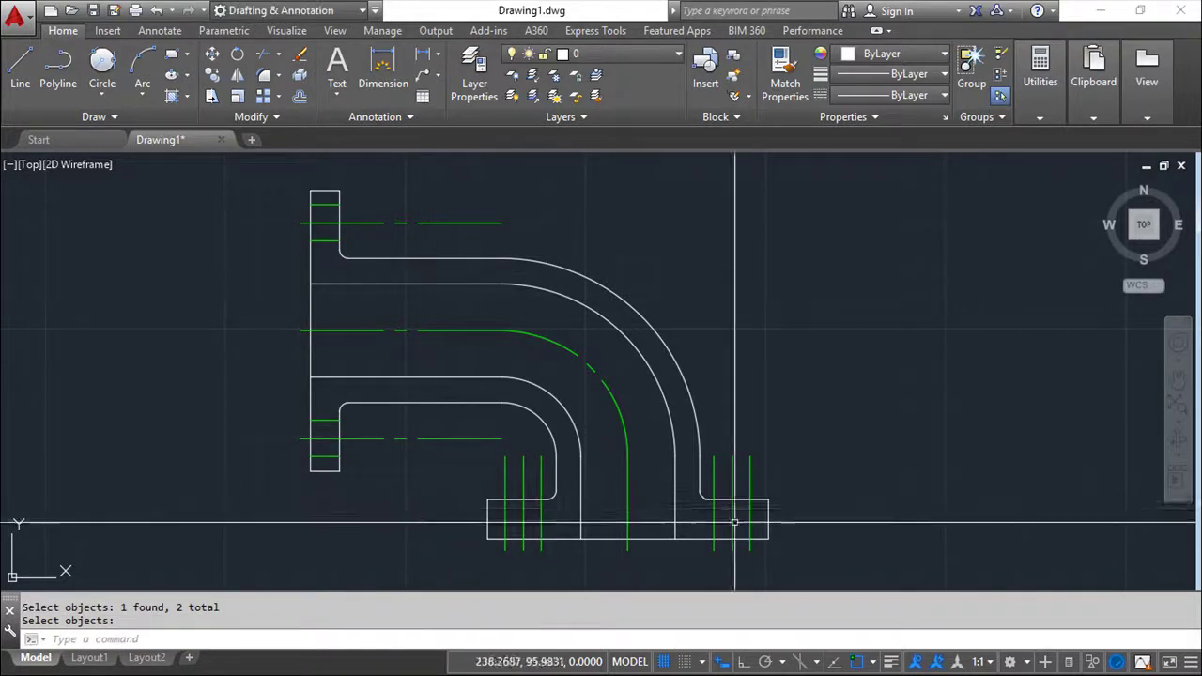
{"action": "middle_click_drag", "start_coordinate": [422, 510], "coordinate": [383, 410]}
Step: Trim the hole-line stubs above, below and outside the lower flange against its edges
{"action": "key", "text": "Escape"}
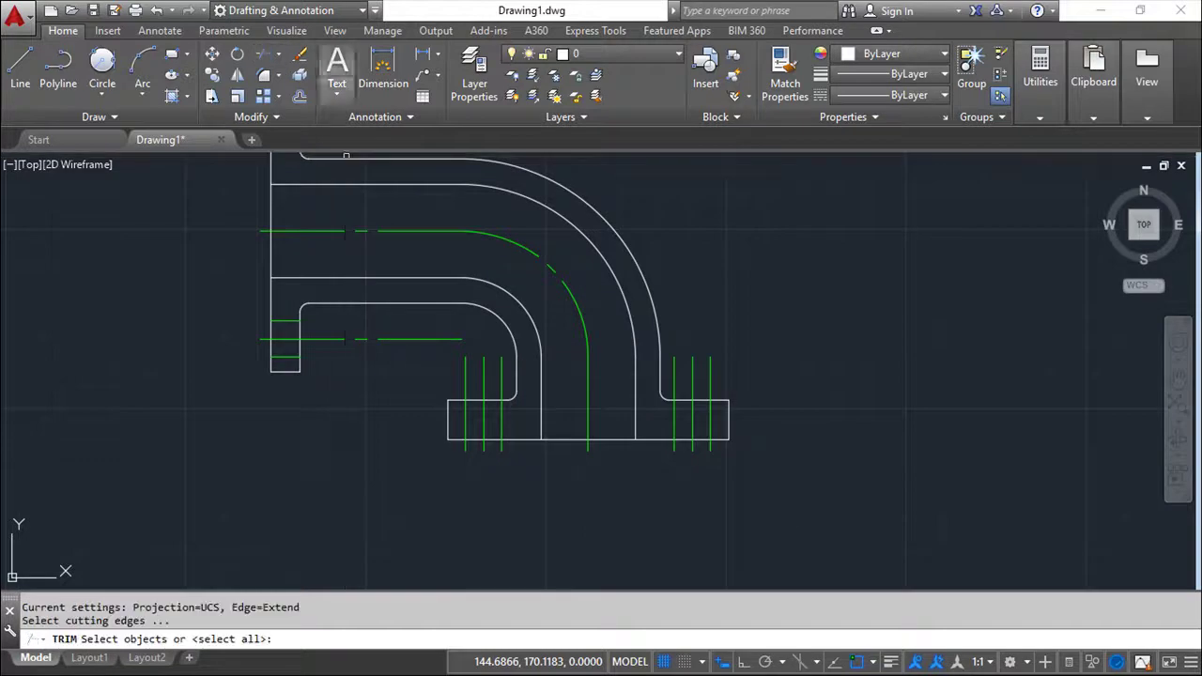
{"action": "left_click", "coordinate": [791, 480]}
{"action": "left_click", "coordinate": [445, 400]}
{"action": "key", "text": "Return"}
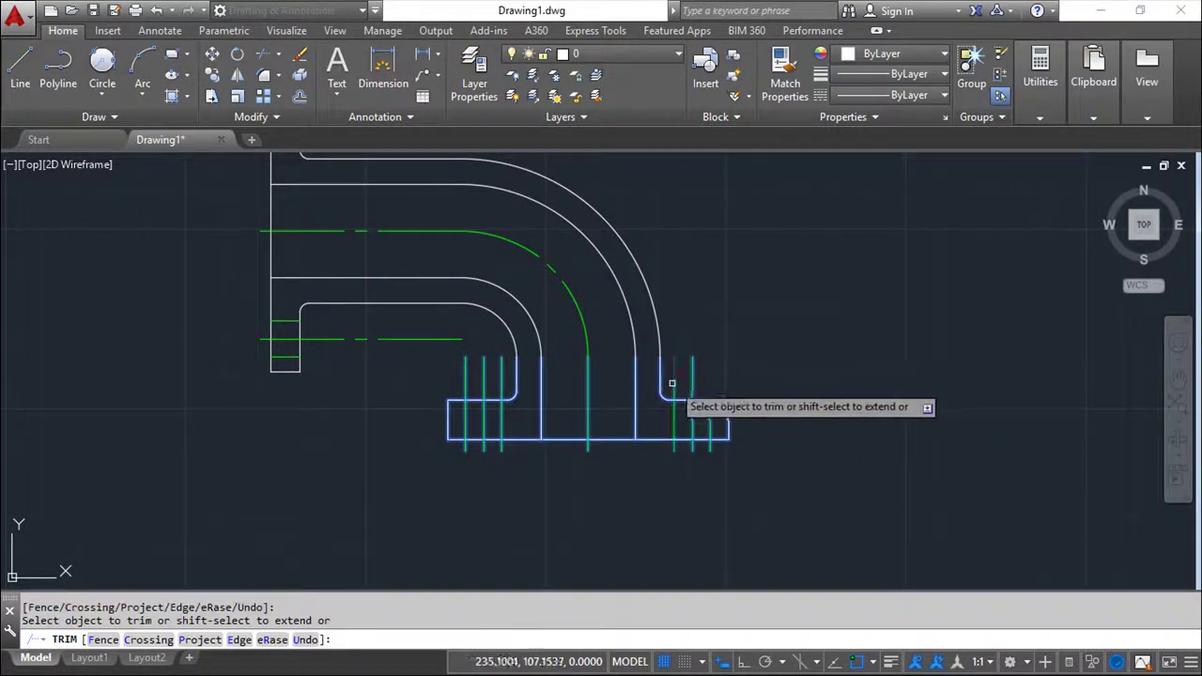
{"action": "left_click", "coordinate": [675, 392]}
{"action": "left_click", "coordinate": [674, 446]}
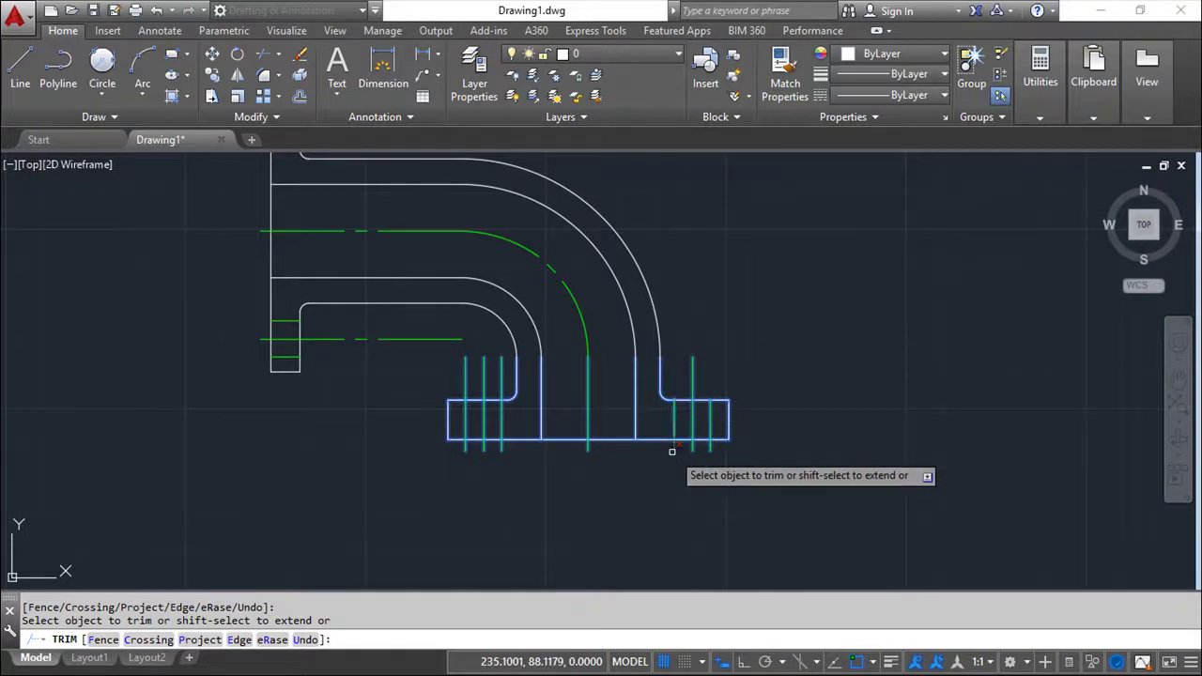
{"action": "left_click", "coordinate": [715, 437]}
{"action": "left_click", "coordinate": [710, 452]}
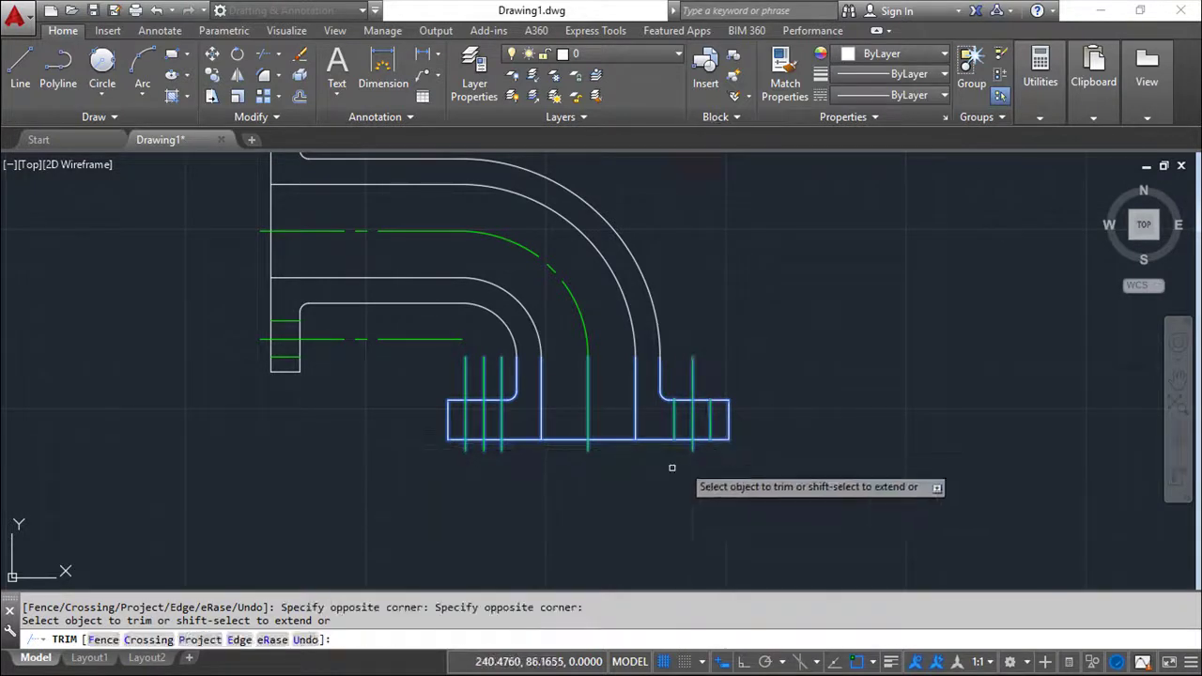
{"action": "left_click", "coordinate": [501, 447]}
{"action": "left_click", "coordinate": [465, 447]}
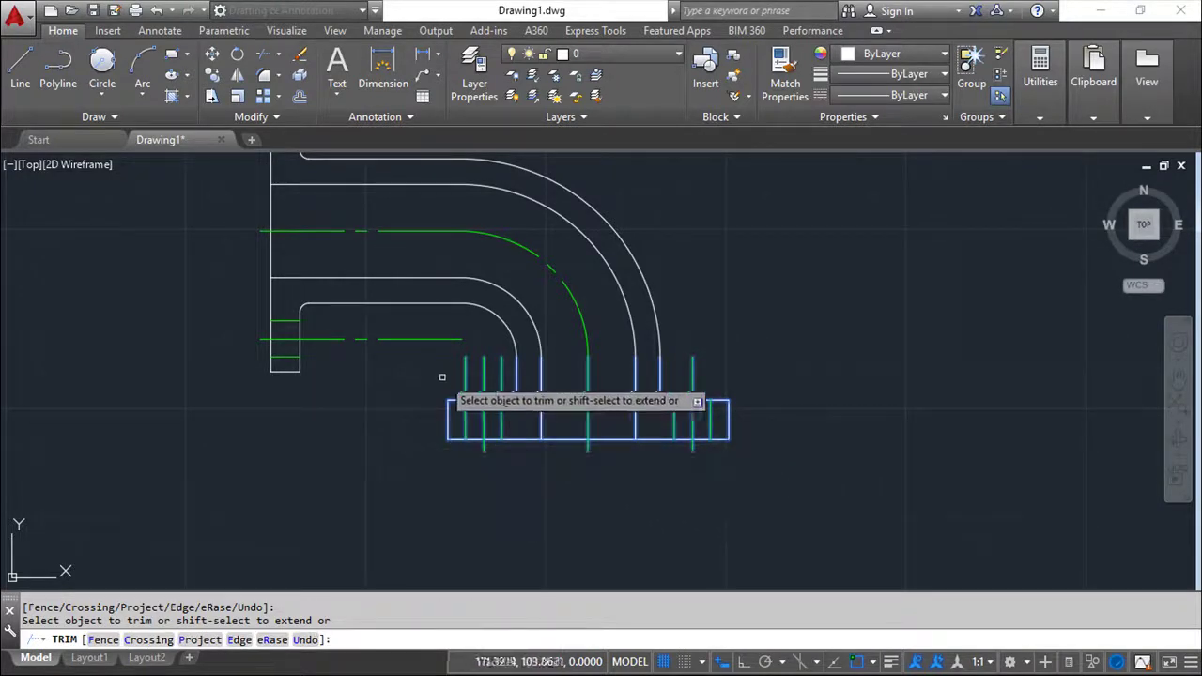
{"action": "left_click", "coordinate": [500, 380]}
{"action": "left_click", "coordinate": [502, 376]}
{"action": "right_click", "coordinate": [778, 331]}
{"action": "left_click", "coordinate": [810, 347]}
{"action": "key", "text": "Escape"}
{"action": "key", "text": "Escape"}
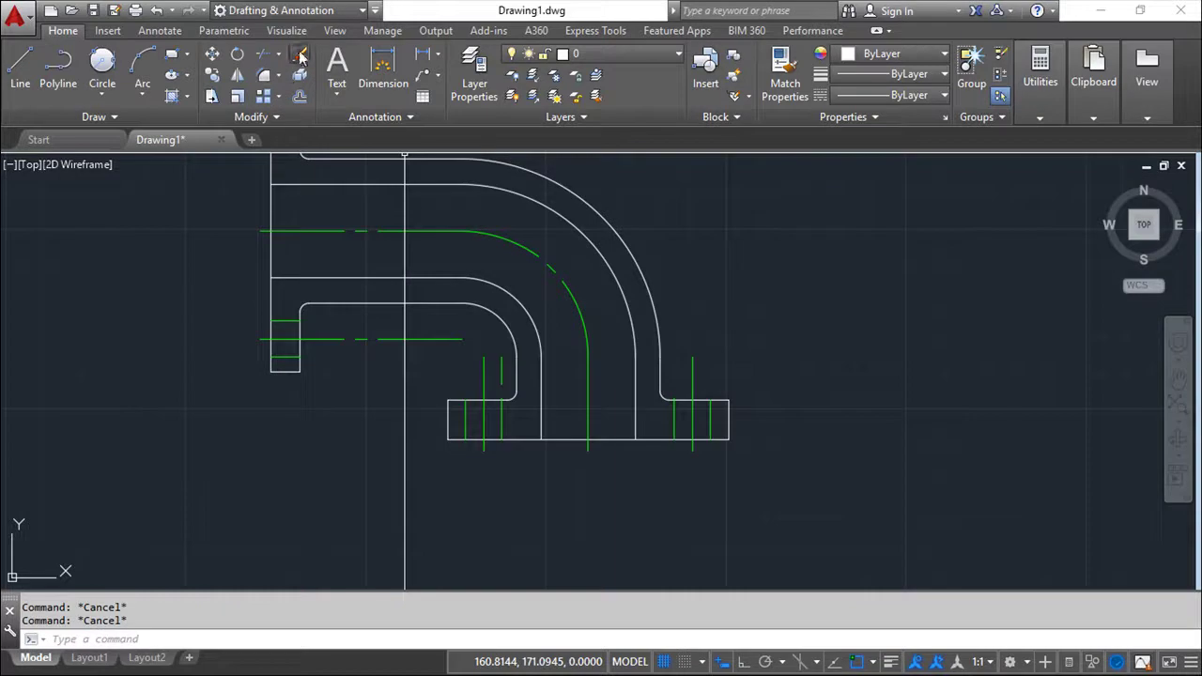
Step: Erase the selected leftover lines and bring the lower flanges into view
{"action": "key", "text": "Return"}
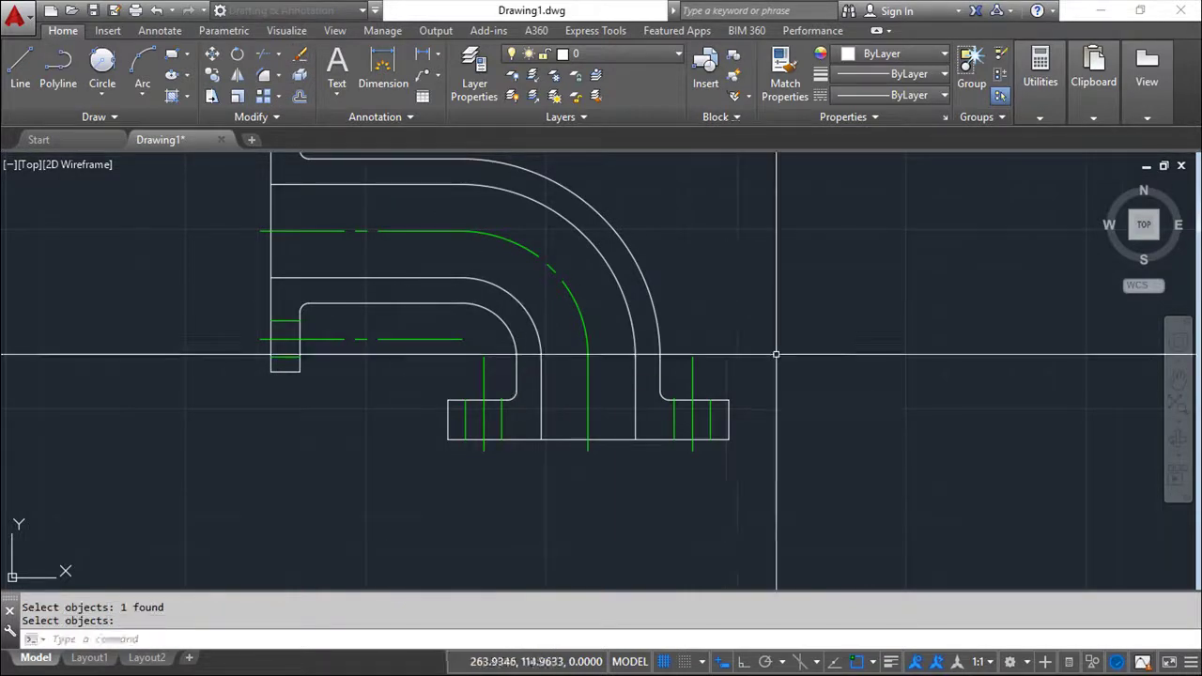
{"action": "scroll", "coordinate": [762, 360], "scroll_direction": "up", "scroll_amount": 4}
{"action": "scroll", "coordinate": [762, 360], "scroll_direction": "down", "scroll_amount": 2}
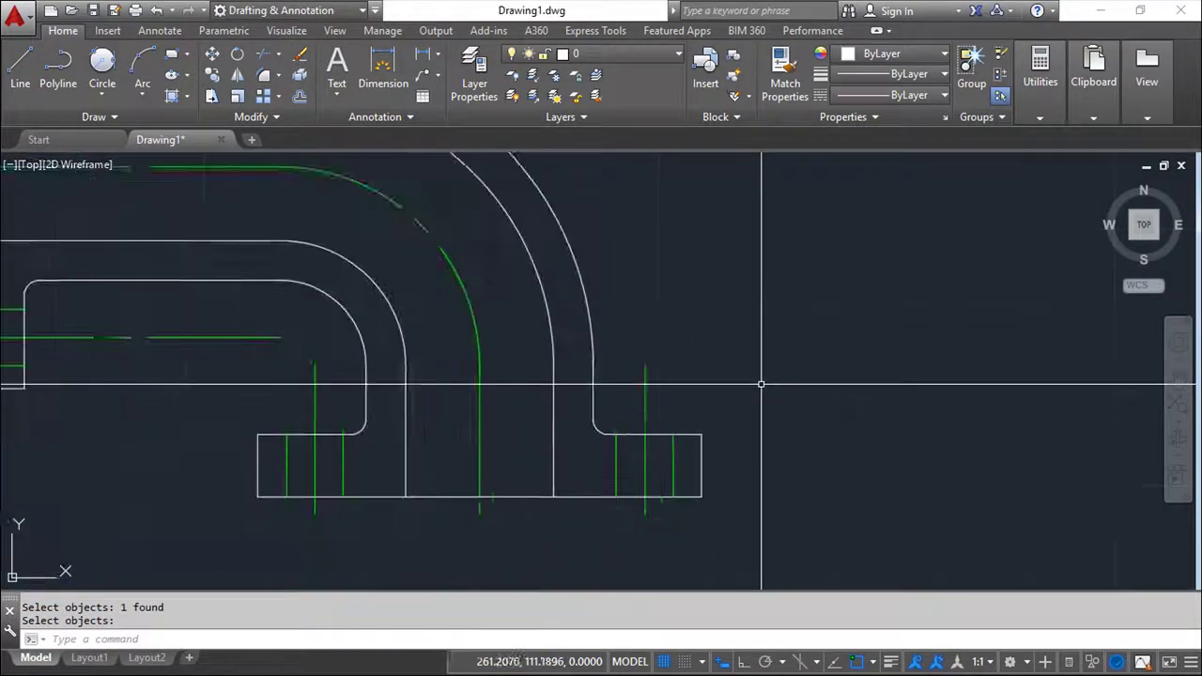
{"action": "scroll", "coordinate": [751, 370], "scroll_direction": "up", "scroll_amount": 1}
{"action": "scroll", "coordinate": [746, 351], "scroll_direction": "up", "scroll_amount": 1}
{"action": "middle_click_drag", "start_coordinate": [689, 354], "coordinate": [783, 282]}
{"action": "key", "text": "Escape"}
{"action": "key", "text": "Escape"}
Step: Trim the last green stub above the left bottom flange, using the flange edges as cutting edges
{"action": "left_click", "coordinate": [266, 56]}
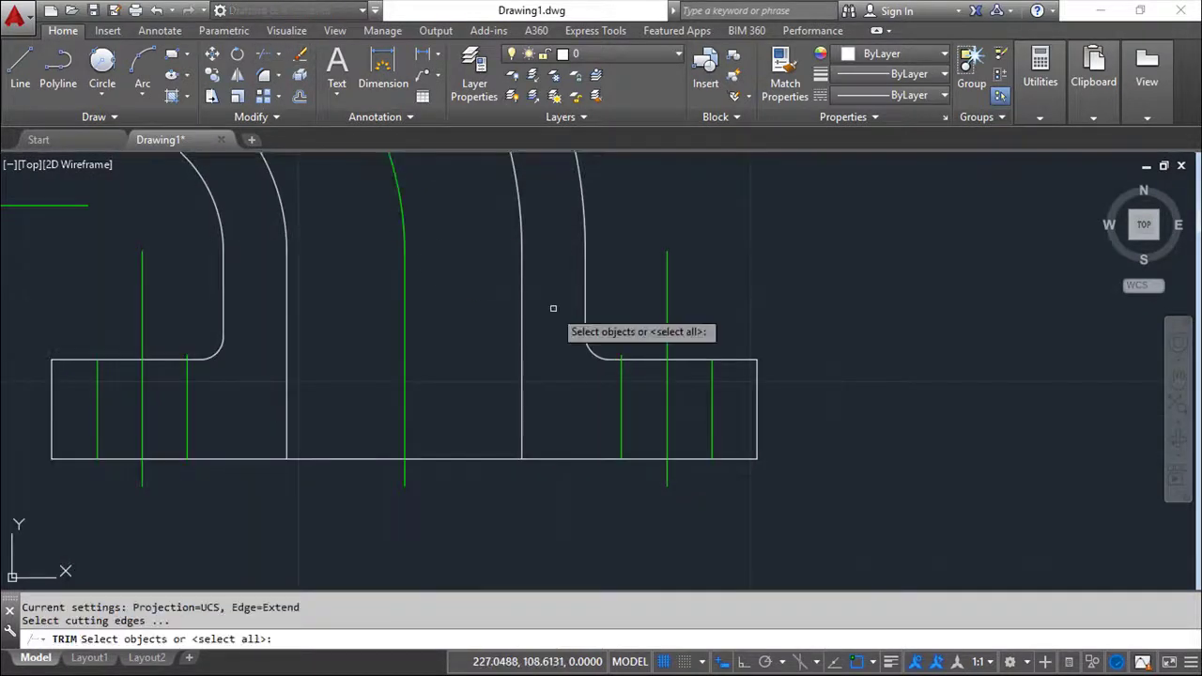
{"action": "left_click", "coordinate": [798, 489]}
{"action": "left_click", "coordinate": [90, 291]}
{"action": "key", "text": "Return"}
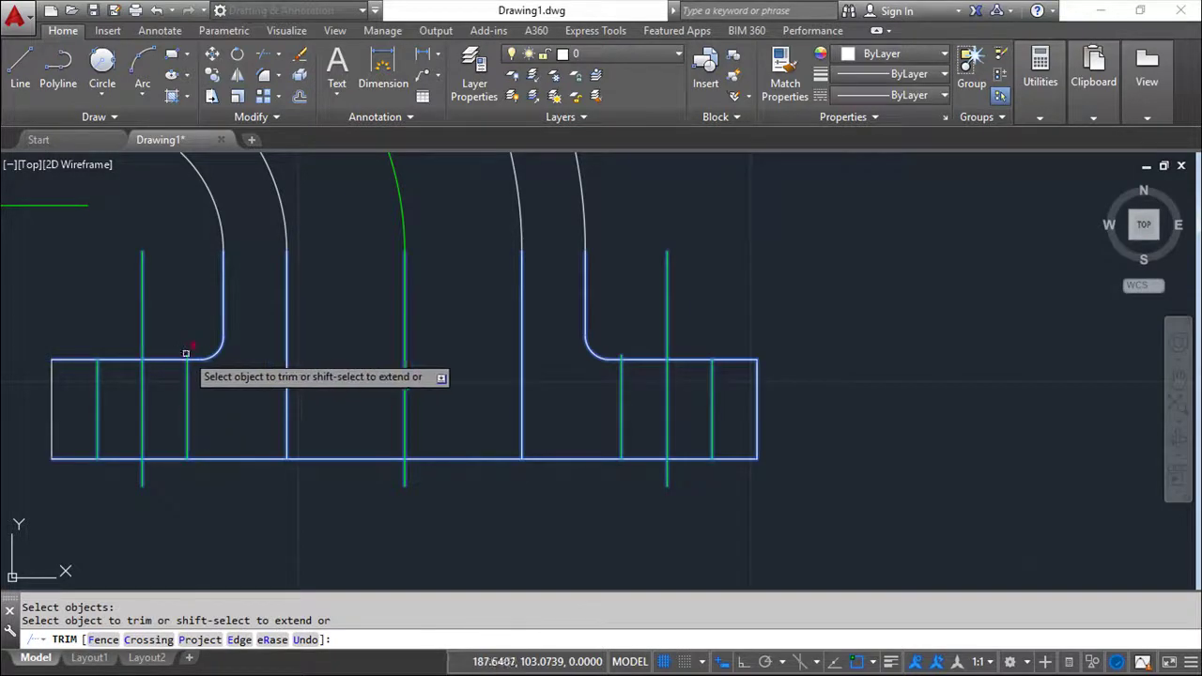
{"action": "left_click", "coordinate": [186, 353]}
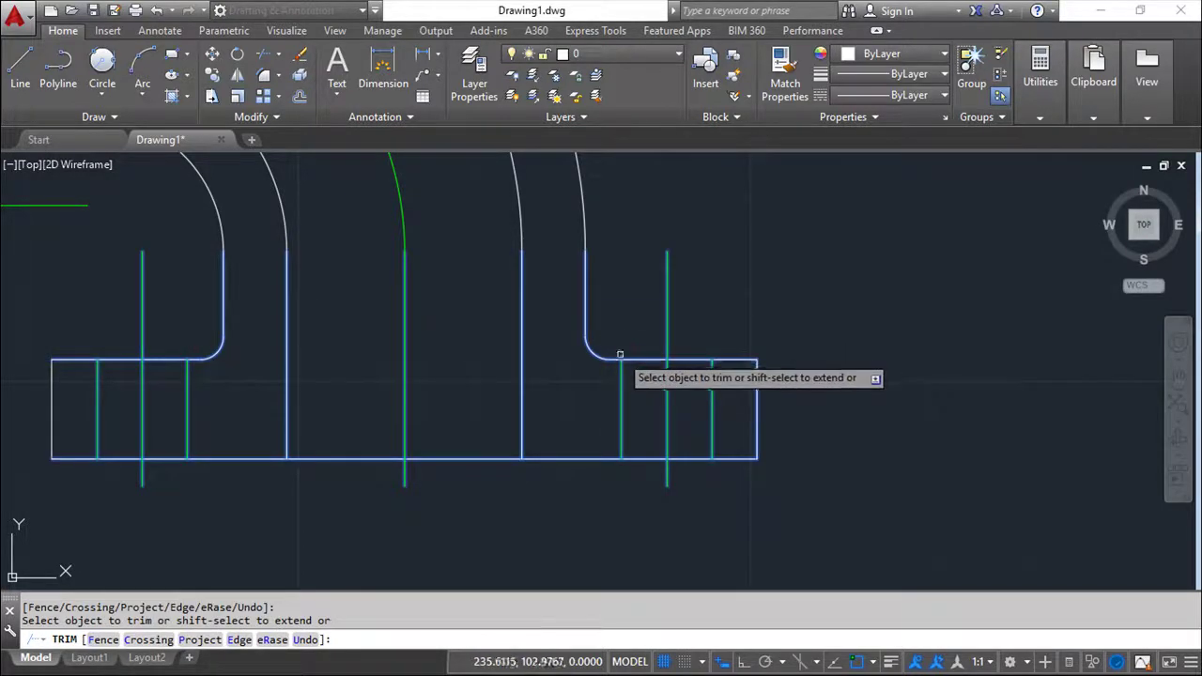
{"action": "scroll", "coordinate": [835, 360], "scroll_direction": "down", "scroll_amount": 3}
{"action": "key", "text": "Escape"}
{"action": "key", "text": "Escape"}
{"action": "mouse_move", "coordinate": [269, 303]}
{"action": "middle_mouse_down"}
{"action": "mouse_move", "coordinate": [511, 430]}
{"action": "mouse_move", "coordinate": [356, 325]}
{"action": "middle_mouse_up"}
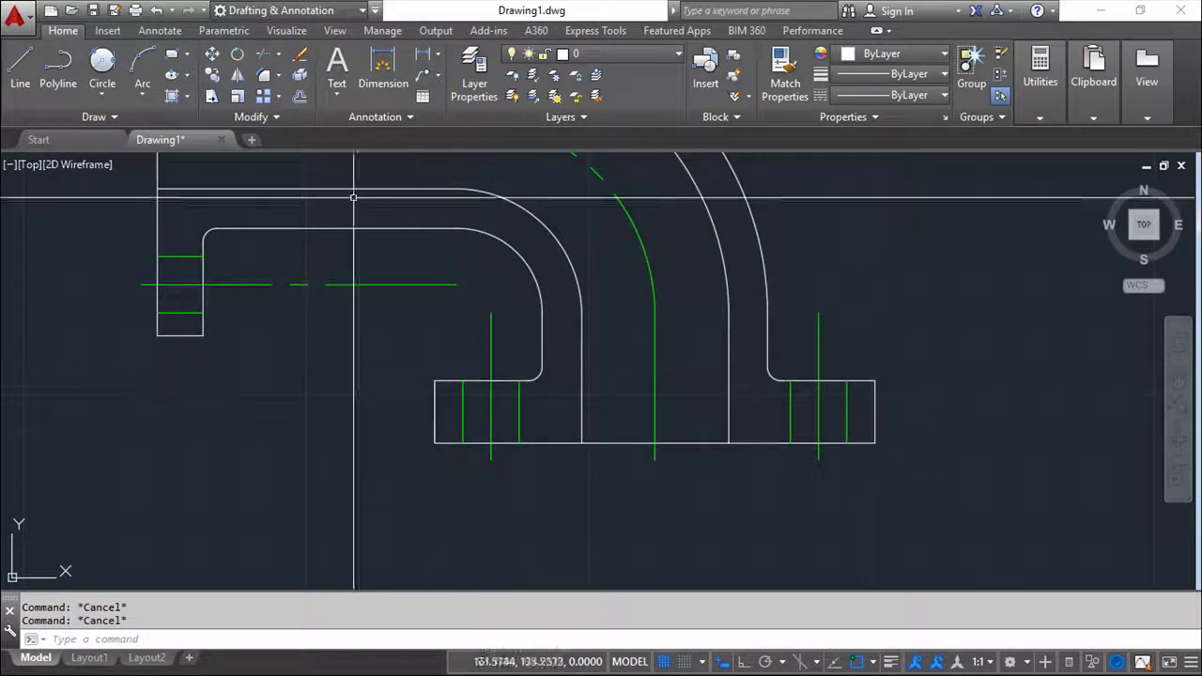
Step: In Properties, select the bolt-hole side lines in the right and left flanges
{"action": "left_click", "coordinate": [946, 118]}
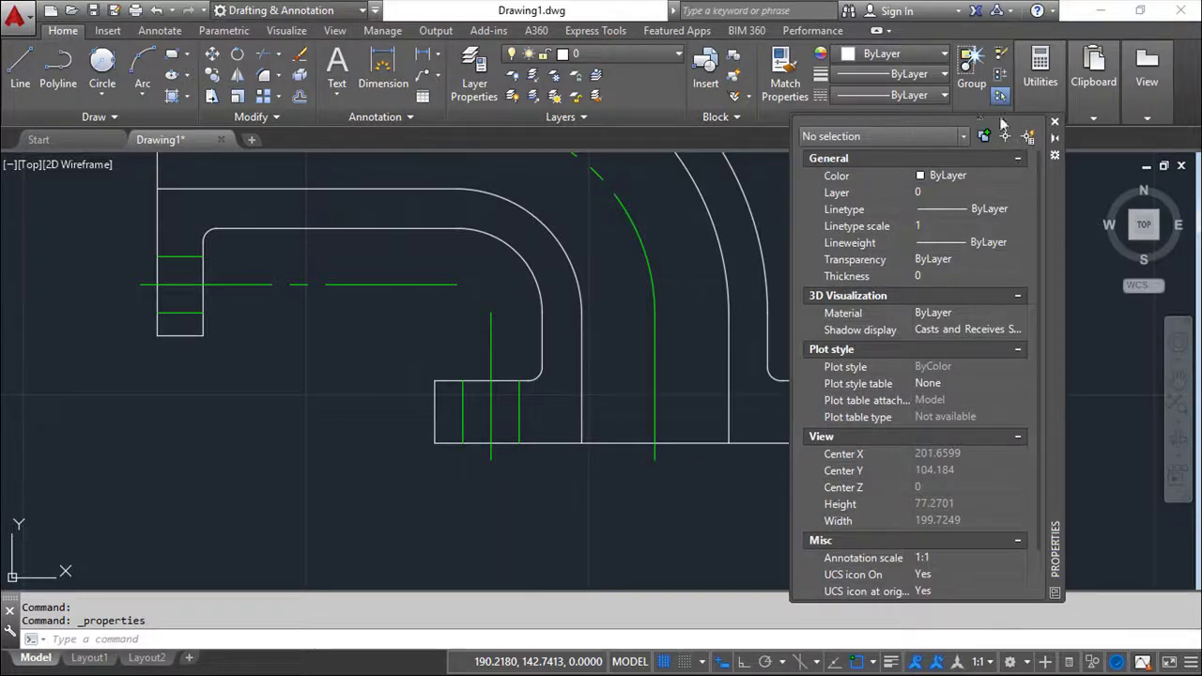
{"action": "left_click_drag", "start_coordinate": [1053, 291], "coordinate": [1154, 271]}
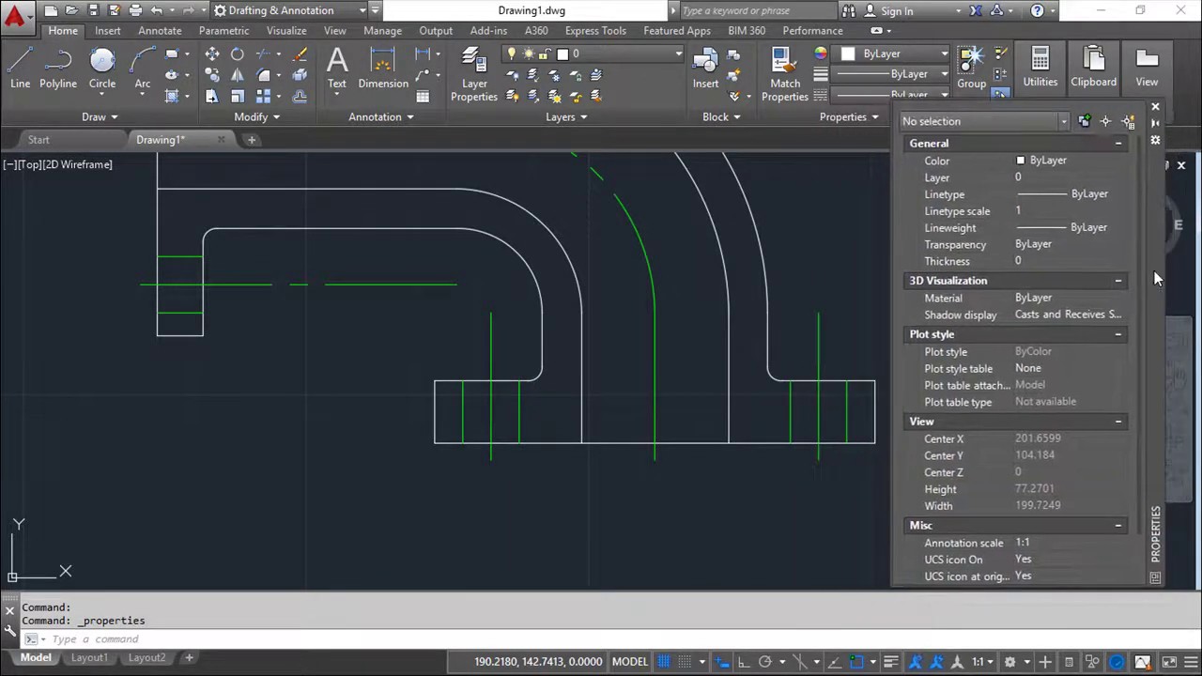
{"action": "left_click", "coordinate": [848, 401]}
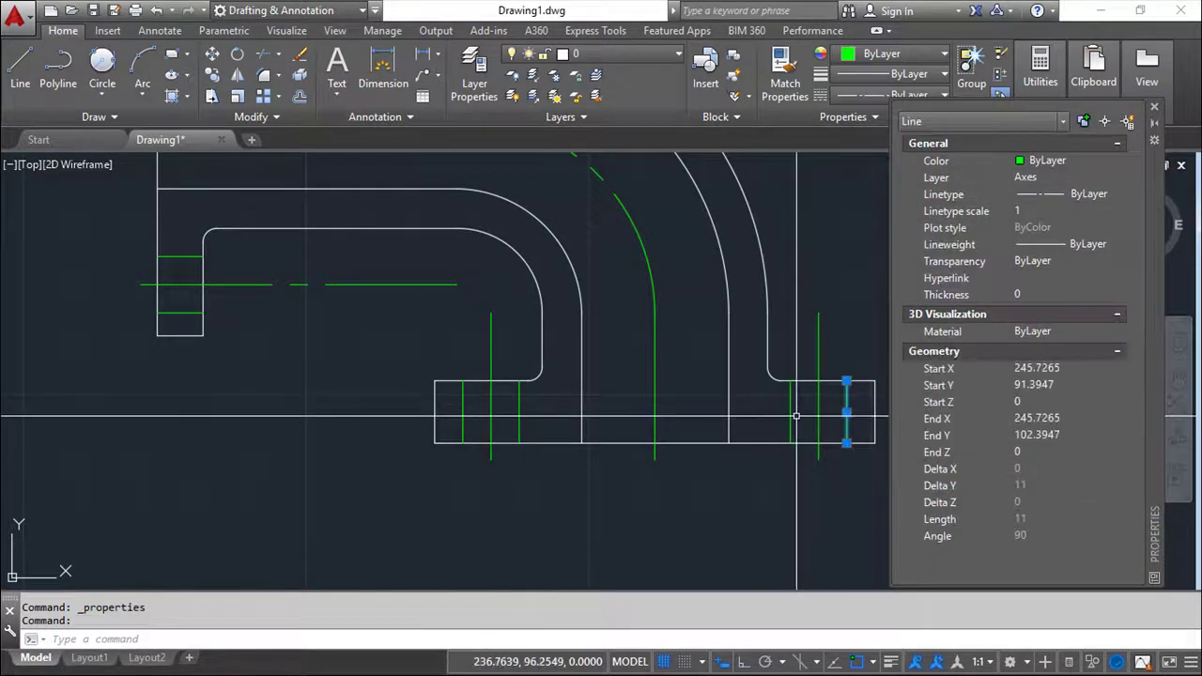
{"action": "left_click", "coordinate": [790, 413]}
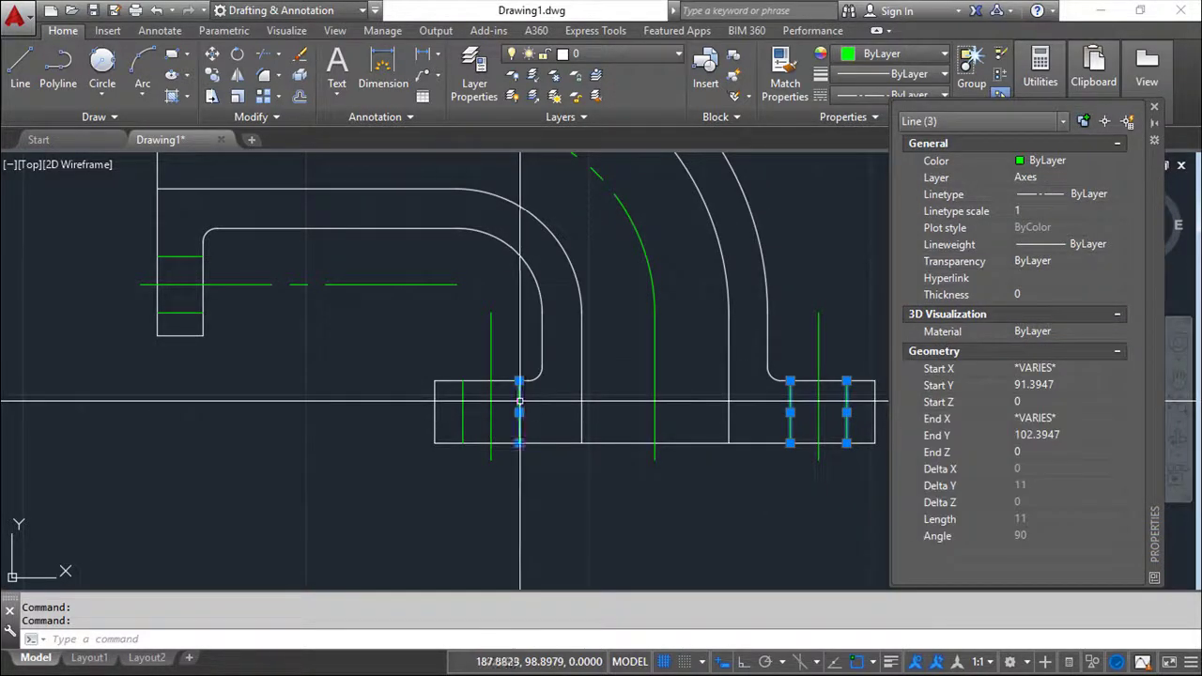
{"action": "left_click", "coordinate": [463, 406]}
{"action": "scroll", "coordinate": [317, 402], "scroll_direction": "up", "scroll_amount": 2}
{"action": "scroll", "coordinate": [394, 569], "scroll_direction": "up", "scroll_amount": 3}
{"action": "scroll", "coordinate": [362, 567], "scroll_direction": "up", "scroll_amount": 2}
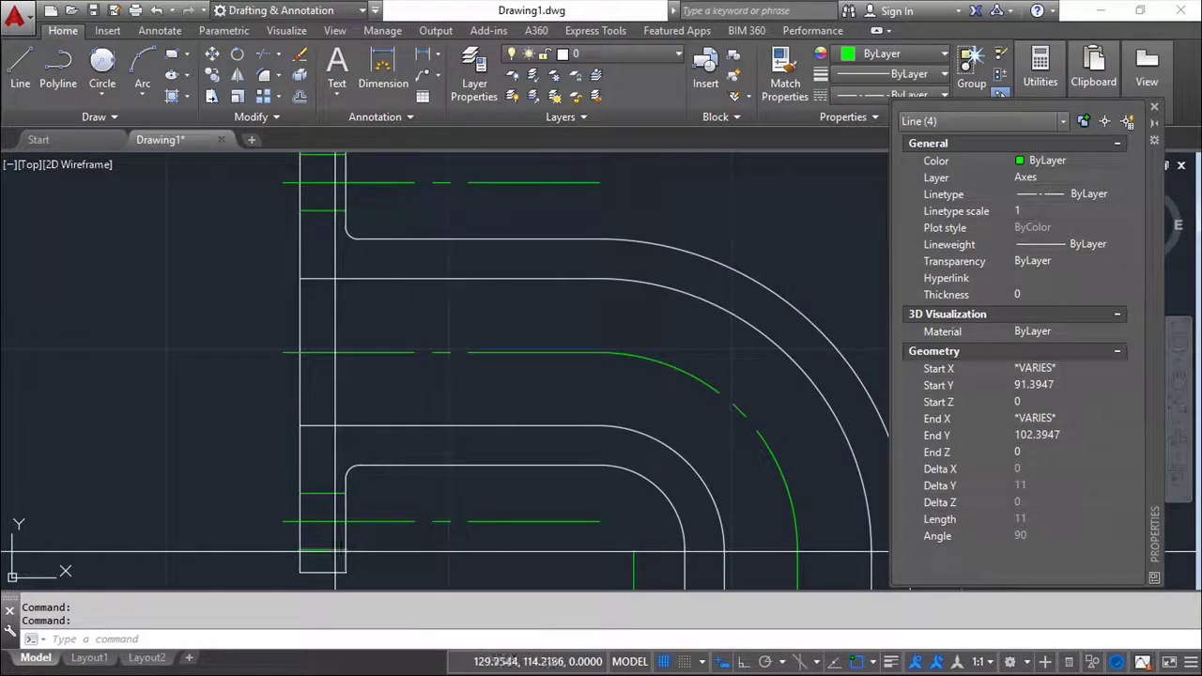
Step: Add the upper-flange hole lines to the selection and move all eight lines to layer 0
{"action": "left_click", "coordinate": [335, 551]}
{"action": "middle_click_drag", "start_coordinate": [405, 325], "coordinate": [402, 388]}
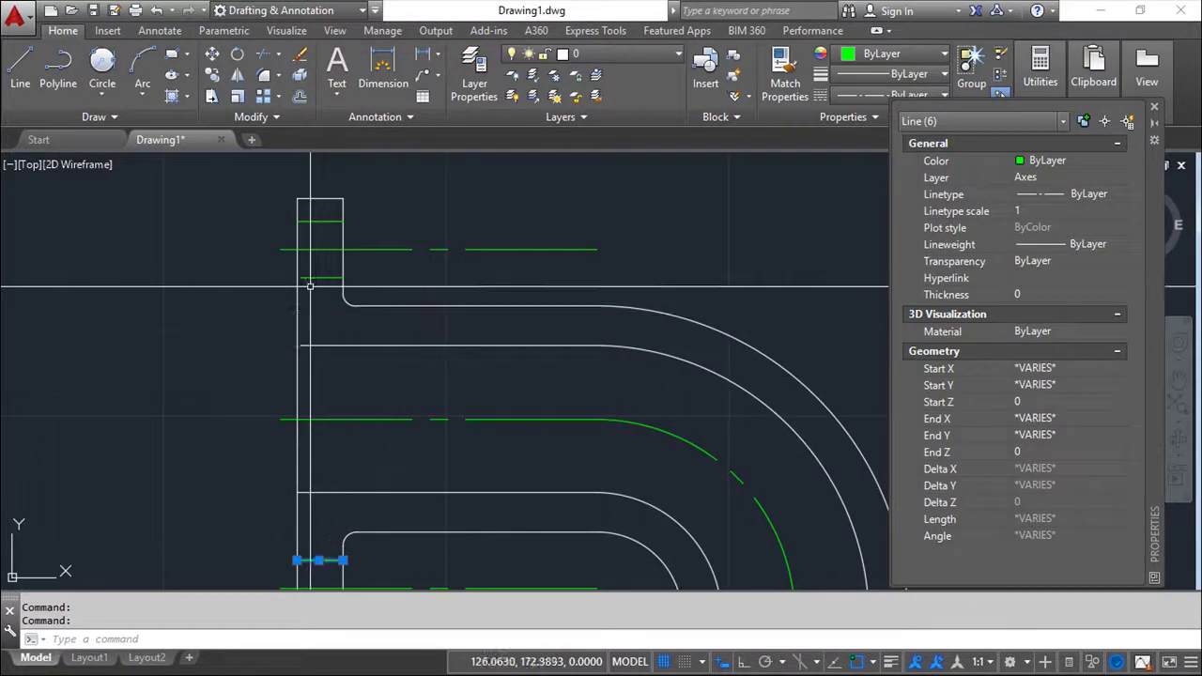
{"action": "left_click", "coordinate": [321, 278]}
{"action": "left_click", "coordinate": [324, 219]}
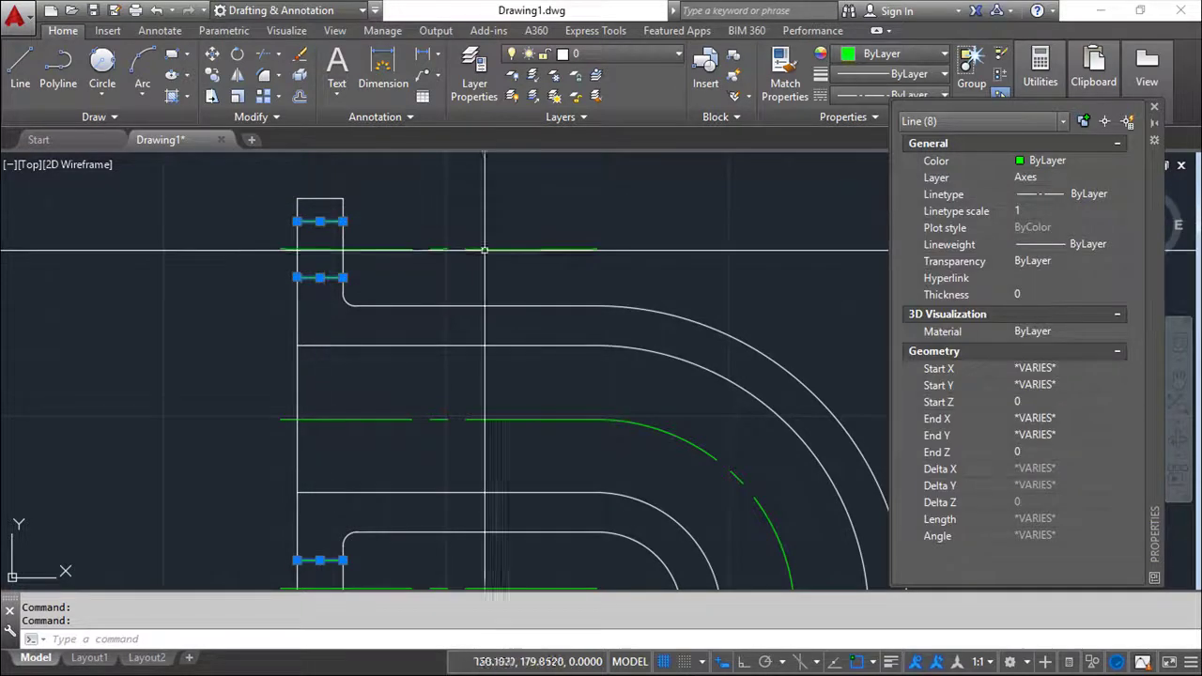
{"action": "left_click", "coordinate": [1122, 178]}
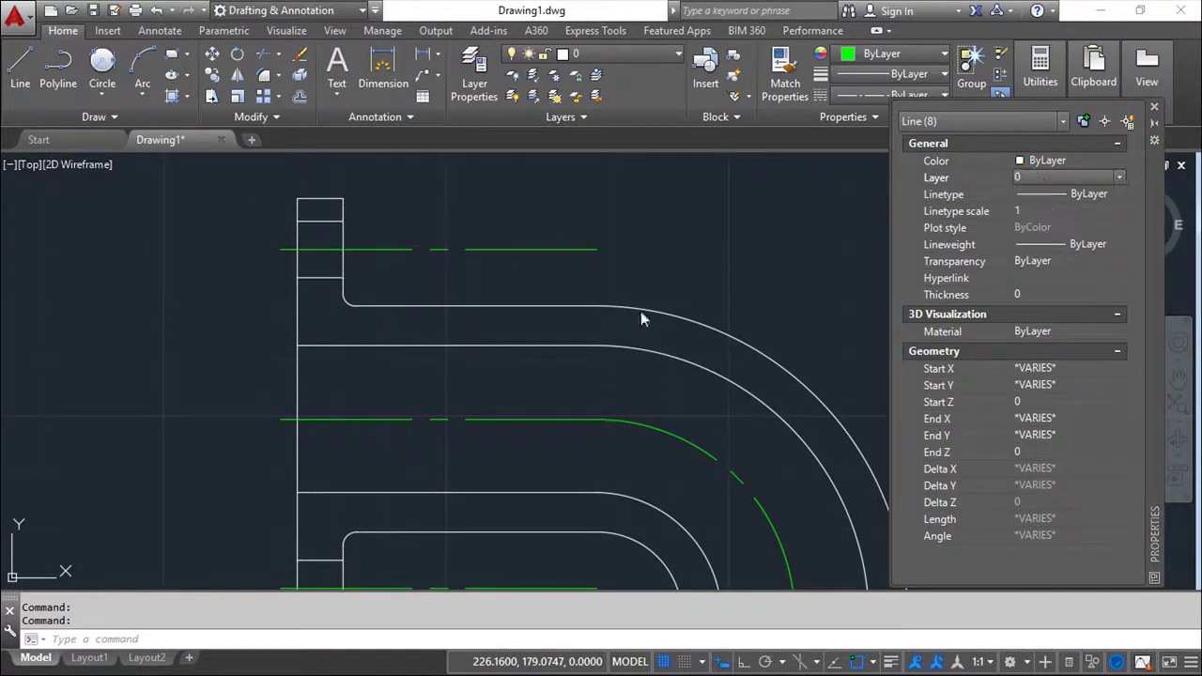
{"action": "left_click", "coordinate": [1154, 106]}
{"action": "key", "text": "Escape"}
{"action": "key", "text": "Escape"}
{"action": "mouse_move", "coordinate": [757, 297]}
{"action": "middle_mouse_down"}
{"action": "mouse_move", "coordinate": [623, 220]}
{"action": "mouse_move", "coordinate": [692, 290]}
{"action": "middle_mouse_up"}
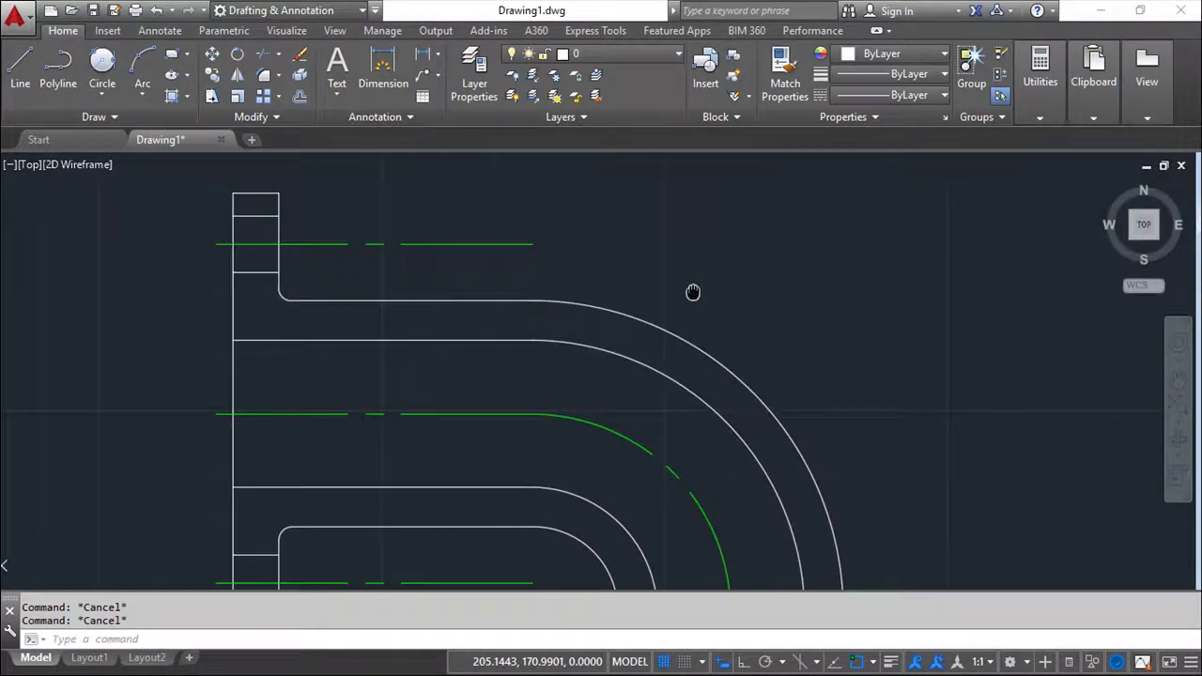
Step: Offset the upper and lower left-flange face lines 3 to the right
{"action": "left_click", "coordinate": [297, 98]}
{"action": "type", "text": "3"}
{"action": "key", "text": "Return"}
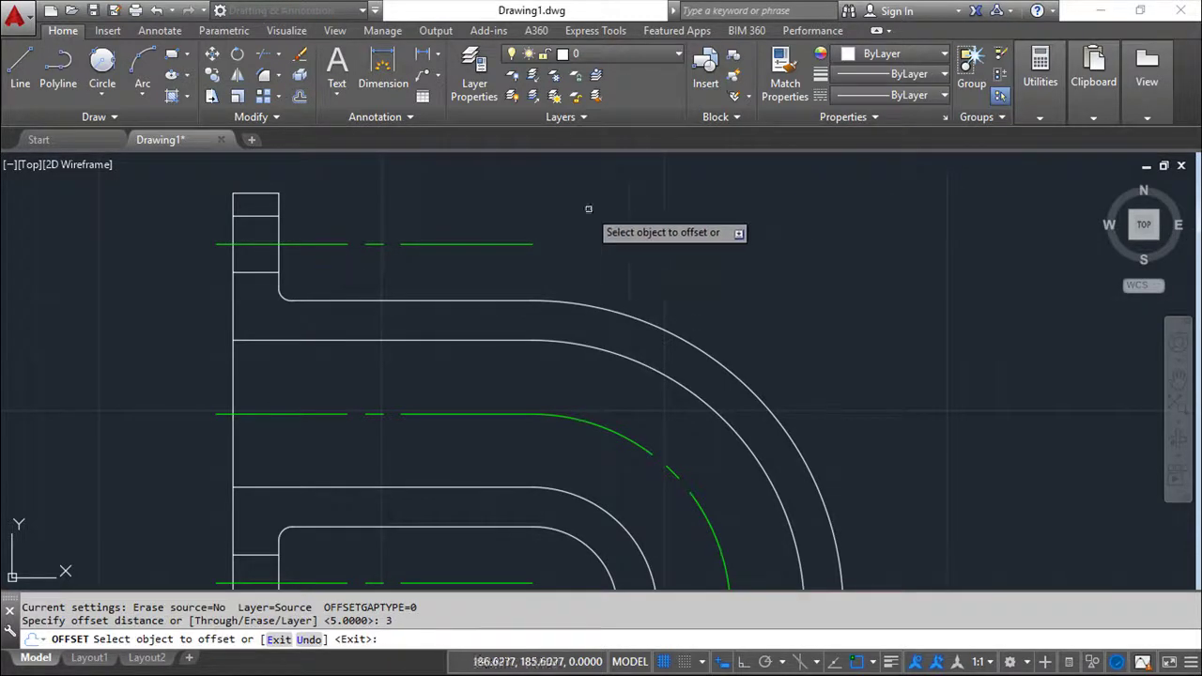
{"action": "left_click", "coordinate": [279, 253]}
{"action": "left_click", "coordinate": [296, 281]}
{"action": "middle_click_drag", "start_coordinate": [377, 410], "coordinate": [384, 295]}
{"action": "left_click", "coordinate": [287, 491]}
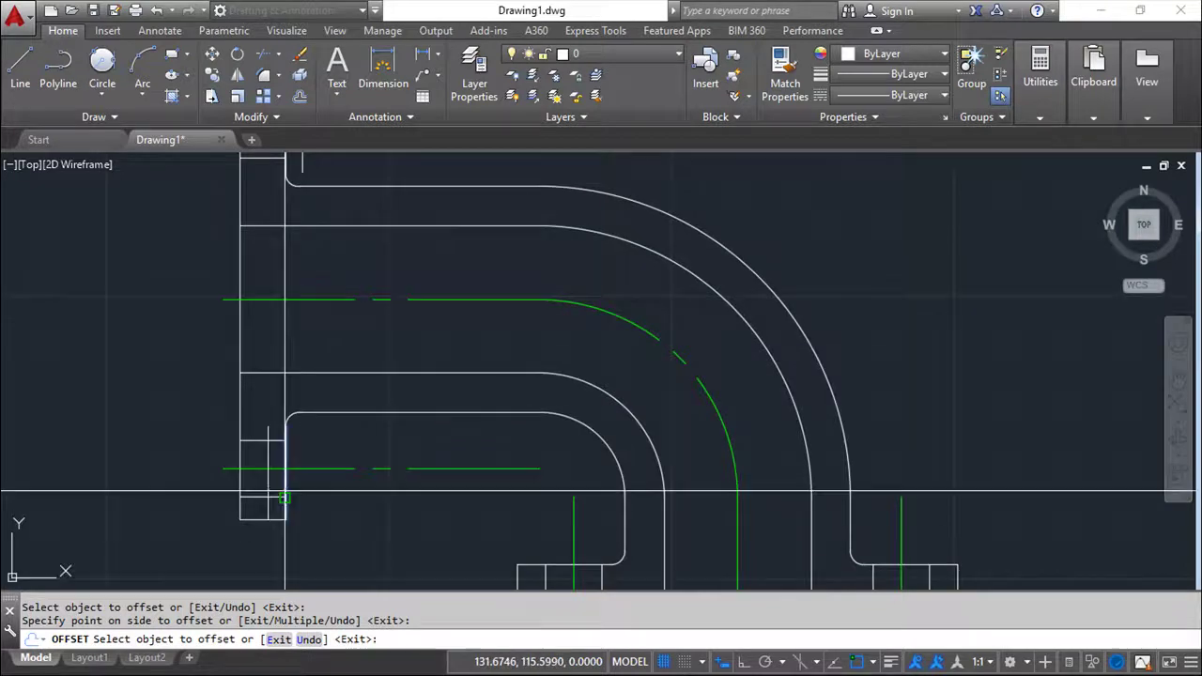
{"action": "left_click", "coordinate": [434, 469]}
{"action": "key", "text": "Escape"}
{"action": "key", "text": "Escape"}
Step: Stretch the lower and upper bolt-hole axis ends to stop perpendicular at the new offset lines
{"action": "left_click", "coordinate": [525, 469]}
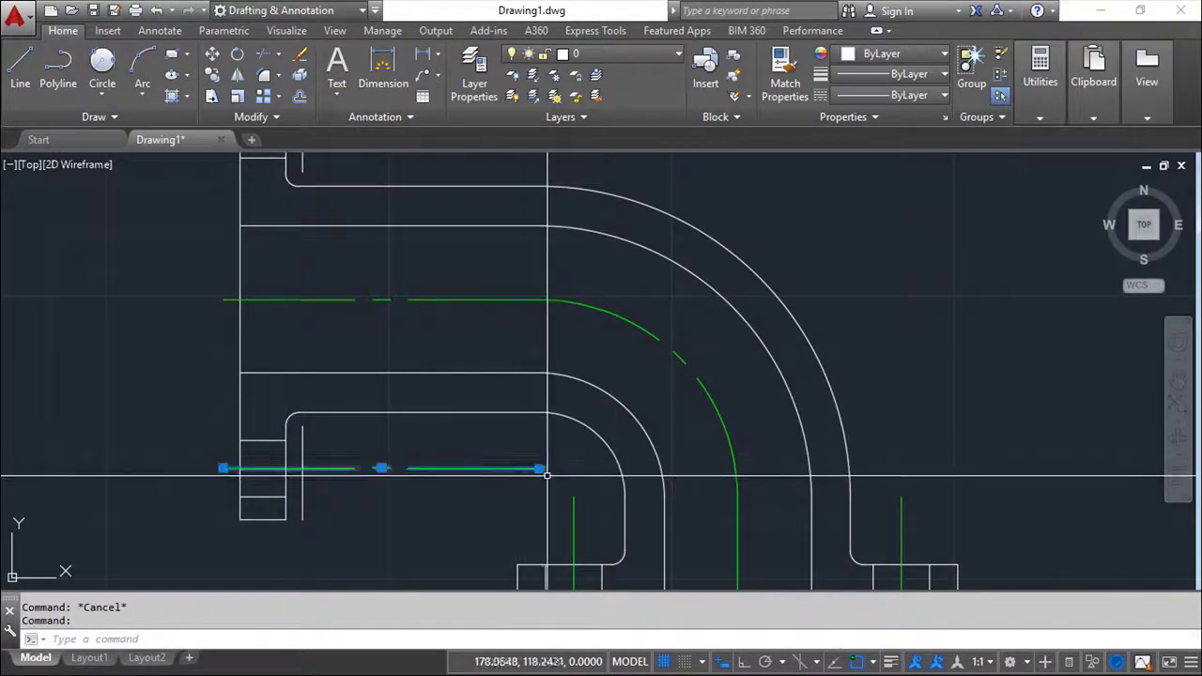
{"action": "left_click", "coordinate": [540, 470]}
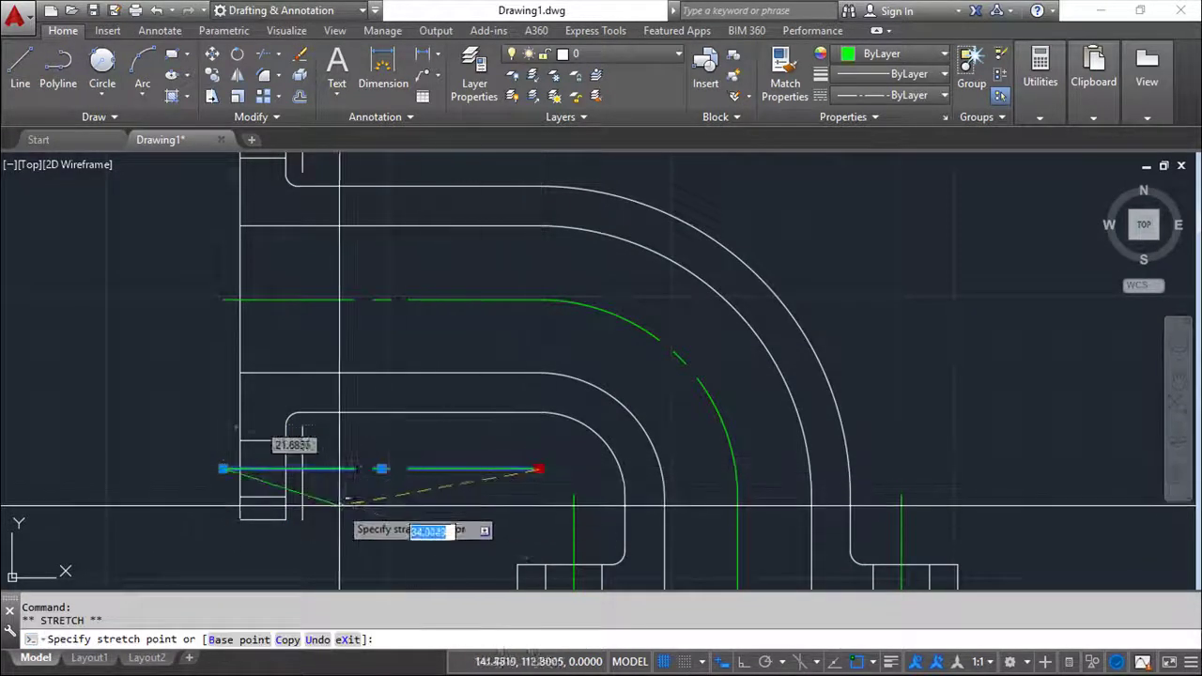
{"action": "right_click", "coordinate": [340, 500], "text": "shift"}
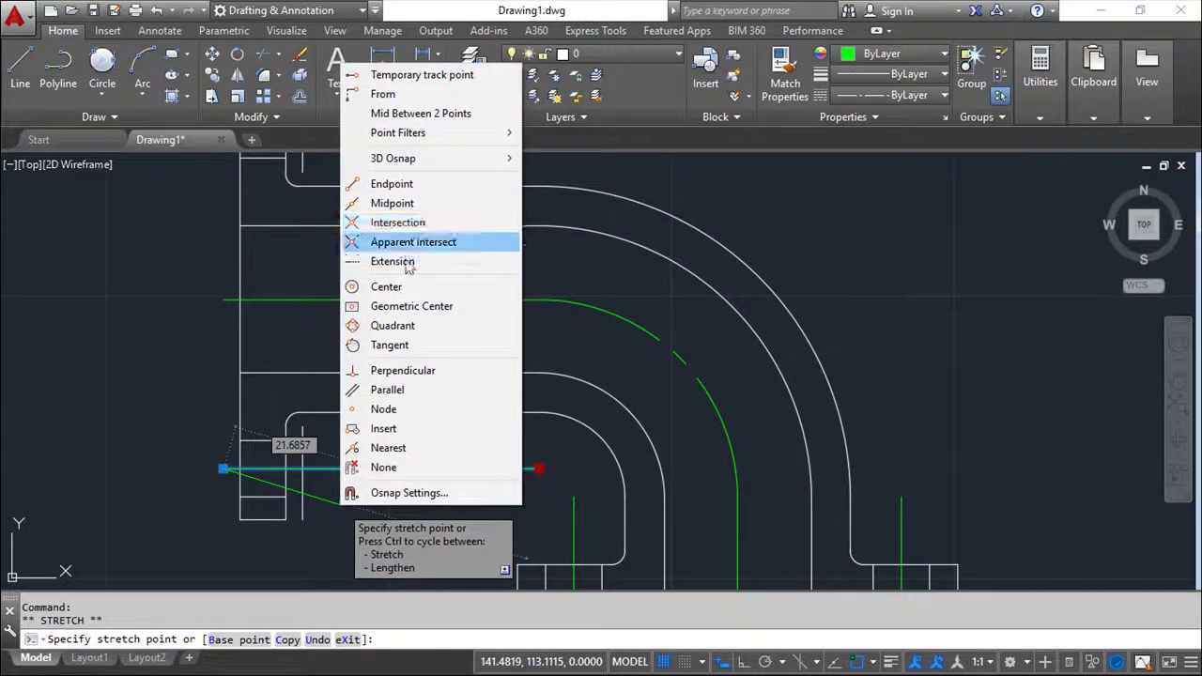
{"action": "left_click", "coordinate": [406, 371]}
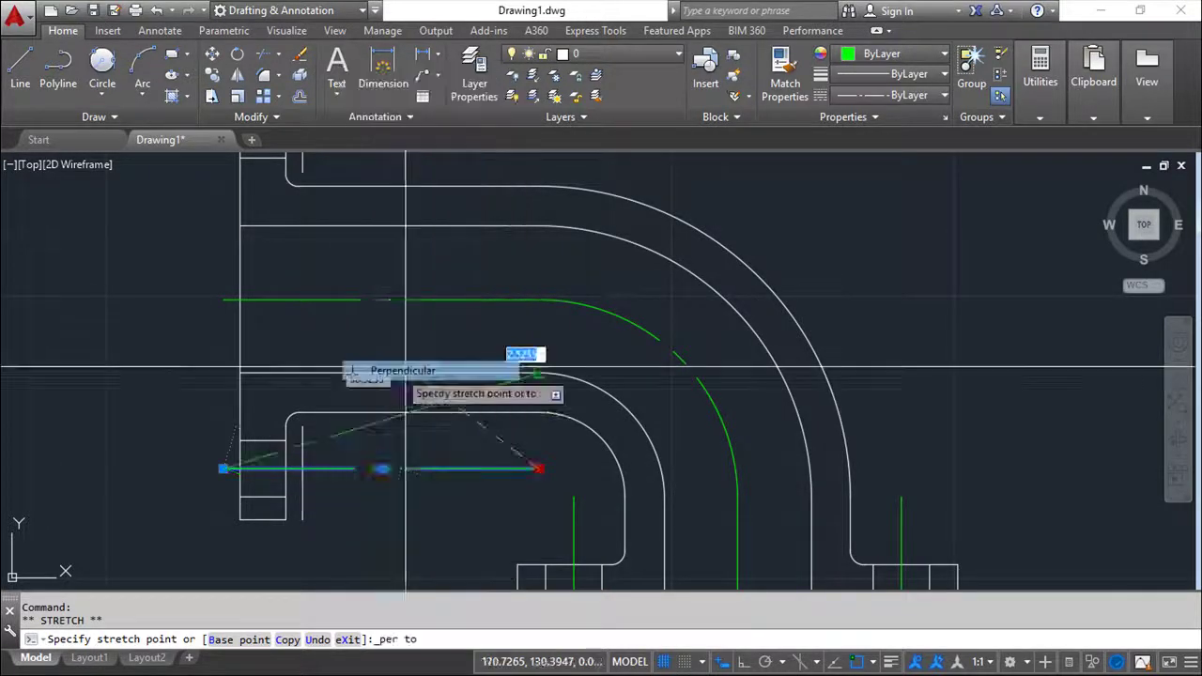
{"action": "left_click", "coordinate": [303, 458]}
{"action": "middle_click_drag", "start_coordinate": [429, 260], "coordinate": [466, 446]}
{"action": "key", "text": "Escape"}
{"action": "key", "text": "Escape"}
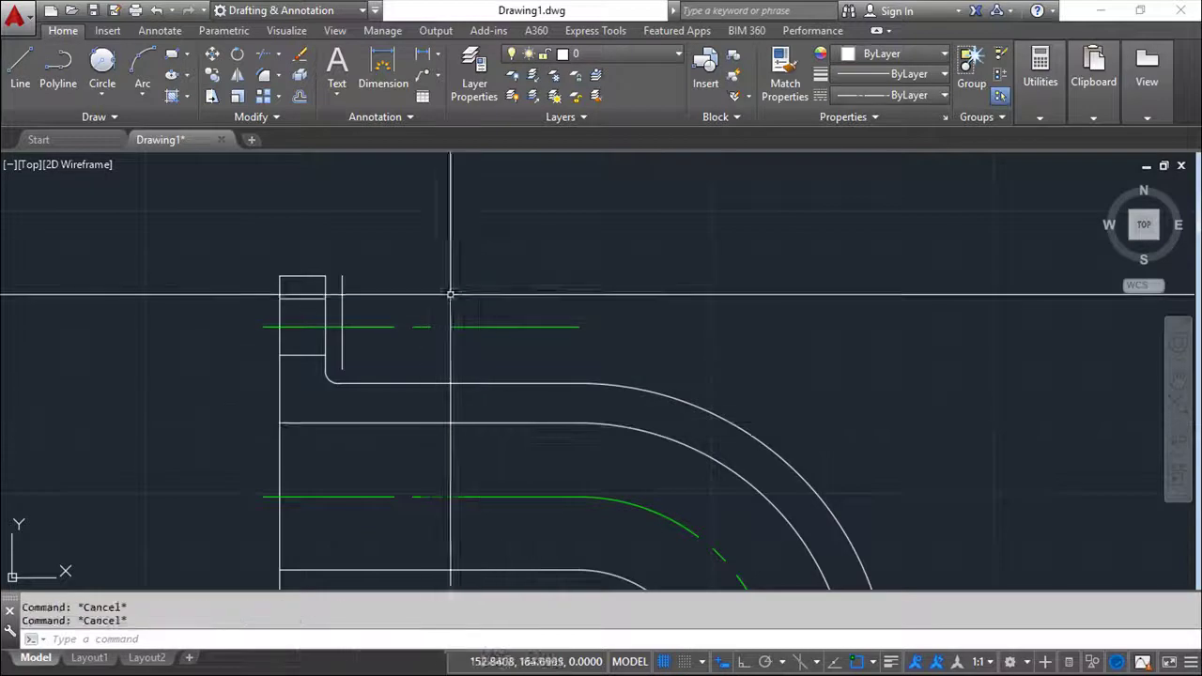
{"action": "left_click", "coordinate": [539, 326]}
{"action": "left_click", "coordinate": [578, 327]}
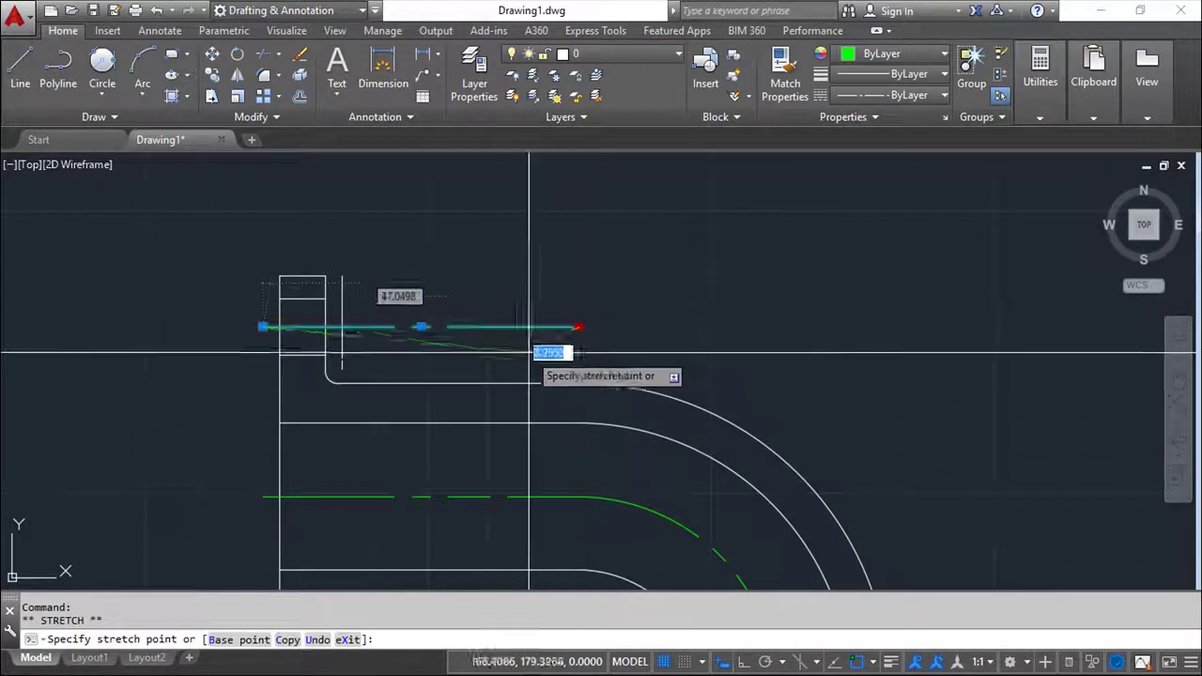
{"action": "right_click", "coordinate": [470, 362], "text": "shift"}
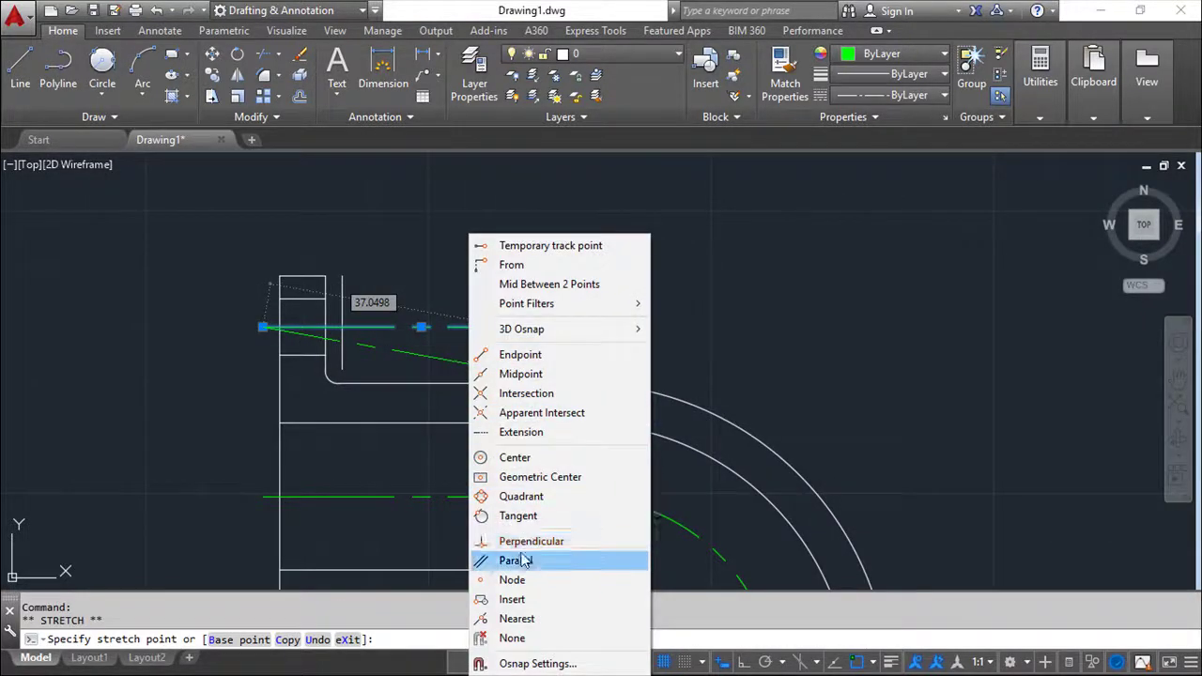
{"action": "left_click", "coordinate": [531, 541]}
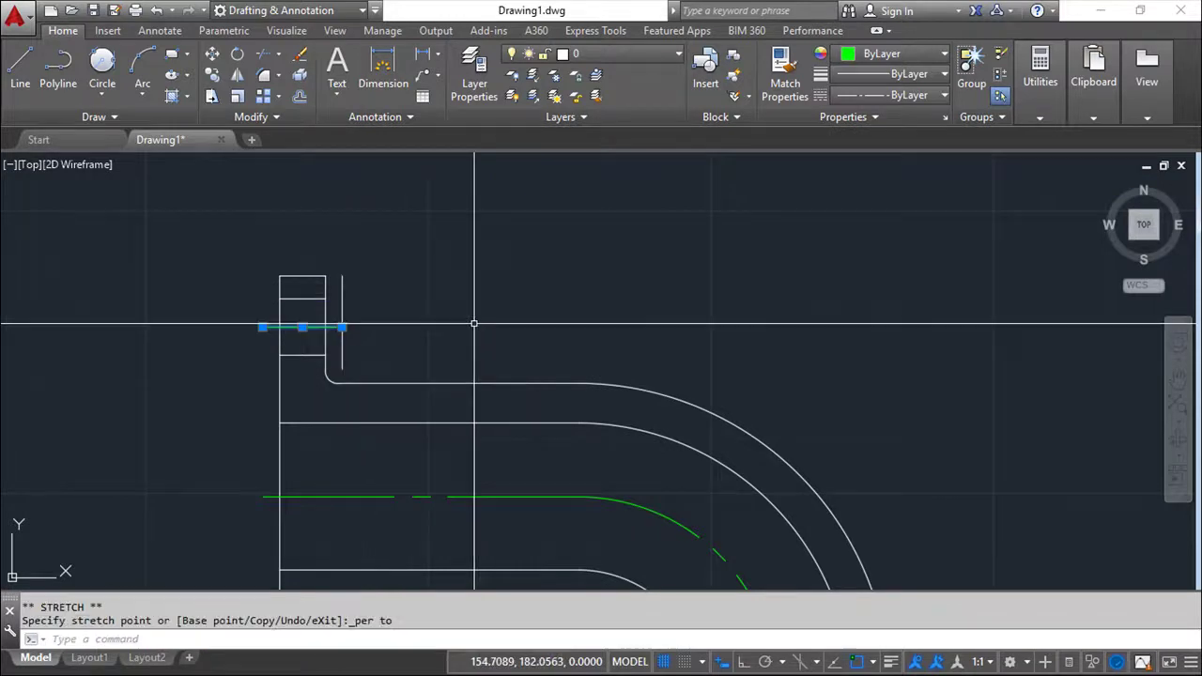
{"action": "key", "text": "Escape"}
{"action": "key", "text": "Escape"}
{"action": "middle_click_drag", "start_coordinate": [495, 308], "coordinate": [483, 226]}
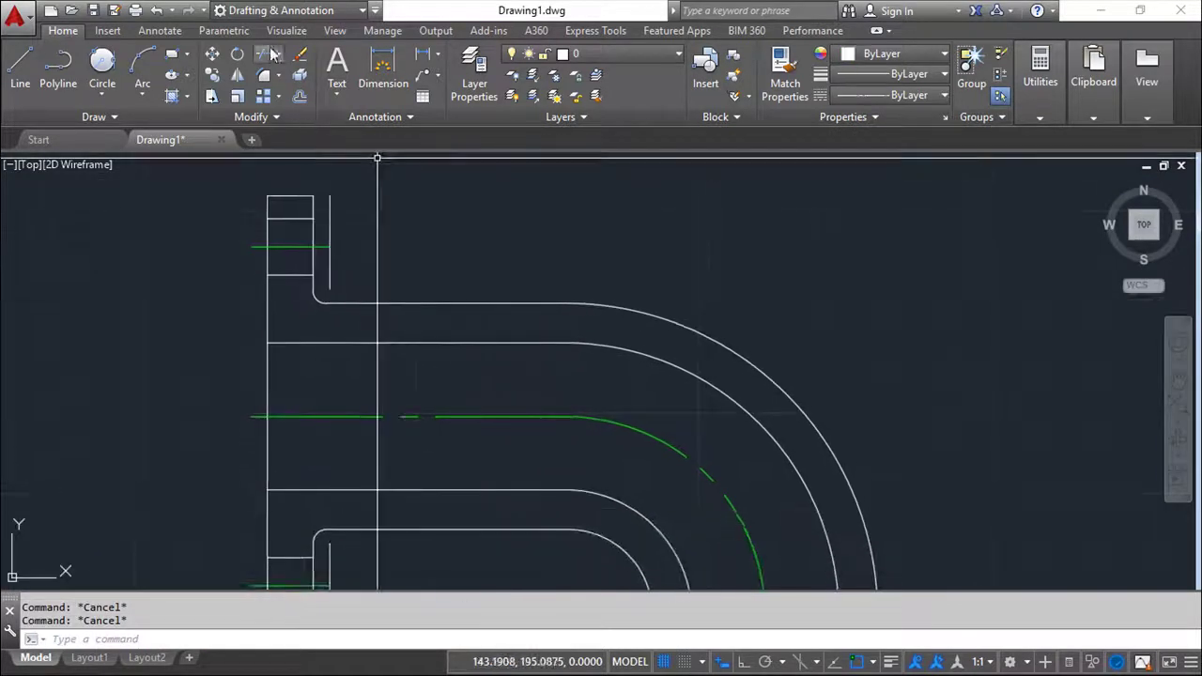
Step: Start erasing a line, then abandon the erase
{"action": "left_click", "coordinate": [301, 54]}
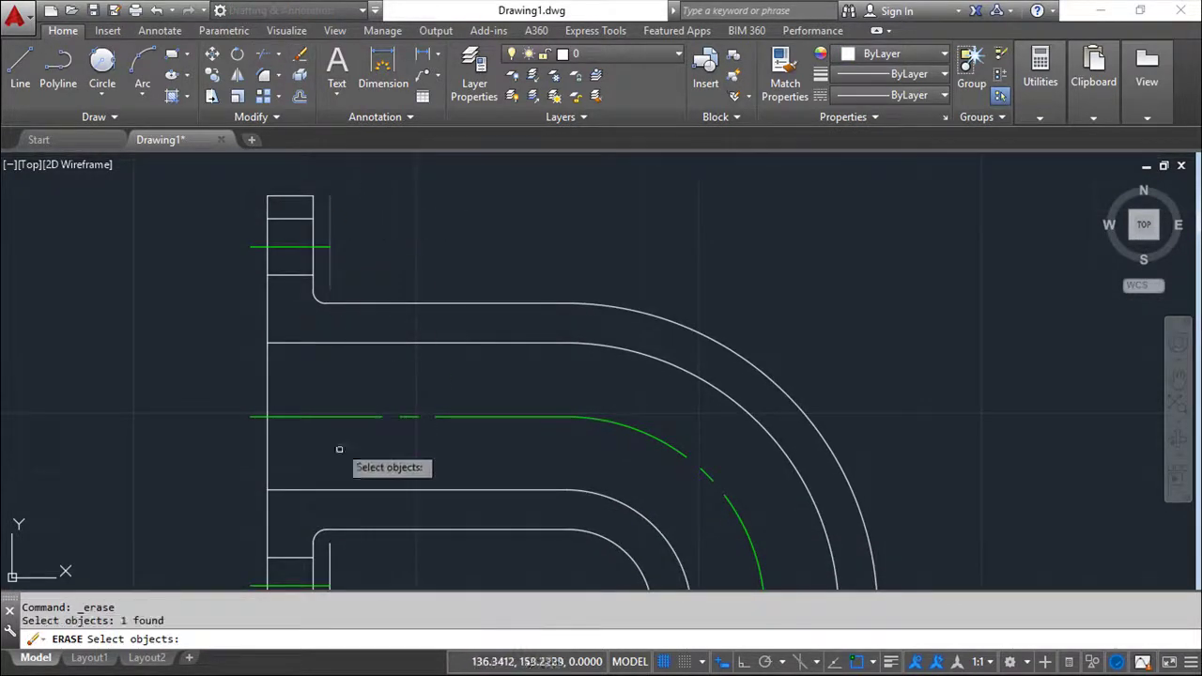
{"action": "left_click", "coordinate": [330, 563]}
{"action": "middle_click_drag", "start_coordinate": [397, 551], "coordinate": [438, 499]}
{"action": "key", "text": "Escape"}
{"action": "key", "text": "Escape"}
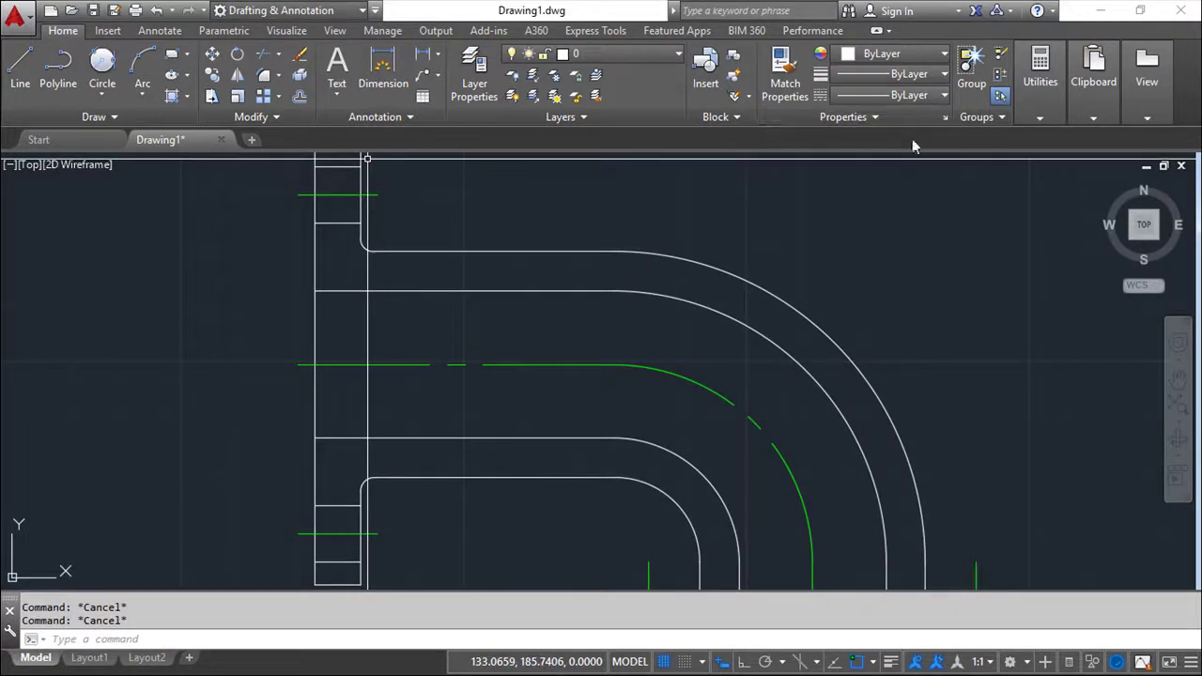
Step: Select the four green bolt-hole axis lines and set their linetype scale to 0.2 in Properties
{"action": "left_click", "coordinate": [946, 116]}
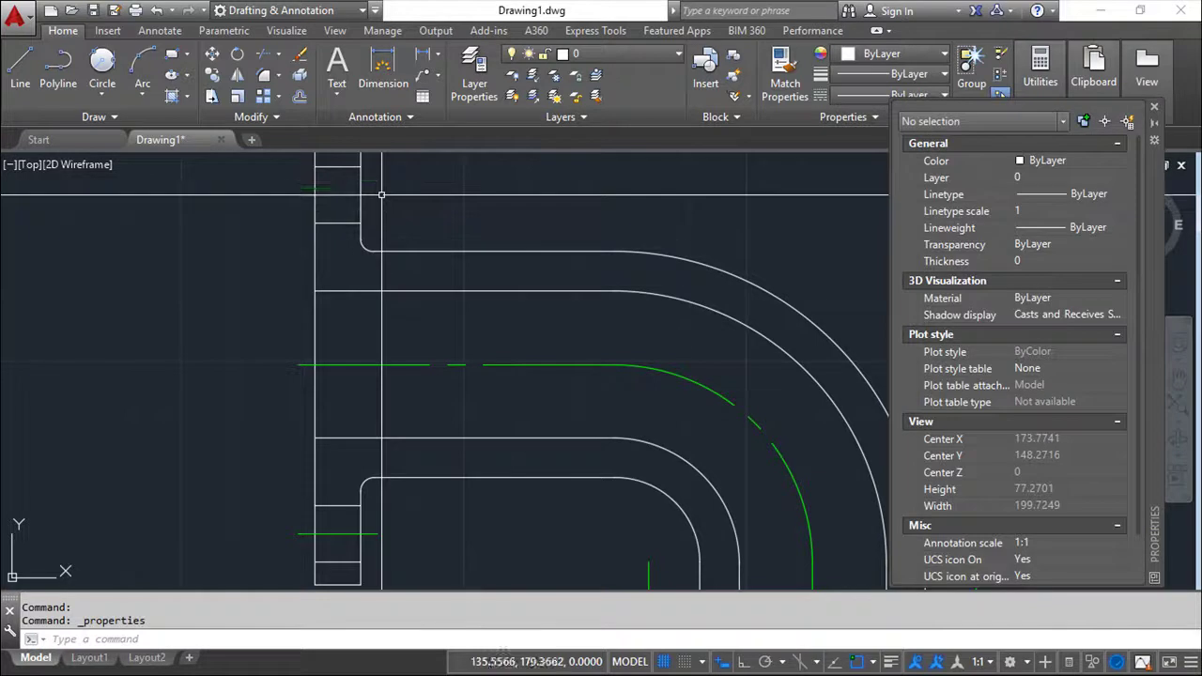
{"action": "left_click", "coordinate": [328, 194]}
{"action": "left_click", "coordinate": [368, 534]}
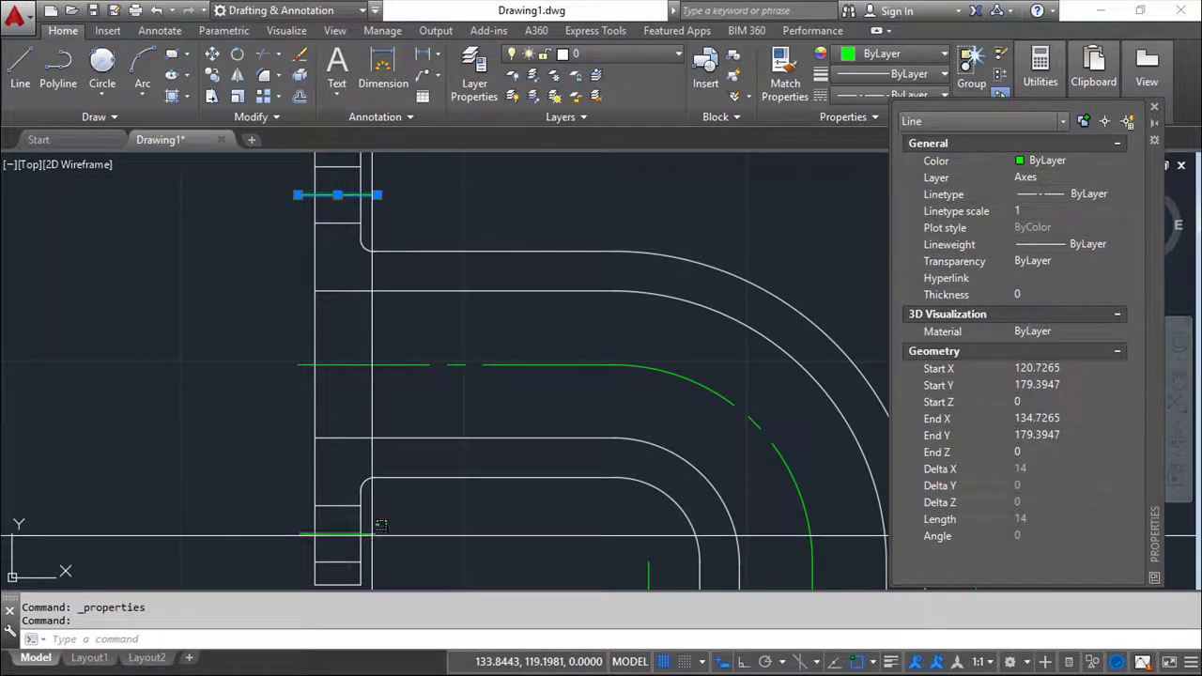
{"action": "middle_click_drag", "start_coordinate": [630, 491], "coordinate": [371, 258]}
{"action": "left_click", "coordinate": [380, 349]}
{"action": "left_click", "coordinate": [709, 347]}
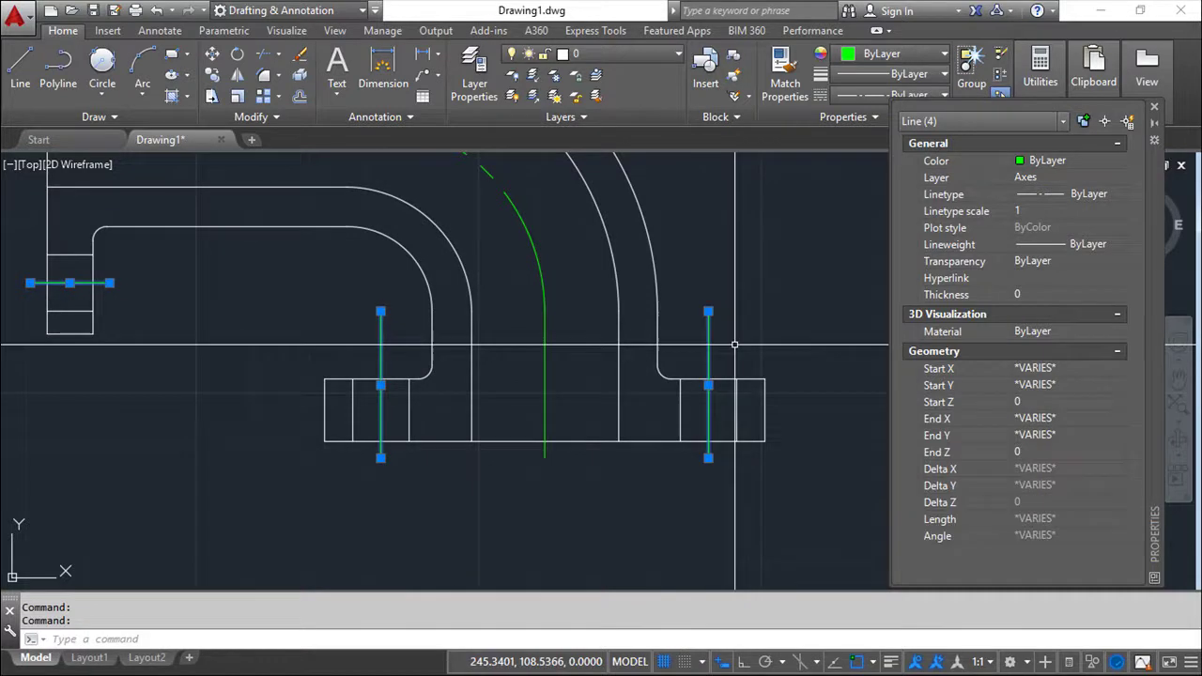
{"action": "left_click", "coordinate": [1029, 211]}
{"action": "type", "text": "0.2"}
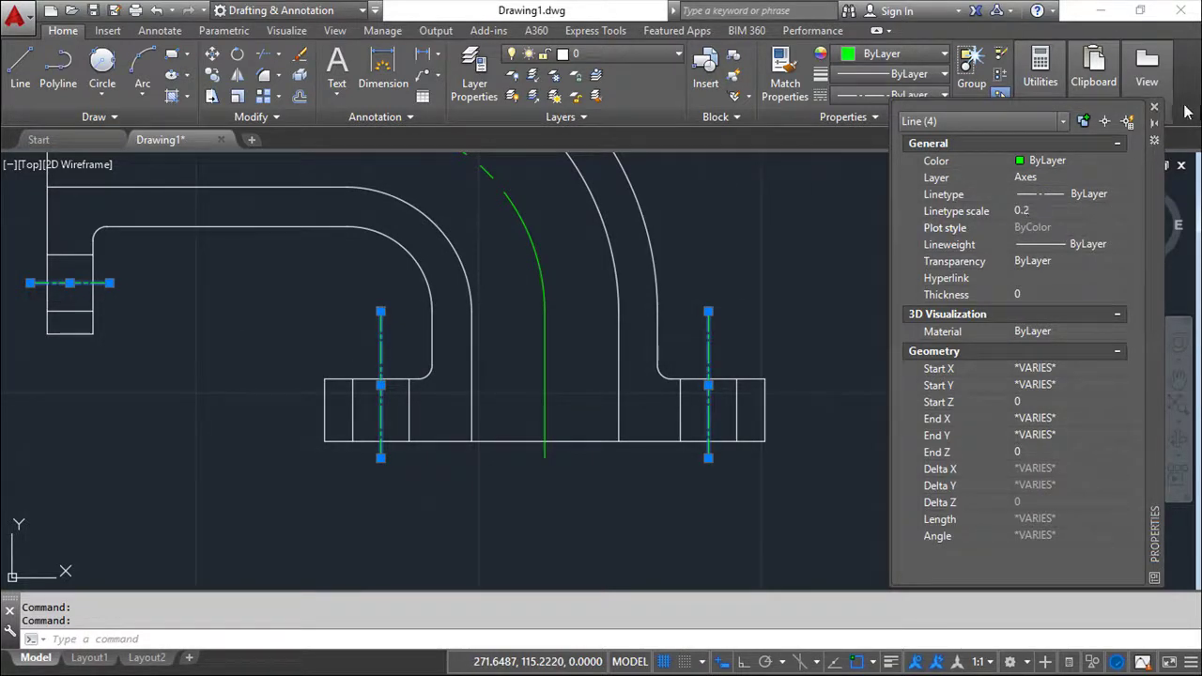
{"action": "left_click", "coordinate": [1037, 211]}
{"action": "left_click", "coordinate": [1154, 106]}
{"action": "key", "text": "Escape"}
{"action": "key", "text": "Escape"}
{"action": "middle_click_drag", "start_coordinate": [856, 333], "coordinate": [898, 399]}
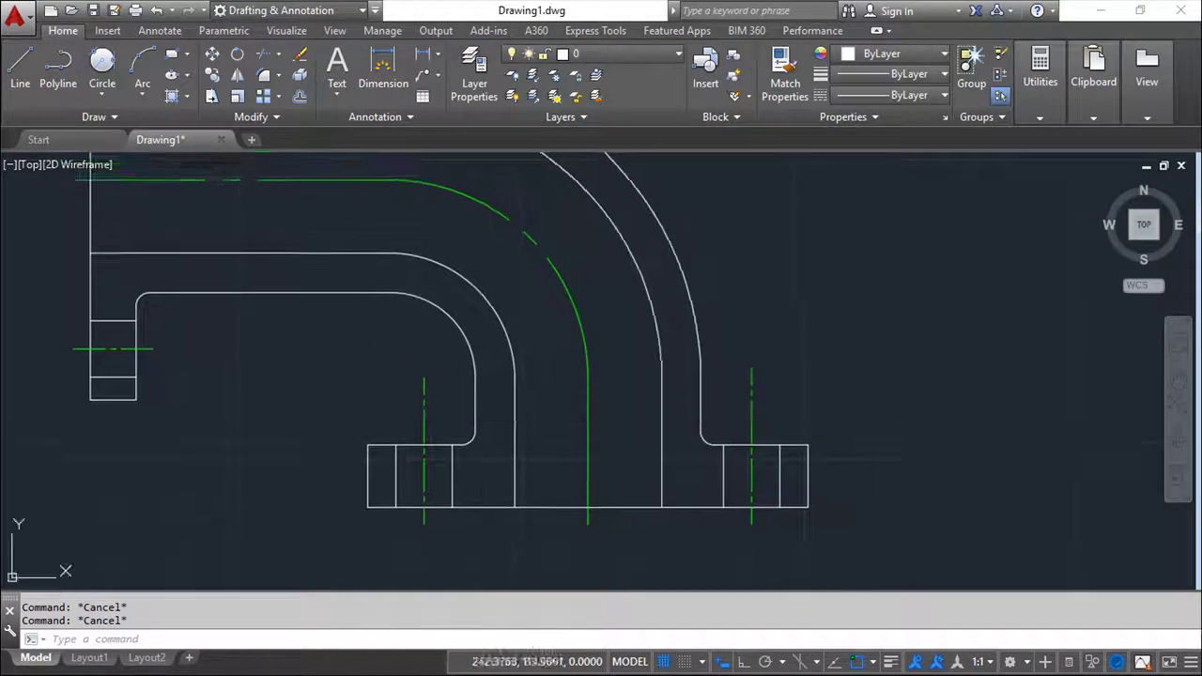
Step: Offset the right and left flange top lines 3 units upward as temporary guide lines
{"action": "left_click", "coordinate": [300, 100]}
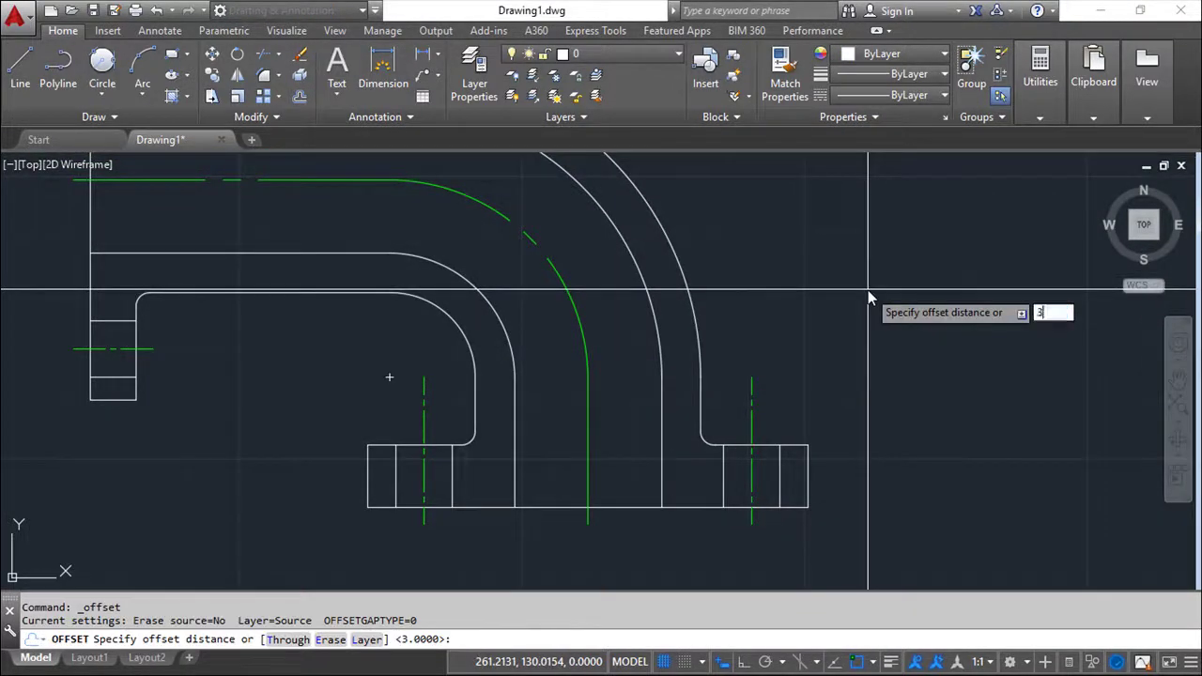
{"action": "key", "text": "Return"}
{"action": "left_click", "coordinate": [792, 445]}
{"action": "left_click", "coordinate": [794, 429]}
{"action": "left_click", "coordinate": [430, 443]}
{"action": "left_click", "coordinate": [438, 417]}
{"action": "key", "text": "Escape"}
{"action": "key", "text": "Escape"}
Step: Trim the left and right flange centre lines back to the guide lines
{"action": "left_click", "coordinate": [265, 57]}
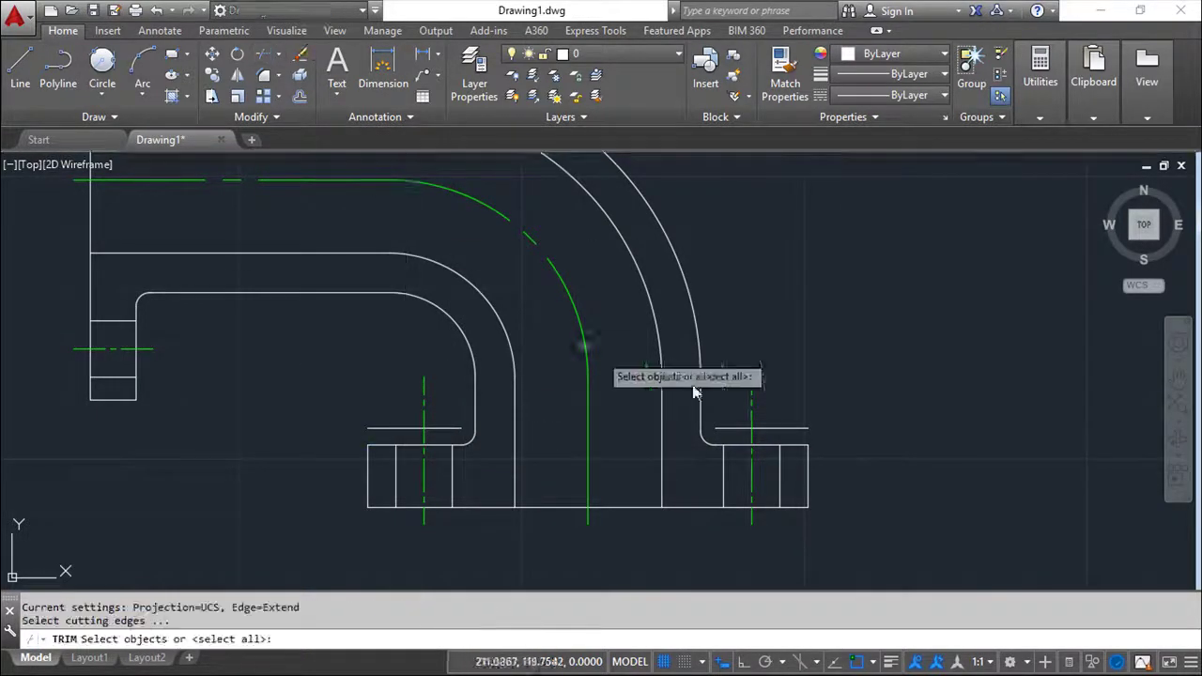
{"action": "left_click", "coordinate": [872, 515]}
{"action": "left_click", "coordinate": [322, 363]}
{"action": "key", "text": "Return"}
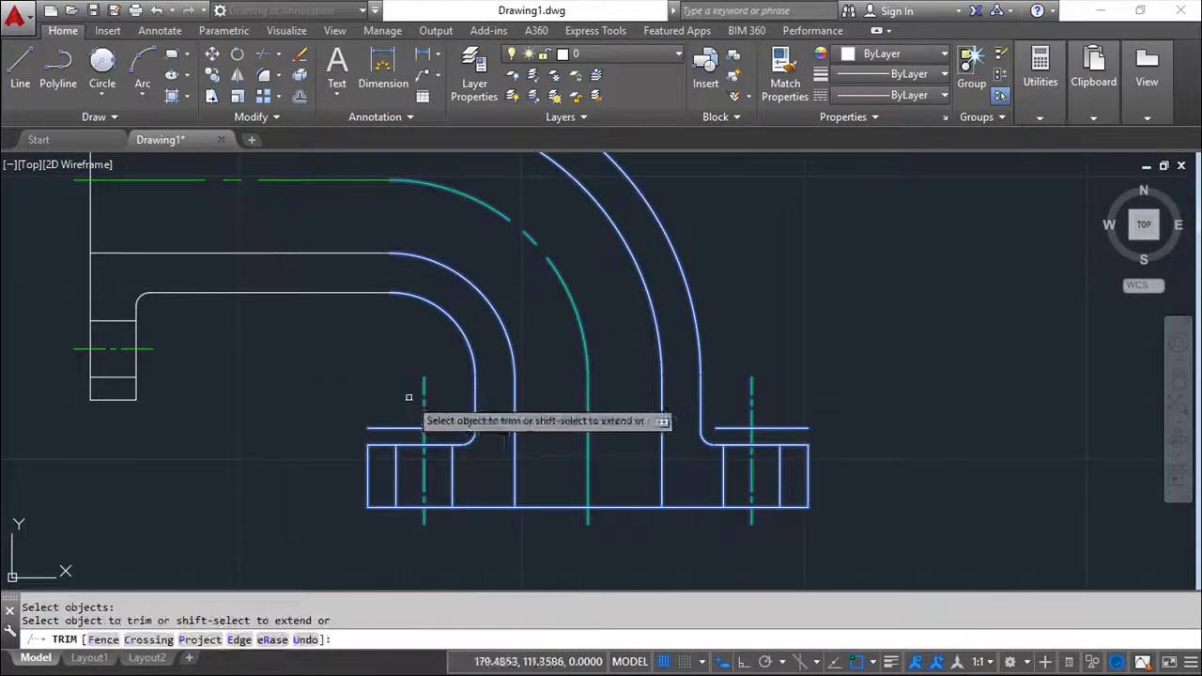
{"action": "left_click", "coordinate": [424, 405]}
{"action": "left_click", "coordinate": [754, 398]}
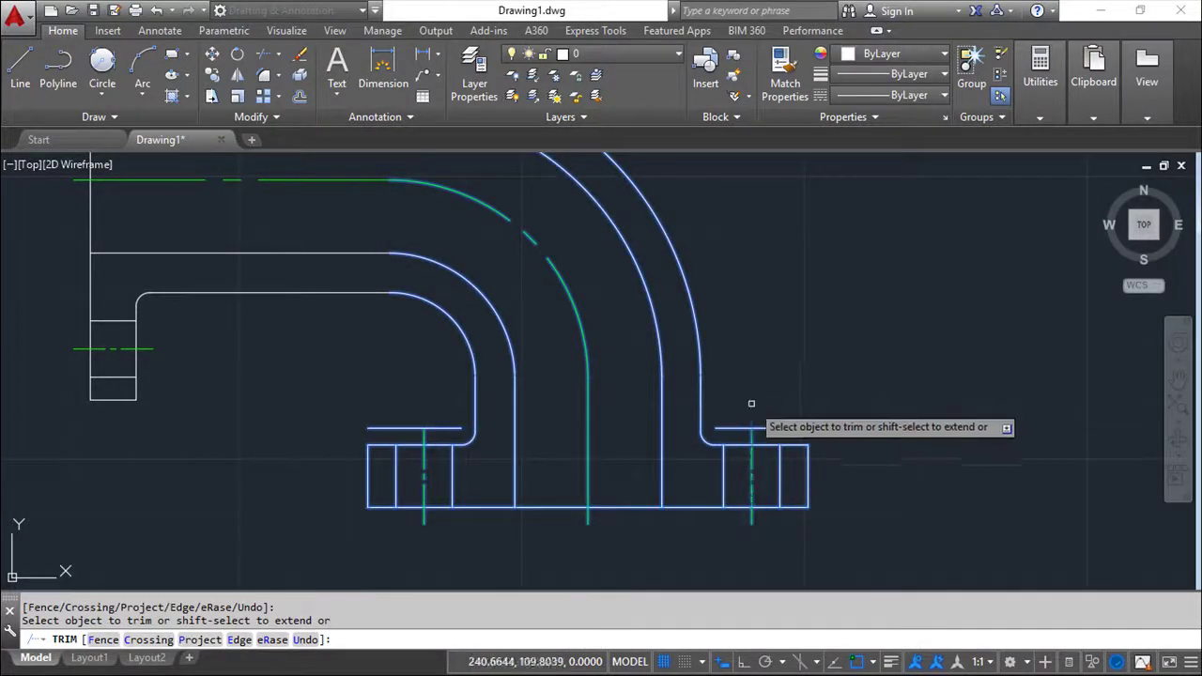
{"action": "key", "text": "Escape"}
Step: Erase the two temporary guide lines and zoom out to show the whole elbow
{"action": "left_click", "coordinate": [301, 57]}
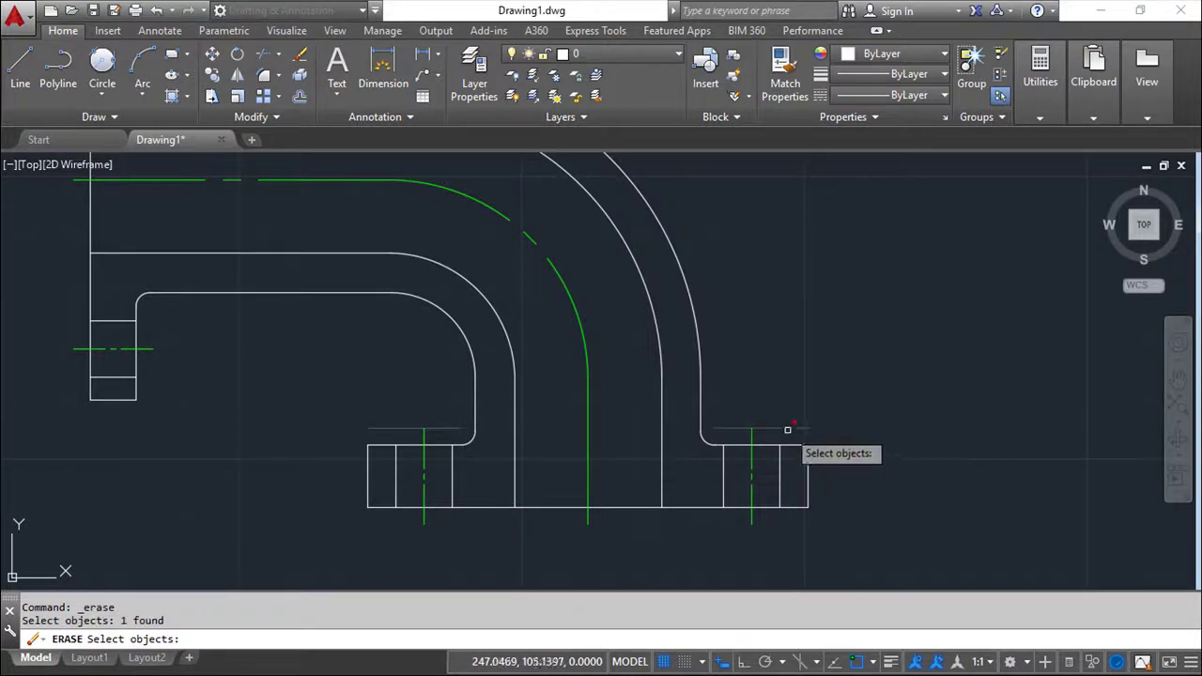
{"action": "key", "text": "Return"}
{"action": "scroll", "coordinate": [867, 363], "scroll_direction": "down", "scroll_amount": 3}
{"action": "mouse_move", "coordinate": [866, 363]}
{"action": "middle_mouse_down"}
{"action": "mouse_move", "coordinate": [816, 391]}
{"action": "mouse_move", "coordinate": [744, 380]}
{"action": "middle_mouse_up"}
{"action": "key", "text": "Escape"}
{"action": "key", "text": "Escape"}
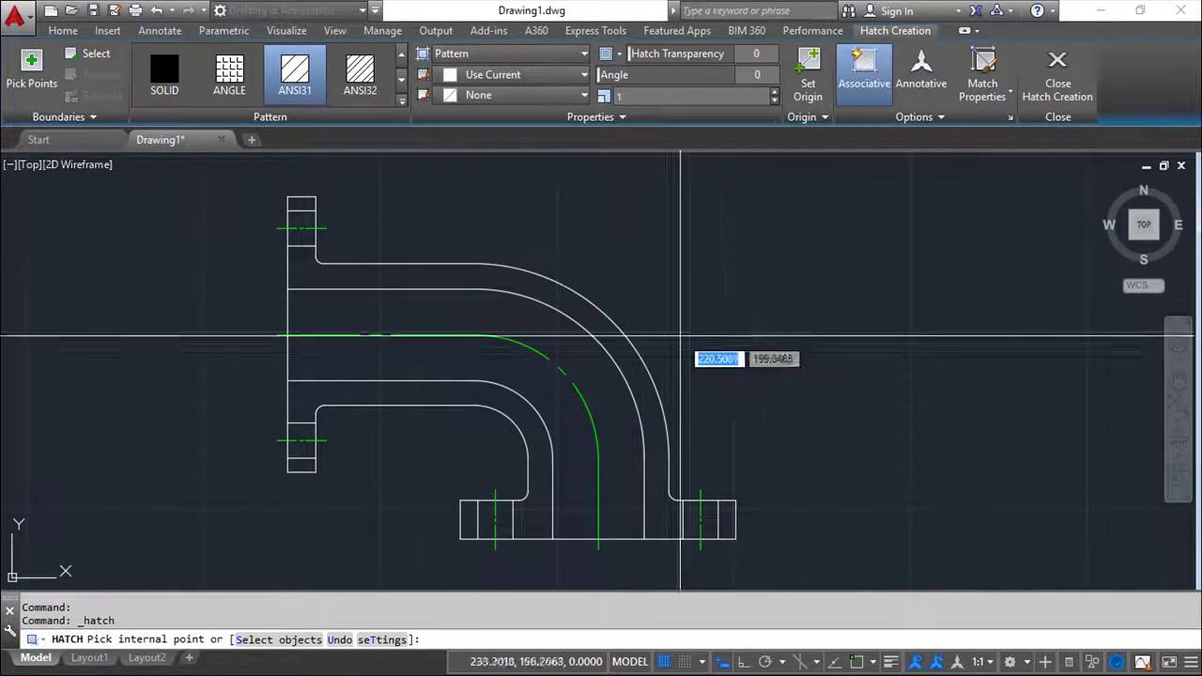
Step: Fill the right flange, the outer and inner elbow walls, and the left flange with ANSI31 hatch
{"action": "left_click", "coordinate": [727, 519]}
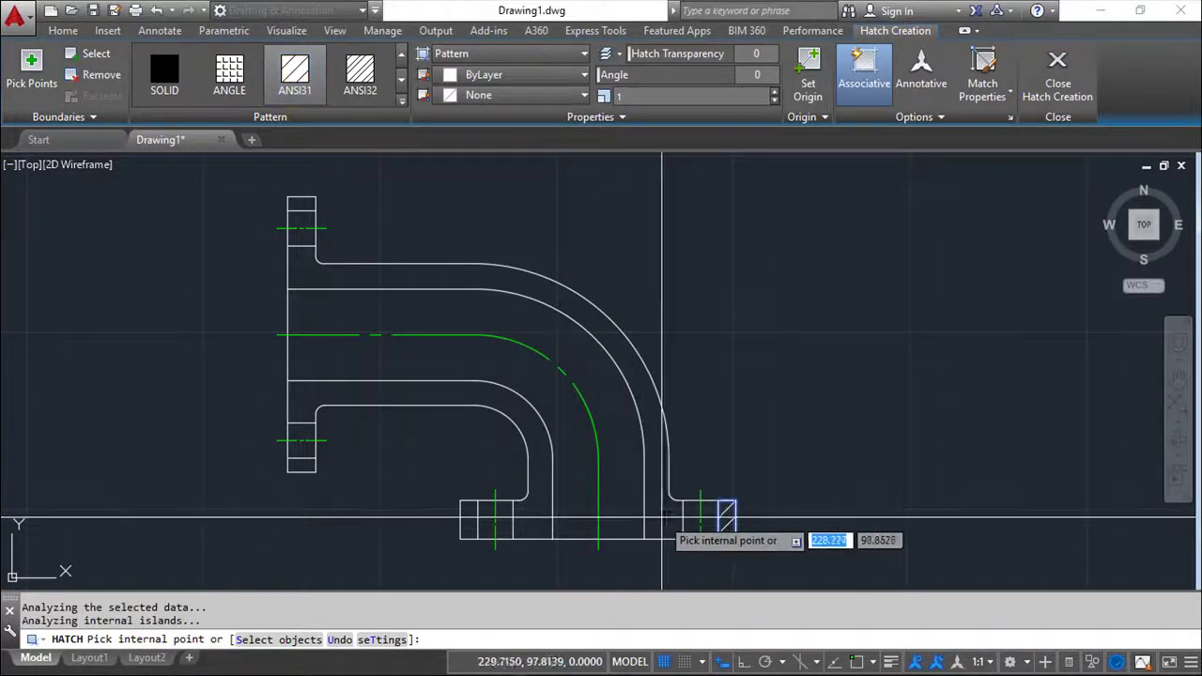
{"action": "left_click", "coordinate": [662, 517]}
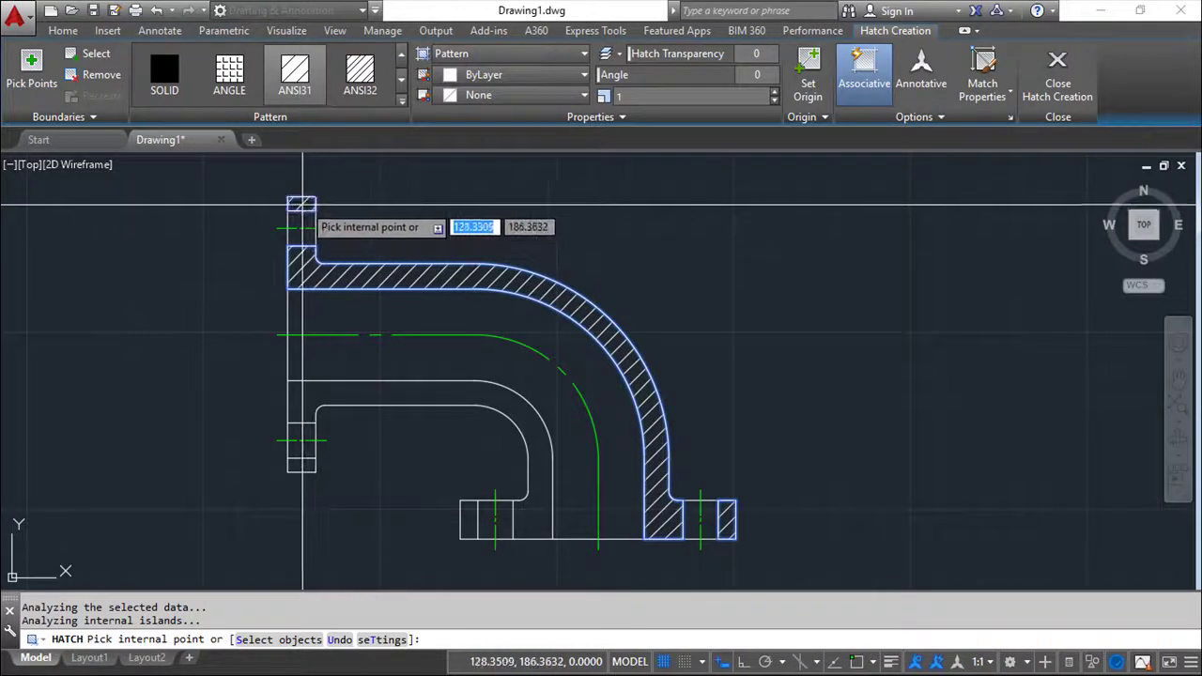
{"action": "left_click", "coordinate": [301, 398]}
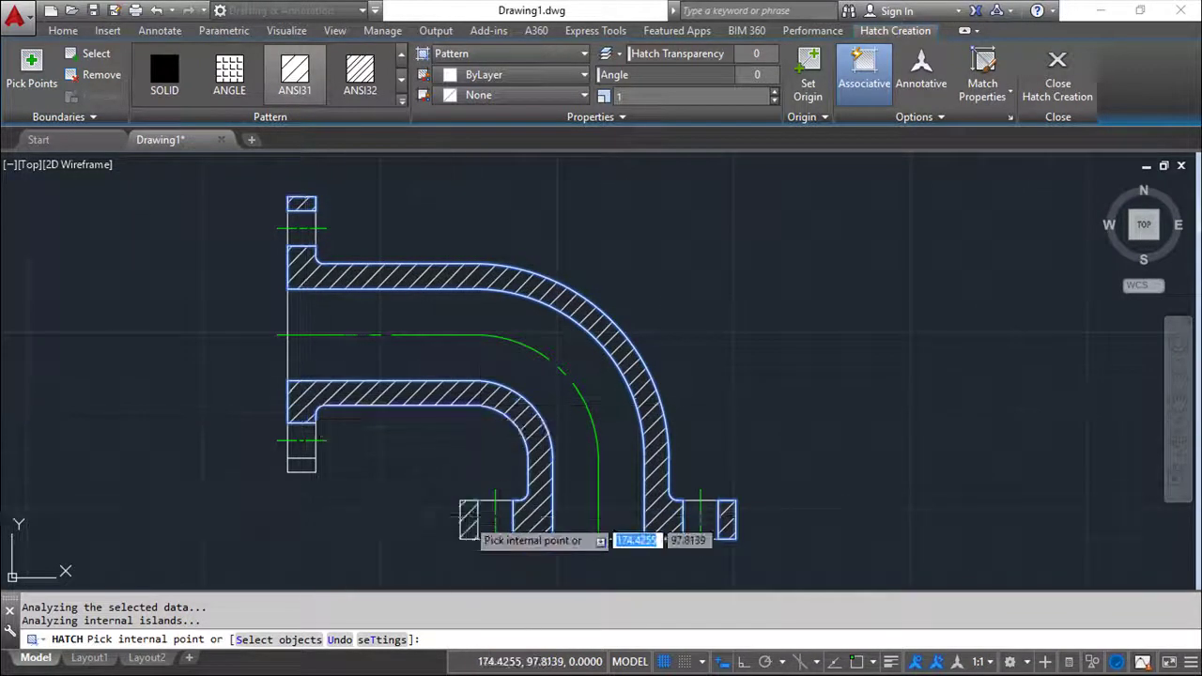
{"action": "left_click", "coordinate": [301, 465]}
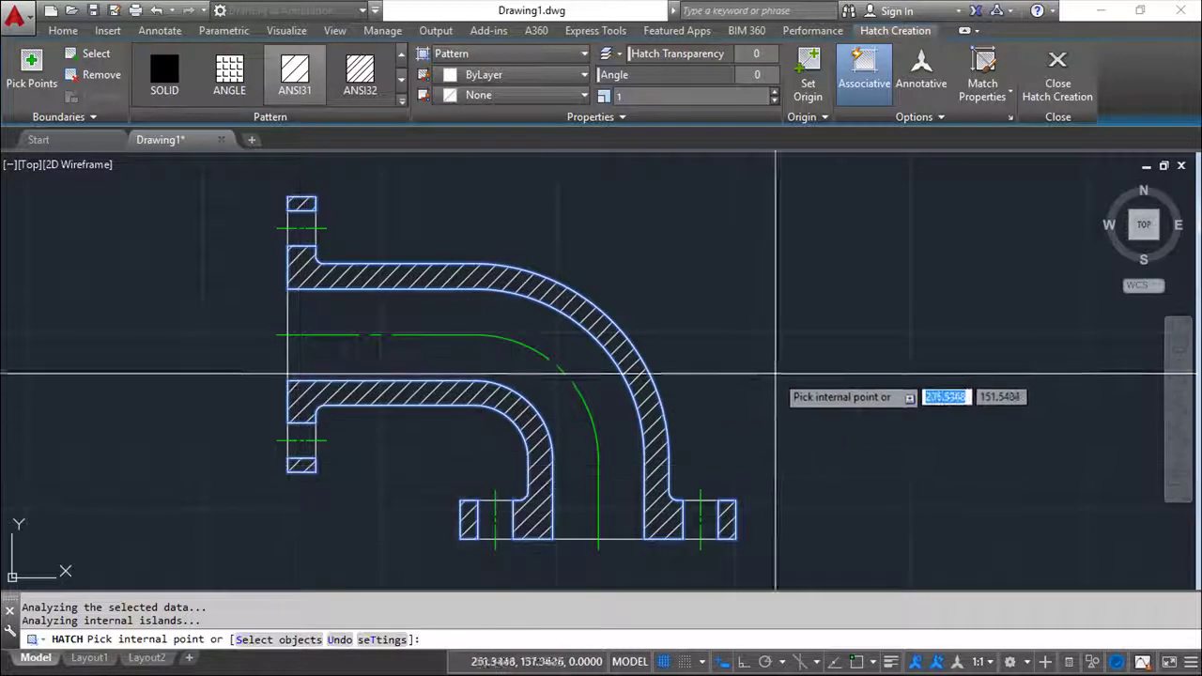
{"action": "left_click", "coordinate": [1057, 75]}
Step: Make Dimensions the current layer
{"action": "middle_click_drag", "start_coordinate": [803, 302], "coordinate": [845, 307]}
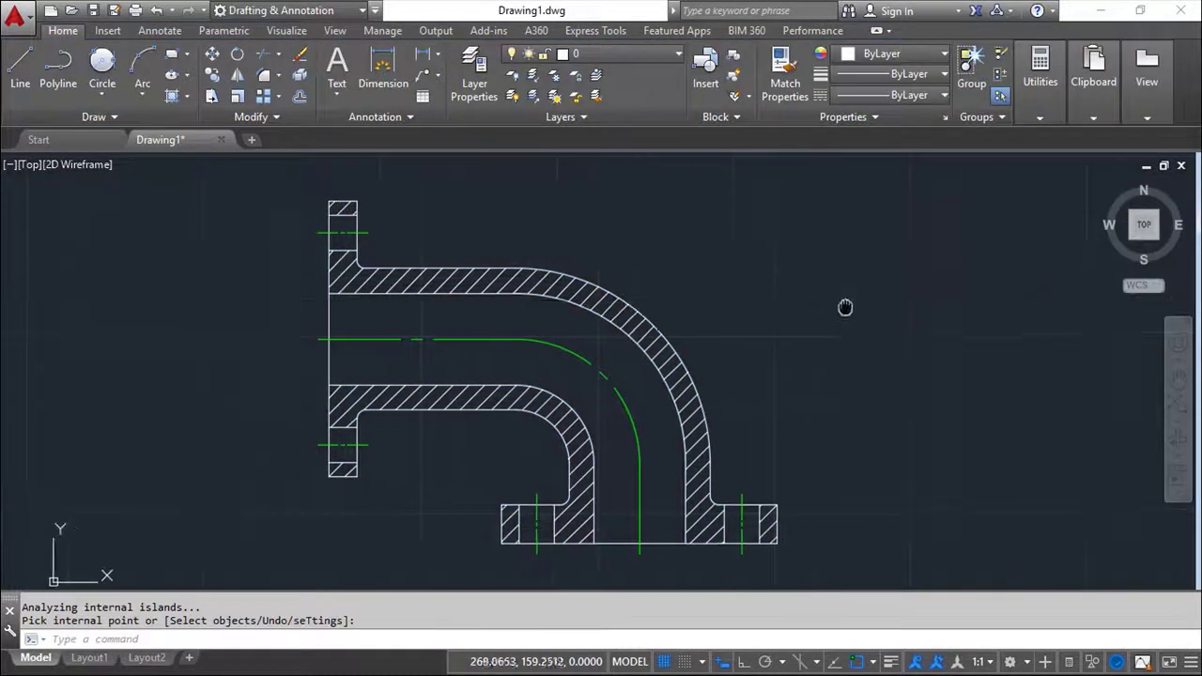
{"action": "key", "text": "Escape"}
{"action": "key", "text": "Escape"}
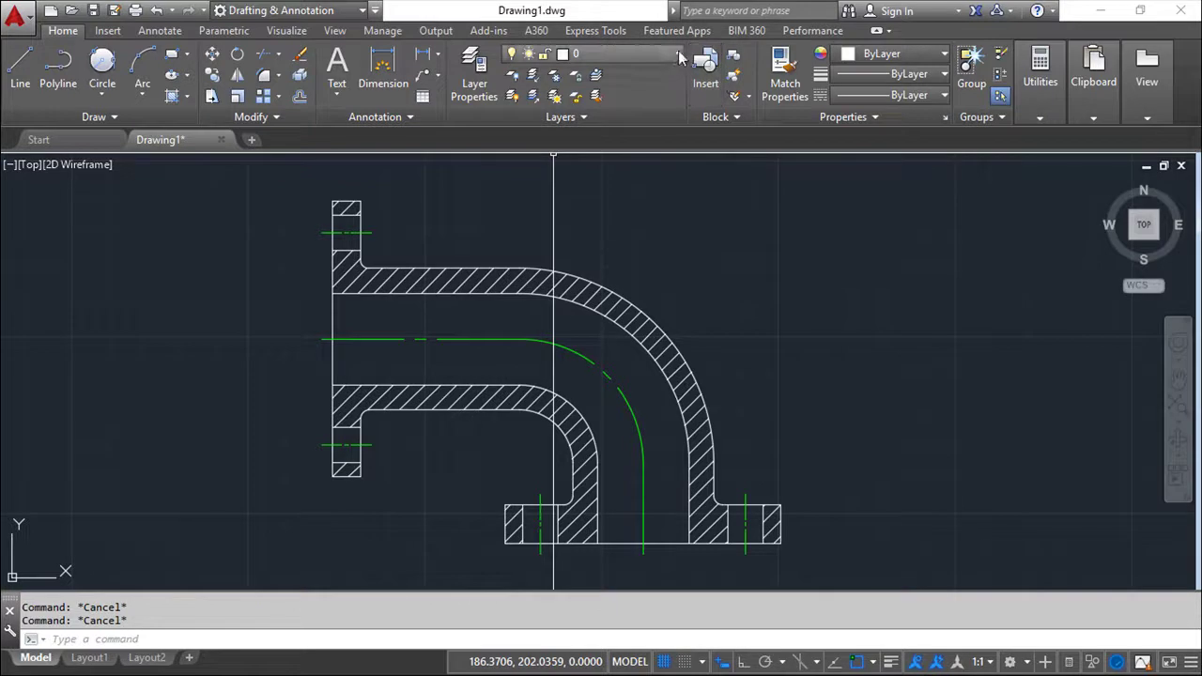
{"action": "left_click", "coordinate": [680, 56]}
{"action": "left_click", "coordinate": [606, 119]}
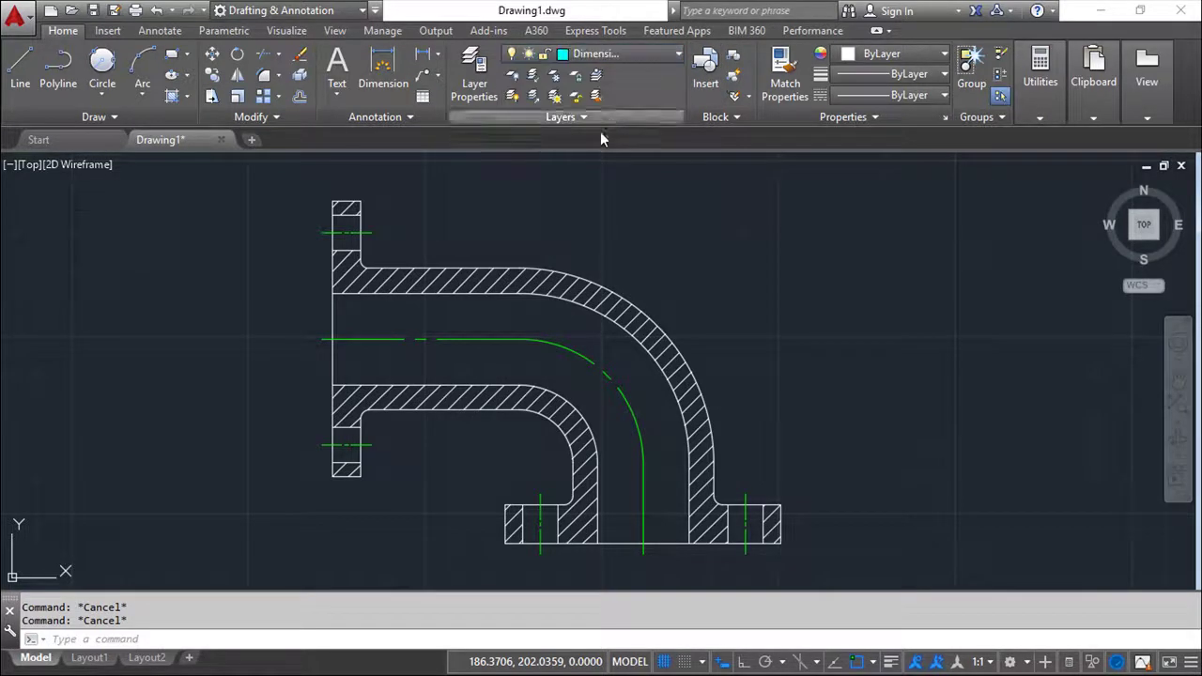
{"action": "middle_click_drag", "start_coordinate": [723, 223], "coordinate": [795, 231]}
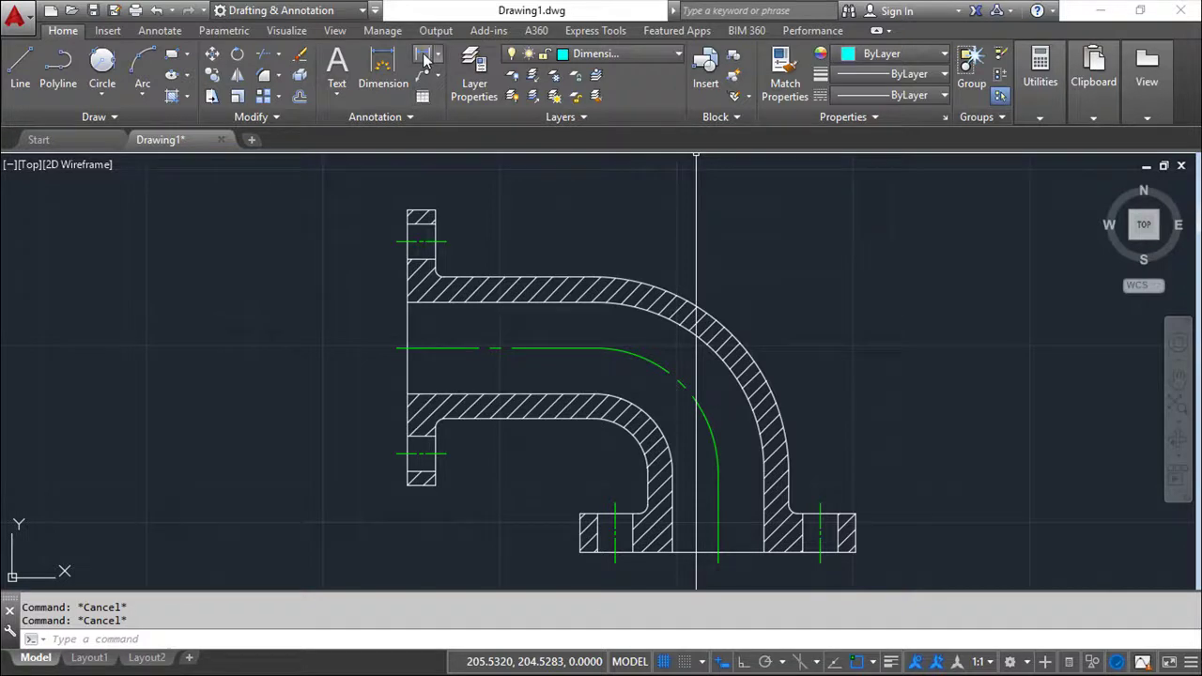
Step: Dimension the left flange height as Ø78, placed to the left of the flange
{"action": "left_click", "coordinate": [383, 62]}
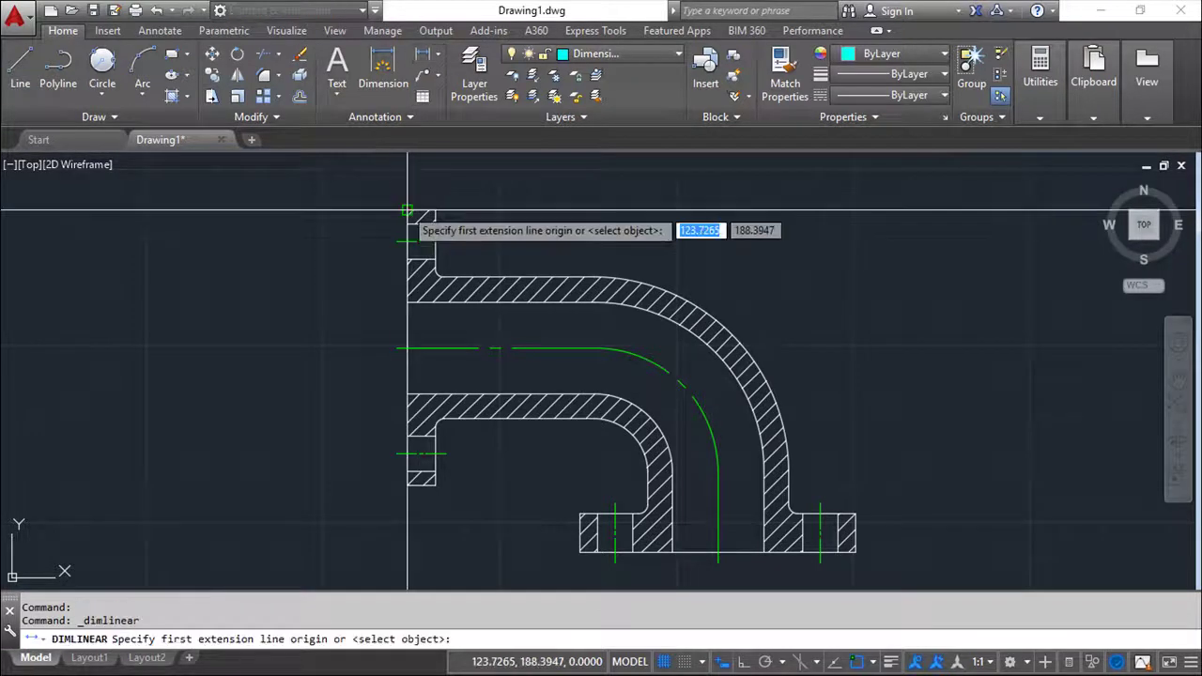
{"action": "left_click", "coordinate": [406, 210]}
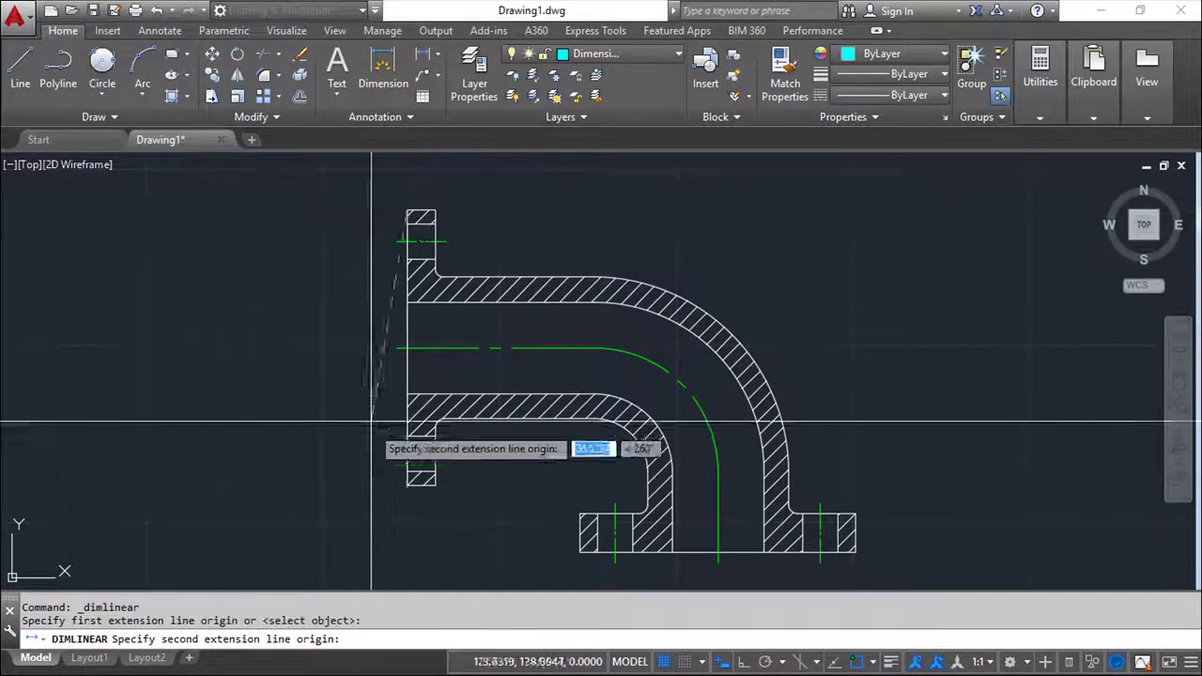
{"action": "left_click", "coordinate": [406, 484]}
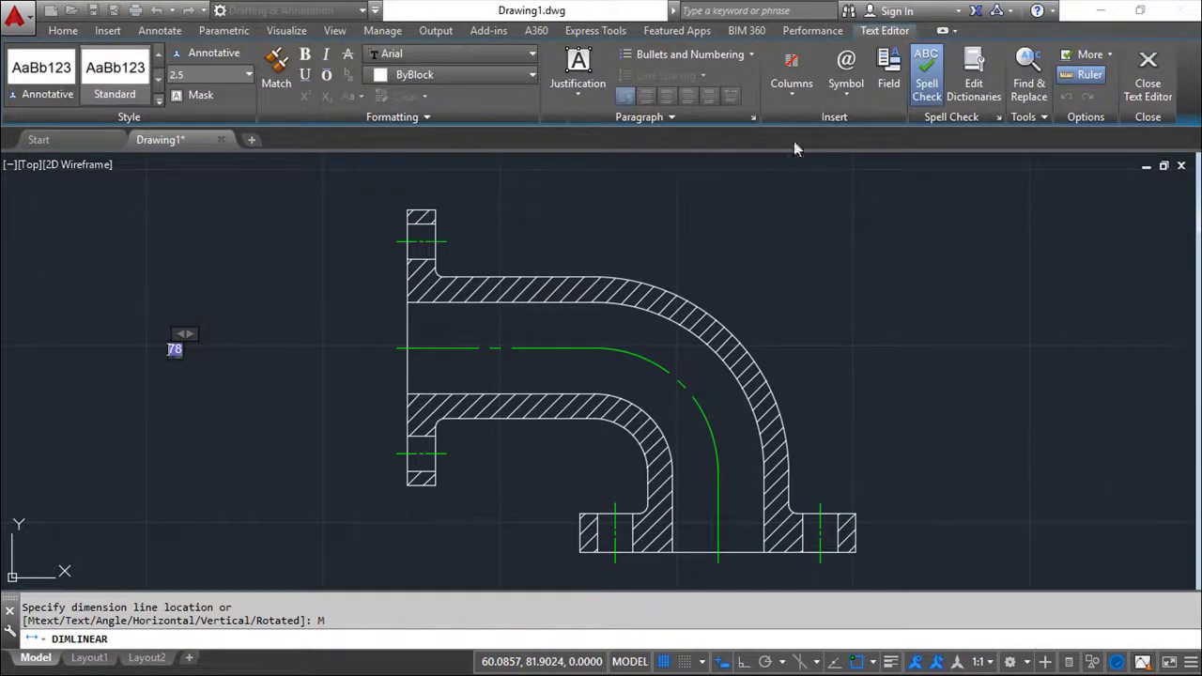
{"action": "left_click", "coordinate": [848, 97]}
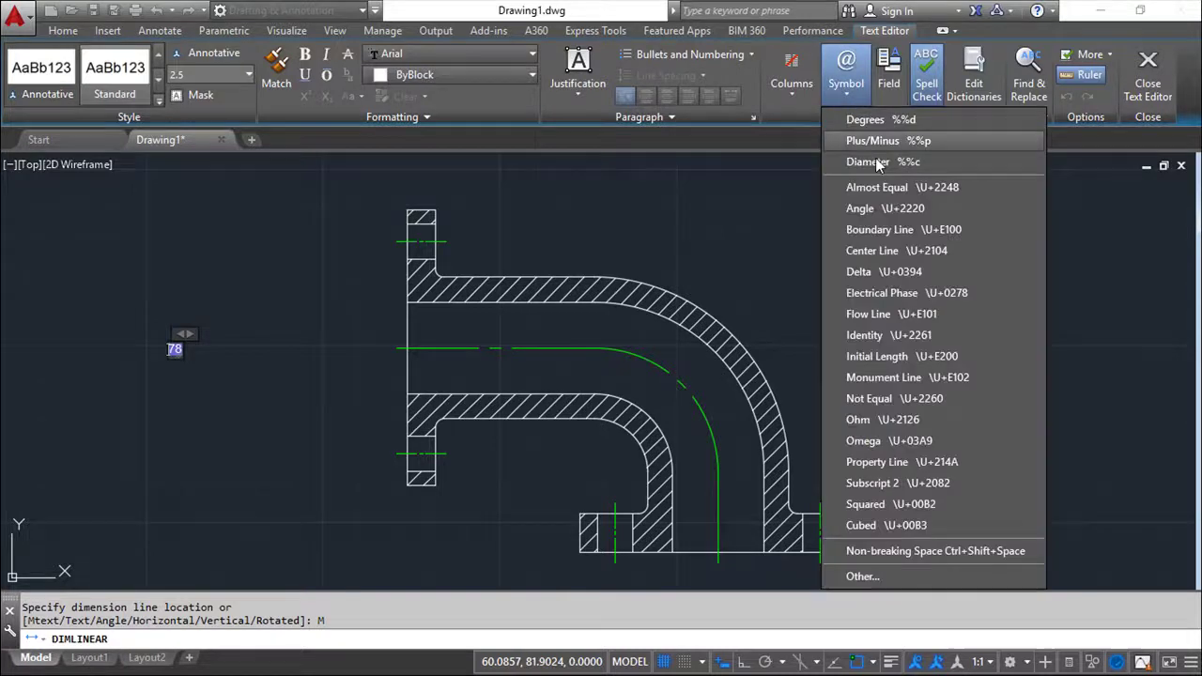
{"action": "left_click", "coordinate": [876, 163]}
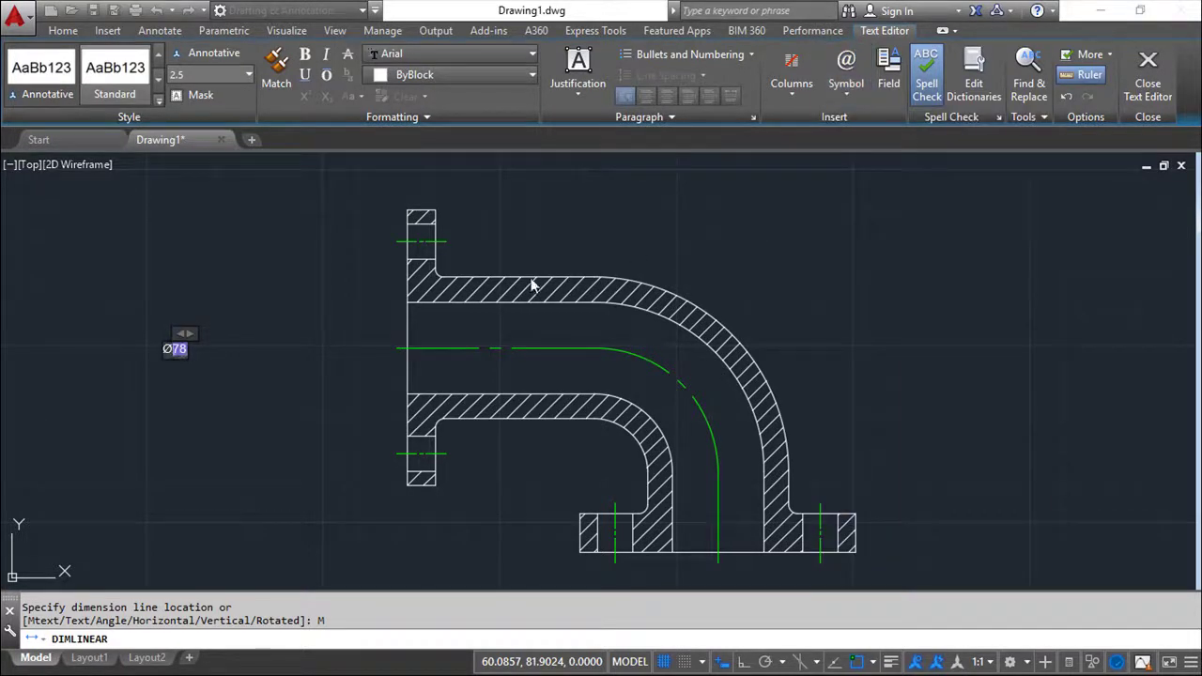
{"action": "left_click", "coordinate": [1136, 73]}
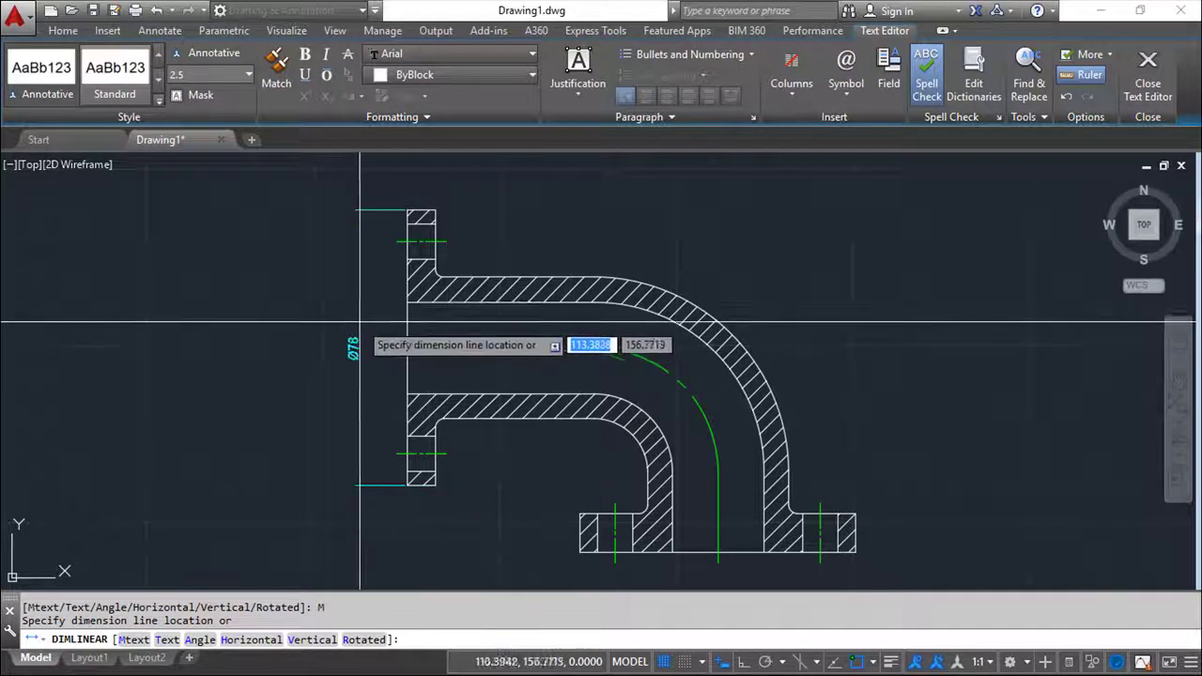
{"action": "left_click", "coordinate": [346, 348]}
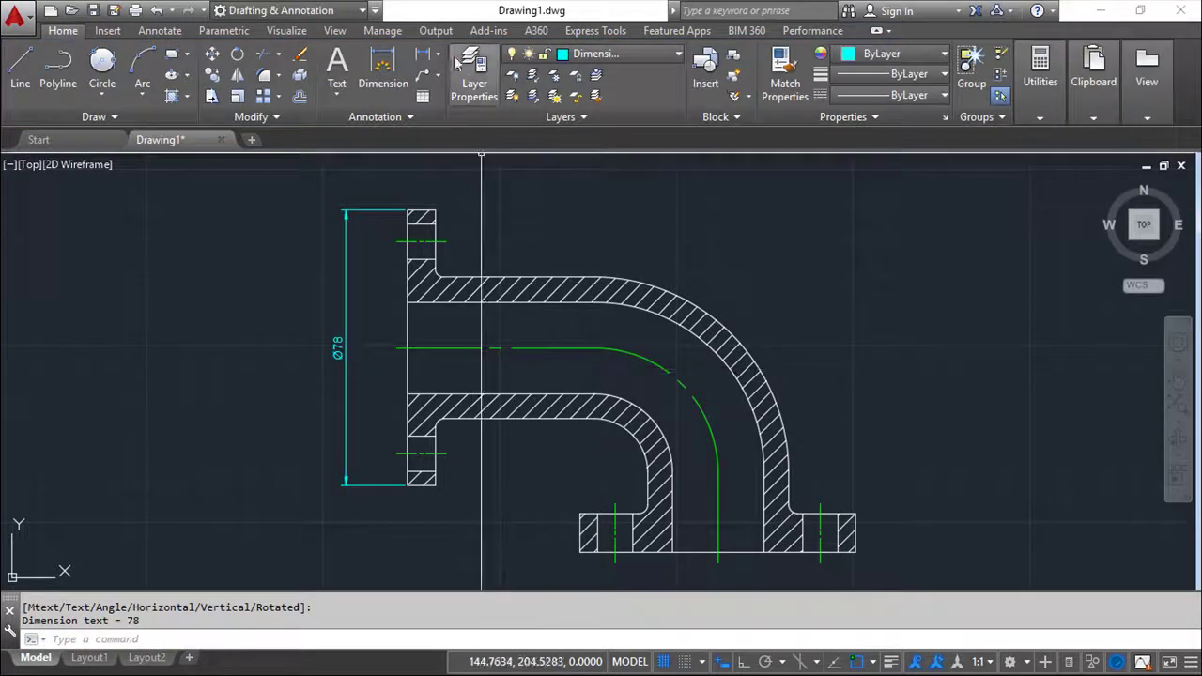
Step: Add two 30 linear dimensions from the centre line to the upper and lower flange points
{"action": "left_click", "coordinate": [421, 56]}
{"action": "left_click", "coordinate": [396, 348]}
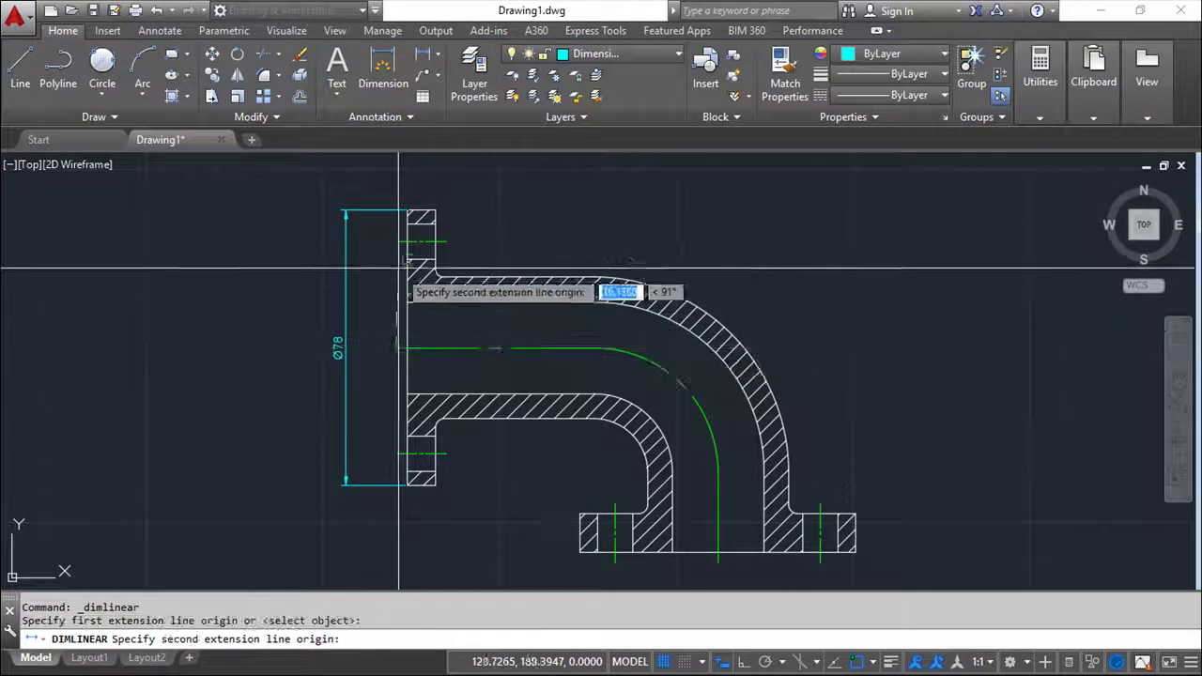
{"action": "left_click", "coordinate": [396, 242]}
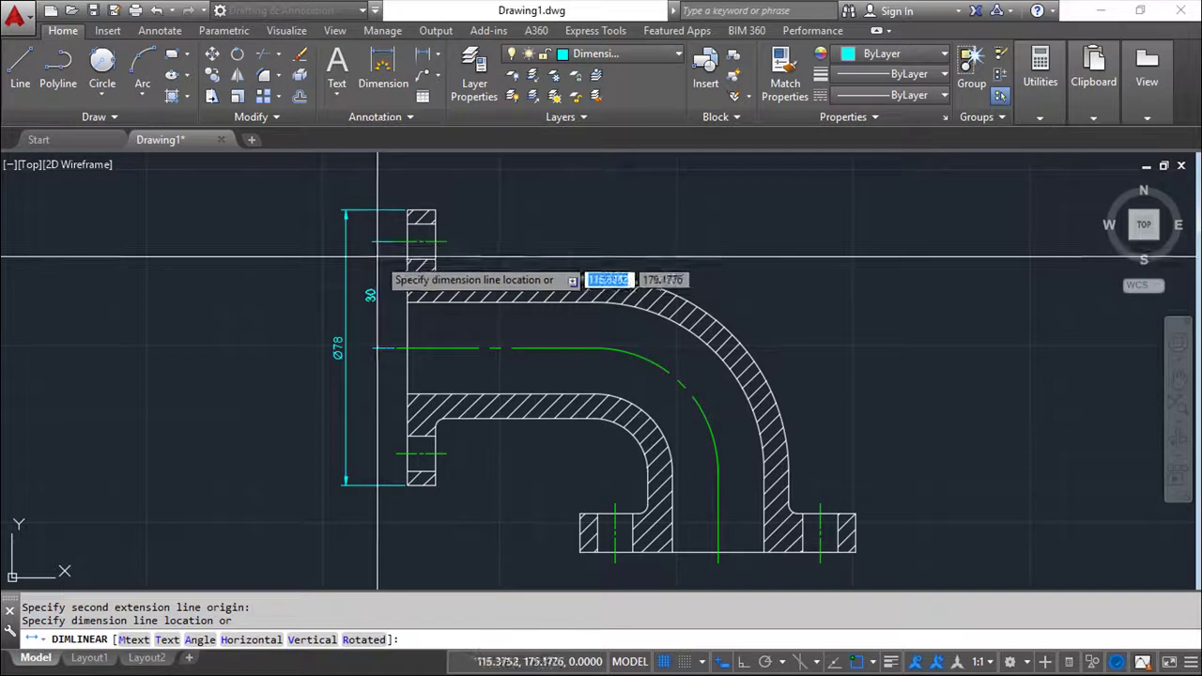
{"action": "left_click", "coordinate": [376, 268]}
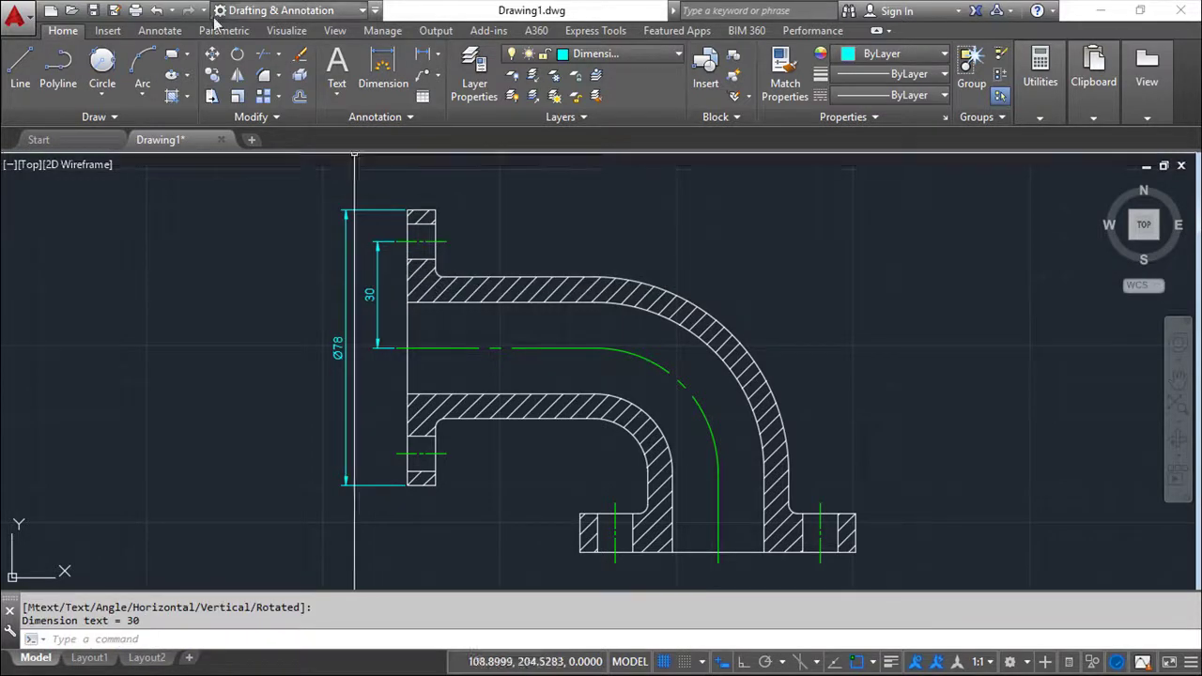
{"action": "left_click", "coordinate": [174, 33]}
{"action": "left_click", "coordinate": [469, 97]}
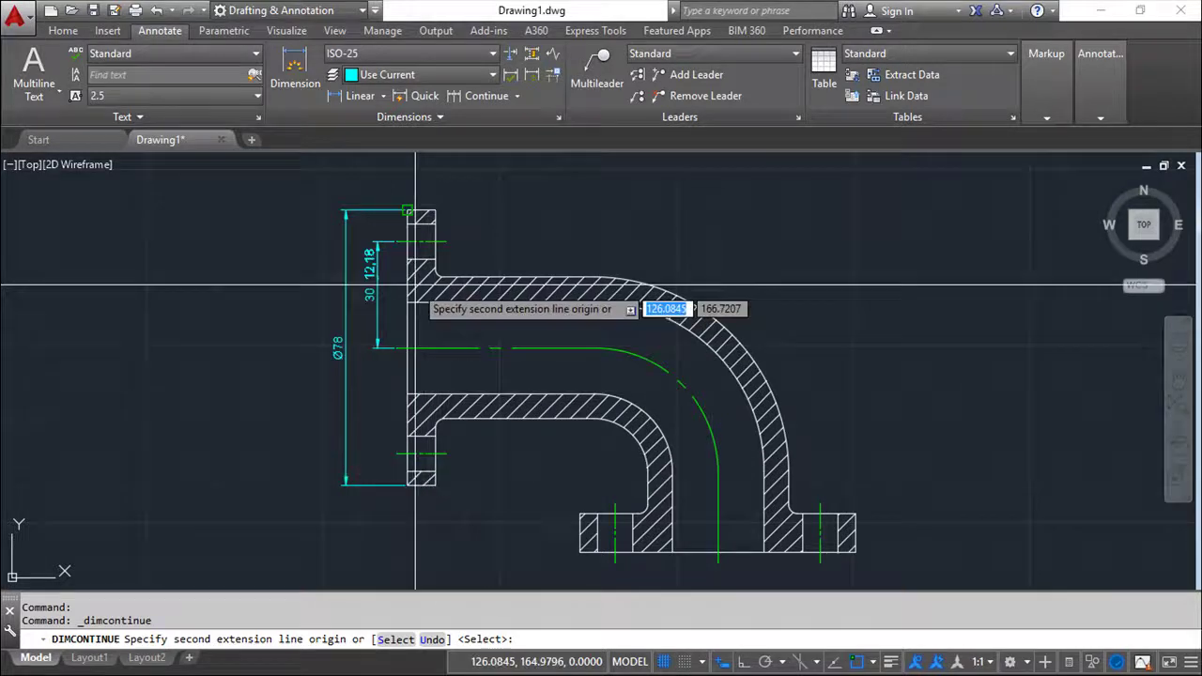
{"action": "key", "text": "Escape"}
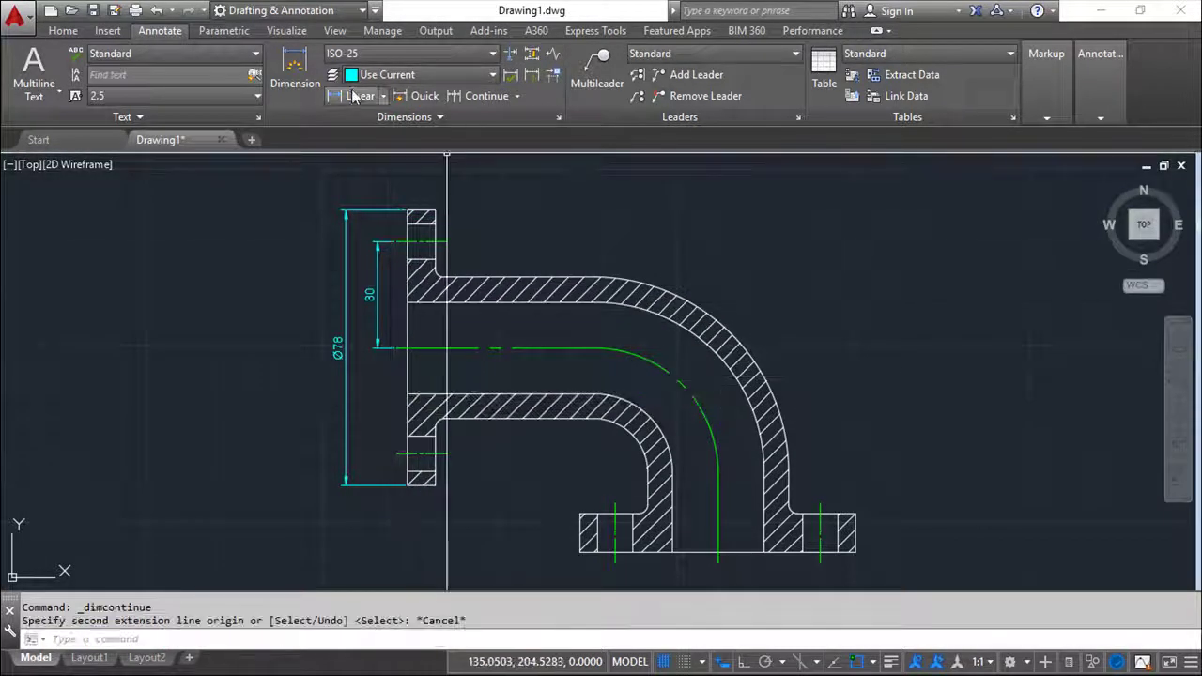
{"action": "left_click", "coordinate": [355, 97]}
{"action": "left_click", "coordinate": [397, 348]}
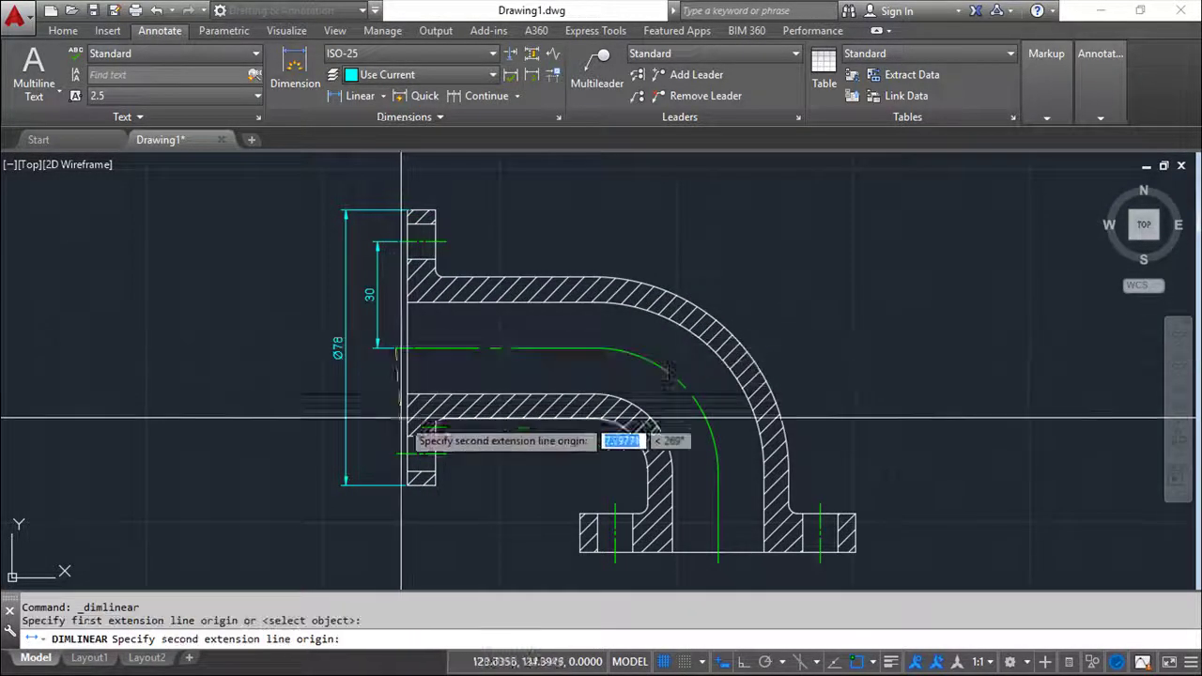
{"action": "left_click", "coordinate": [395, 453]}
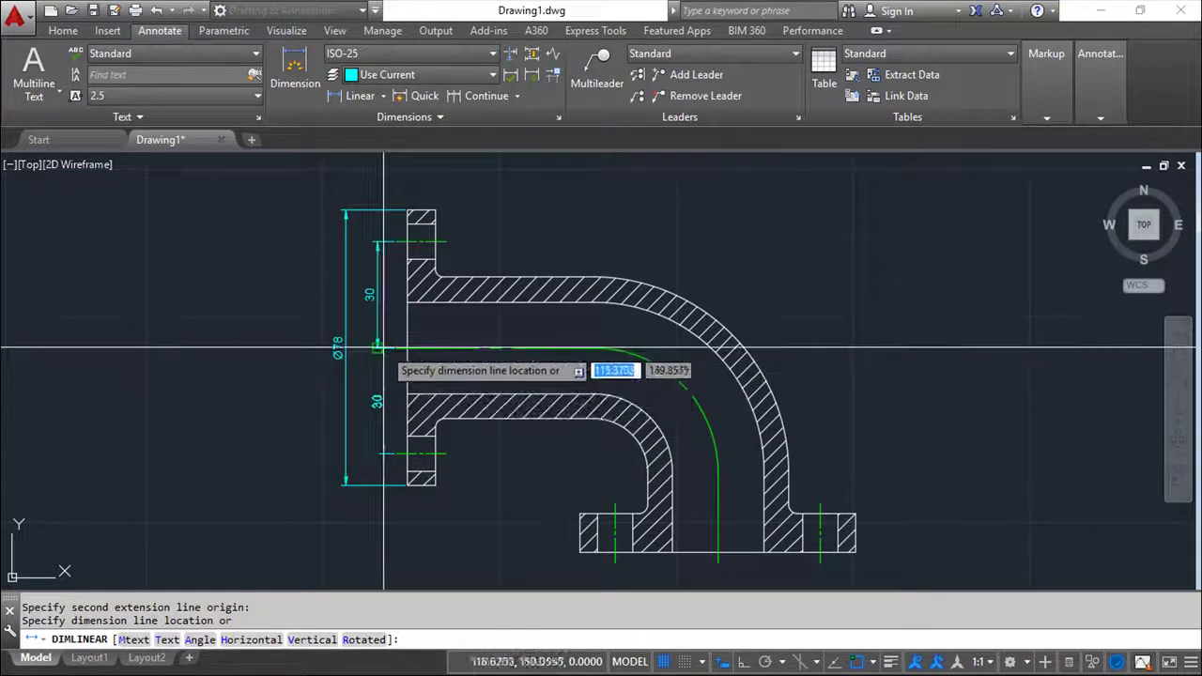
{"action": "left_click", "coordinate": [380, 348]}
{"action": "middle_click_drag", "start_coordinate": [882, 327], "coordinate": [752, 258]}
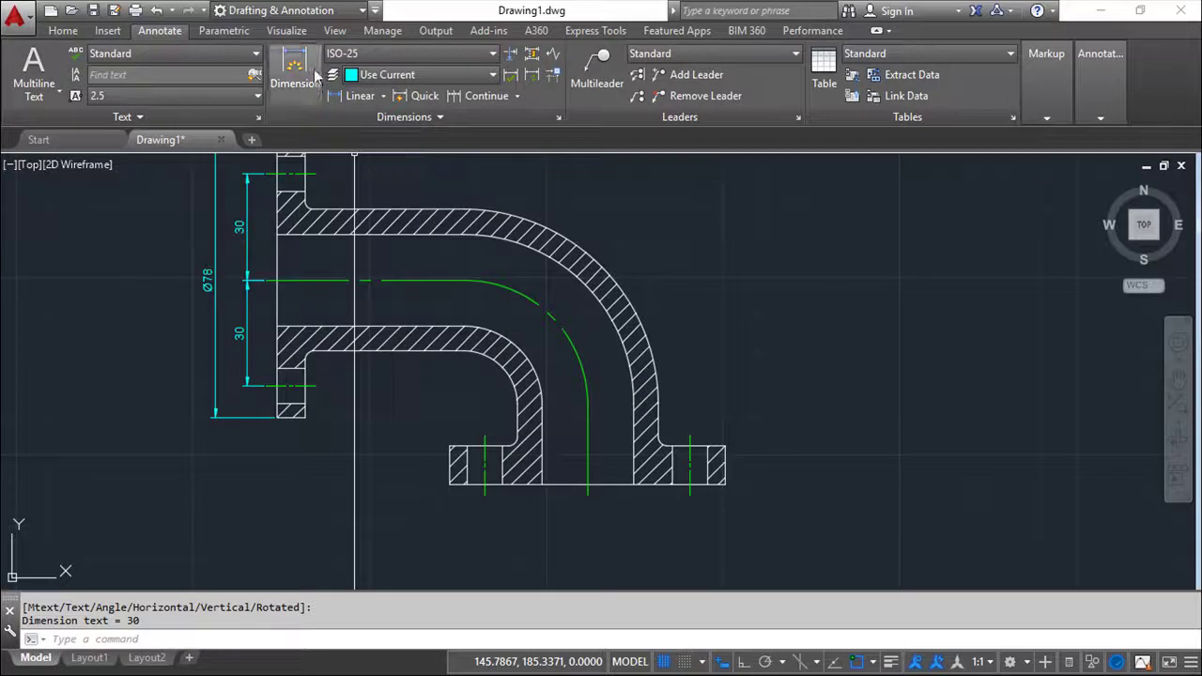
{"action": "left_click", "coordinate": [357, 96]}
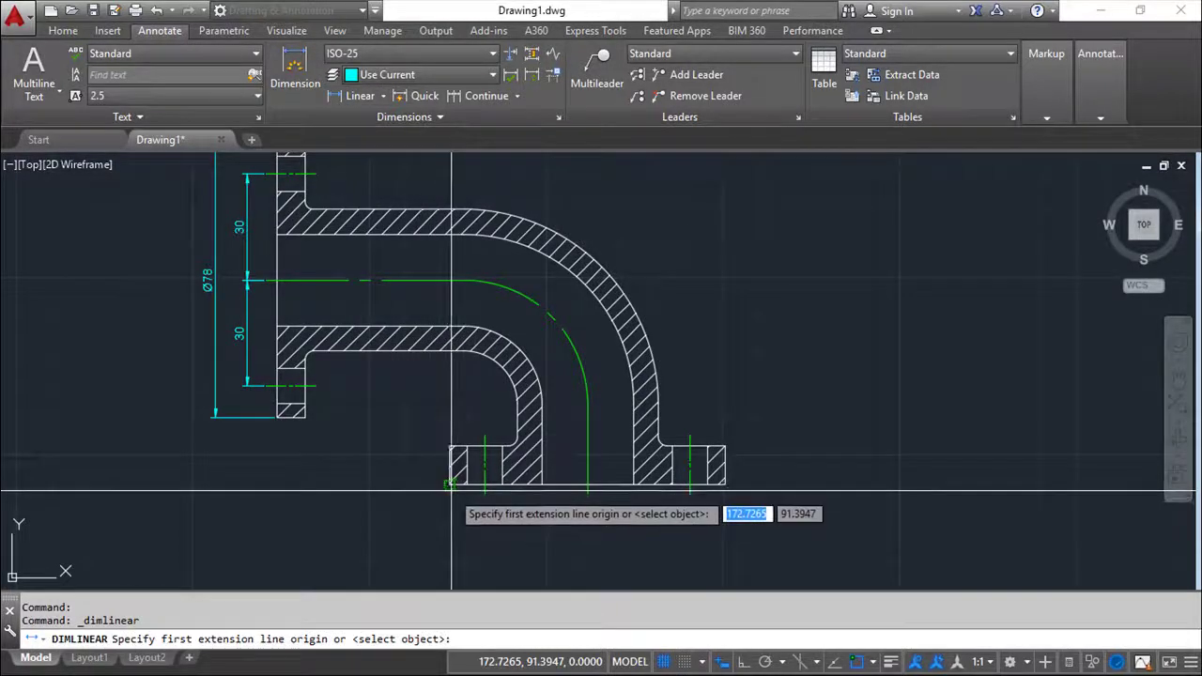
Step: Dimension the bottom flange width as Ø78 below the flange
{"action": "left_click", "coordinate": [450, 485]}
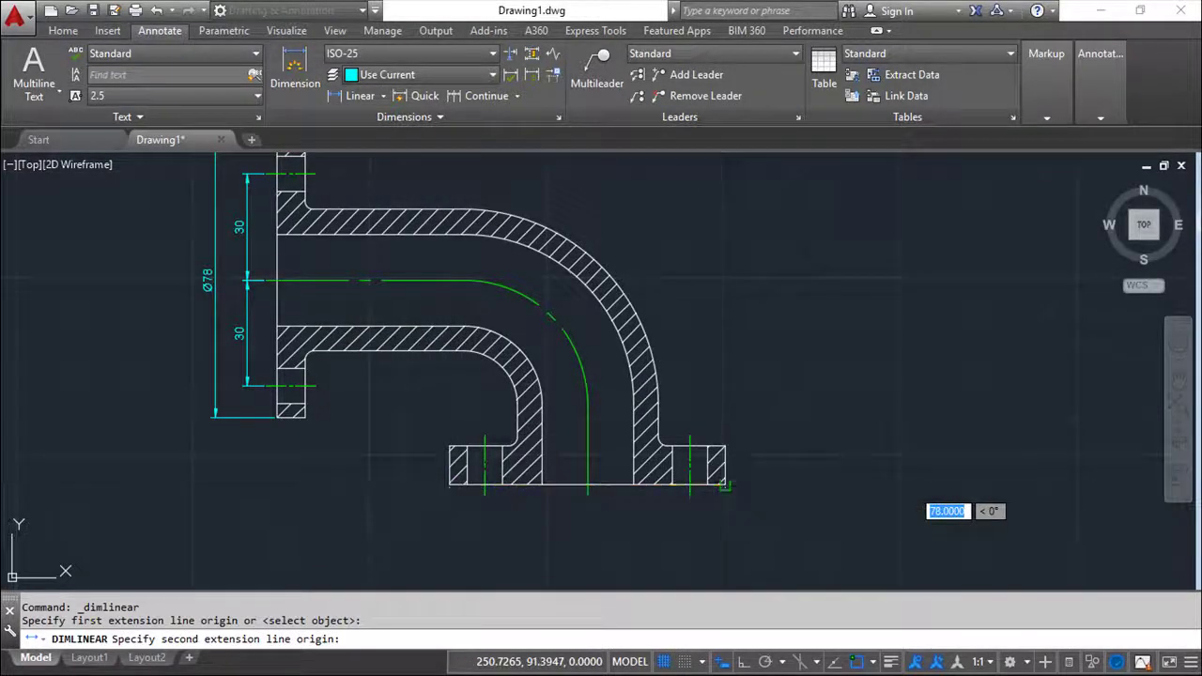
{"action": "left_click", "coordinate": [725, 485]}
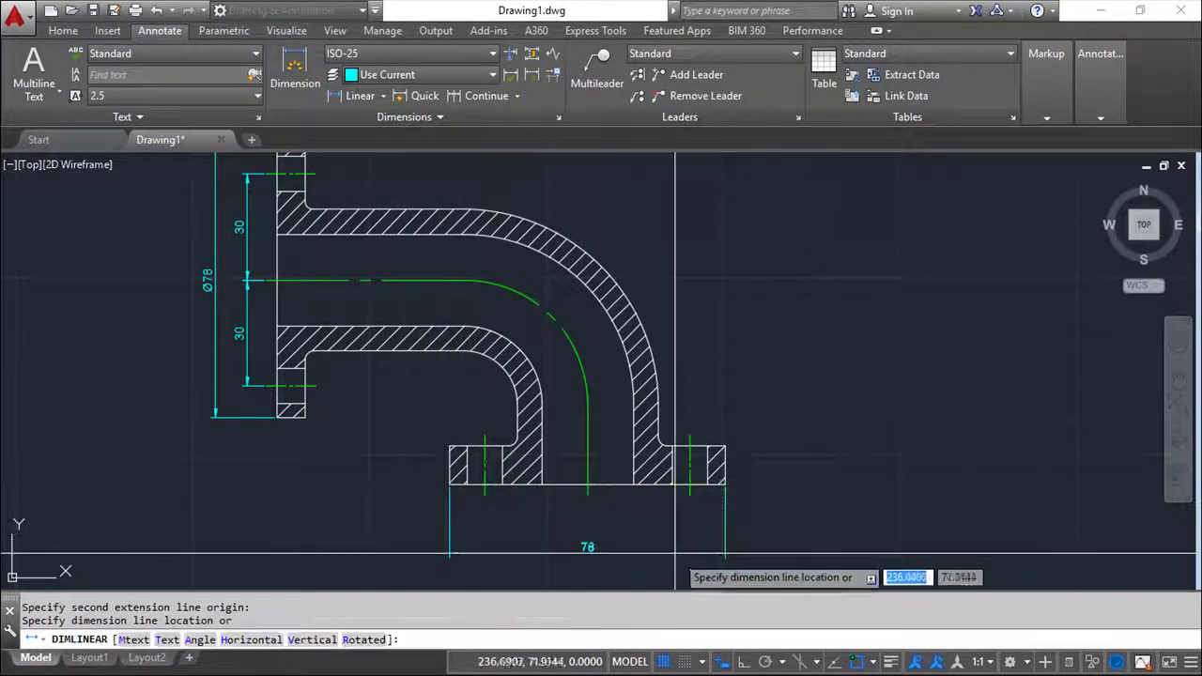
{"action": "left_click", "coordinate": [134, 639]}
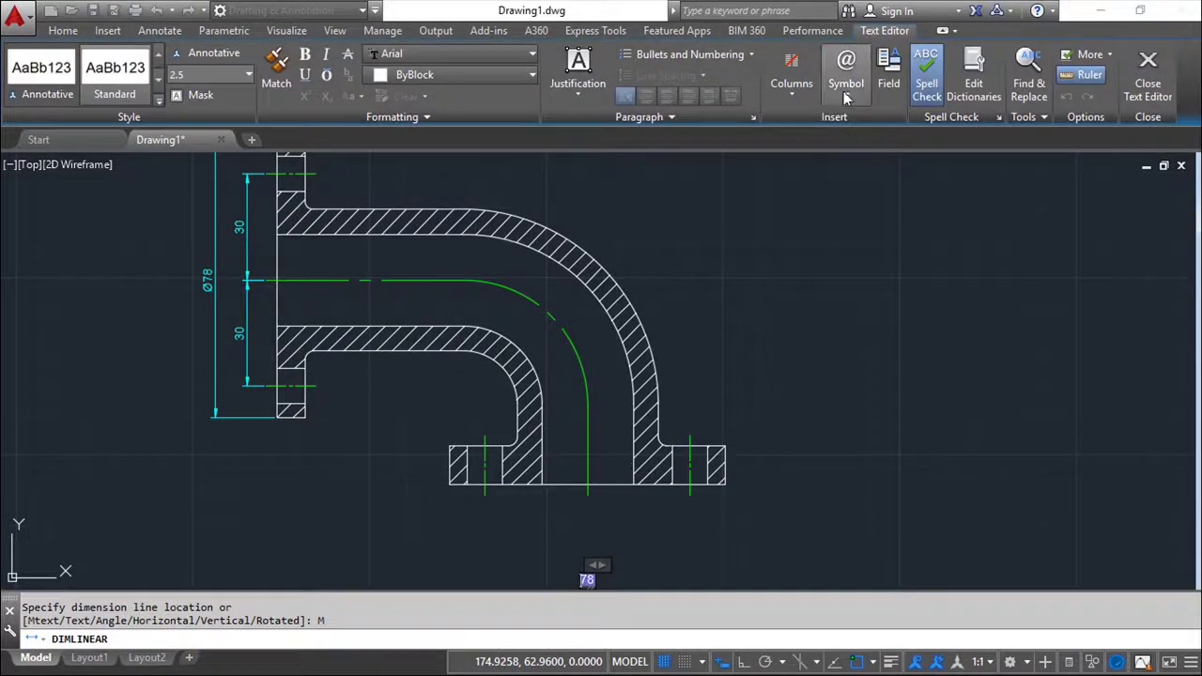
{"action": "left_click", "coordinate": [845, 85]}
{"action": "left_click", "coordinate": [854, 163]}
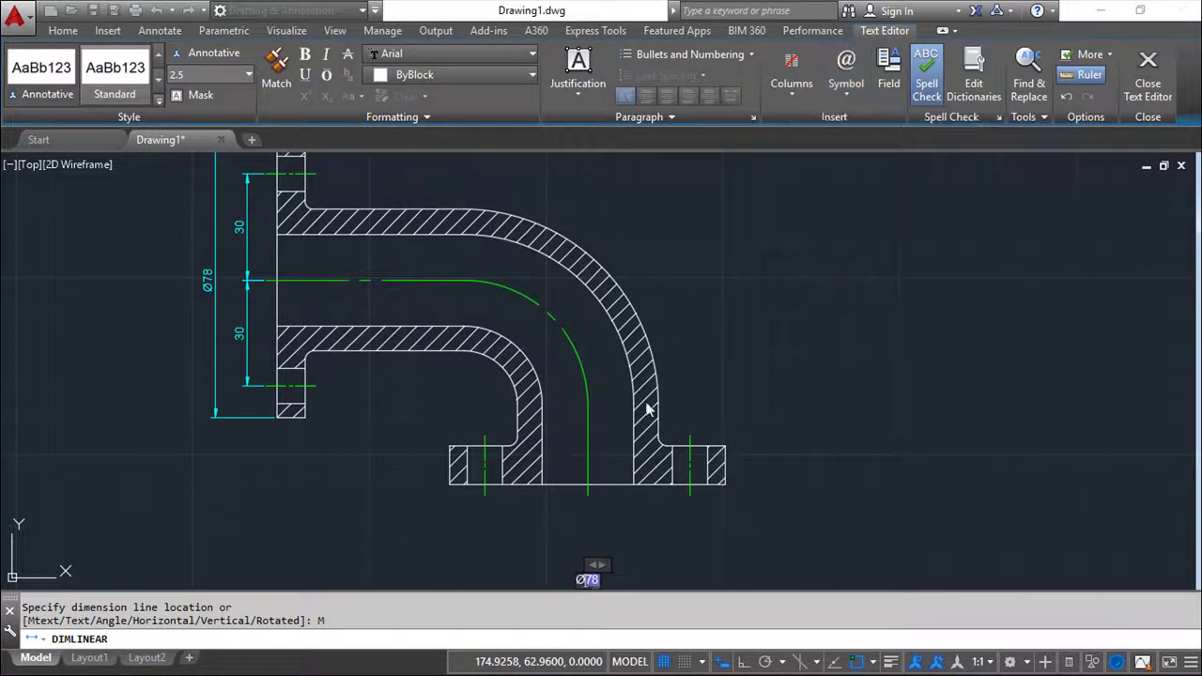
{"action": "left_click", "coordinate": [1138, 80]}
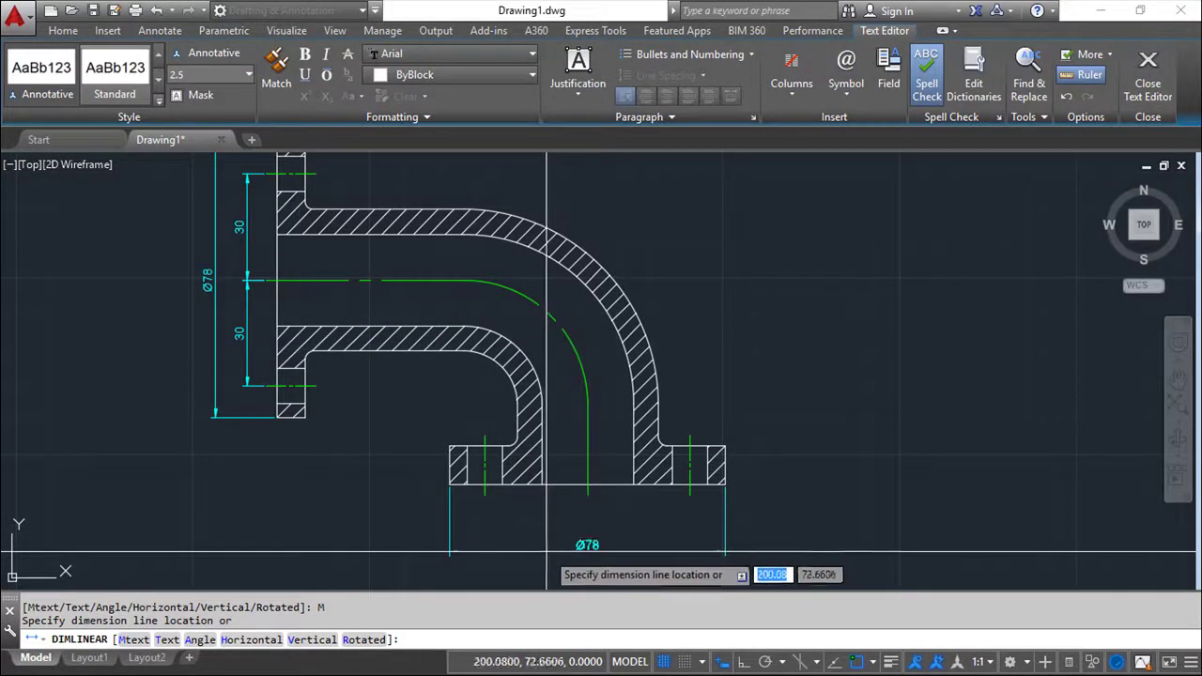
{"action": "left_click", "coordinate": [547, 556]}
Step: Add two chained 29 dimensions from the bolt centrelines to the pipe's vertical centreline
{"action": "left_click", "coordinate": [336, 103]}
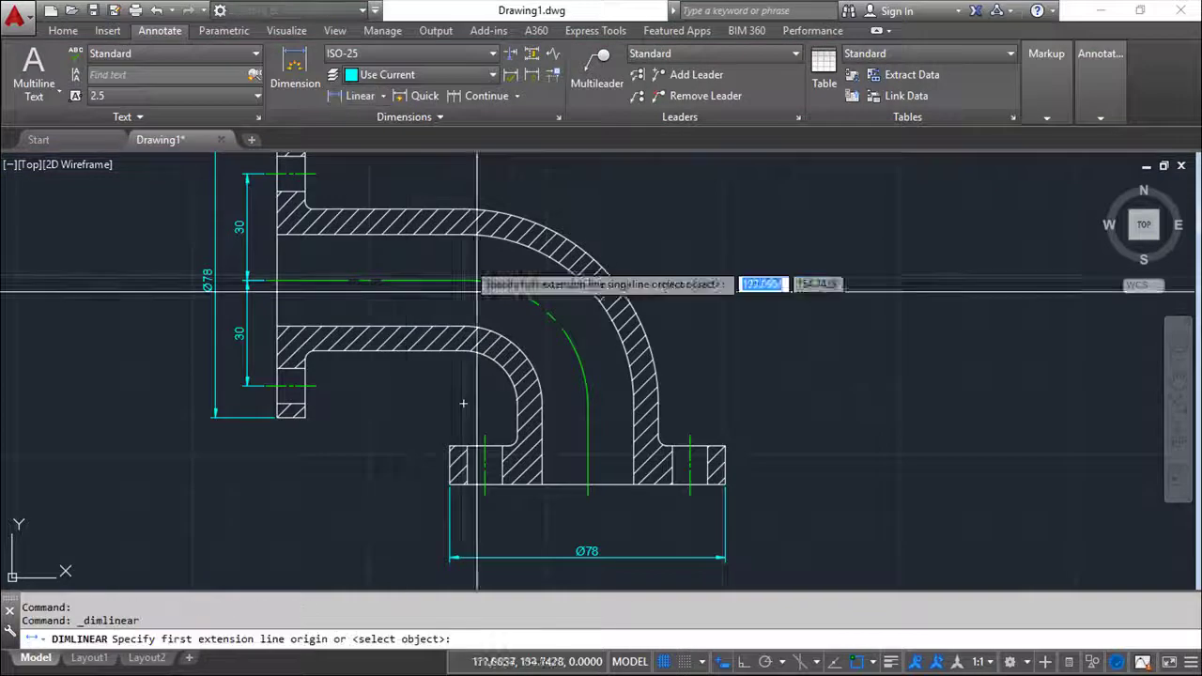
{"action": "left_click", "coordinate": [484, 492]}
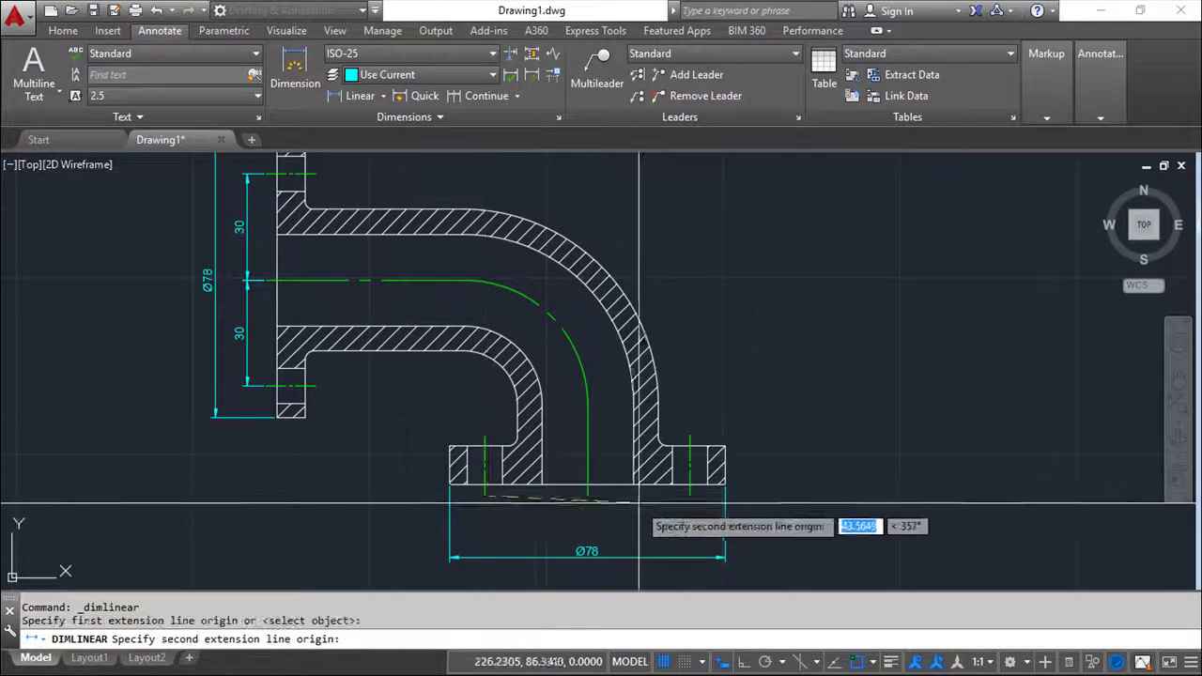
{"action": "left_click", "coordinate": [588, 486]}
{"action": "left_click", "coordinate": [562, 520]}
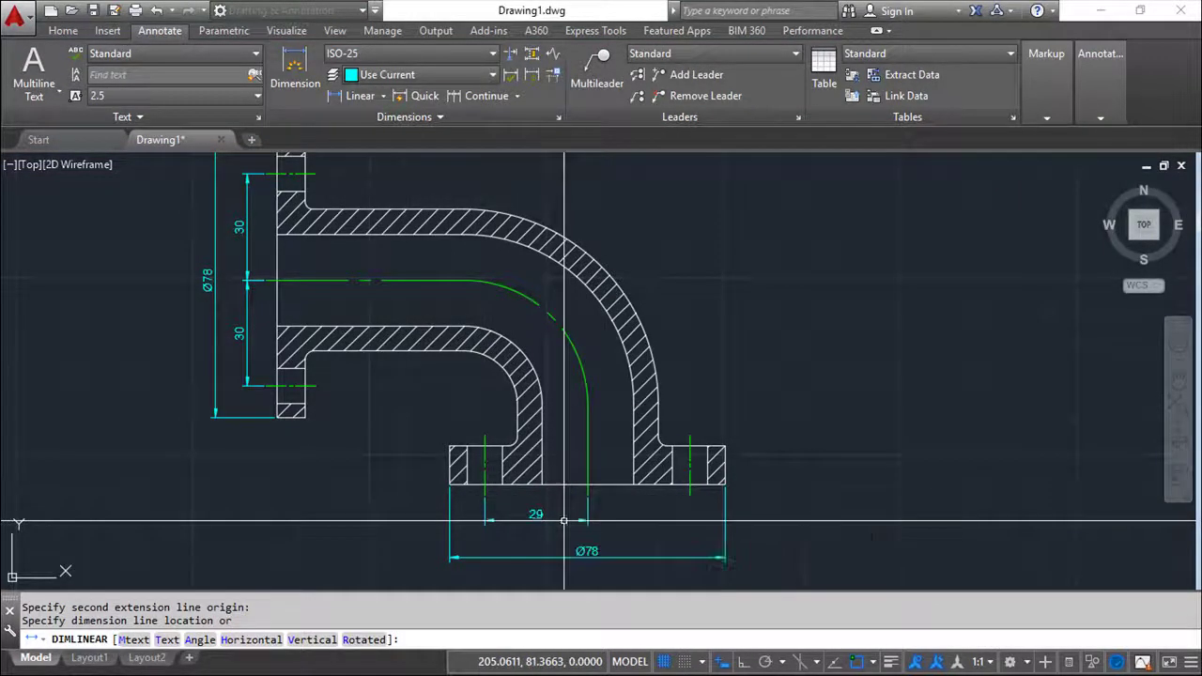
{"action": "left_click", "coordinate": [473, 98]}
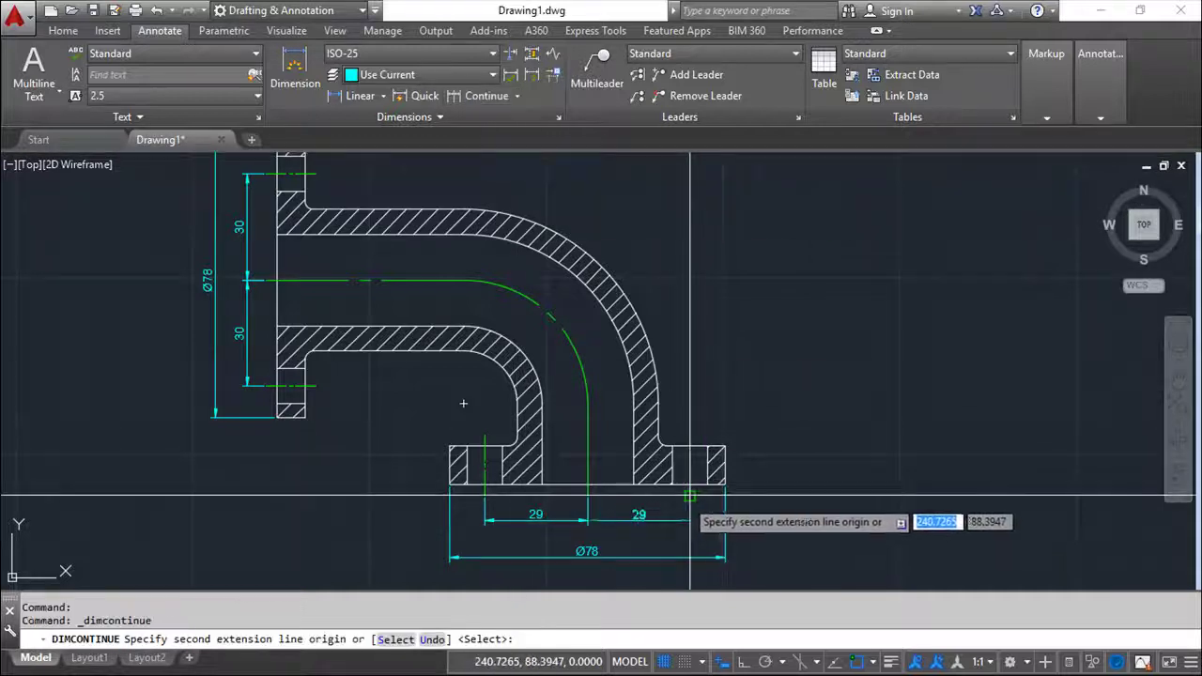
{"action": "right_click", "coordinate": [826, 429]}
{"action": "left_click", "coordinate": [851, 438]}
{"action": "middle_click_drag", "start_coordinate": [756, 337], "coordinate": [803, 342]}
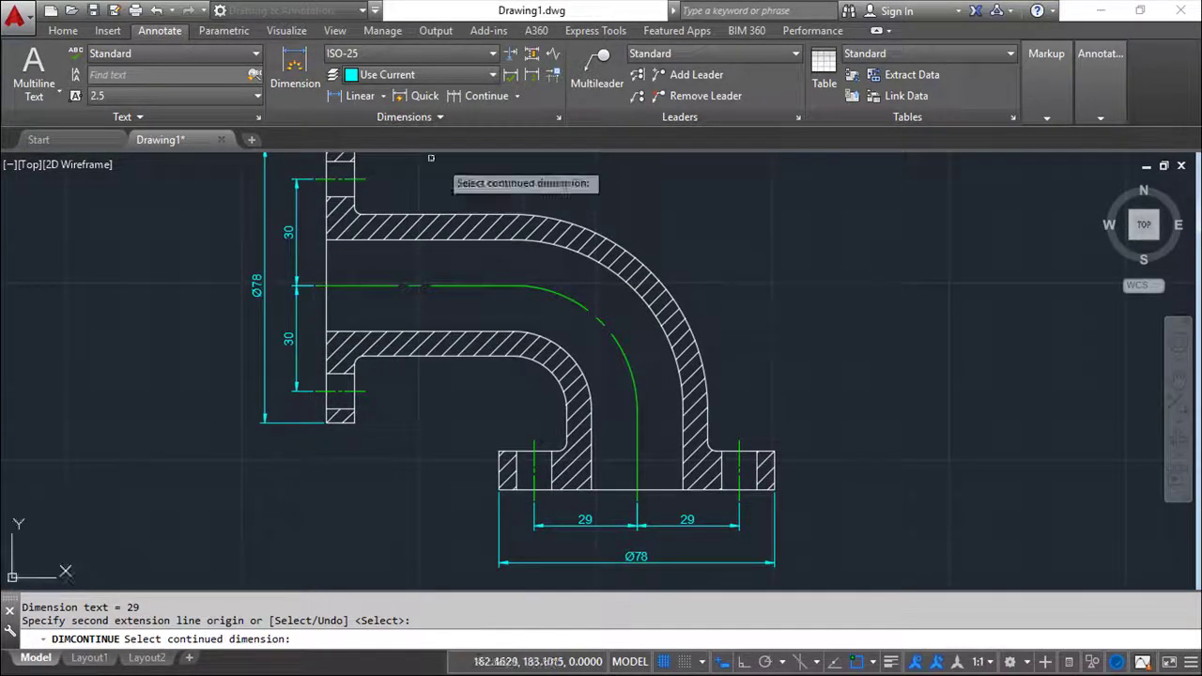
Step: Add an R2.5 radius dimension to the small inner fillet arc
{"action": "left_click", "coordinate": [384, 97]}
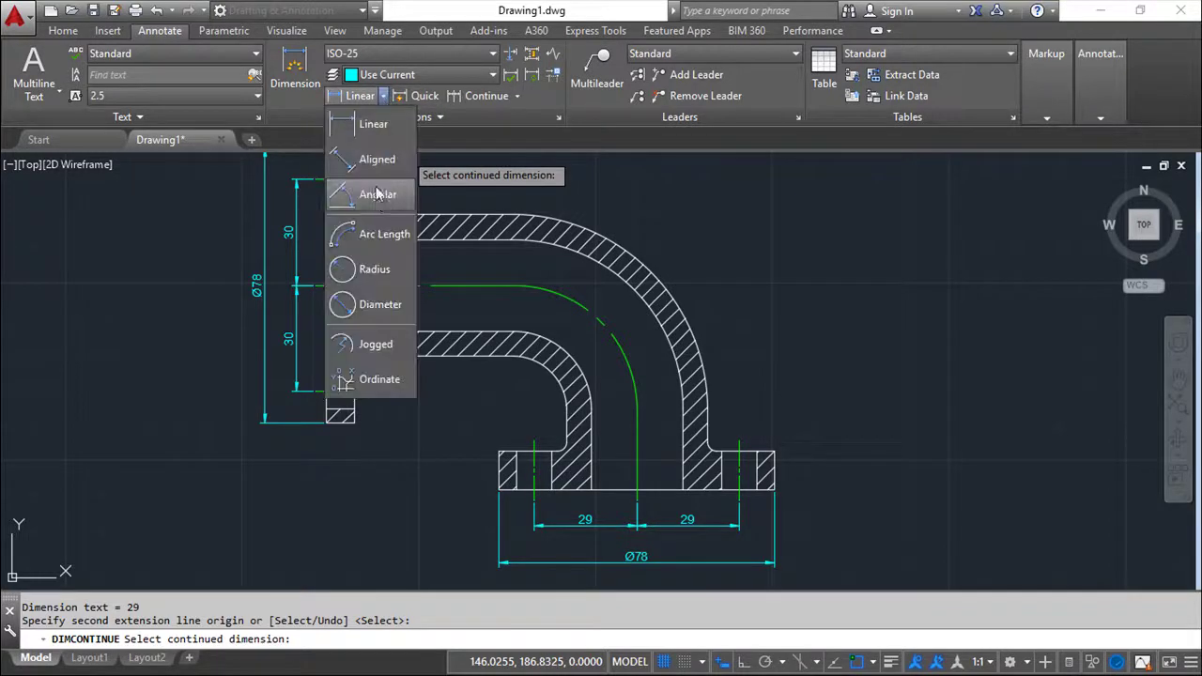
{"action": "key", "text": "Escape"}
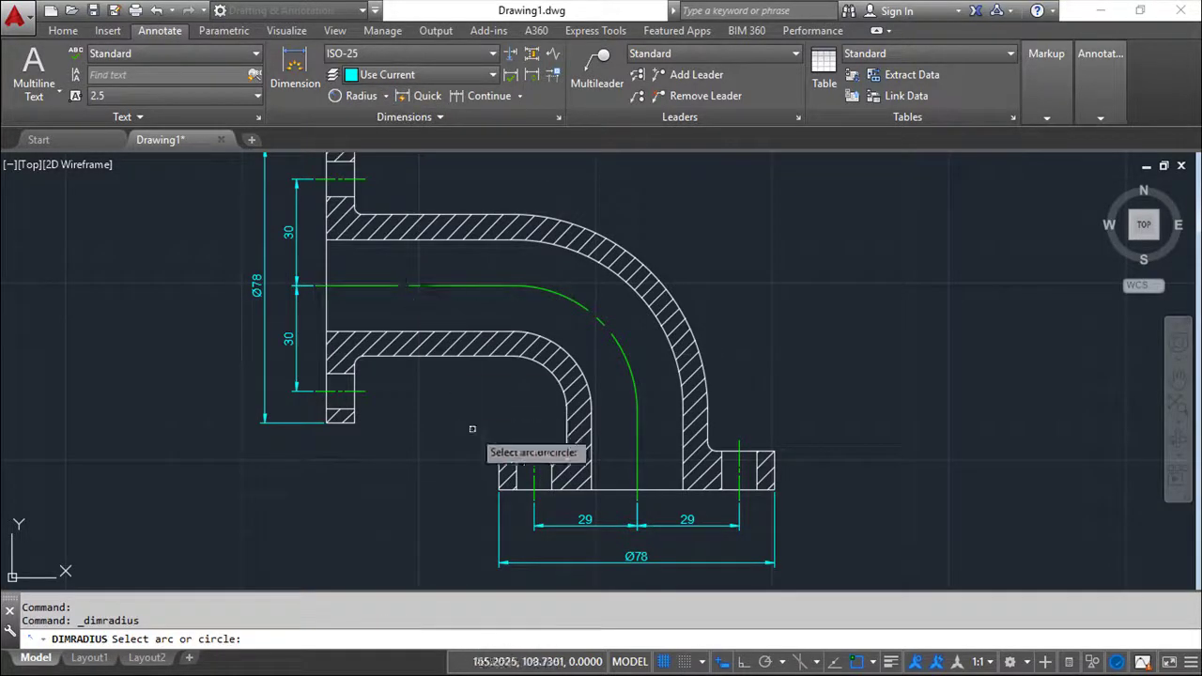
{"action": "left_click", "coordinate": [562, 448]}
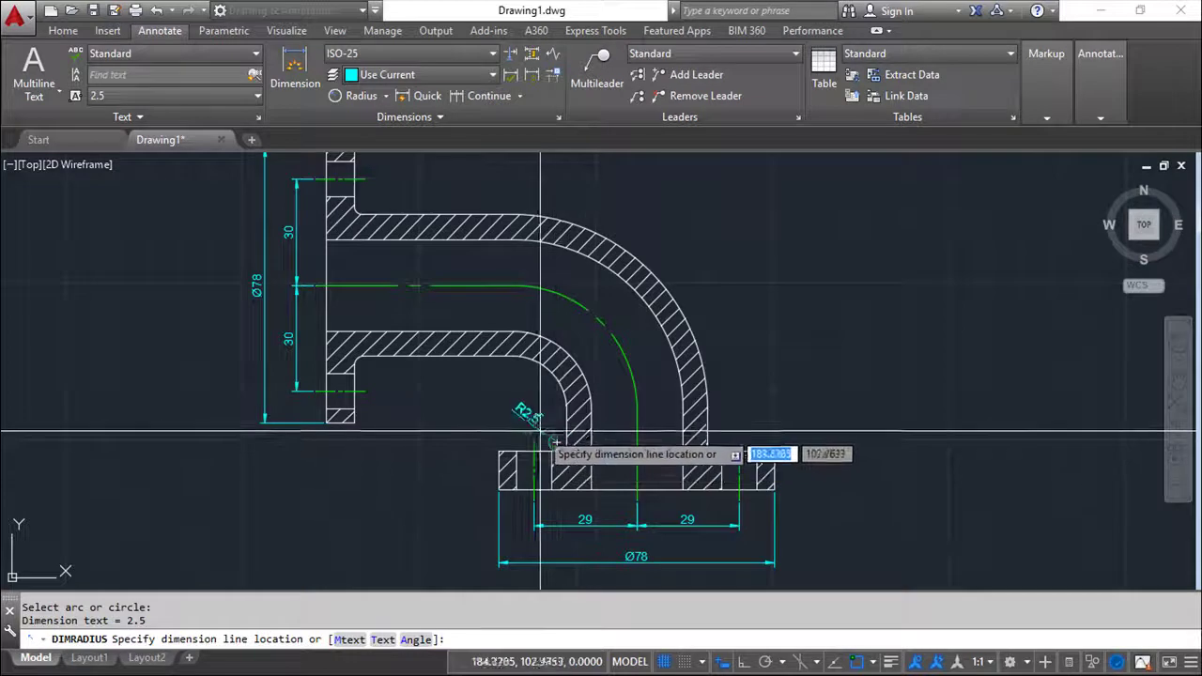
{"action": "middle_click_drag", "start_coordinate": [879, 385], "coordinate": [832, 383]}
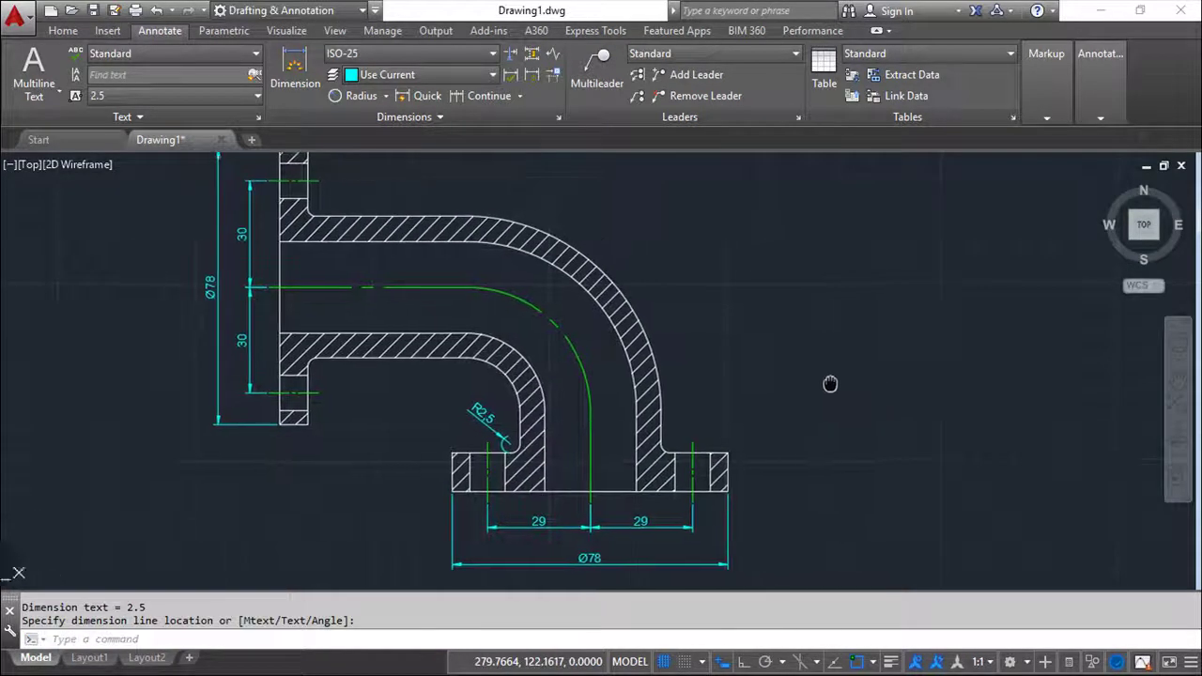
{"action": "middle_click_drag", "start_coordinate": [504, 265], "coordinate": [507, 285]}
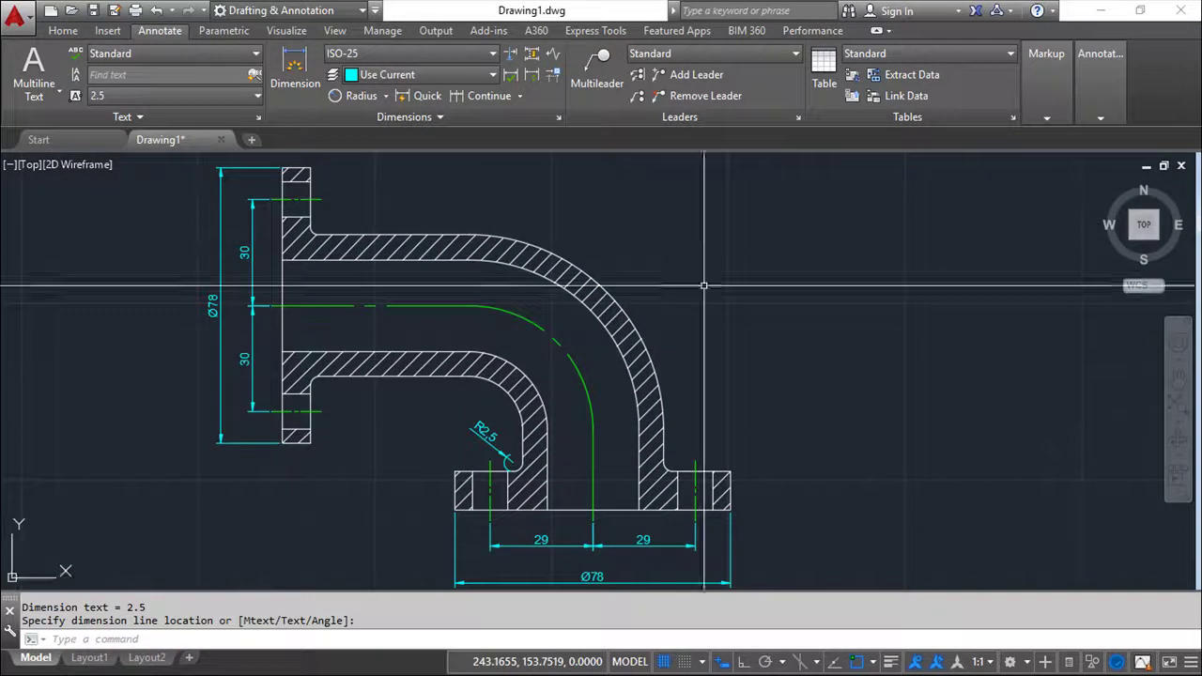
Step: Dimension the green centreline arc as R35, placing the label inside the bend
{"action": "left_click", "coordinate": [574, 363]}
{"action": "left_click", "coordinate": [620, 425]}
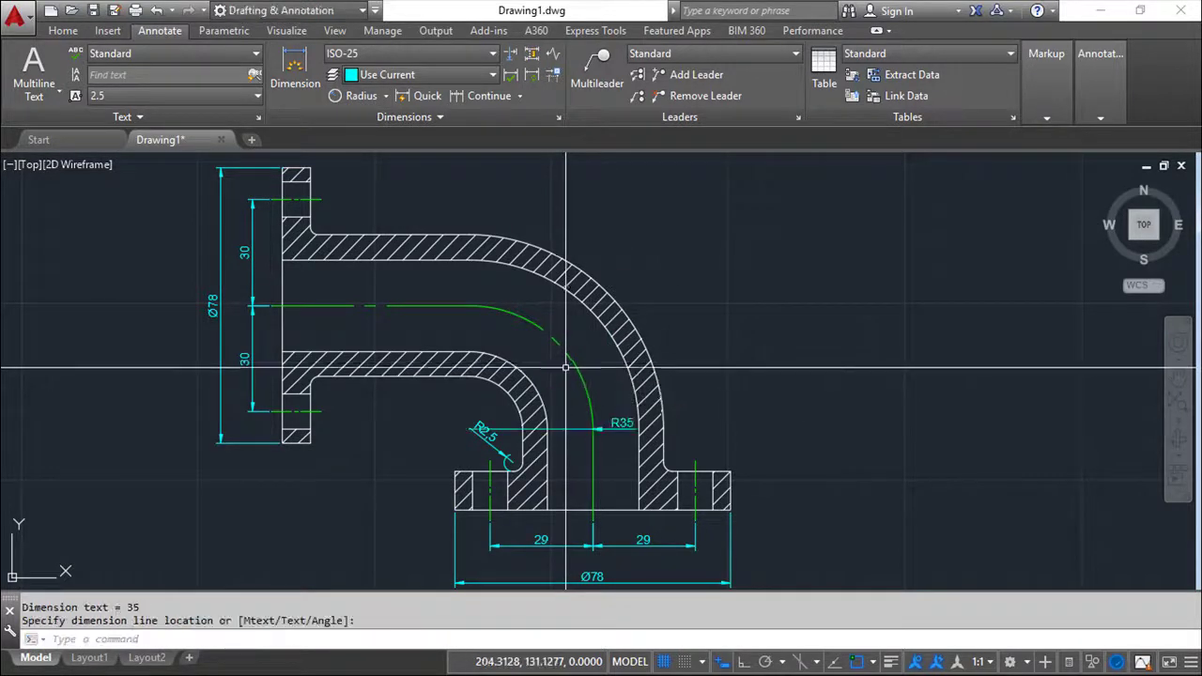
{"action": "left_click", "coordinate": [157, 11]}
{"action": "left_click", "coordinate": [361, 96]}
{"action": "left_click", "coordinate": [569, 369]}
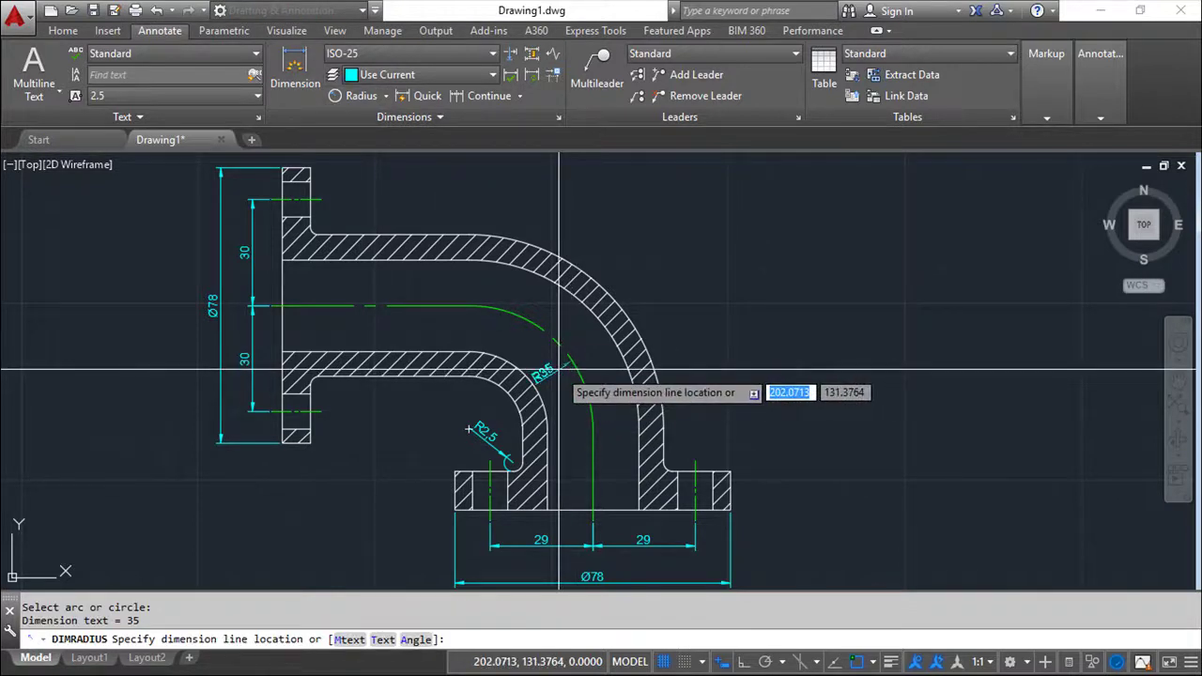
{"action": "left_click", "coordinate": [559, 371]}
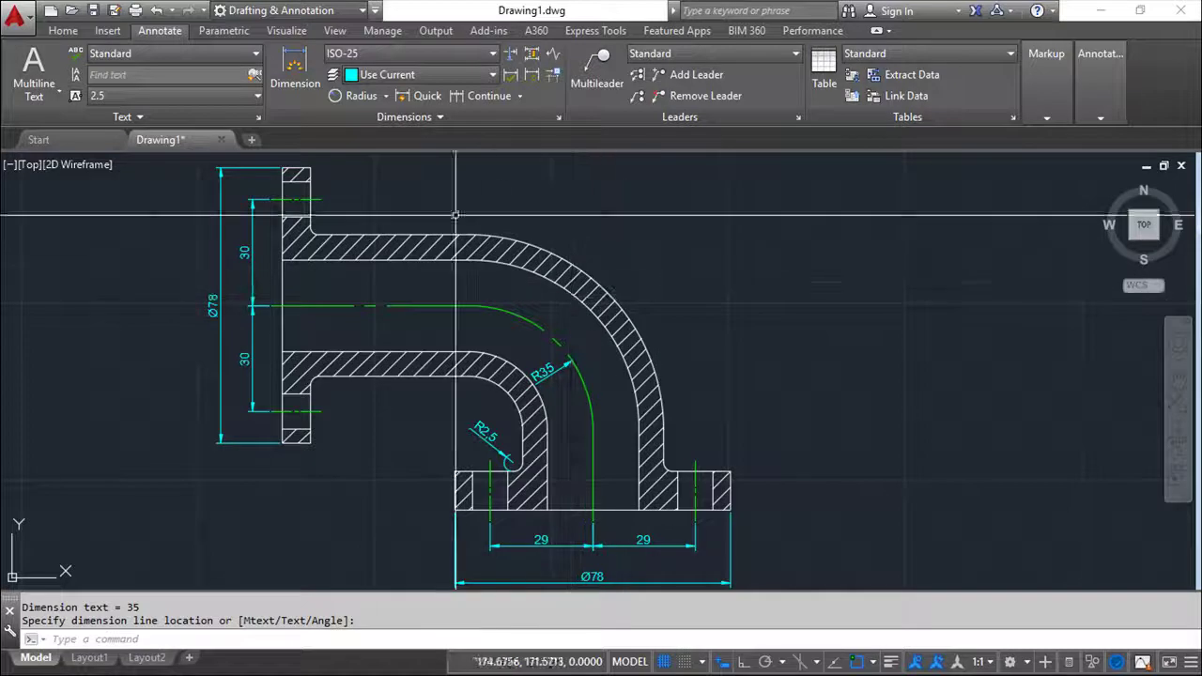
Step: Dimension the pipe bore as Ø26, placed inside the bore
{"action": "left_click", "coordinate": [387, 96]}
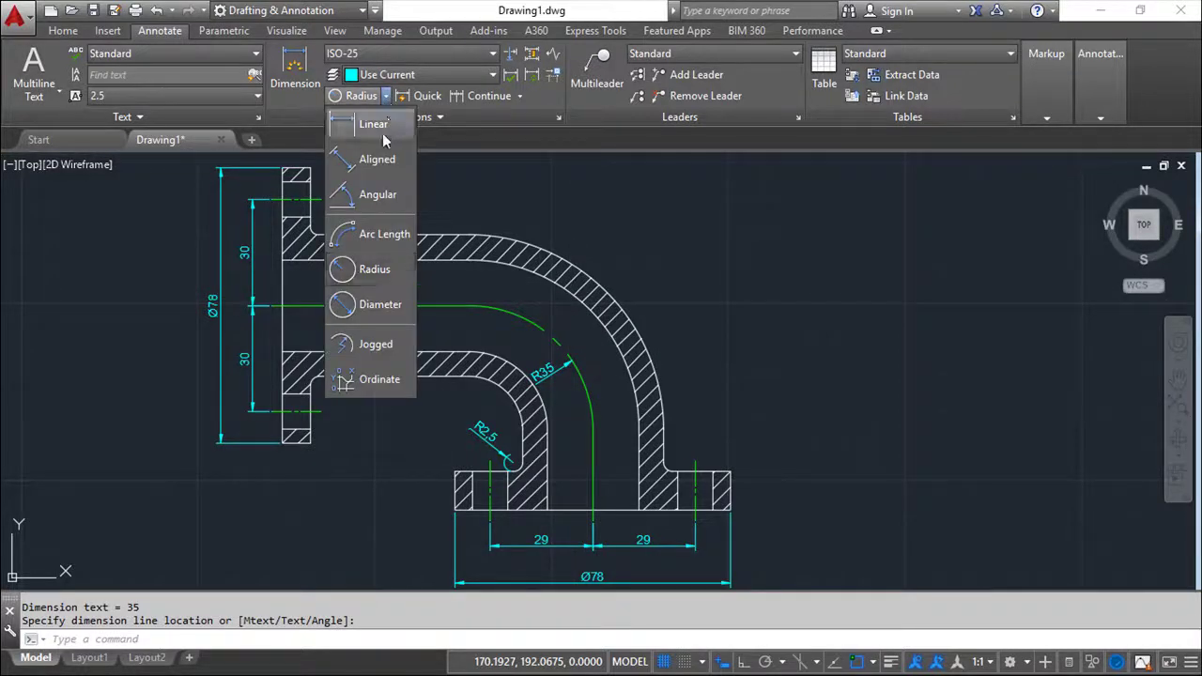
{"action": "left_click", "coordinate": [374, 121]}
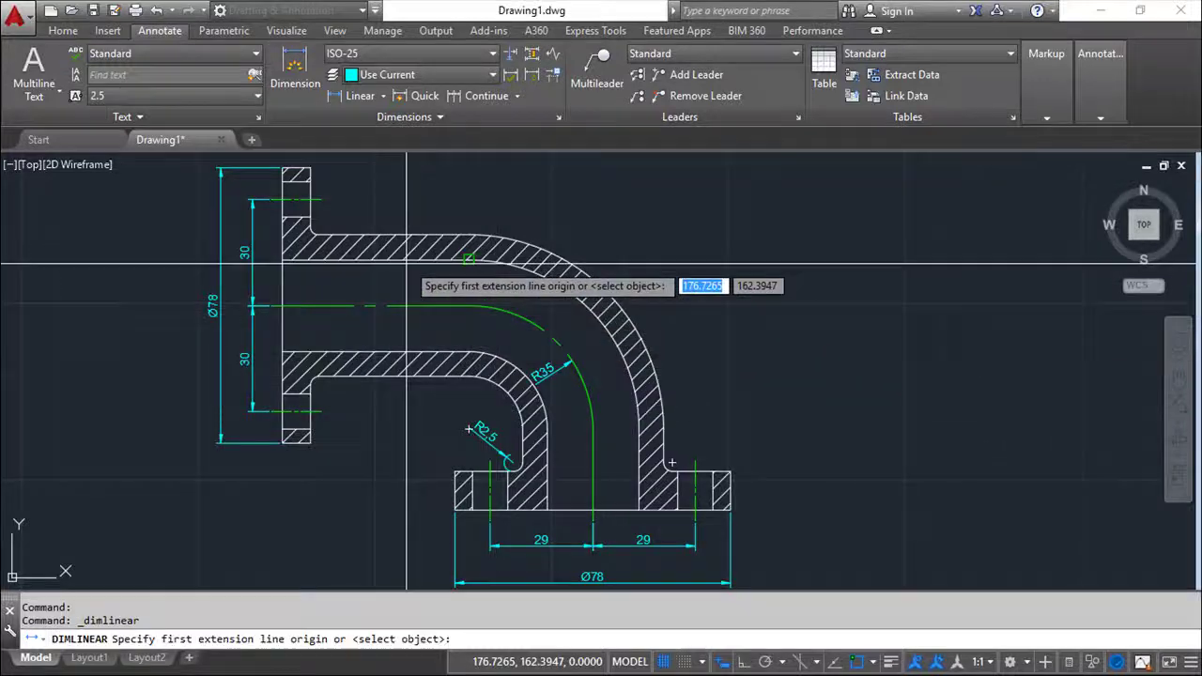
{"action": "left_click", "coordinate": [472, 272]}
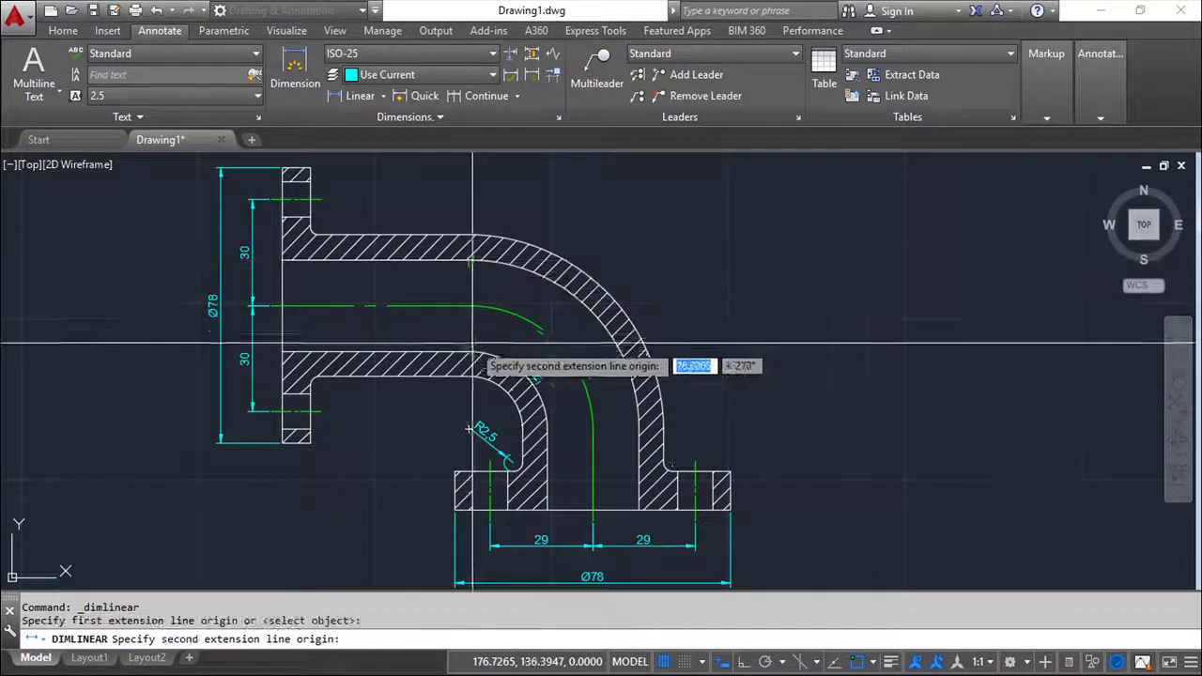
{"action": "left_click", "coordinate": [469, 307]}
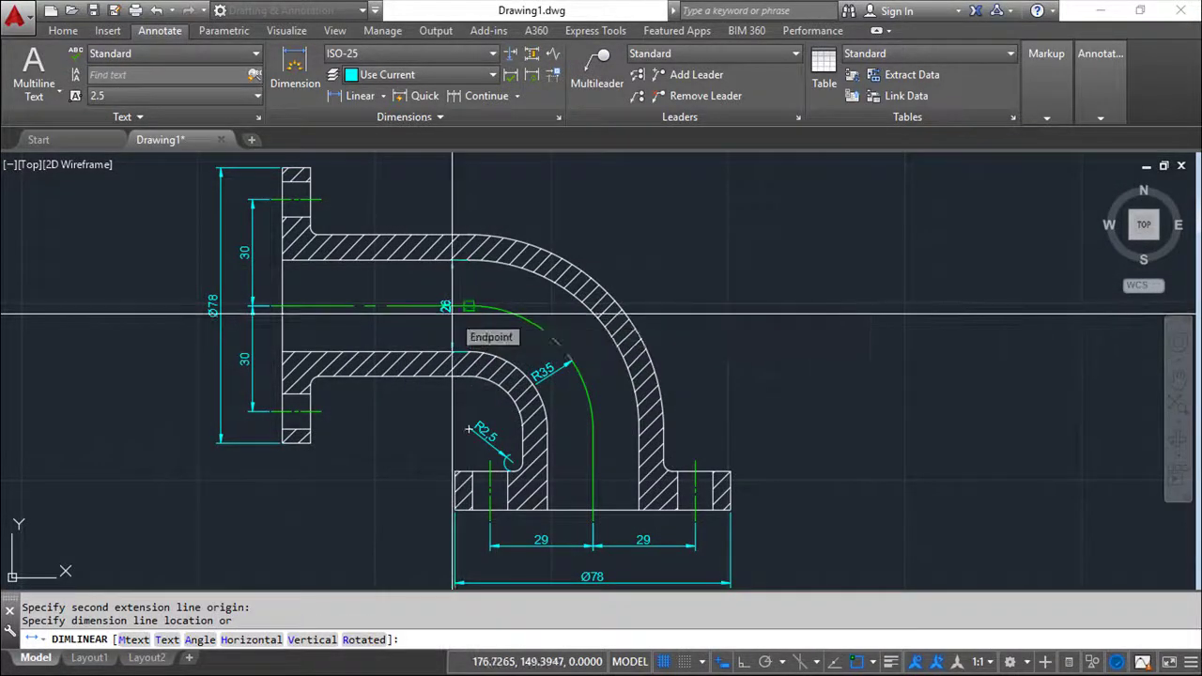
{"action": "left_click", "coordinate": [134, 639]}
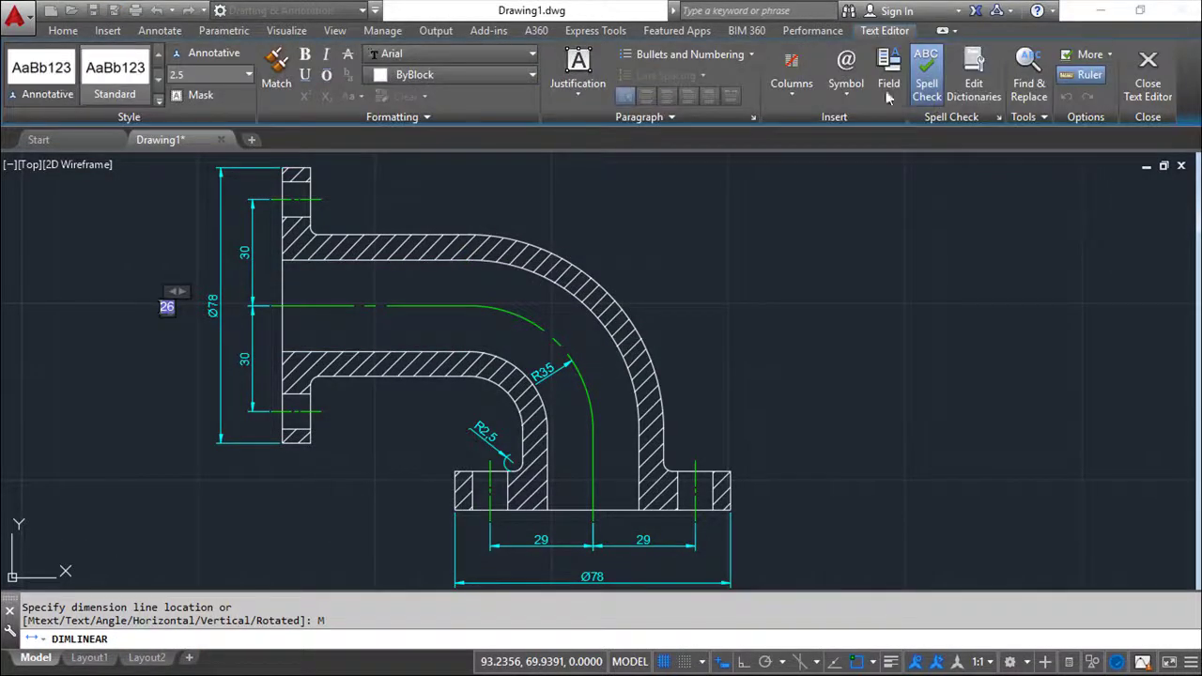
{"action": "left_click", "coordinate": [845, 97]}
{"action": "left_click", "coordinate": [862, 163]}
{"action": "left_click", "coordinate": [1125, 85]}
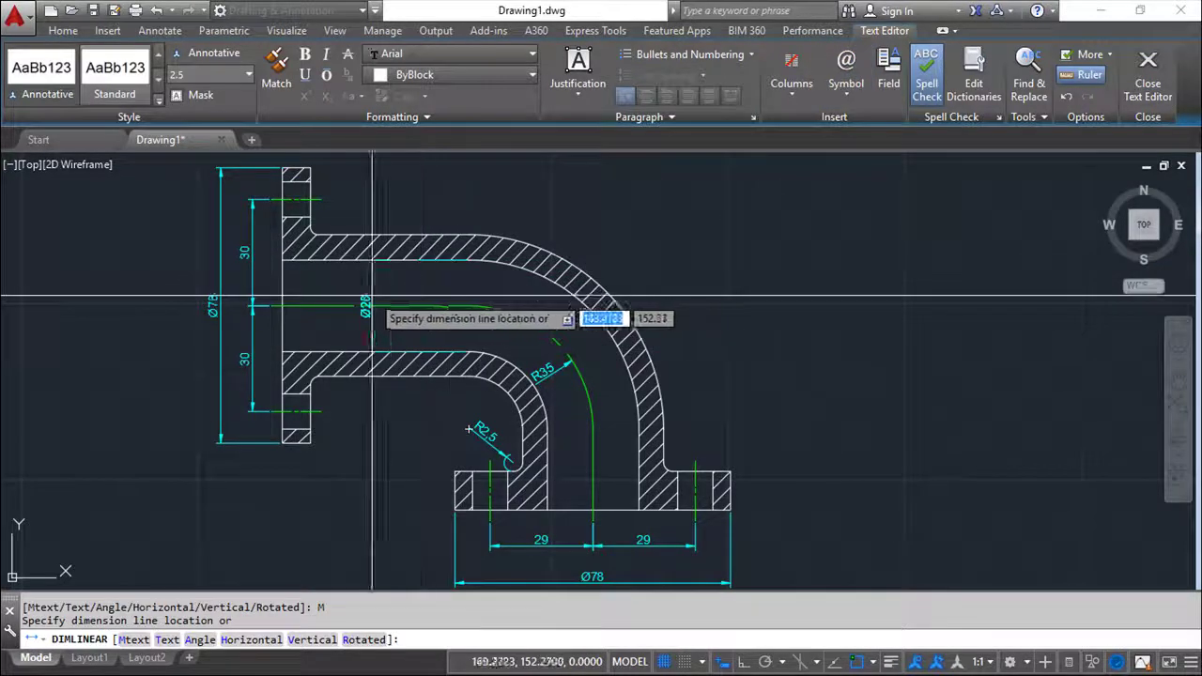
{"action": "left_click", "coordinate": [422, 299]}
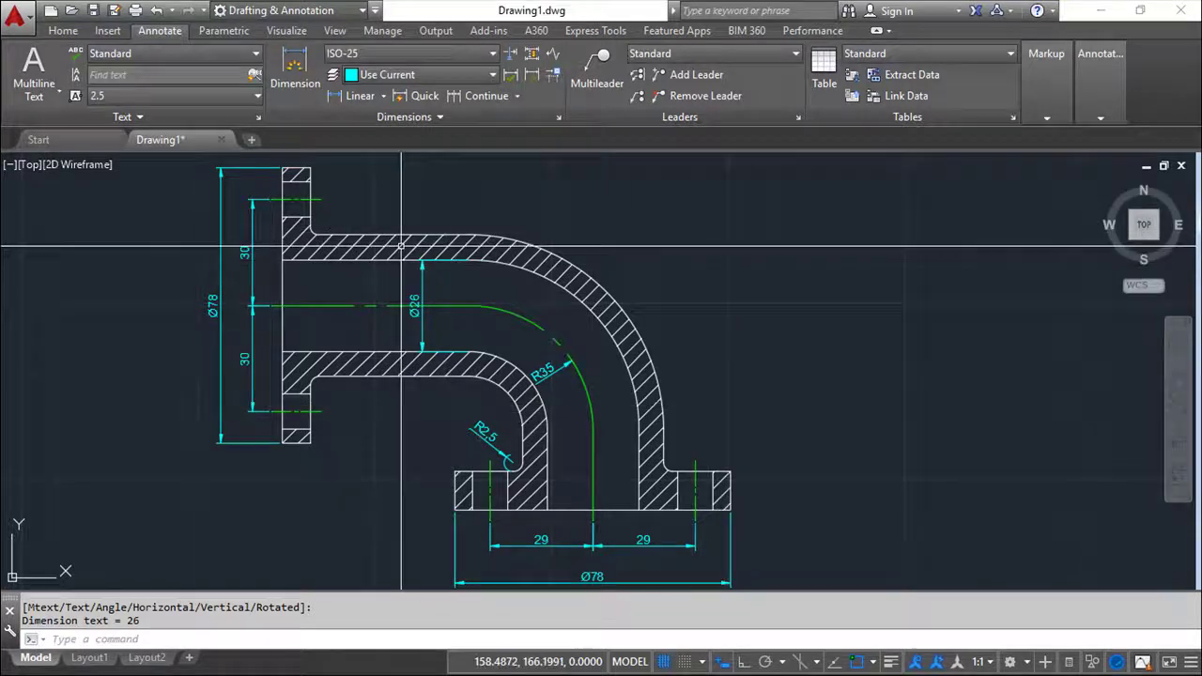
Step: Add a vertical Ø40 outer diameter dimension beside the horizontal pipe leg
{"action": "left_click", "coordinate": [363, 100]}
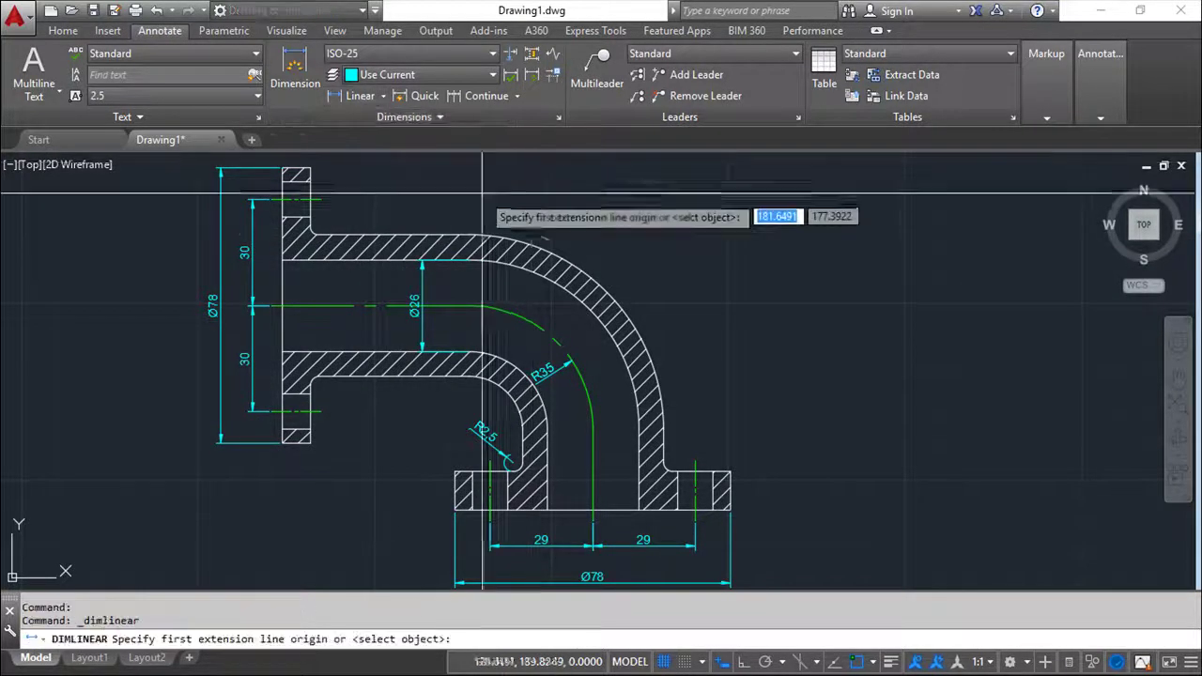
{"action": "left_click", "coordinate": [469, 235]}
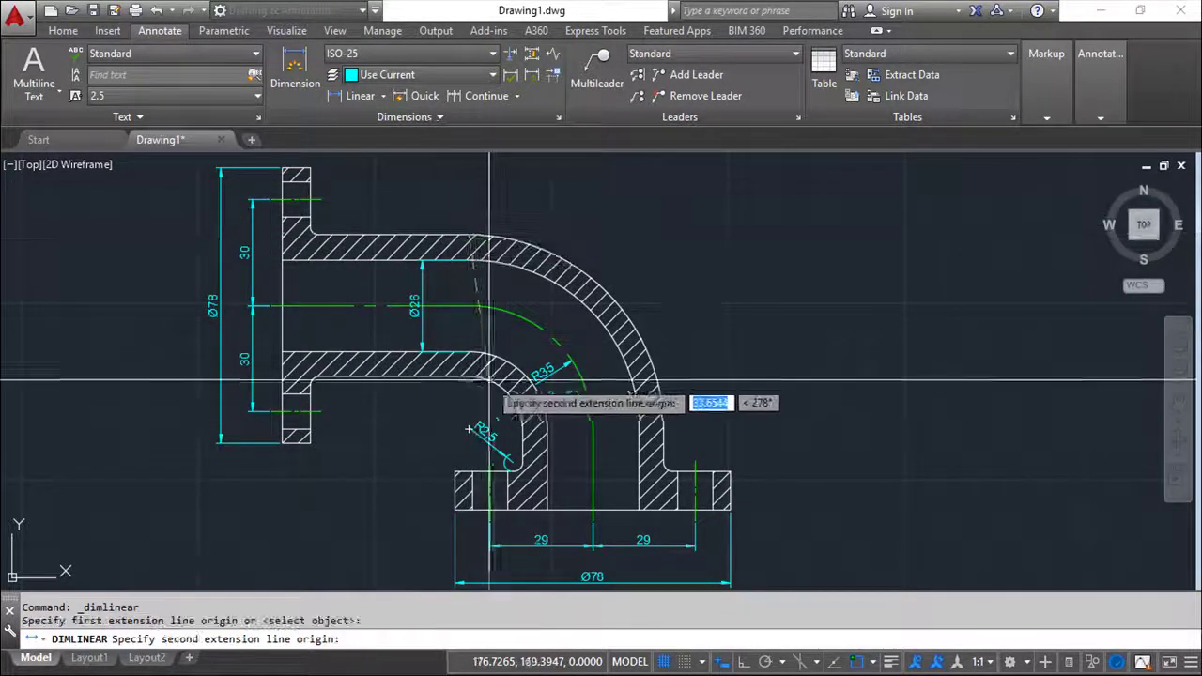
{"action": "left_click", "coordinate": [469, 375]}
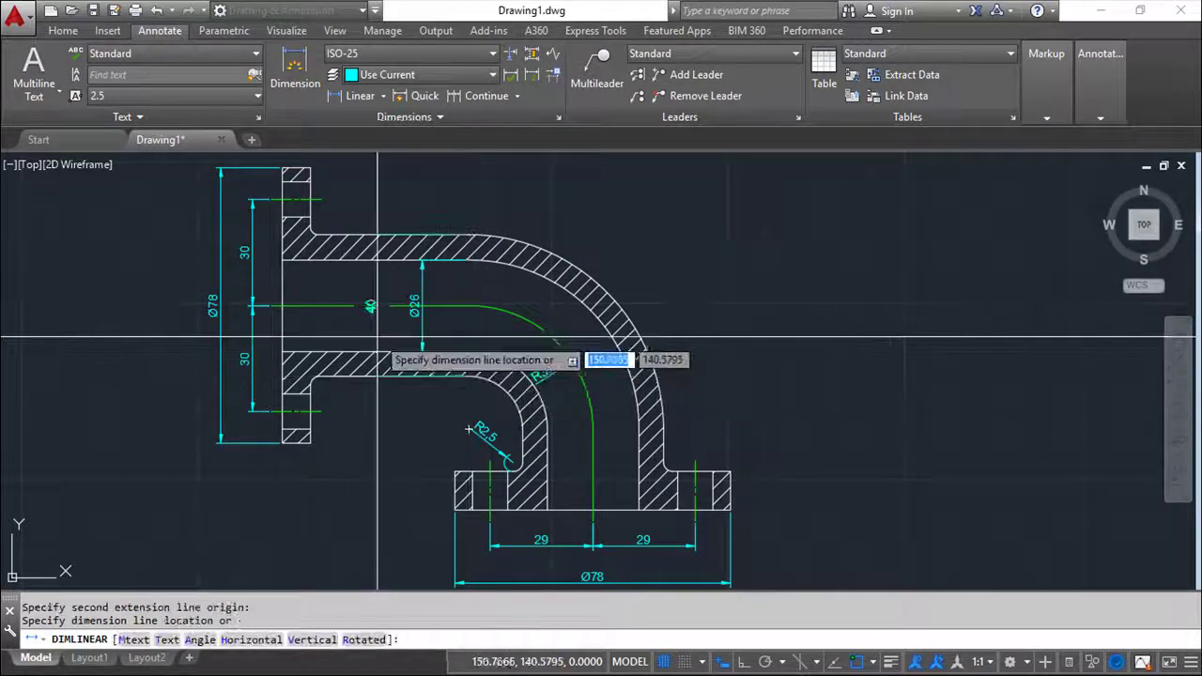
{"action": "left_click", "coordinate": [122, 639]}
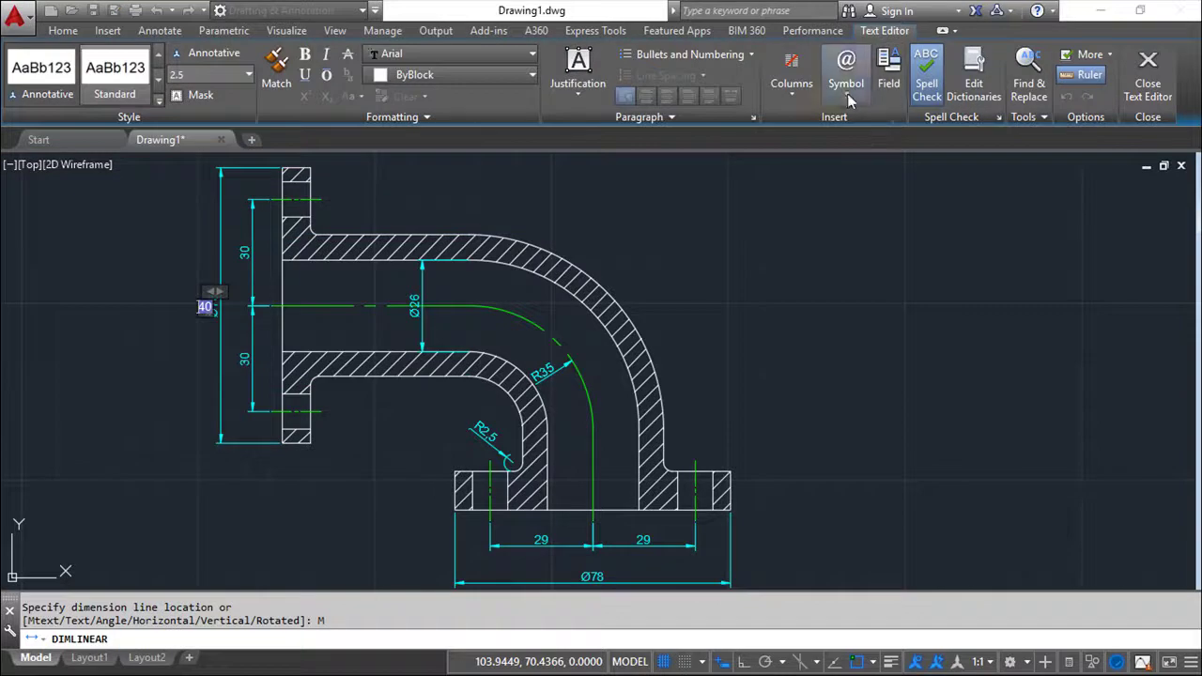
{"action": "left_click", "coordinate": [847, 97]}
{"action": "left_click", "coordinate": [855, 163]}
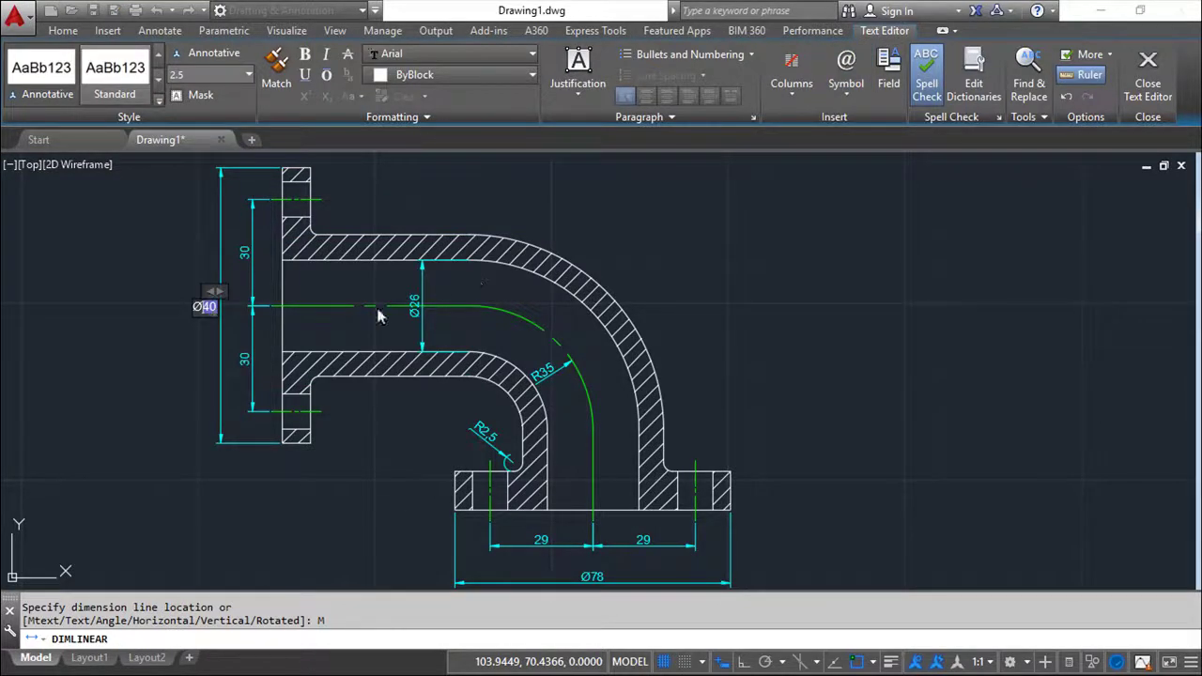
{"action": "left_click", "coordinate": [1154, 97]}
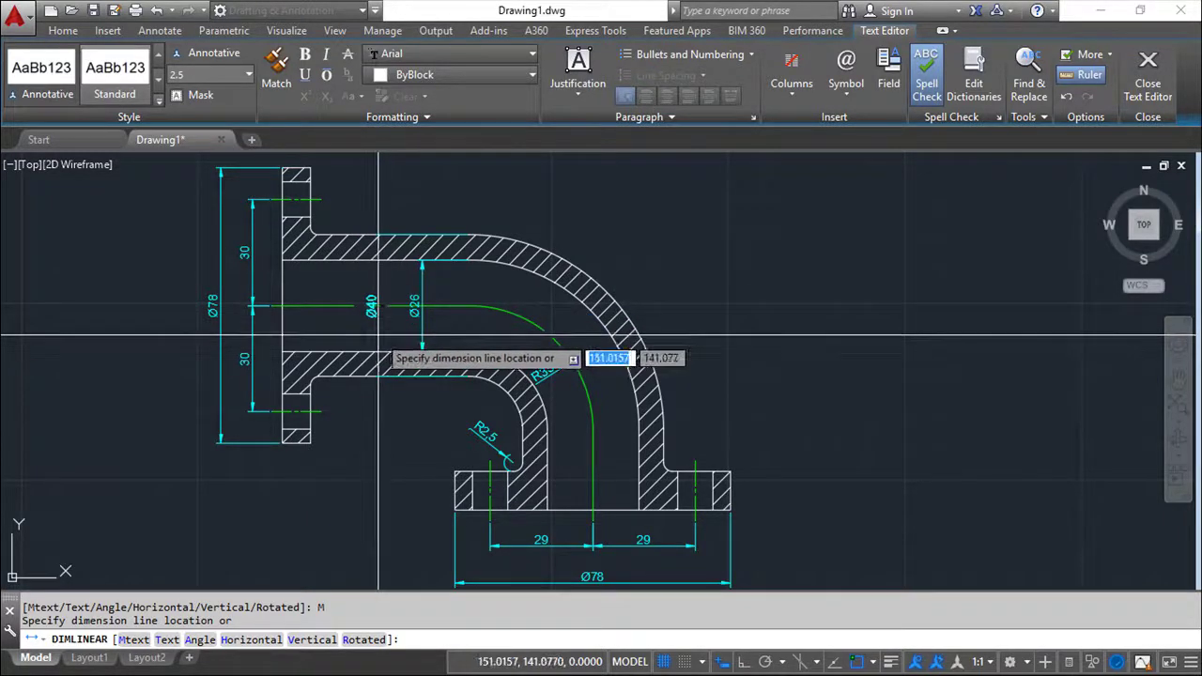
{"action": "left_click", "coordinate": [379, 335]}
{"action": "middle_click_drag", "start_coordinate": [773, 368], "coordinate": [792, 336]}
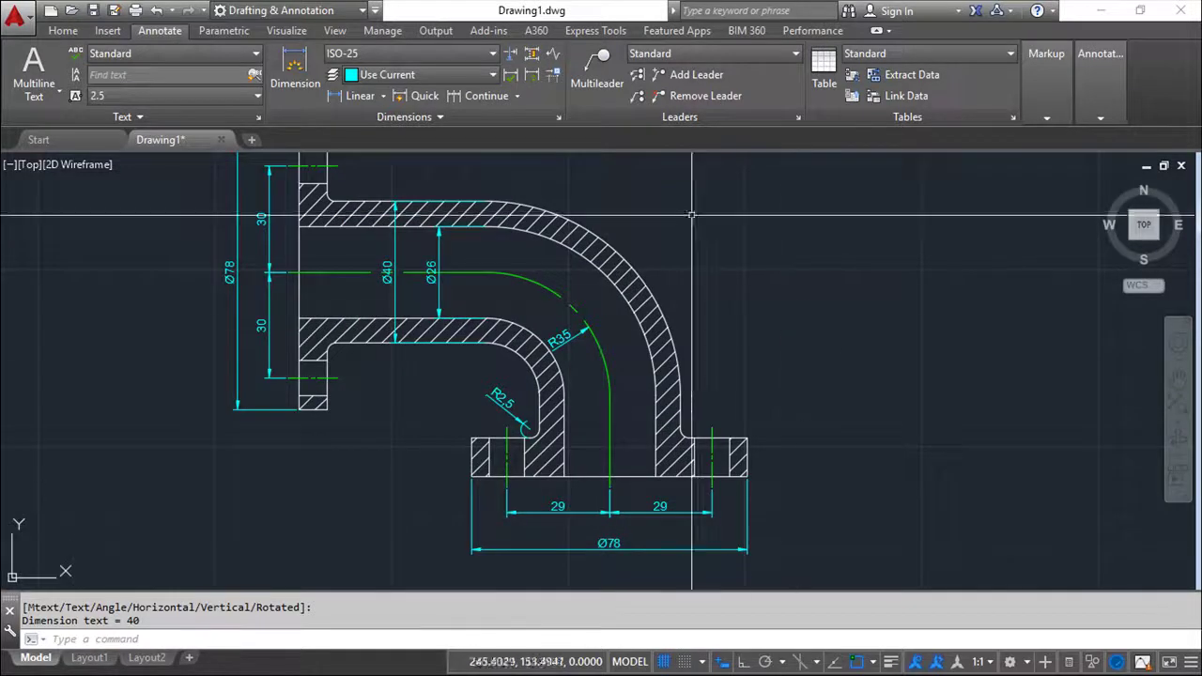
{"action": "key", "text": "Escape"}
Step: Dimension the flange thicknesses: 11 on the lower flange and 8 on the left flange
{"action": "left_click", "coordinate": [357, 95]}
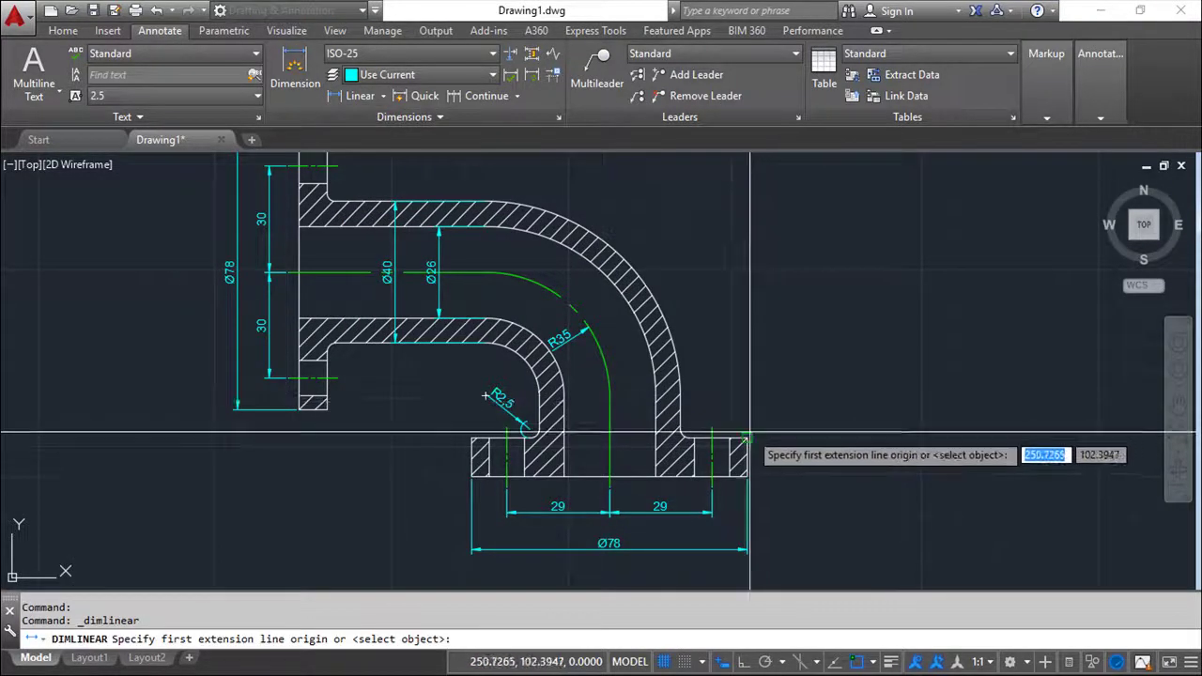
{"action": "left_click", "coordinate": [747, 438]}
{"action": "left_click", "coordinate": [748, 476]}
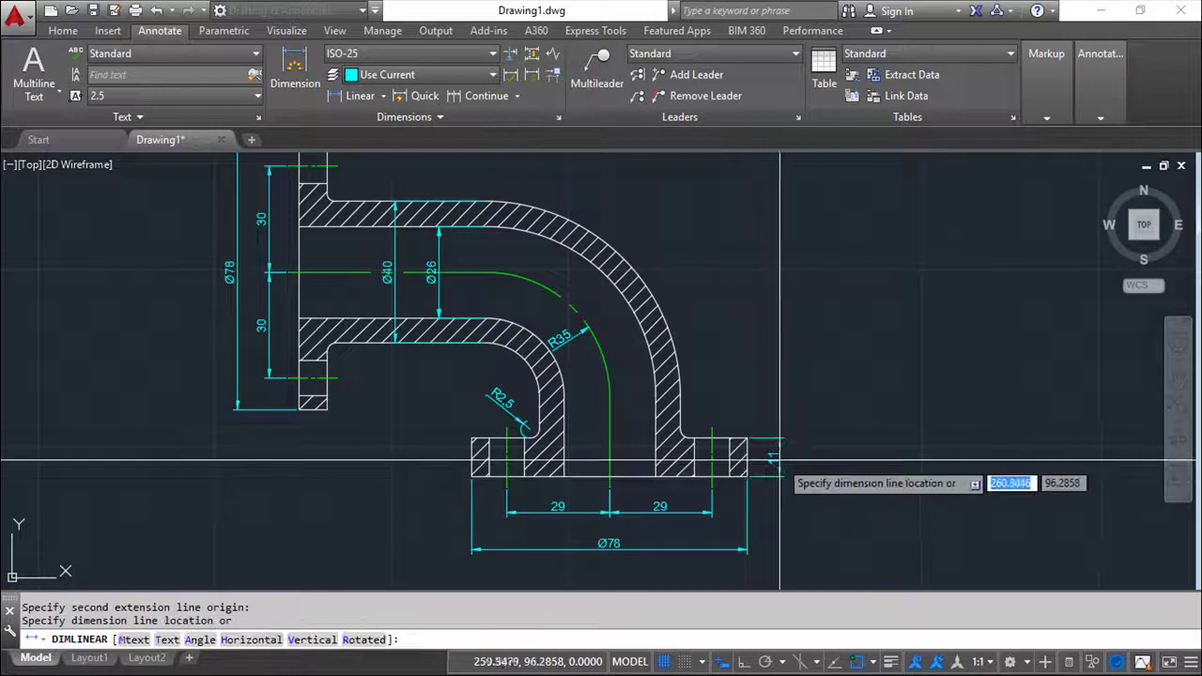
{"action": "left_click", "coordinate": [781, 461]}
{"action": "key", "text": "space"}
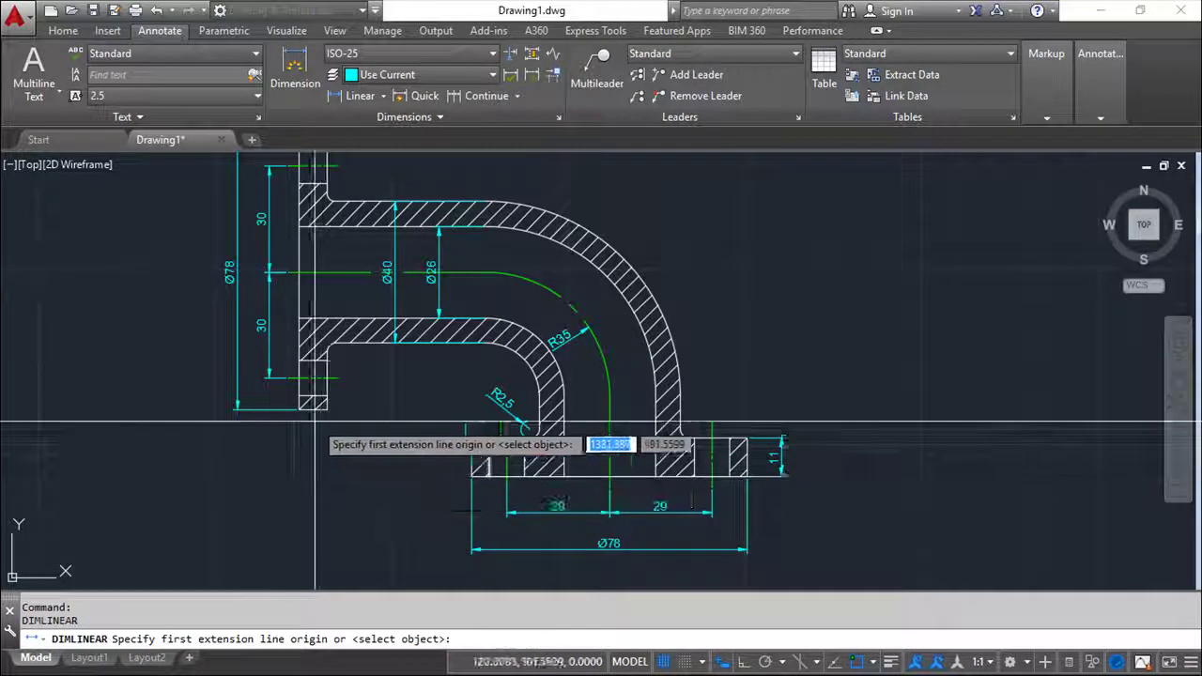
{"action": "left_click", "coordinate": [329, 409]}
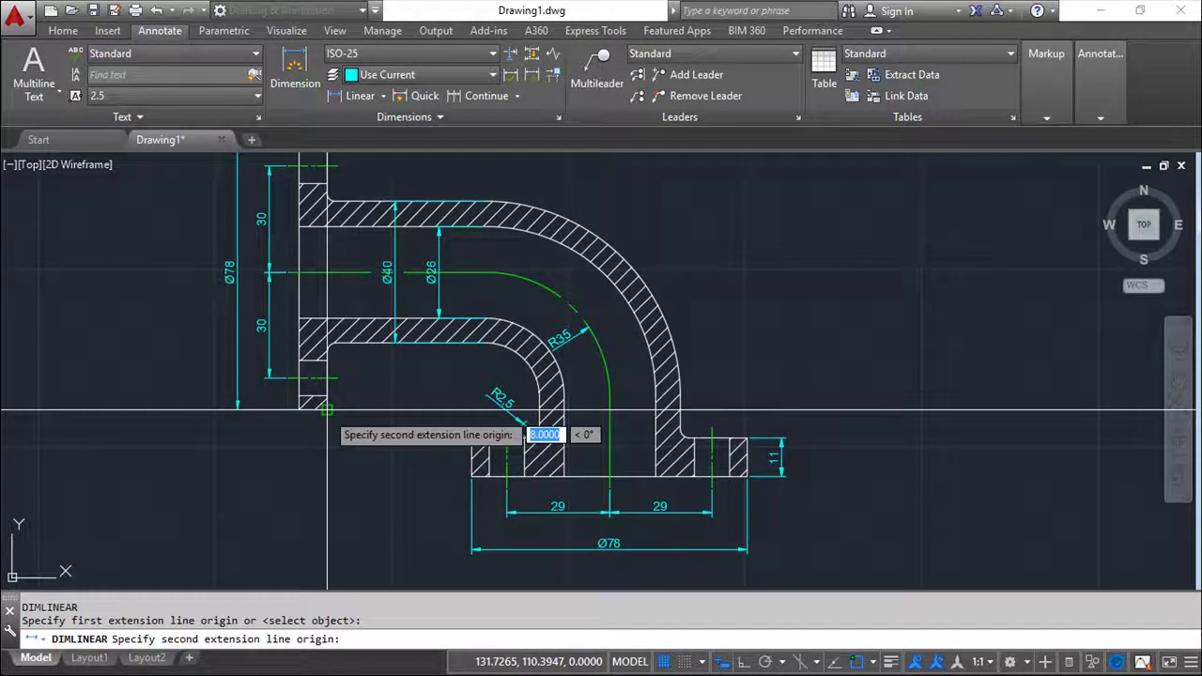
{"action": "left_click", "coordinate": [326, 410]}
{"action": "left_click", "coordinate": [327, 430]}
{"action": "middle_click_drag", "start_coordinate": [384, 518], "coordinate": [440, 421]}
{"action": "key", "text": "Escape"}
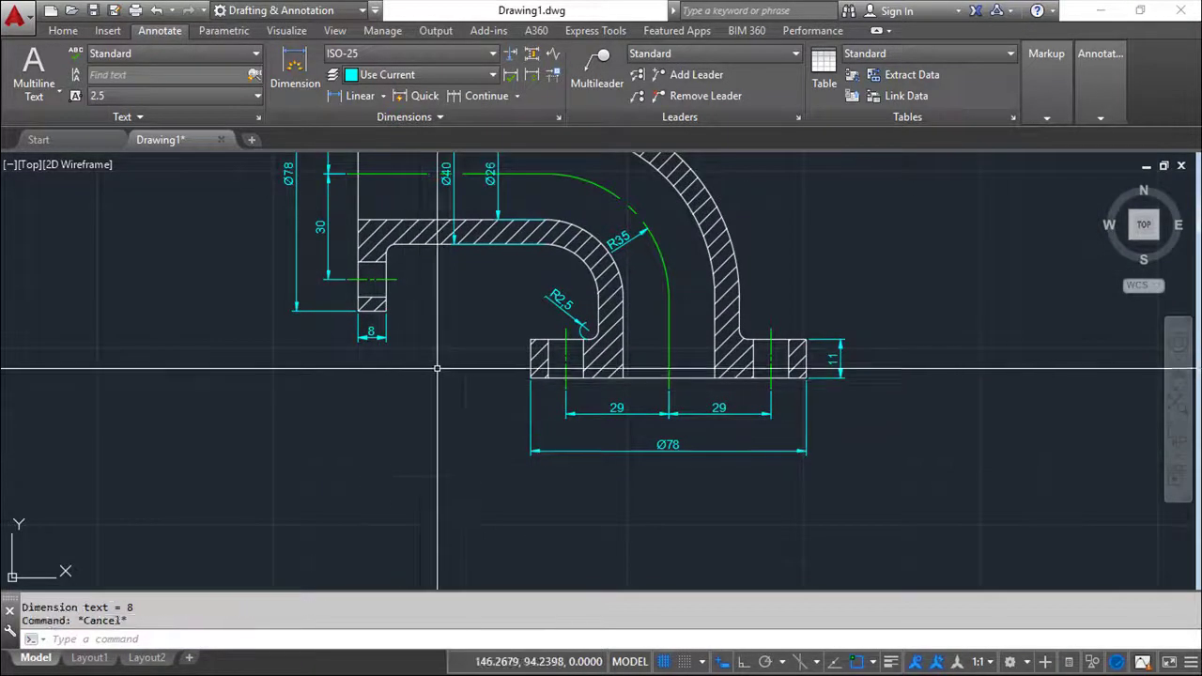
Step: Add the 88 horizontal width below the drawing and the 58 vertical height right of the elbow
{"action": "left_click", "coordinate": [357, 95]}
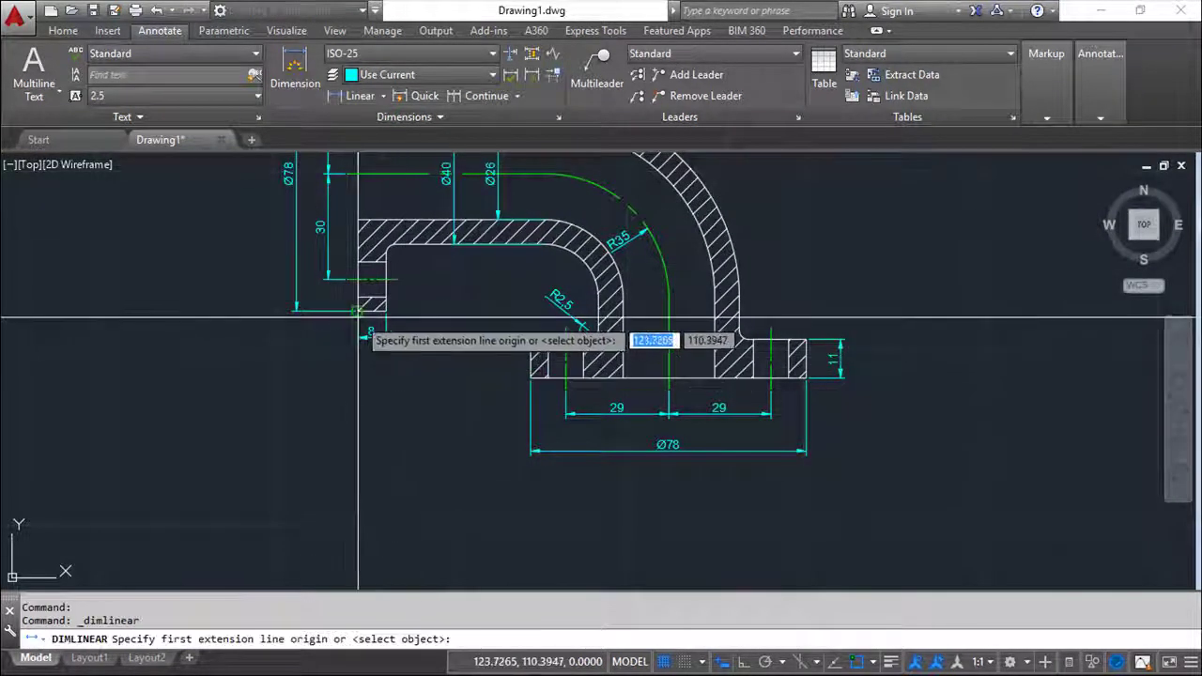
{"action": "left_click", "coordinate": [358, 315]}
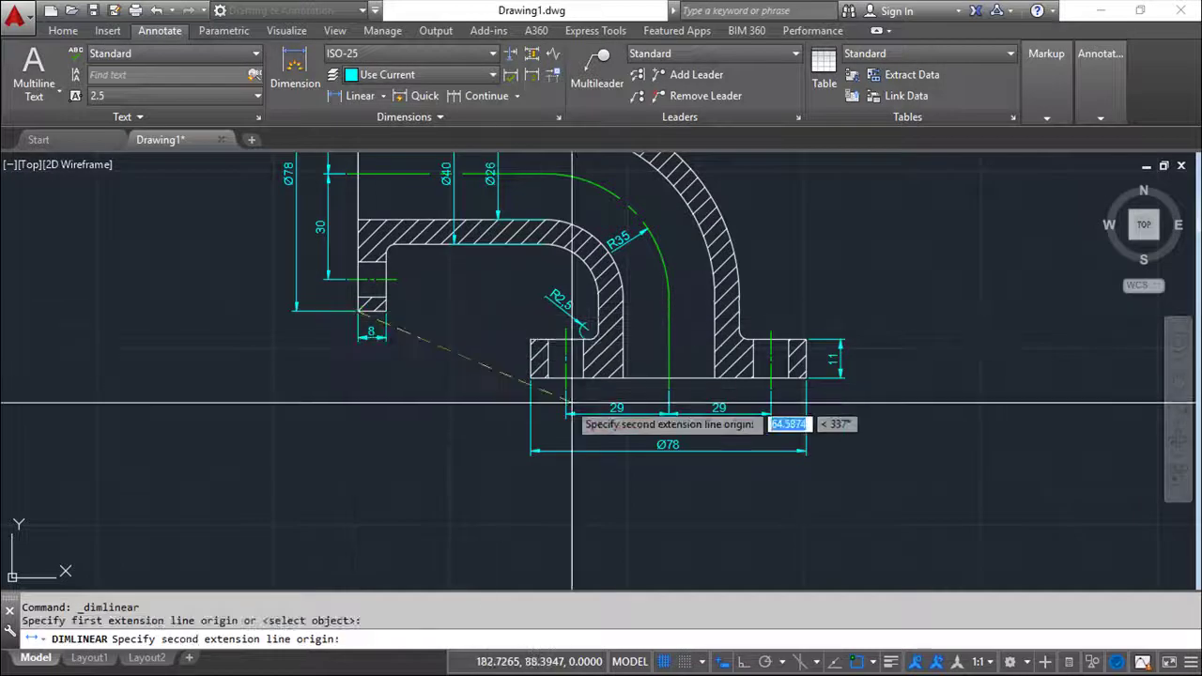
{"action": "left_click", "coordinate": [669, 389]}
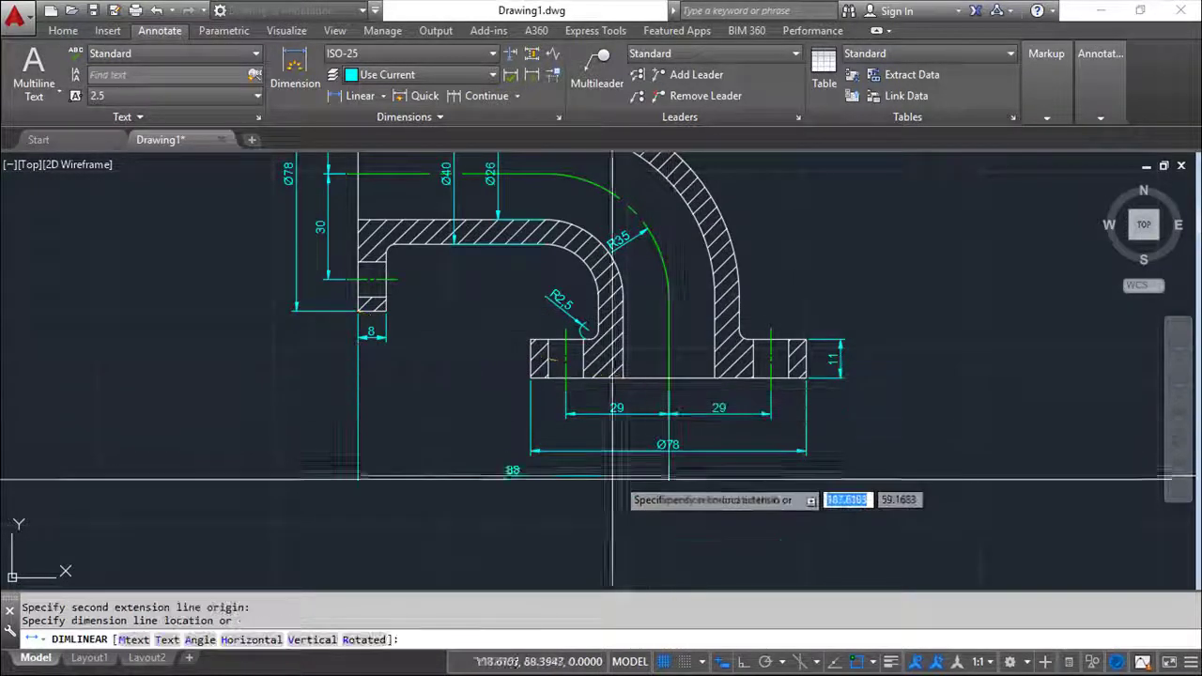
{"action": "left_click", "coordinate": [559, 484]}
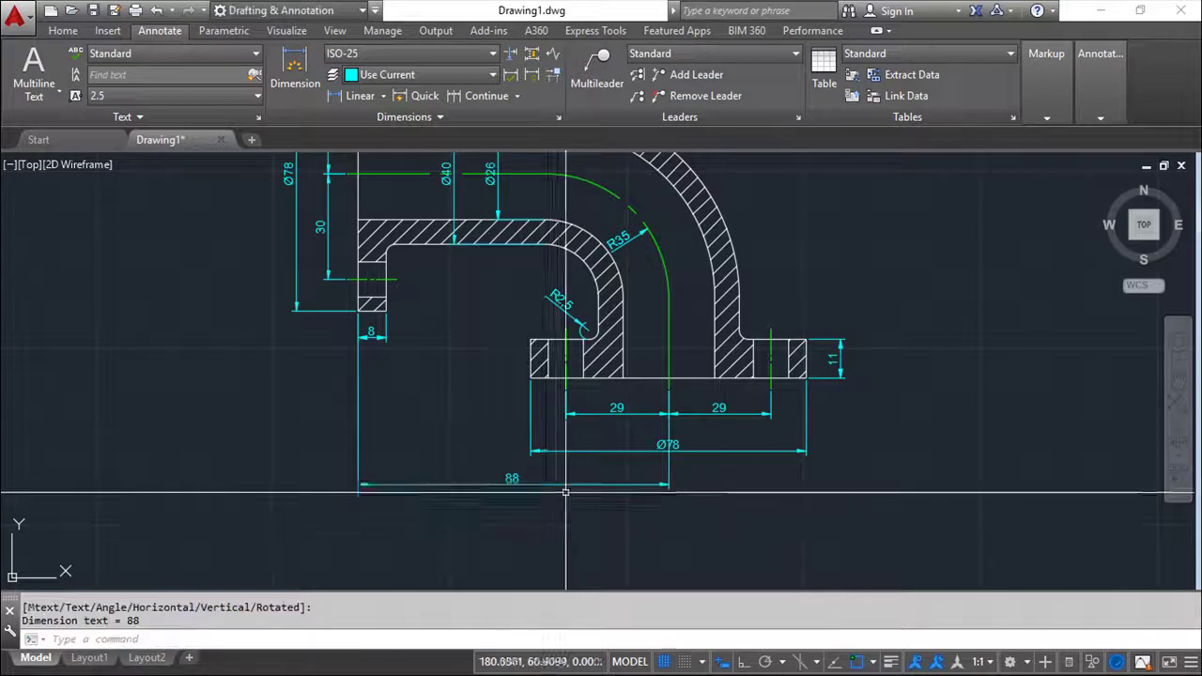
{"action": "middle_click_drag", "start_coordinate": [769, 534], "coordinate": [796, 597]}
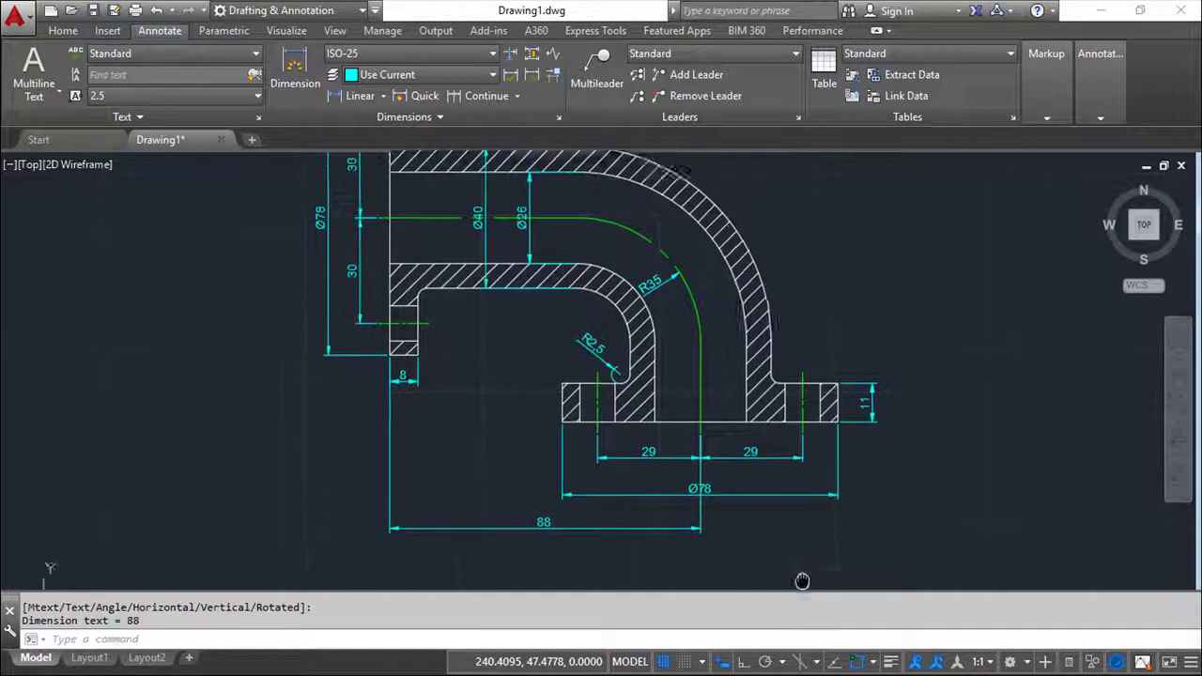
{"action": "mouse_move", "coordinate": [817, 344]}
{"action": "middle_mouse_down"}
{"action": "mouse_move", "coordinate": [813, 361]}
{"action": "mouse_move", "coordinate": [789, 355]}
{"action": "middle_mouse_up"}
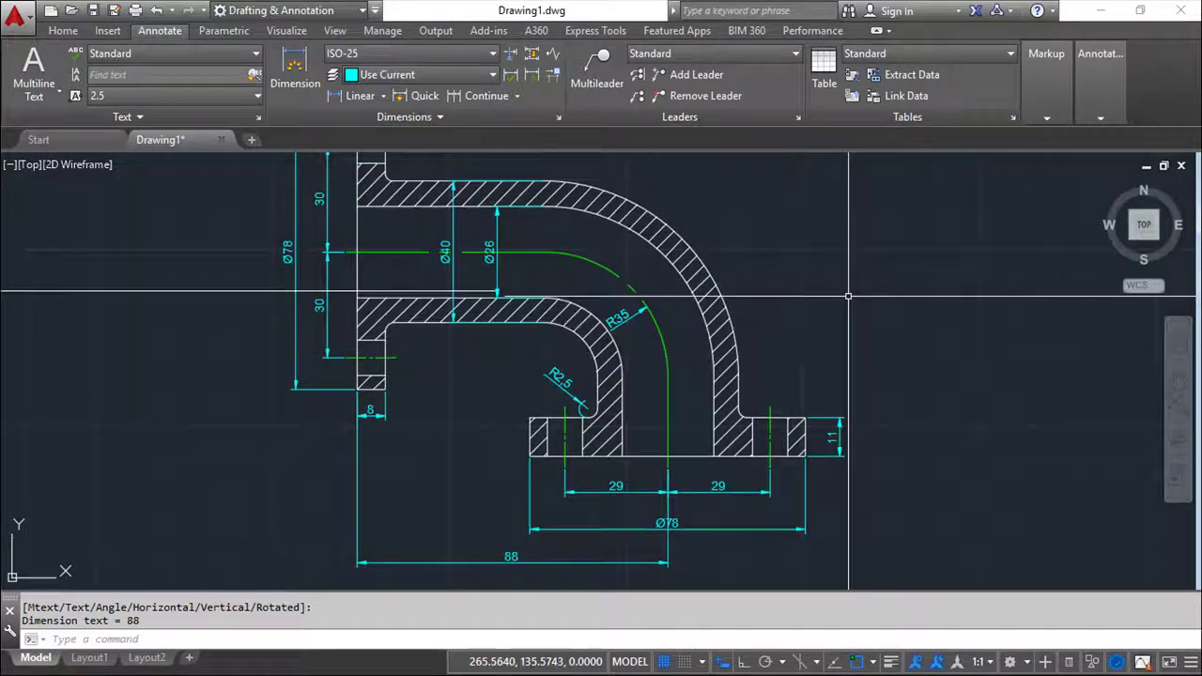
{"action": "left_click", "coordinate": [359, 99]}
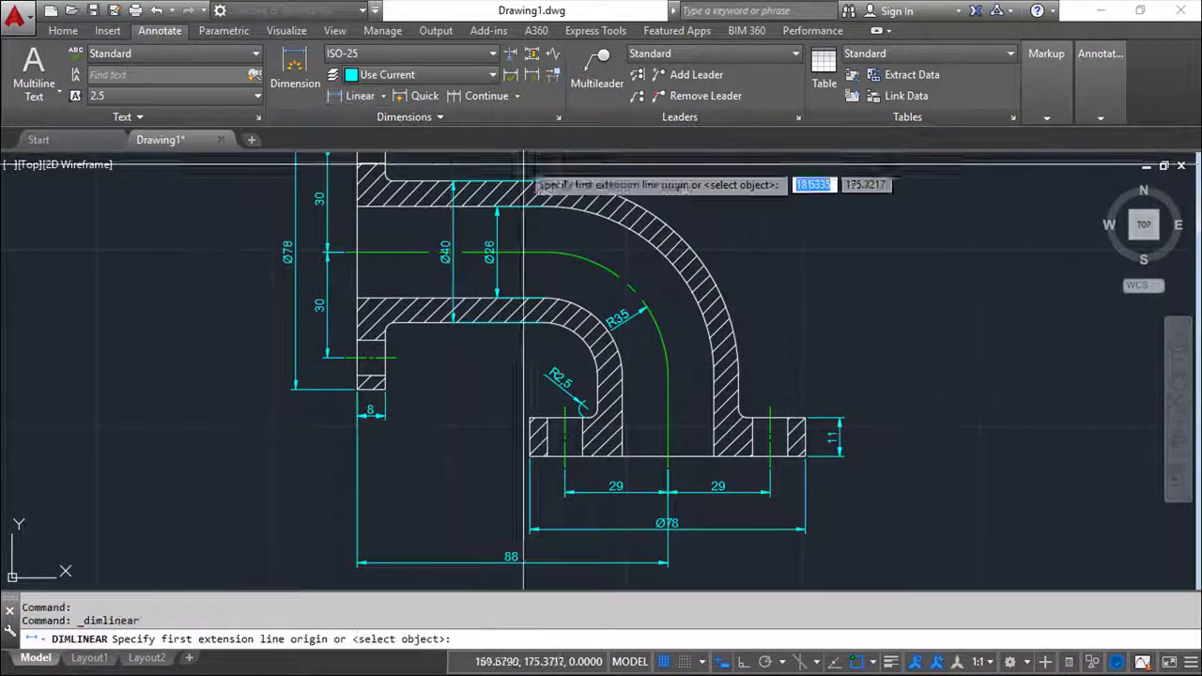
{"action": "left_click", "coordinate": [544, 252]}
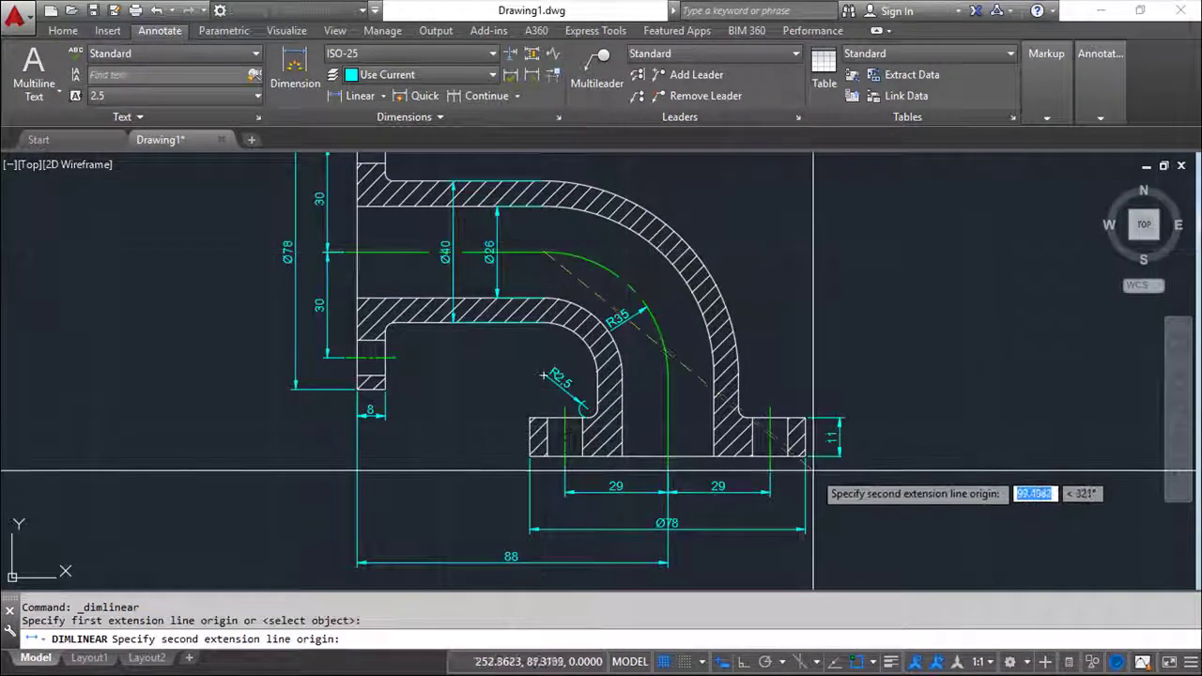
{"action": "left_click", "coordinate": [805, 457]}
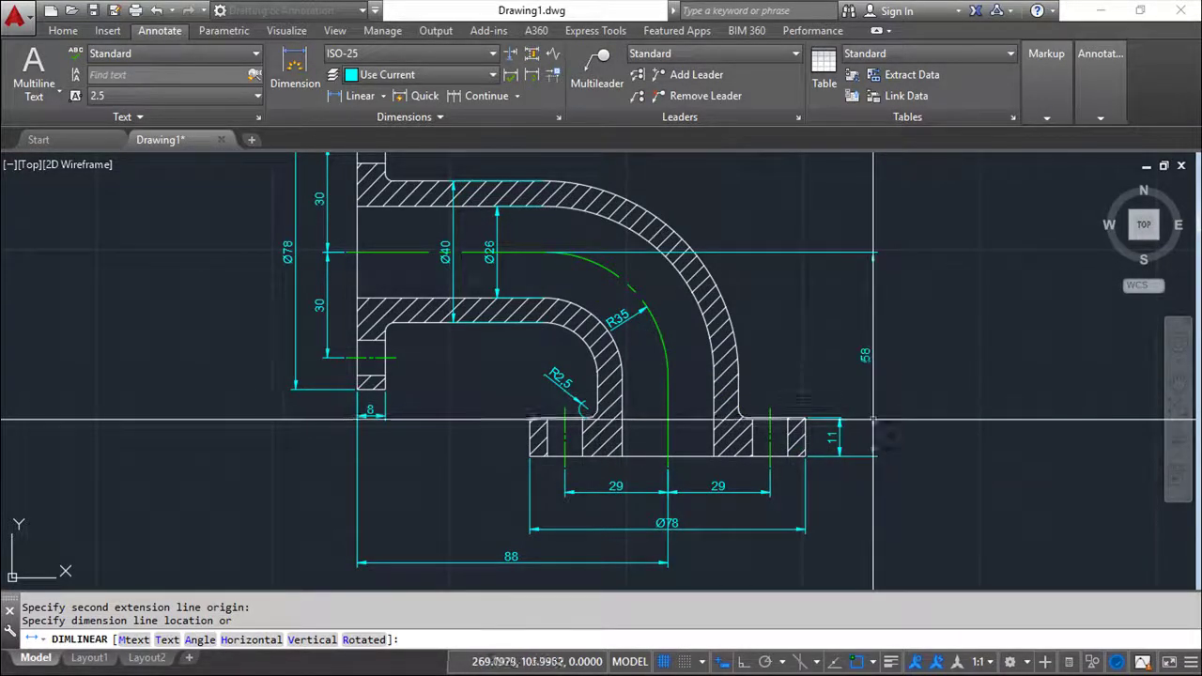
{"action": "left_click", "coordinate": [872, 418]}
{"action": "middle_click_drag", "start_coordinate": [784, 324], "coordinate": [815, 435]}
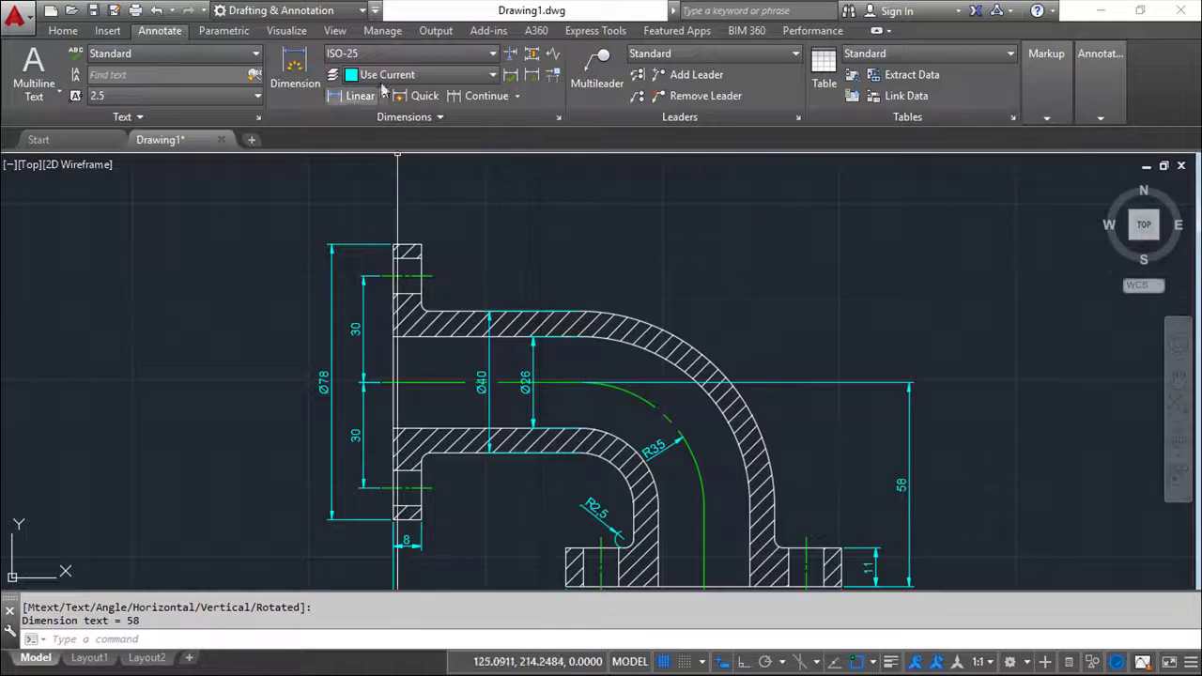
Step: Dimension the upper flange bolt hole as Ø10 and zoom out to view the finished section
{"action": "left_click", "coordinate": [360, 96]}
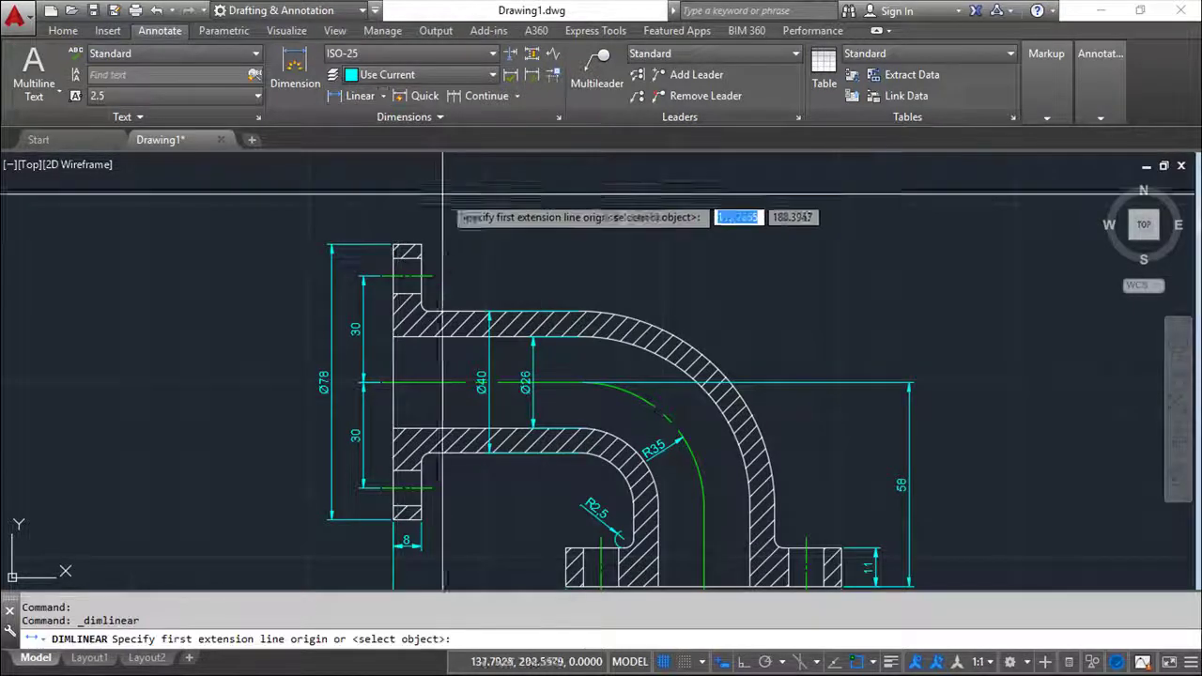
{"action": "left_click", "coordinate": [421, 257]}
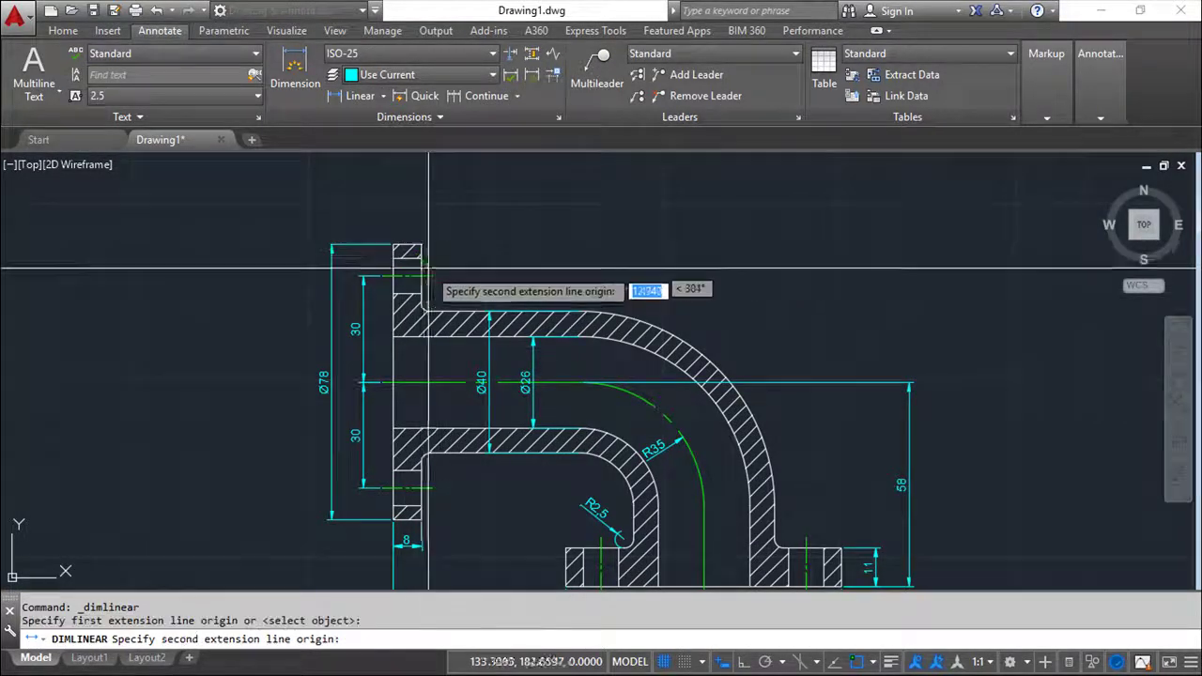
{"action": "left_click", "coordinate": [423, 308]}
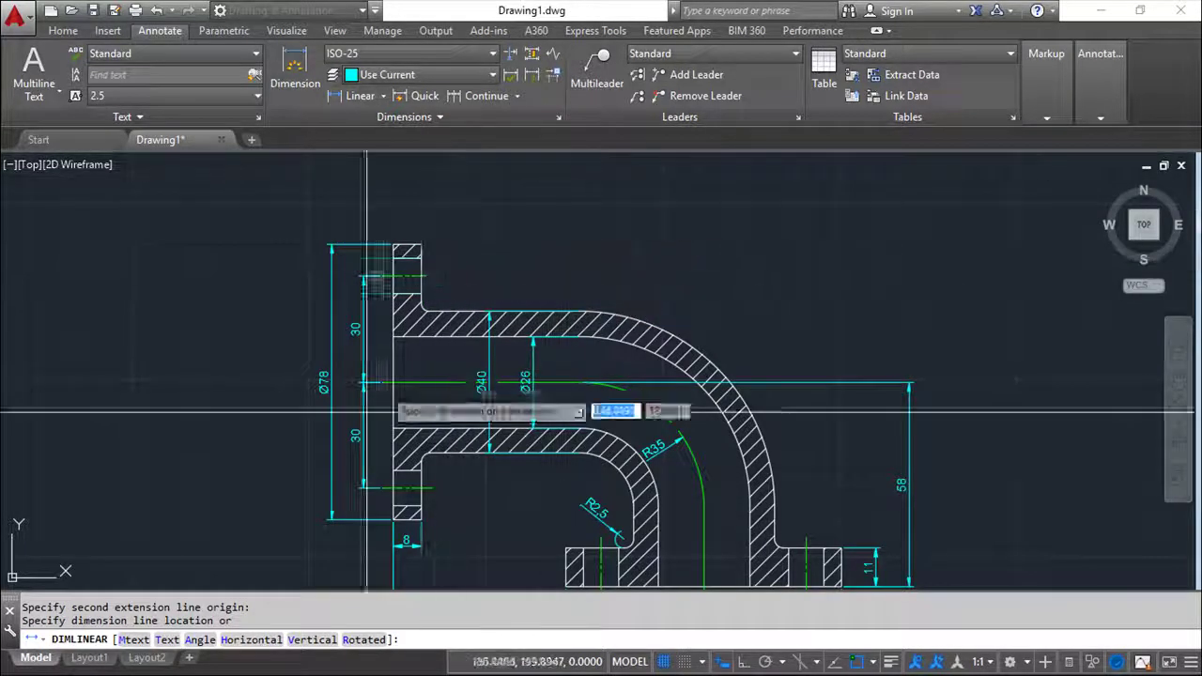
{"action": "left_click", "coordinate": [134, 642]}
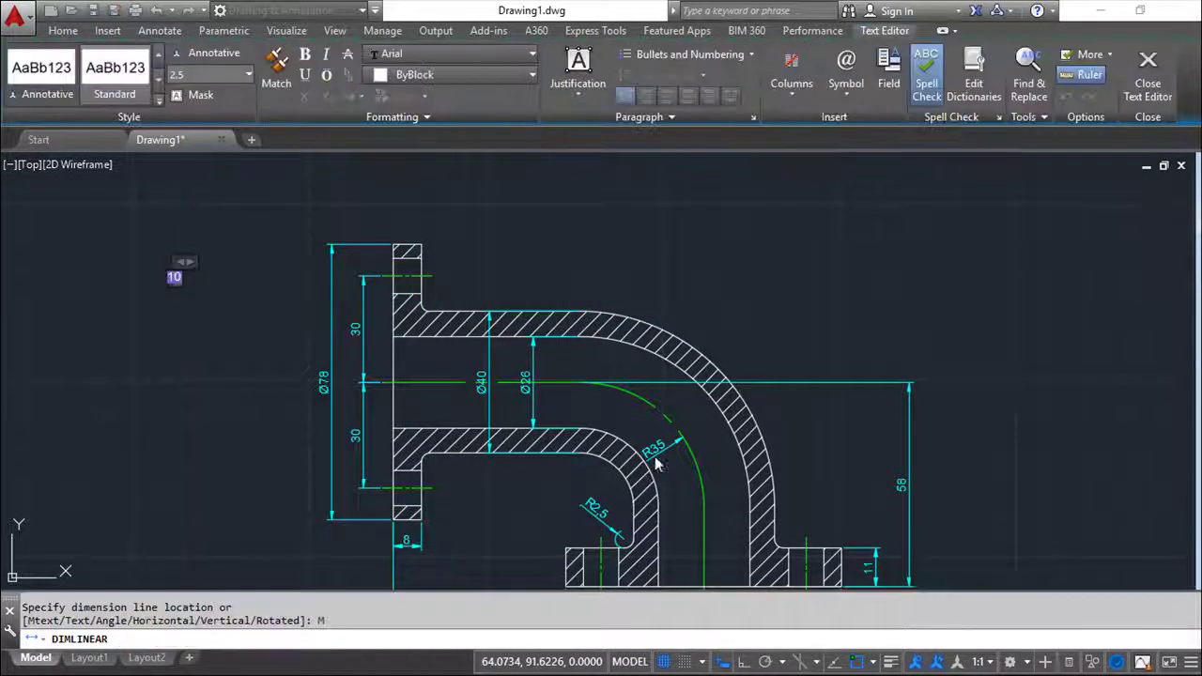
{"action": "left_click", "coordinate": [846, 95]}
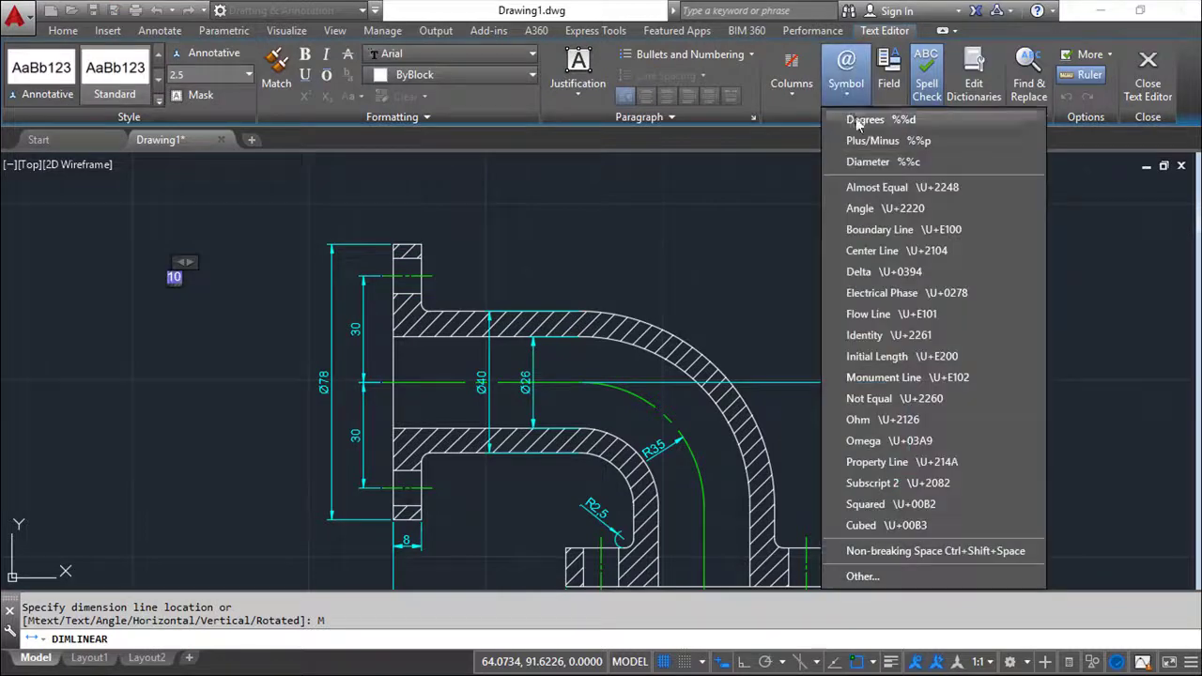
{"action": "left_click", "coordinate": [872, 165]}
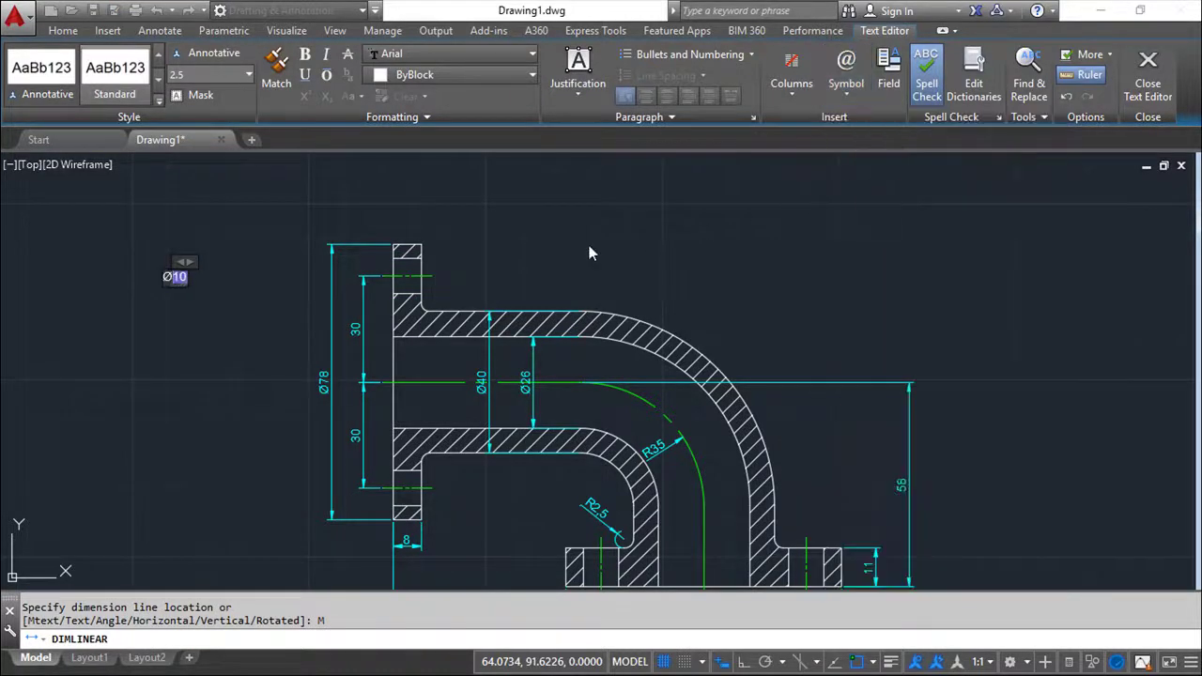
{"action": "left_click", "coordinate": [1148, 75]}
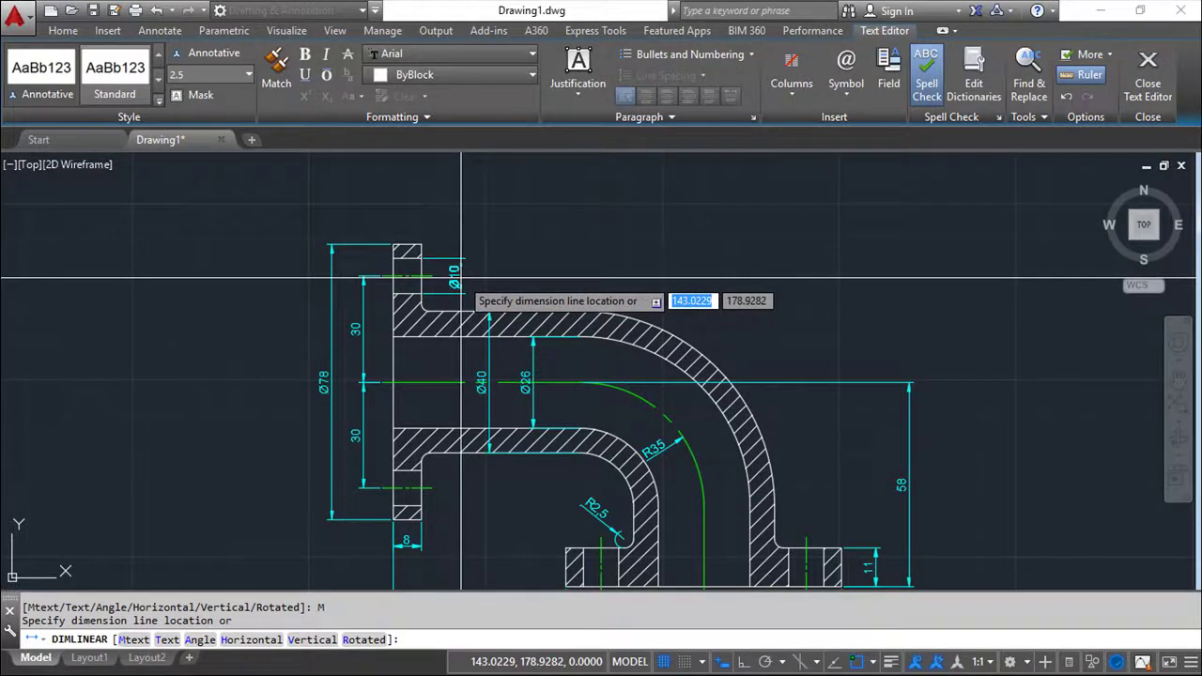
{"action": "left_click", "coordinate": [461, 278]}
{"action": "mouse_move", "coordinate": [792, 293]}
{"action": "middle_mouse_down"}
{"action": "mouse_move", "coordinate": [739, 190]}
{"action": "mouse_move", "coordinate": [711, 264]}
{"action": "middle_mouse_up"}
{"action": "scroll", "coordinate": [739, 189], "scroll_direction": "down", "scroll_amount": 2}
{"action": "scroll", "coordinate": [712, 274], "scroll_direction": "up", "scroll_amount": 3}
{"action": "scroll", "coordinate": [710, 271], "scroll_direction": "down", "scroll_amount": 3}
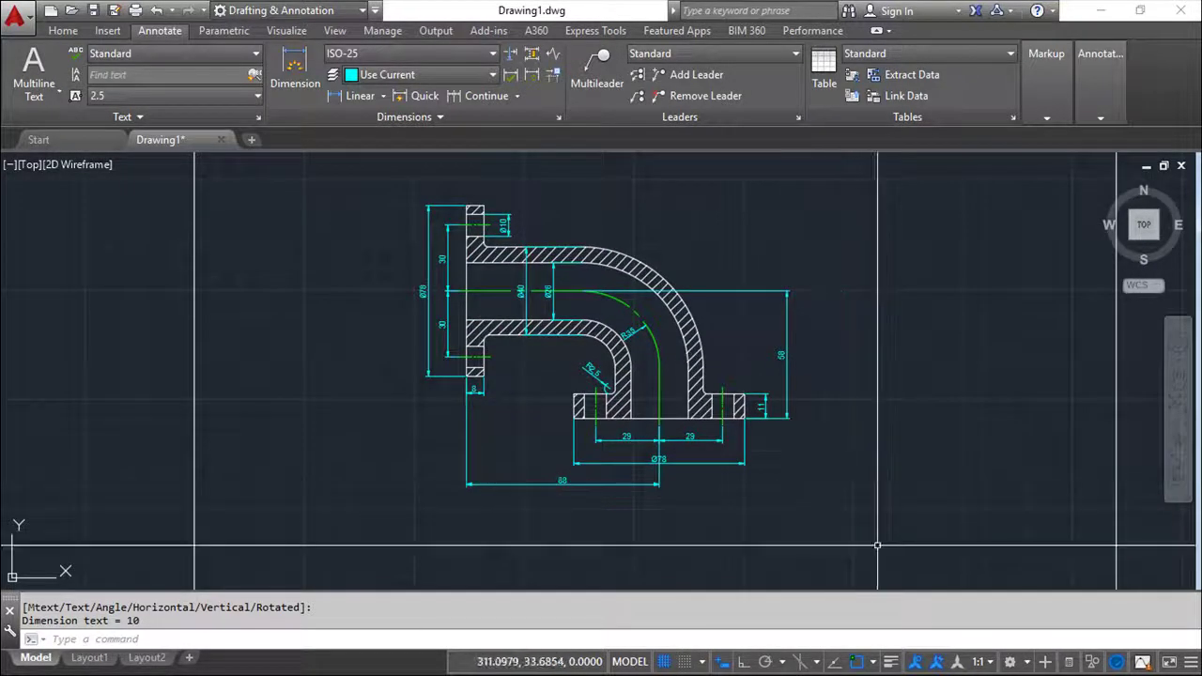